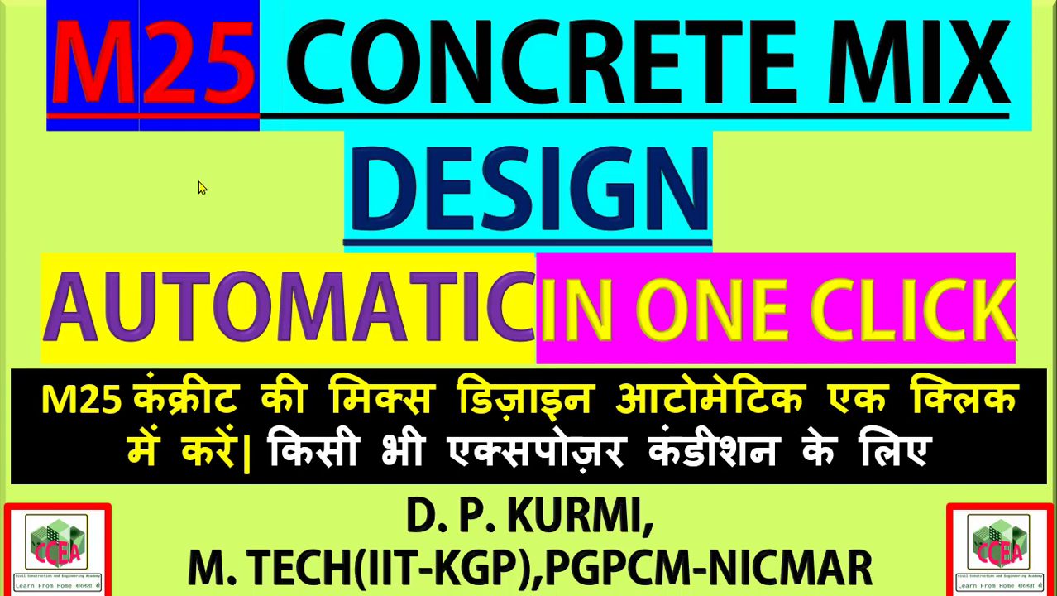
- Advance from the title slide to the 'MIX DESIGN AS PER IS CODE 456 AND 10262' slide
left_click(198, 182)
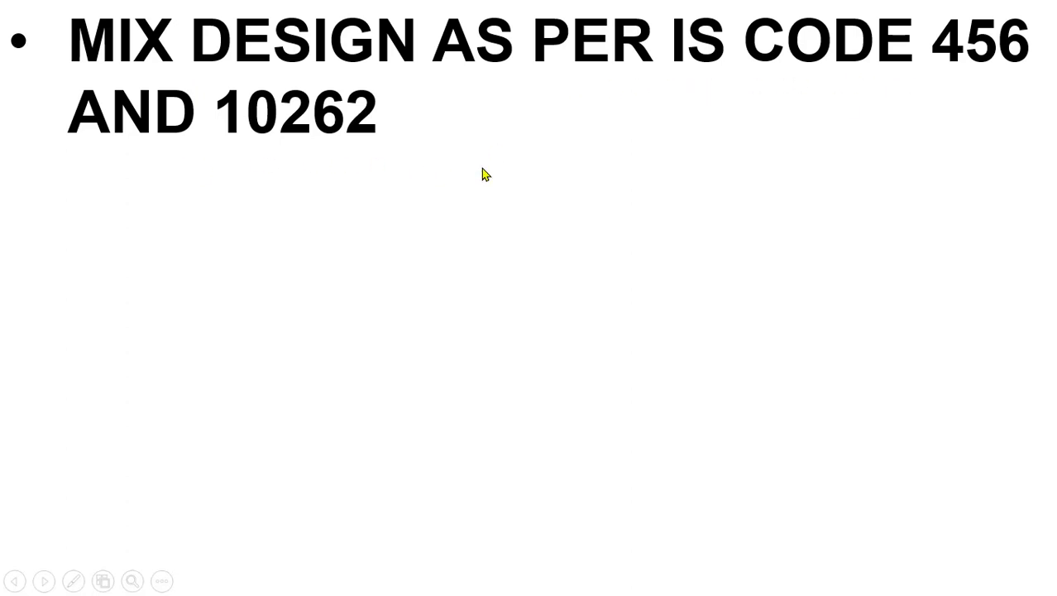
- Bring in the 'FOR ANY EXPOSURE CONDITION' and 'FOR ANY SLUMP AND PLASTICISER' bullets
left_click(614, 161)
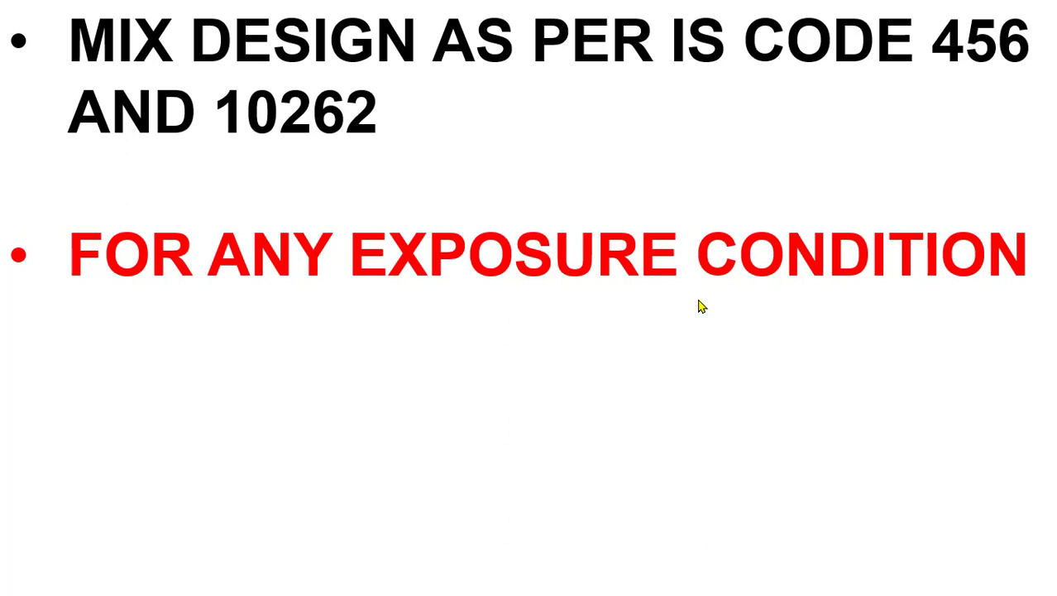
left_click(701, 307)
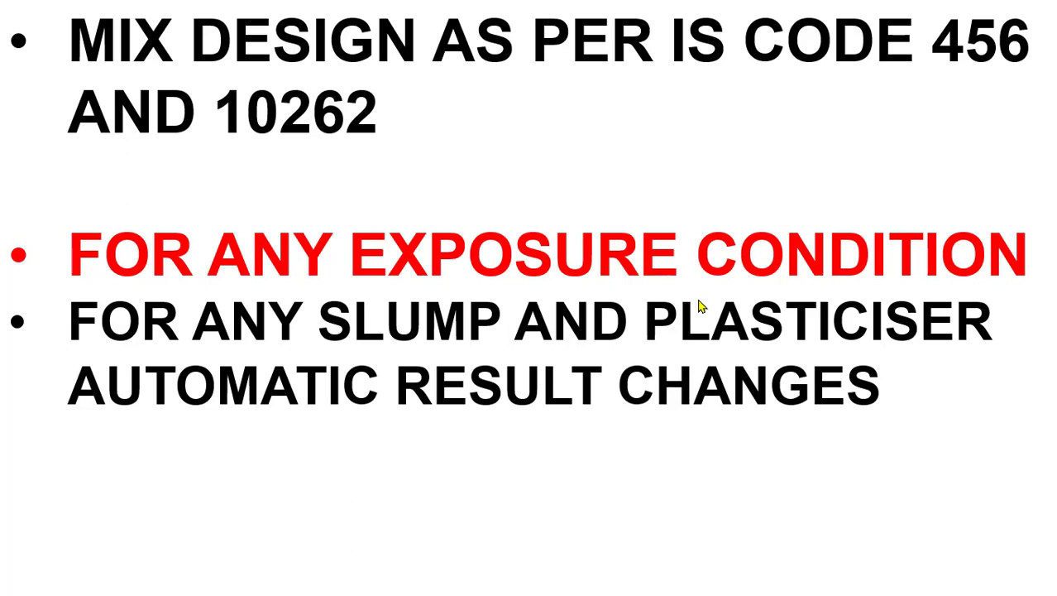
- Reveal the fourth bullet, 'FREE DOWNLOAD- EXCEL SHEET', on the mix design slide
key("Right")
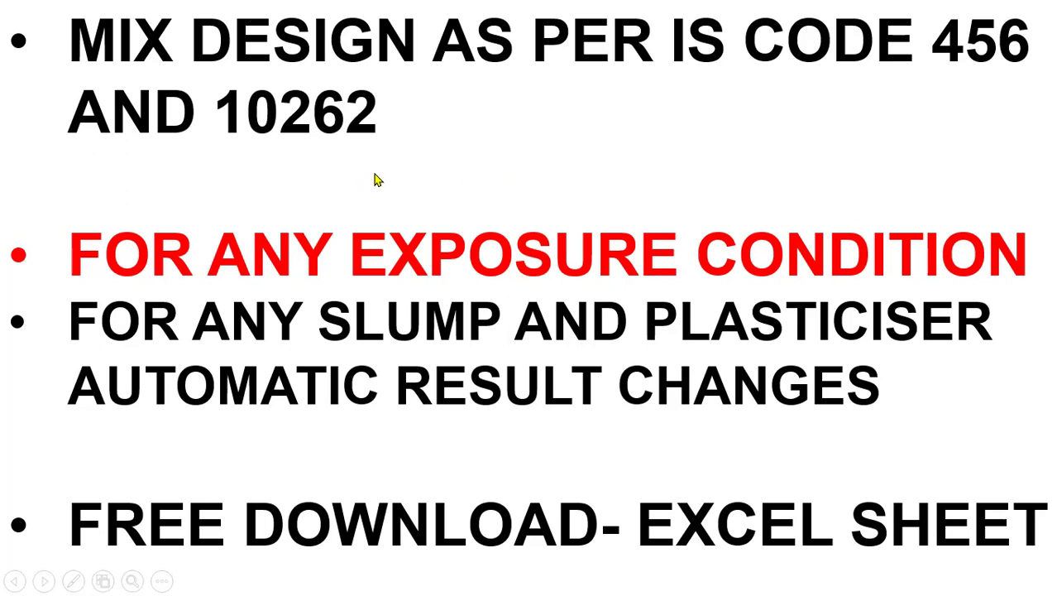
- Show the CCEA academy logo slide, then end the slideshow and return to editing view
left_click(444, 173)
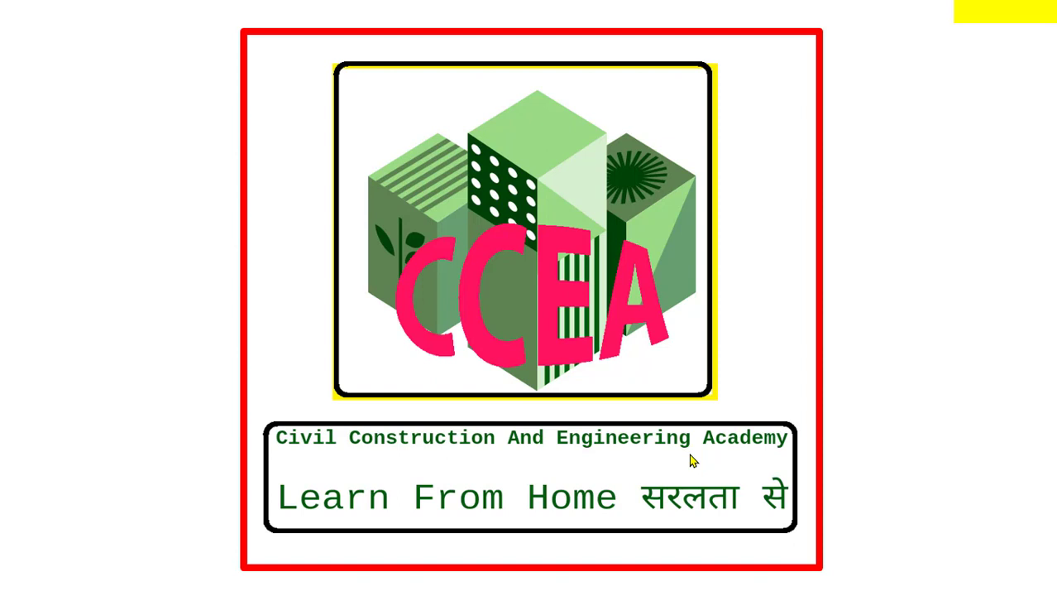
left_click(690, 454)
left_click(692, 460)
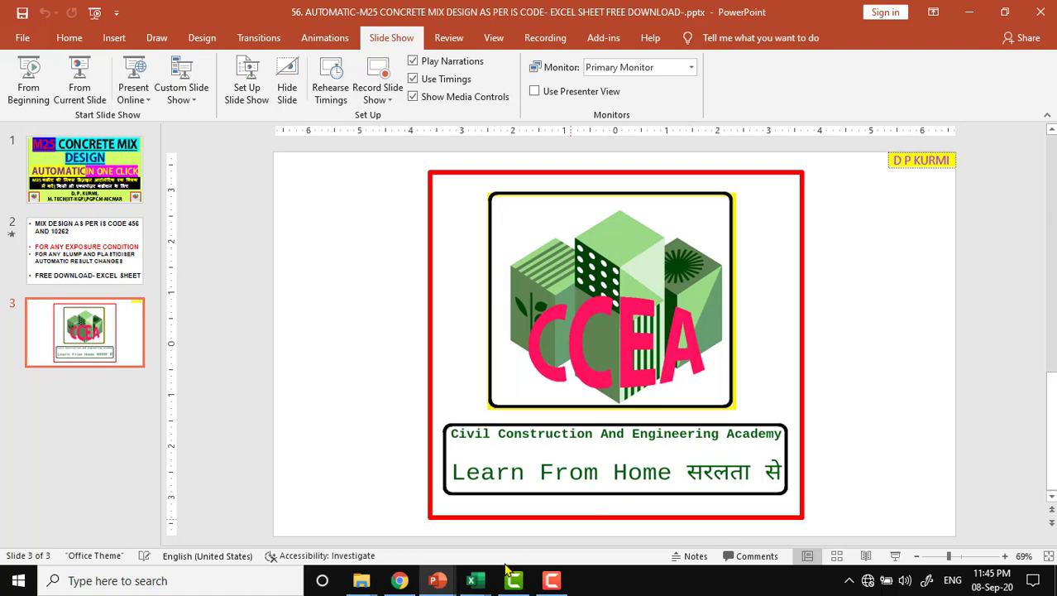
mouse_move(474, 581)
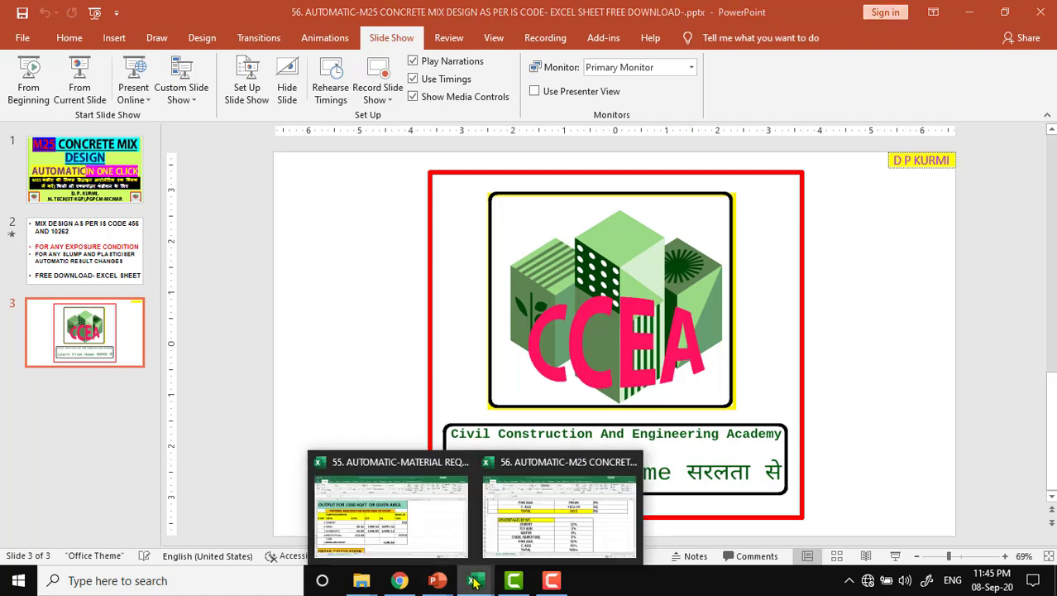
- Switch to the M25 workbook at the top and inspect the OUTPUT DATA heading and M25 grade
left_click(535, 530)
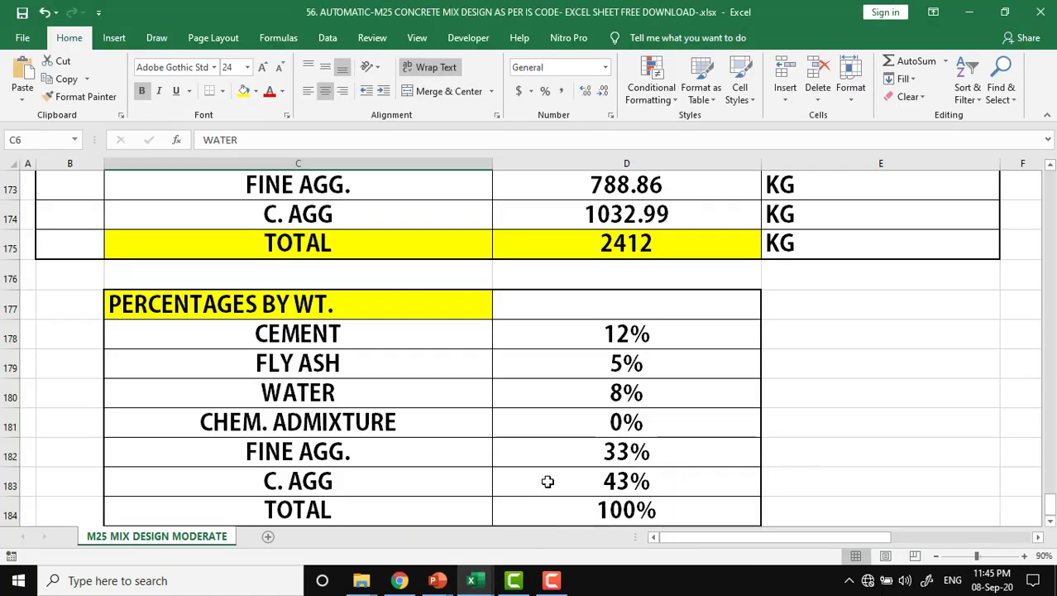
key("Home")
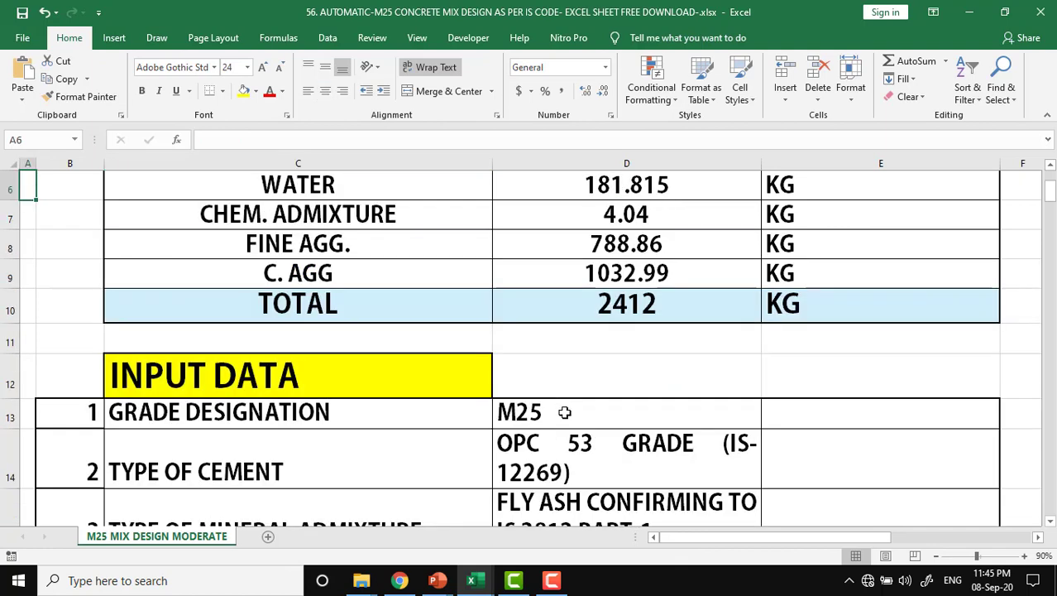
scroll(564, 412, "up", 2)
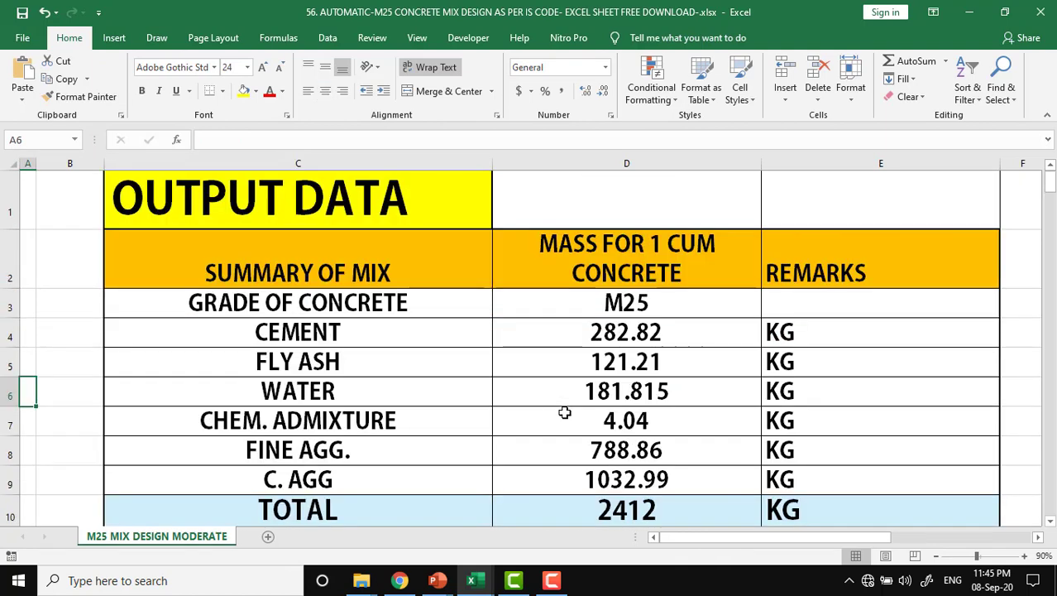
left_click(363, 212)
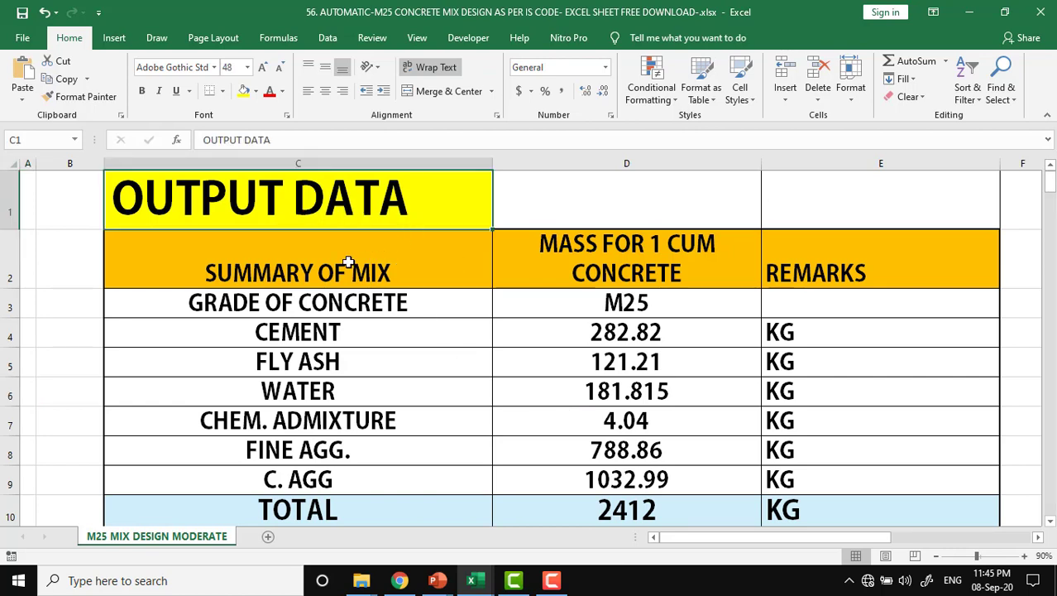
left_click(344, 263)
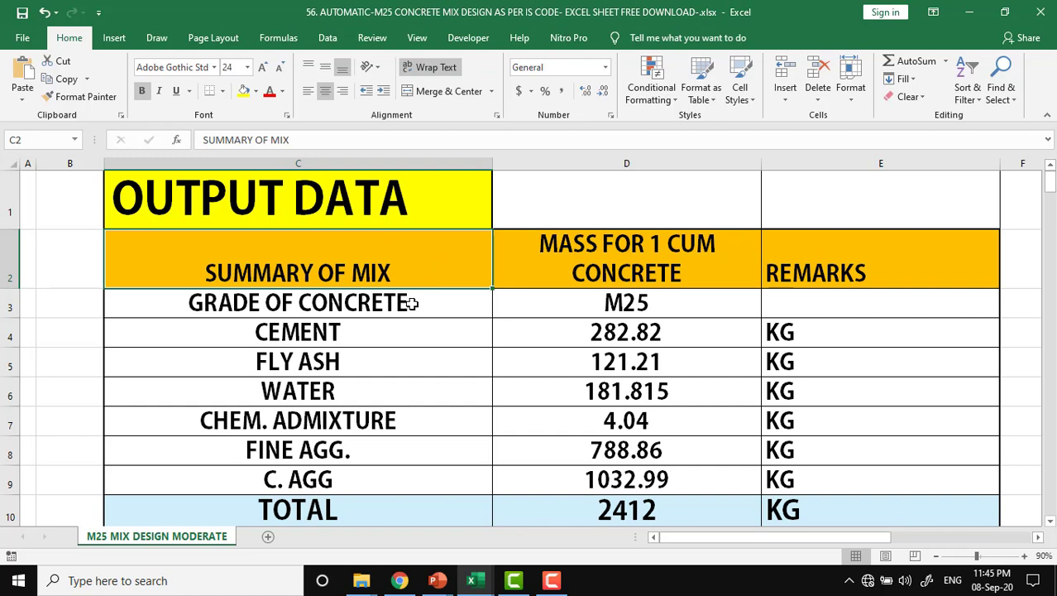
left_click(594, 306)
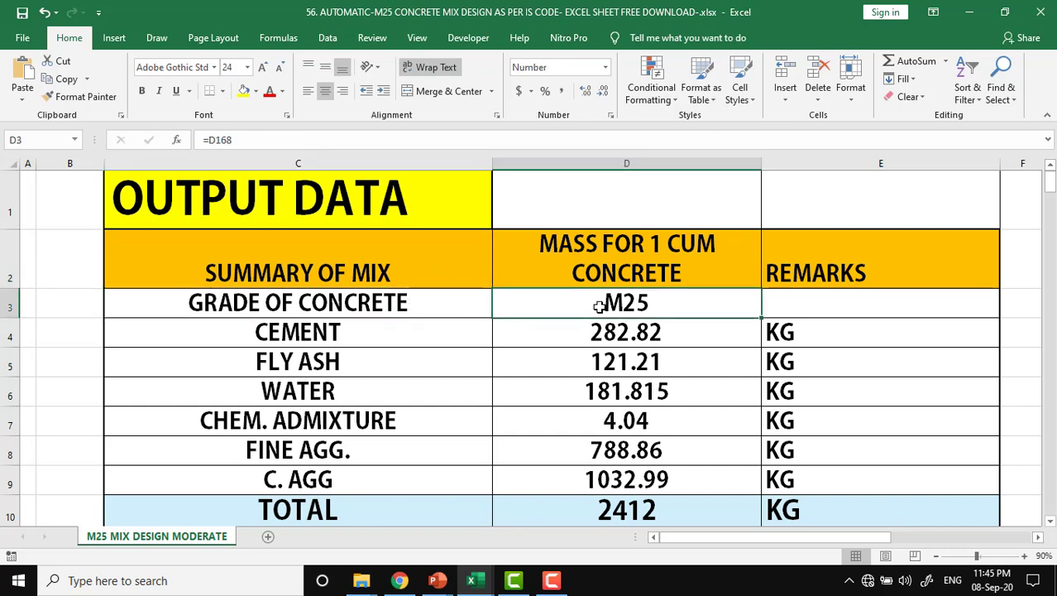
- Step through cement, fly ash, water, admixture, fine and coarse aggregate rows to the 2412 total
left_click(419, 331)
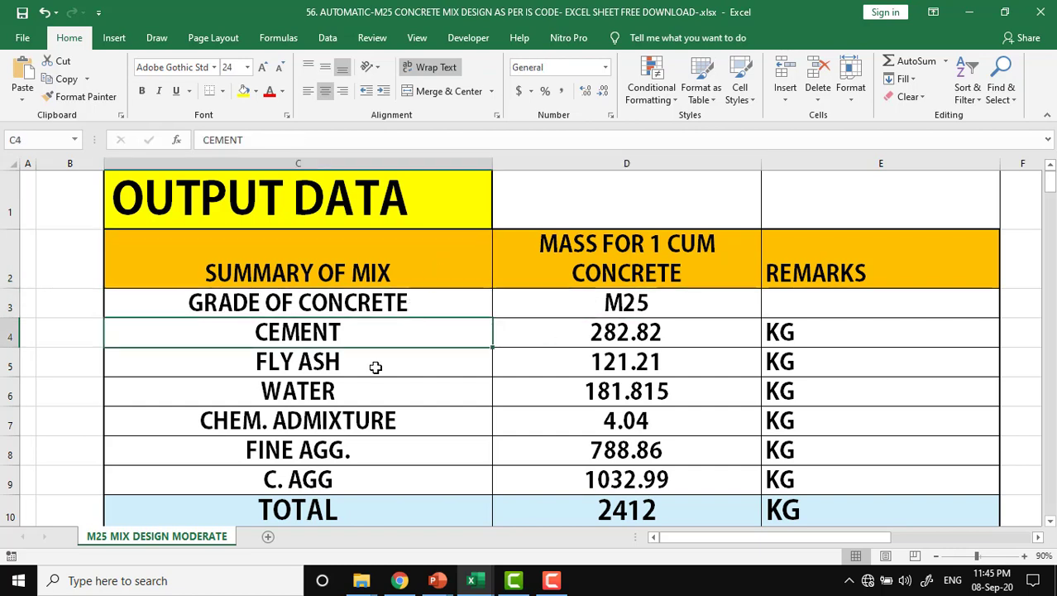
left_click(375, 367)
left_click(368, 393)
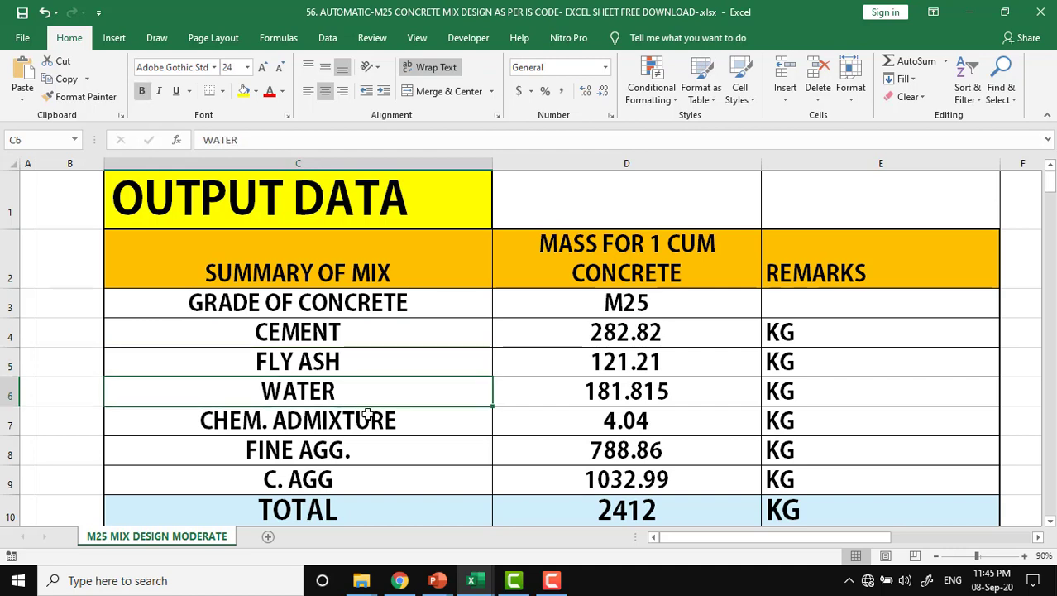
left_click(368, 423)
left_click(354, 450)
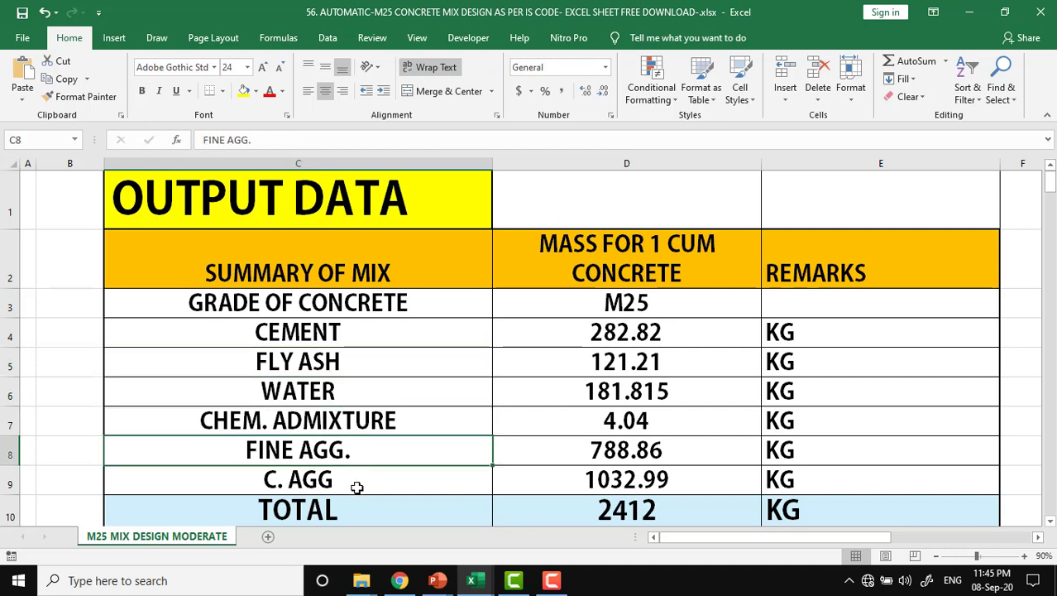
left_click(356, 486)
left_click(379, 516)
left_click(588, 515)
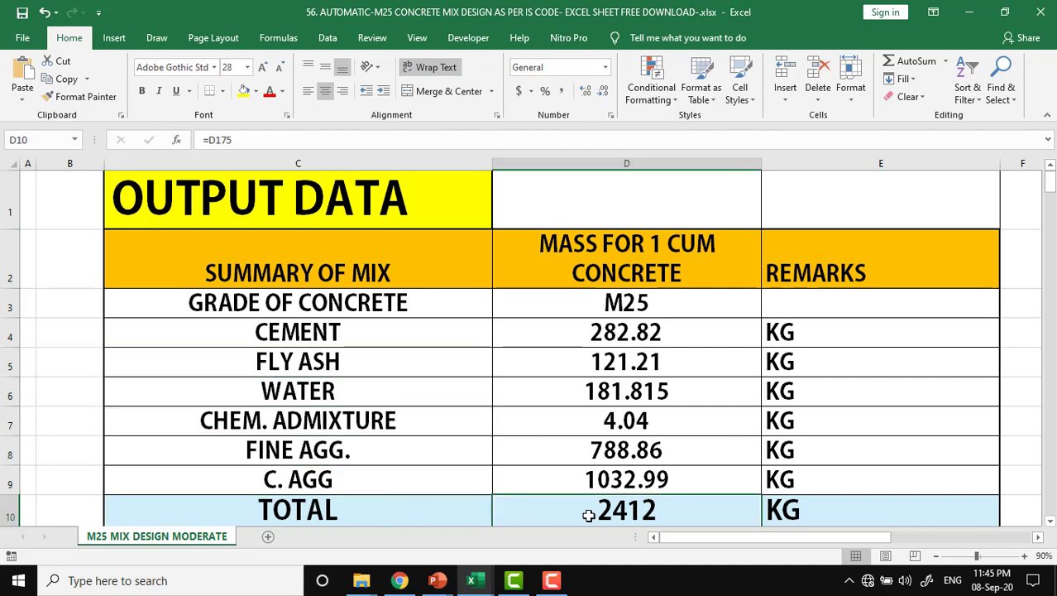
- Inspect the MASS FOR 1 CUM CONCRETE header, M25 grade, and 282.82 cement formula
left_click(643, 266)
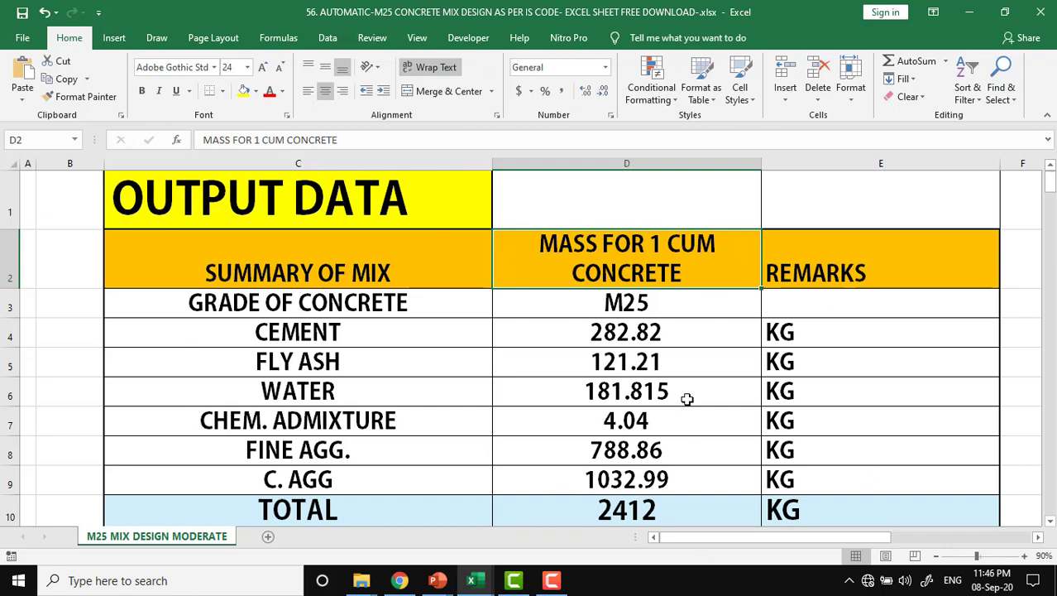
left_click(628, 308)
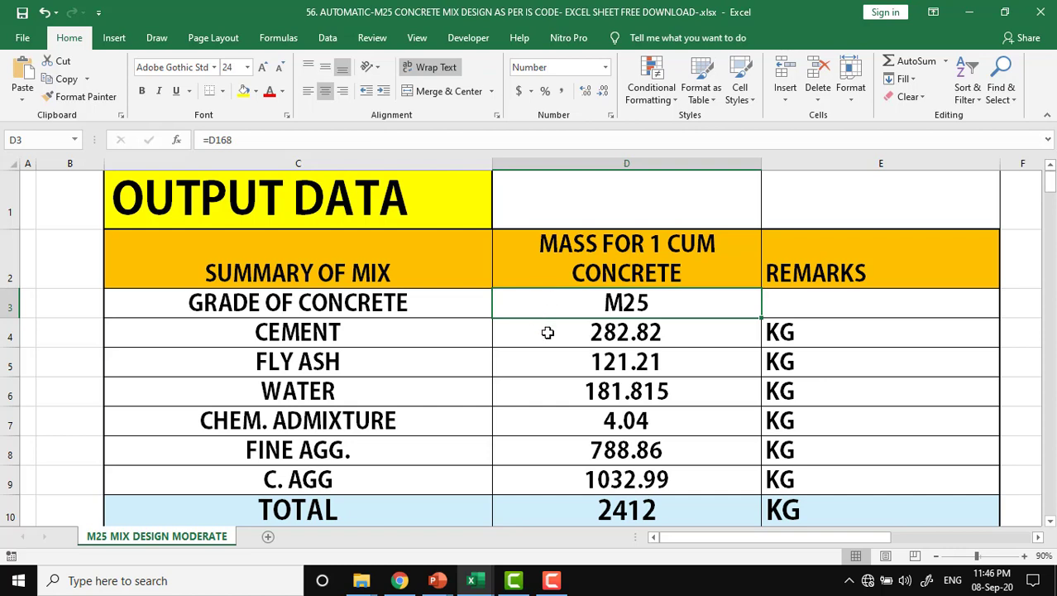
left_click(545, 332)
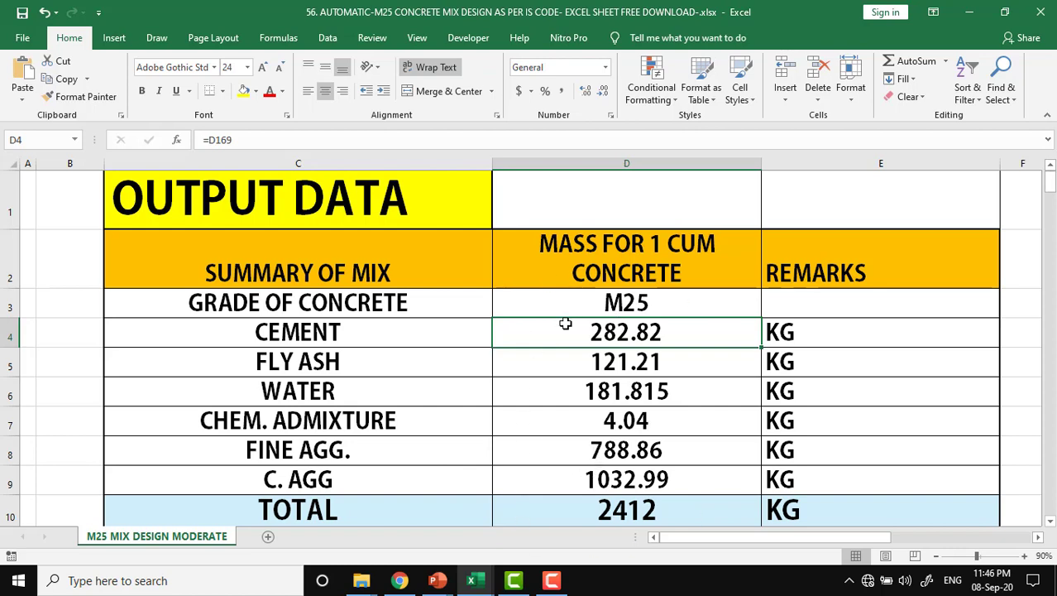
scroll(559, 362, "down", 1)
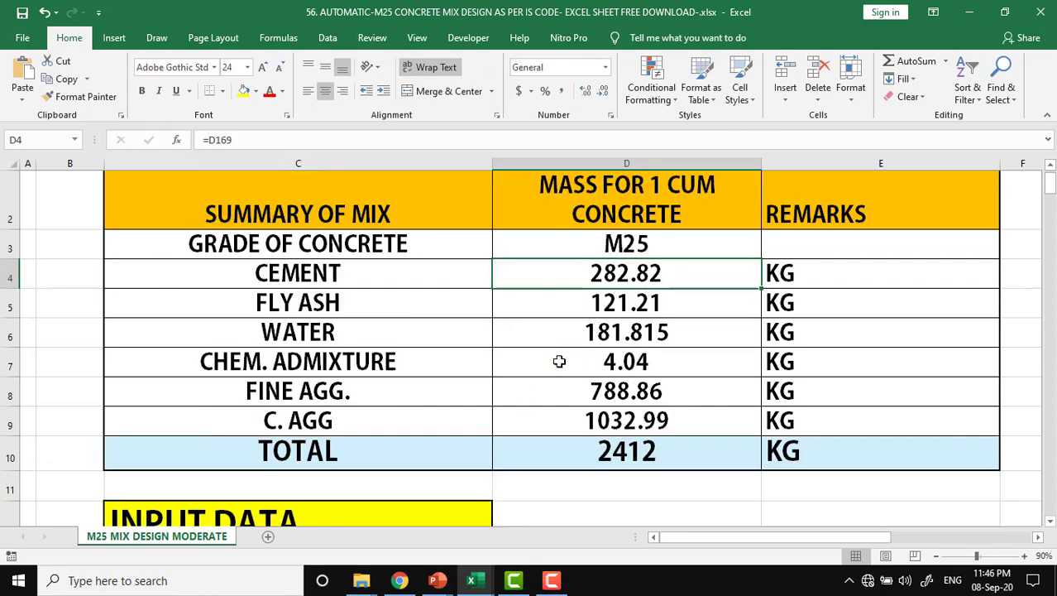
scroll(560, 361, "down", 2)
scroll(559, 362, "down", 1)
scroll(559, 361, "down", 3)
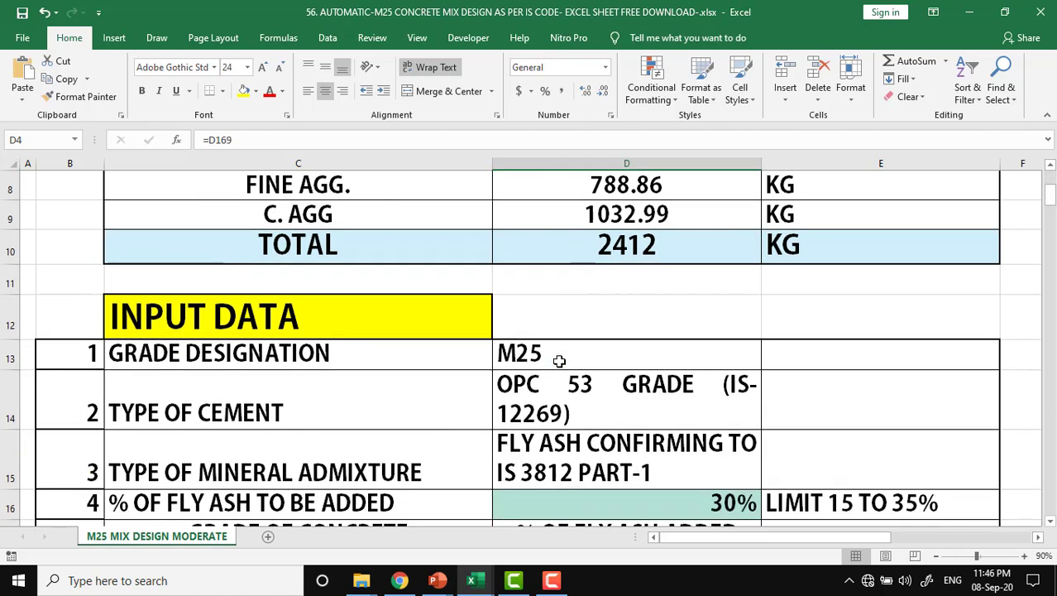
scroll(559, 361, "down", 1)
scroll(559, 361, "down", 1)
scroll(559, 361, "down", 1)
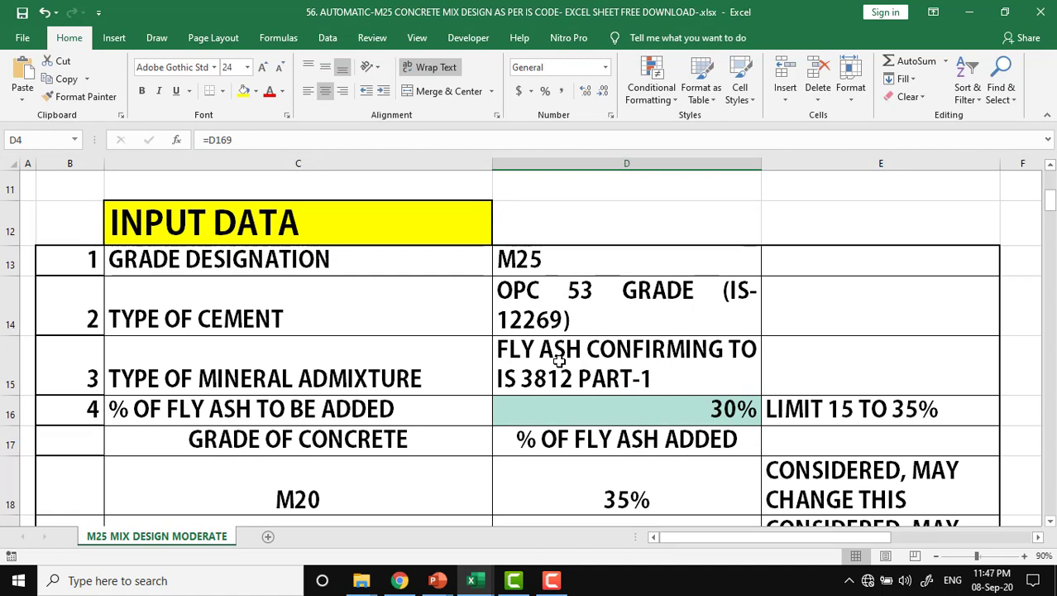
left_click(330, 263)
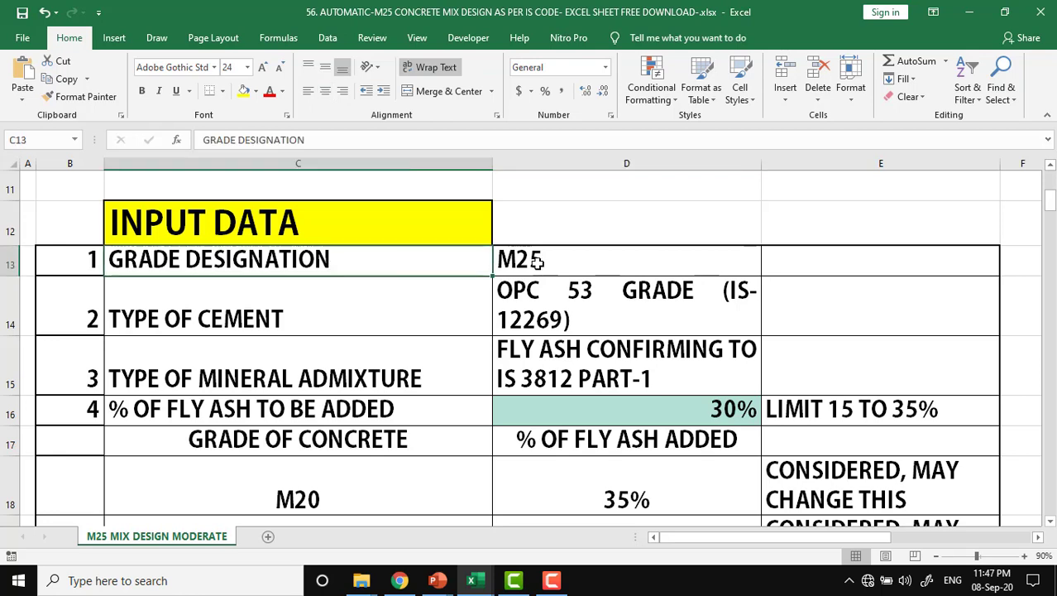
left_click(640, 263)
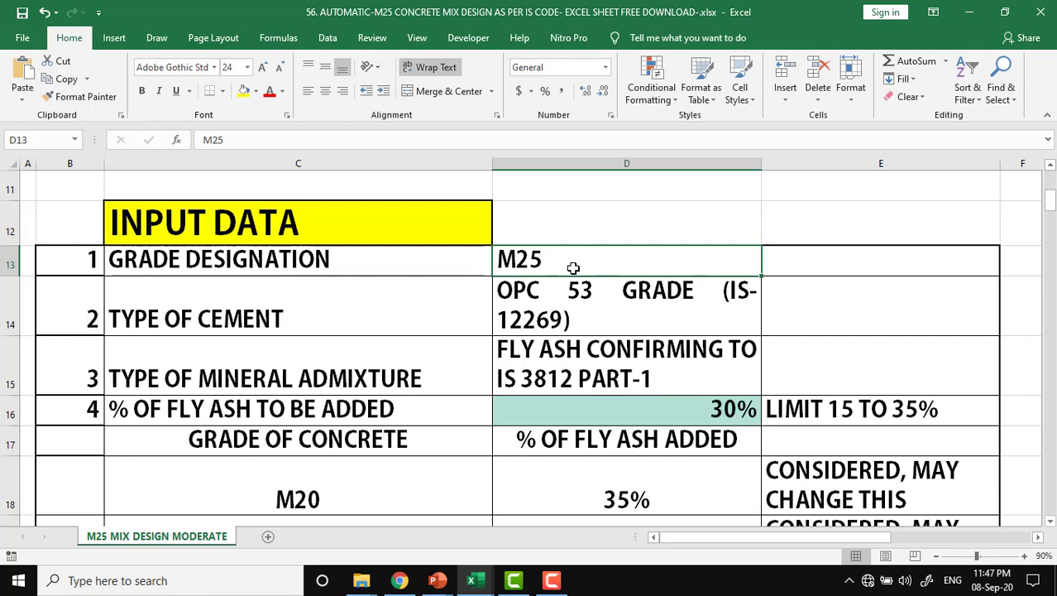
left_click(395, 306)
left_click(624, 308)
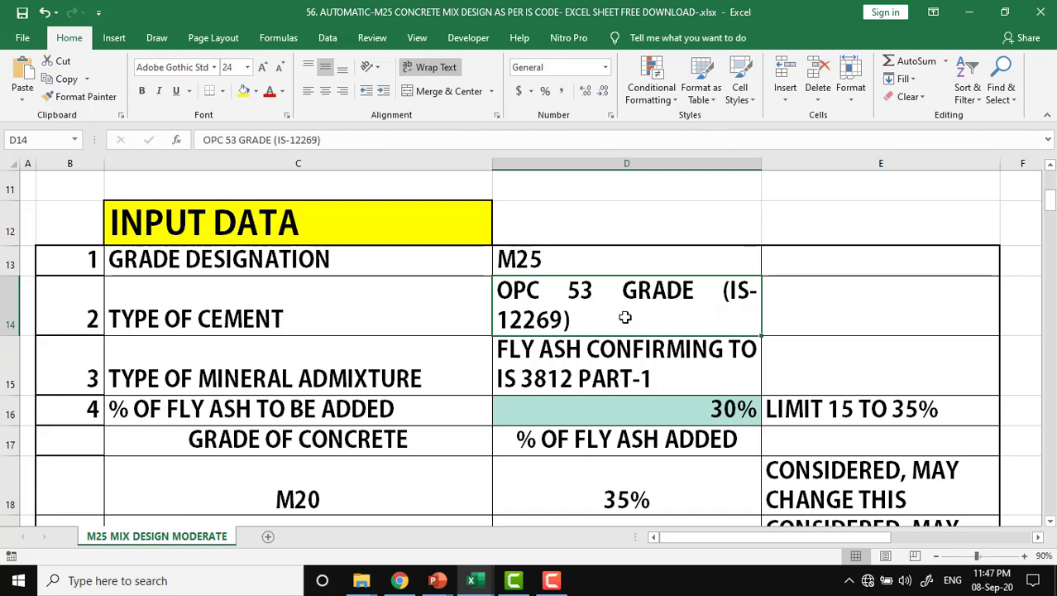
left_click(384, 373)
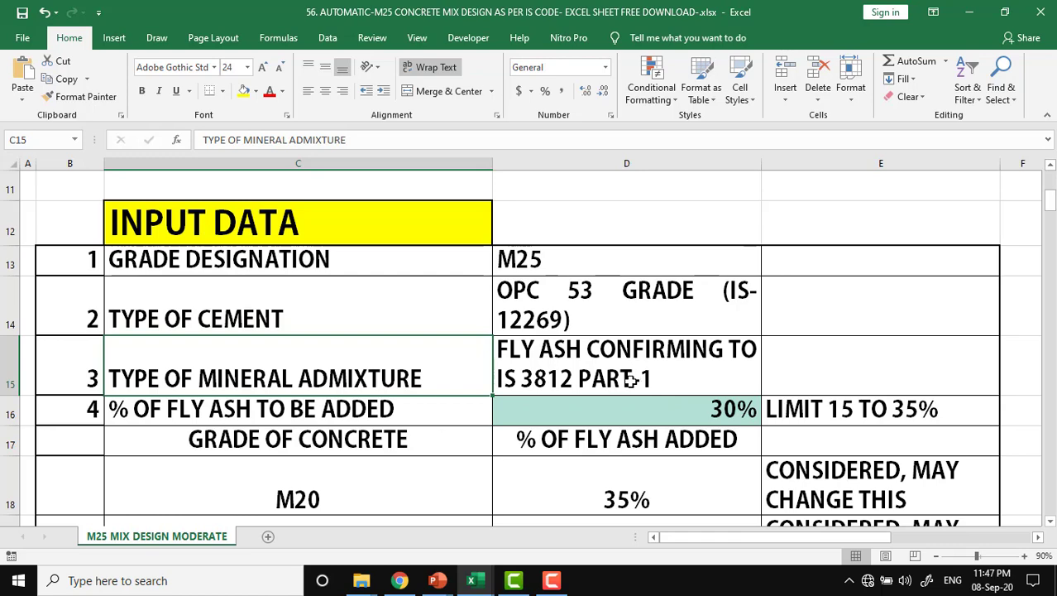
left_click(362, 416)
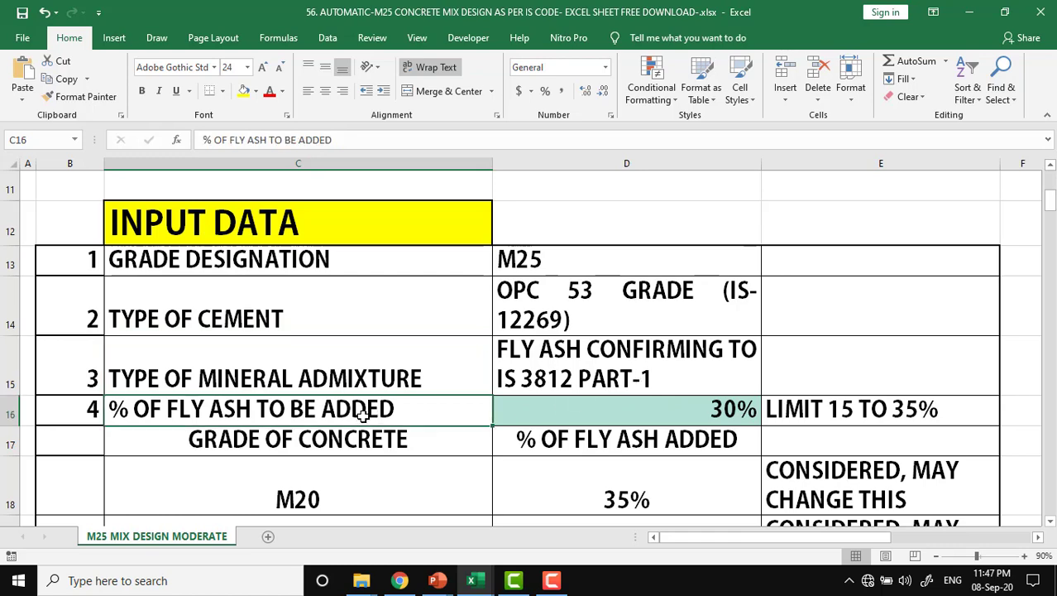
left_click(620, 416)
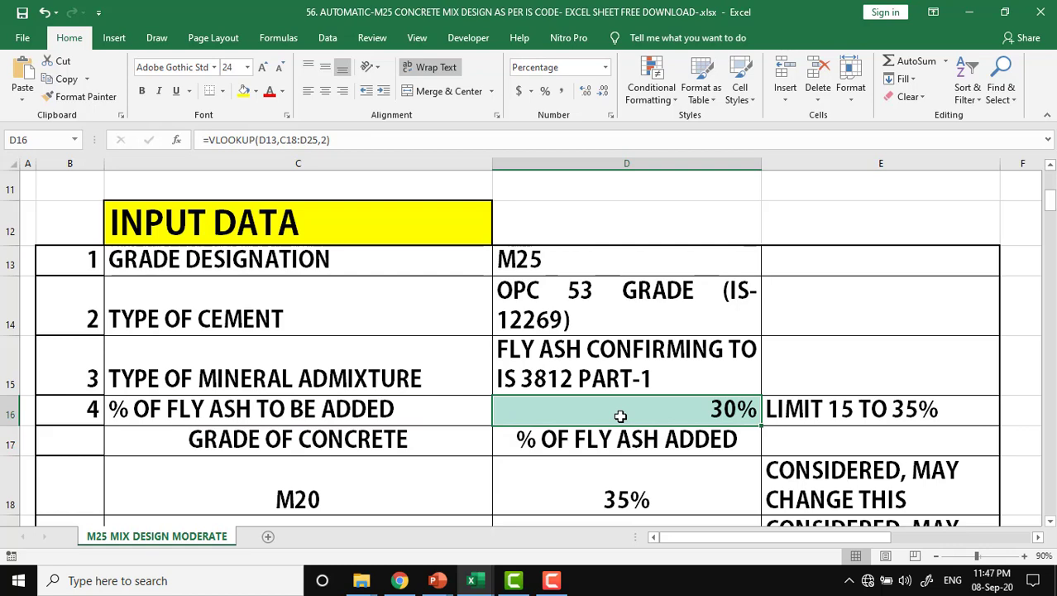
left_click(819, 411)
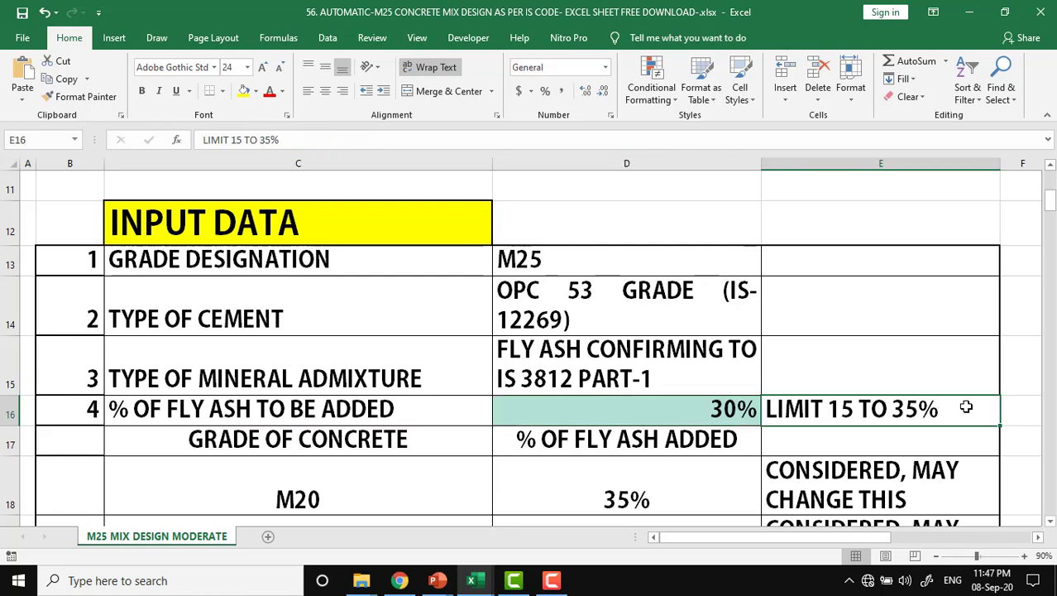
left_click(484, 440)
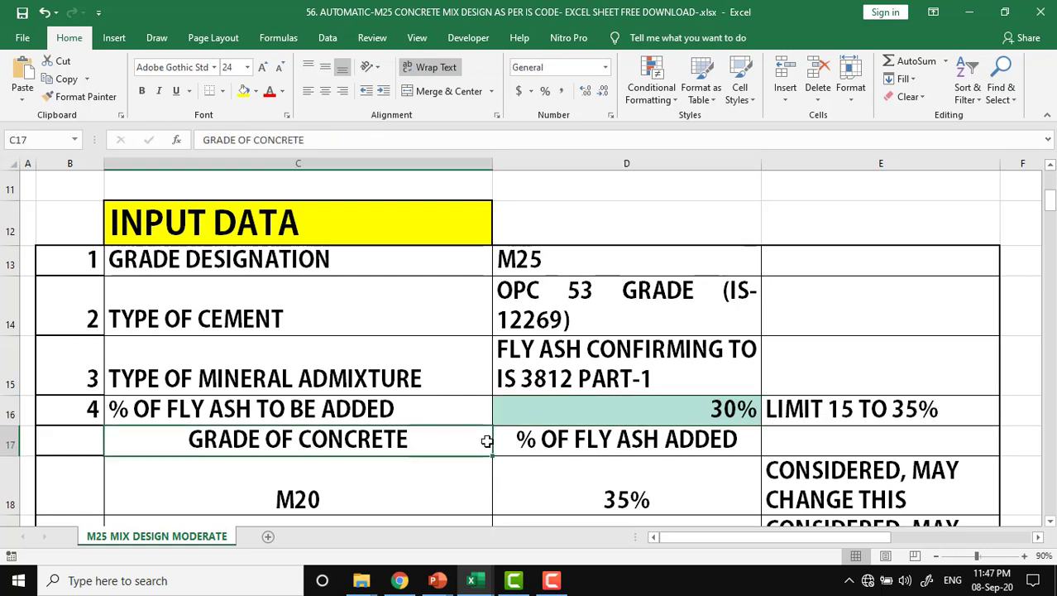
left_click(578, 441)
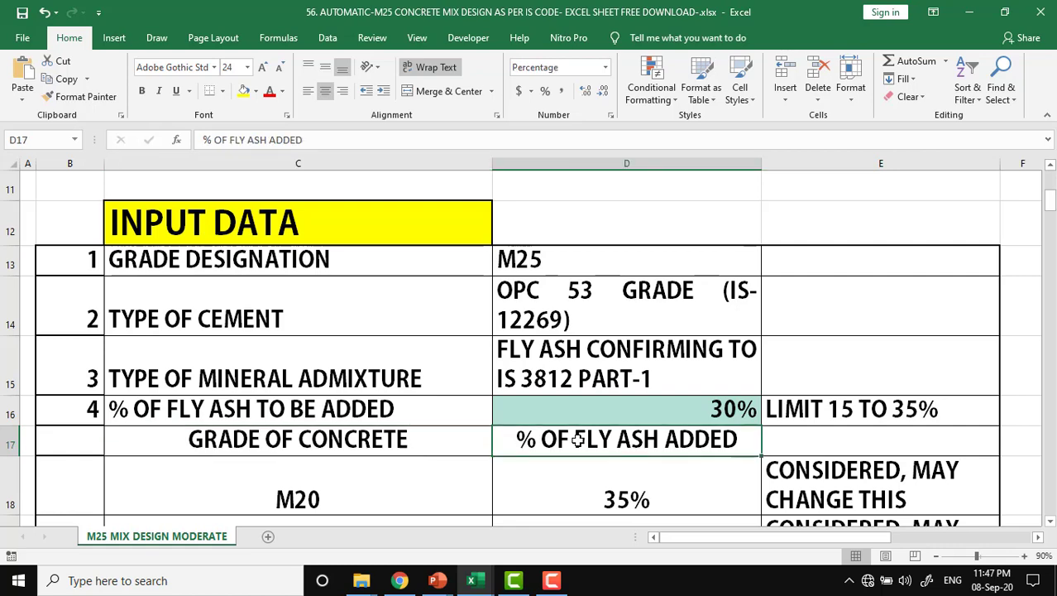
scroll(578, 440, "down", 1)
scroll(578, 440, "down", 2)
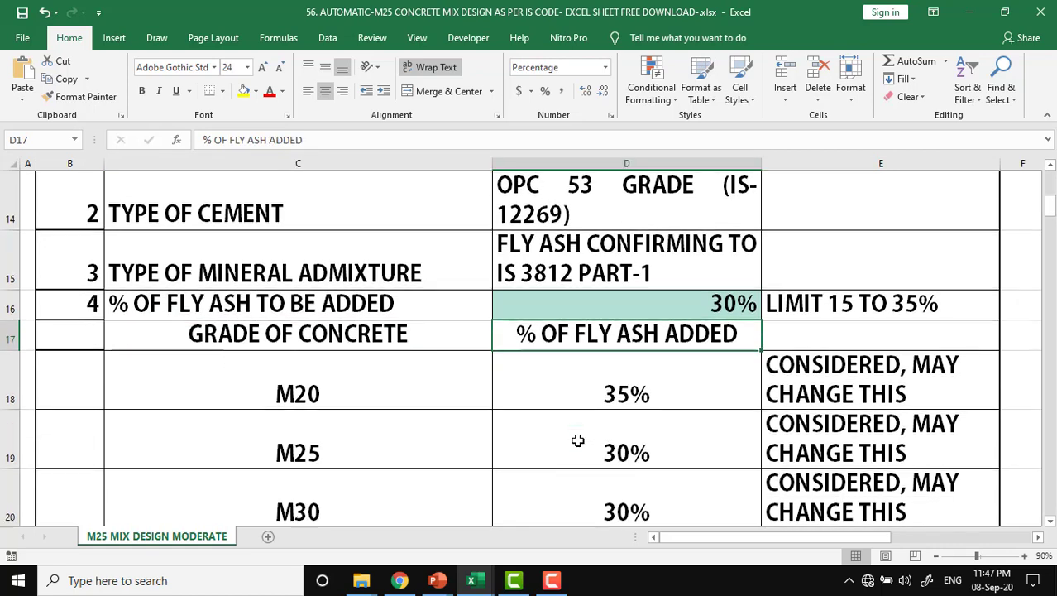
left_click(369, 335)
left_click(581, 338)
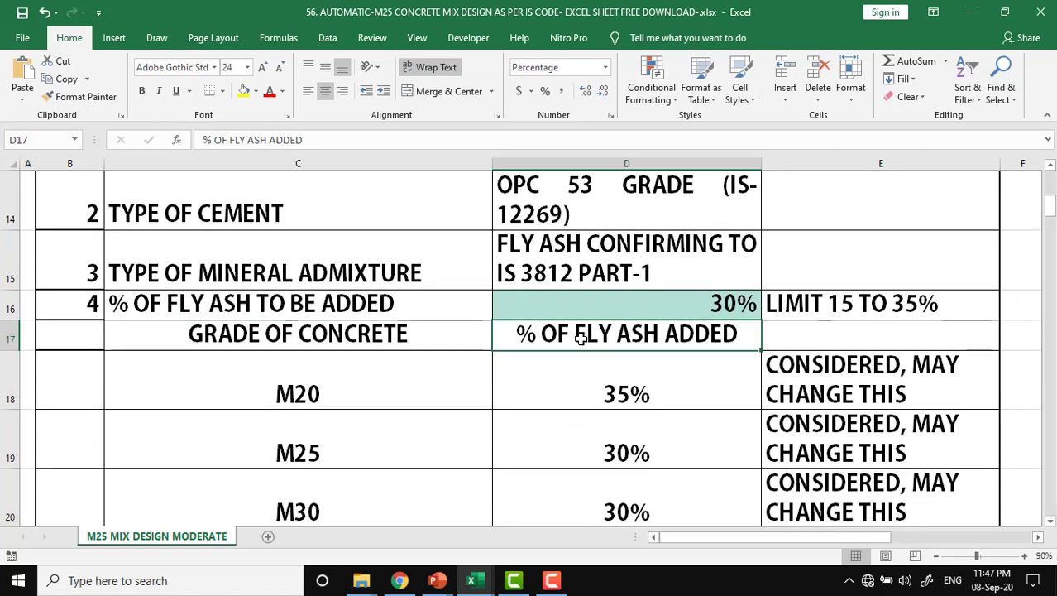
scroll(577, 338, "down", 1)
scroll(565, 339, "down", 1)
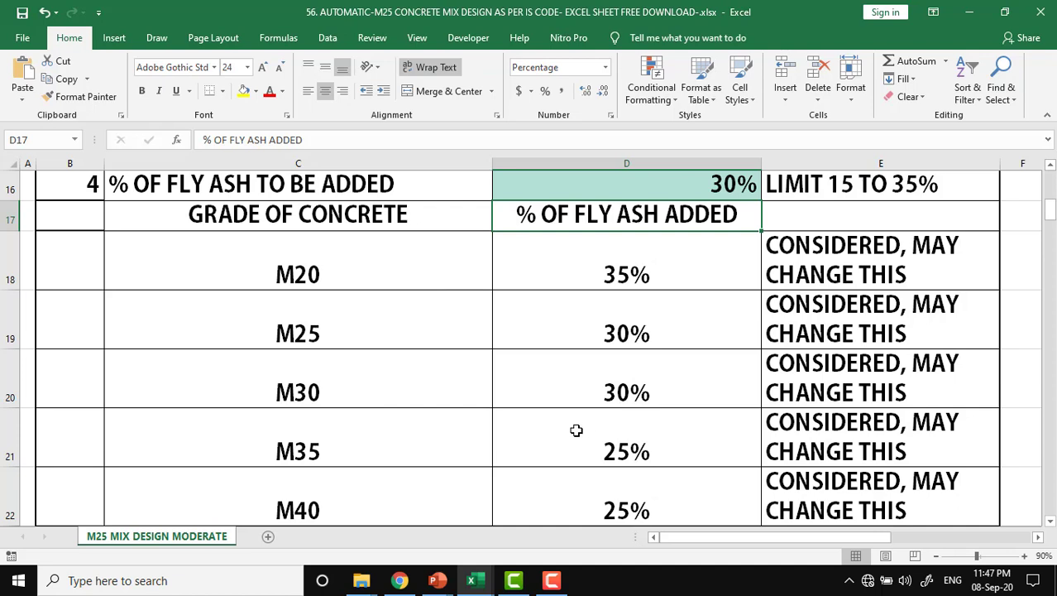
scroll(576, 430, "down", 1)
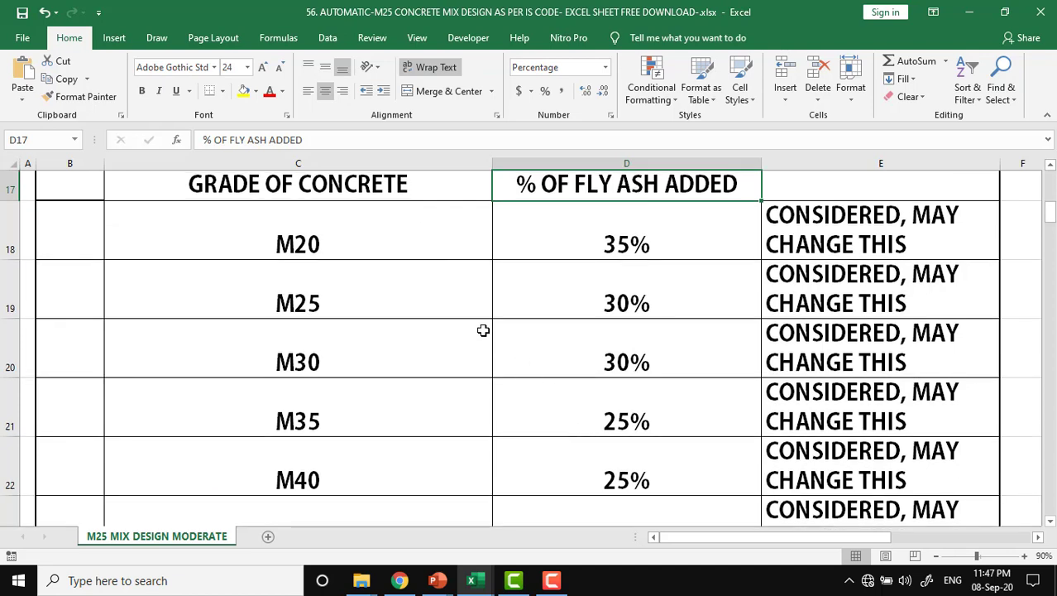
left_click(368, 240)
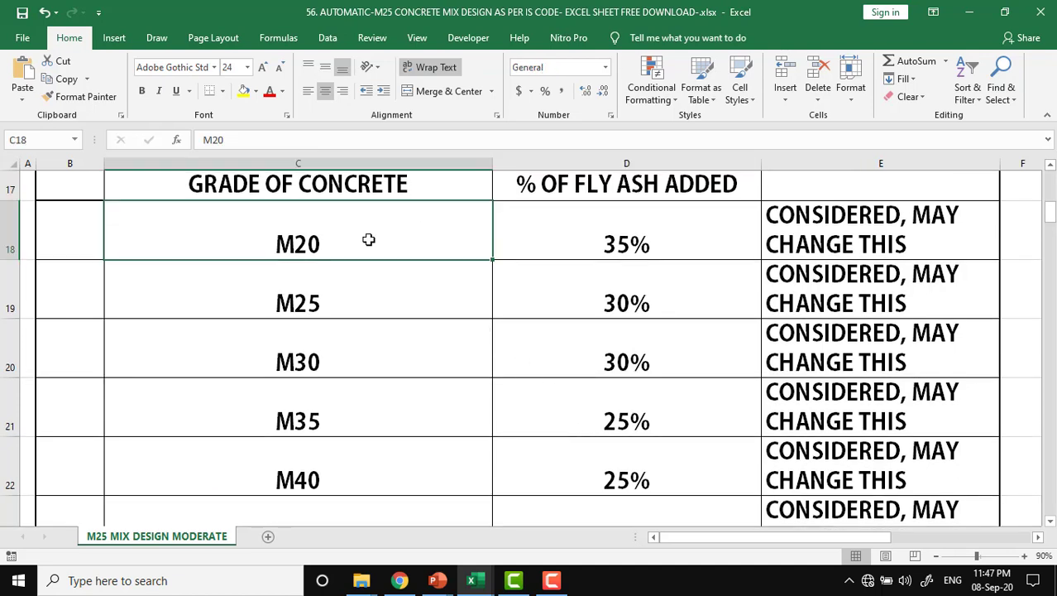
left_click(641, 239)
left_click(355, 287)
left_click(602, 291)
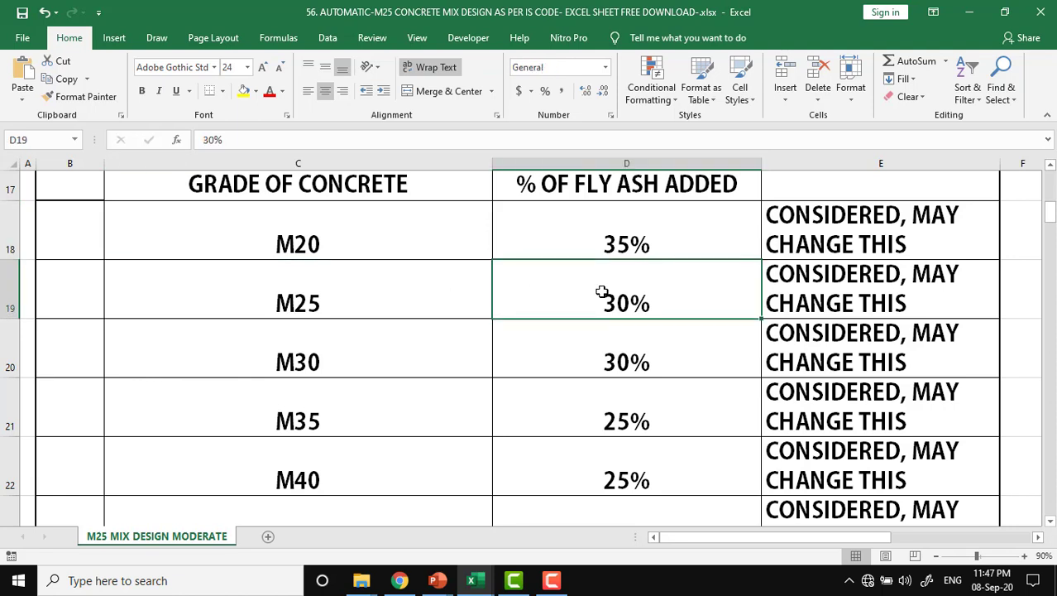
left_click(396, 344)
left_click(594, 345)
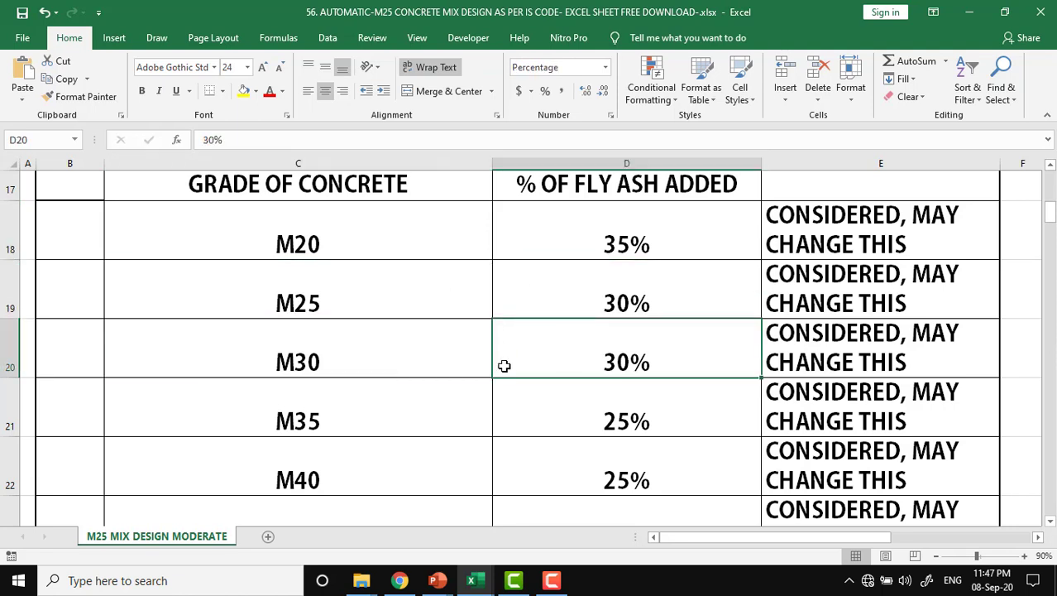
left_click(362, 412)
left_click(551, 412)
left_click(429, 465)
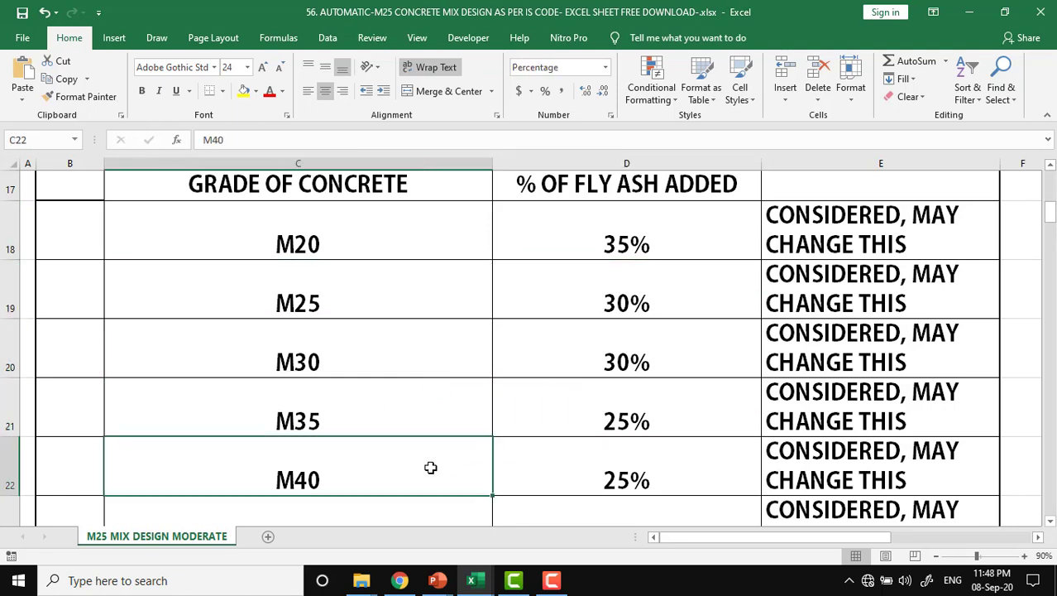
left_click(648, 468)
scroll(648, 468, "down", 1)
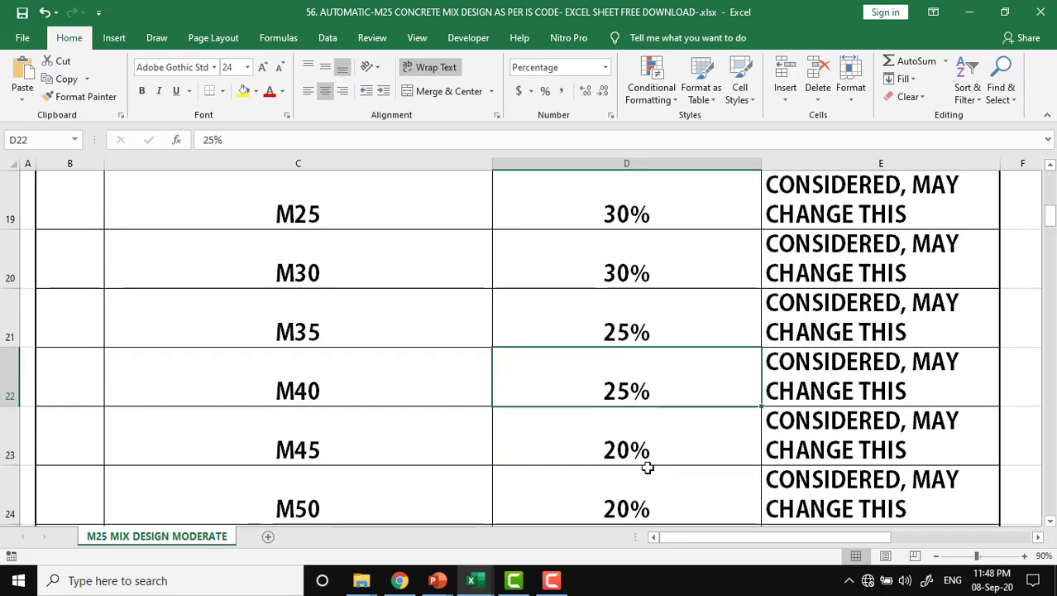
scroll(647, 468, "down", 1)
left_click(414, 325)
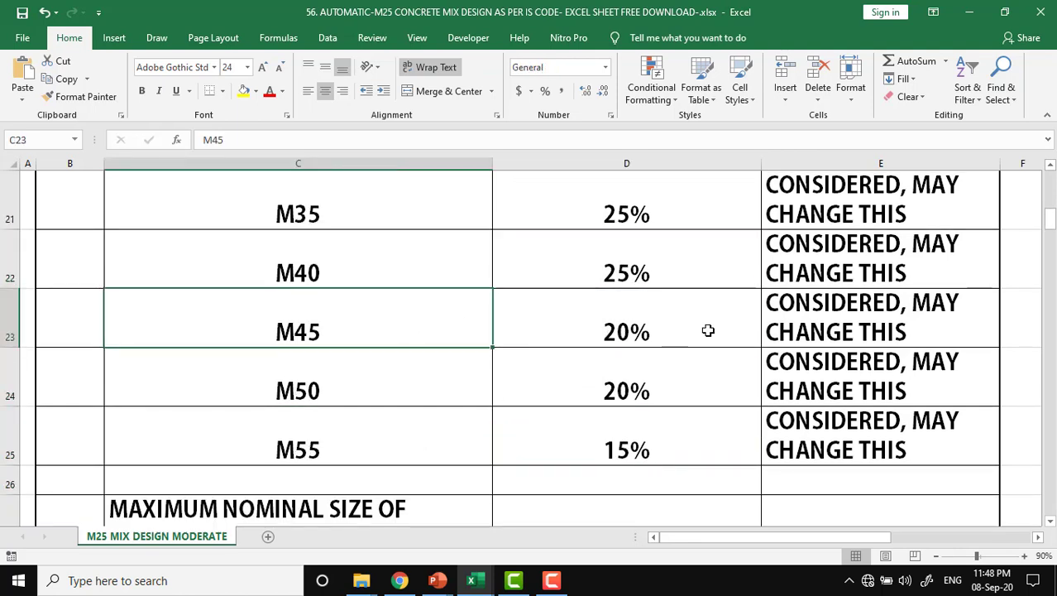
left_click(708, 330)
left_click(687, 385)
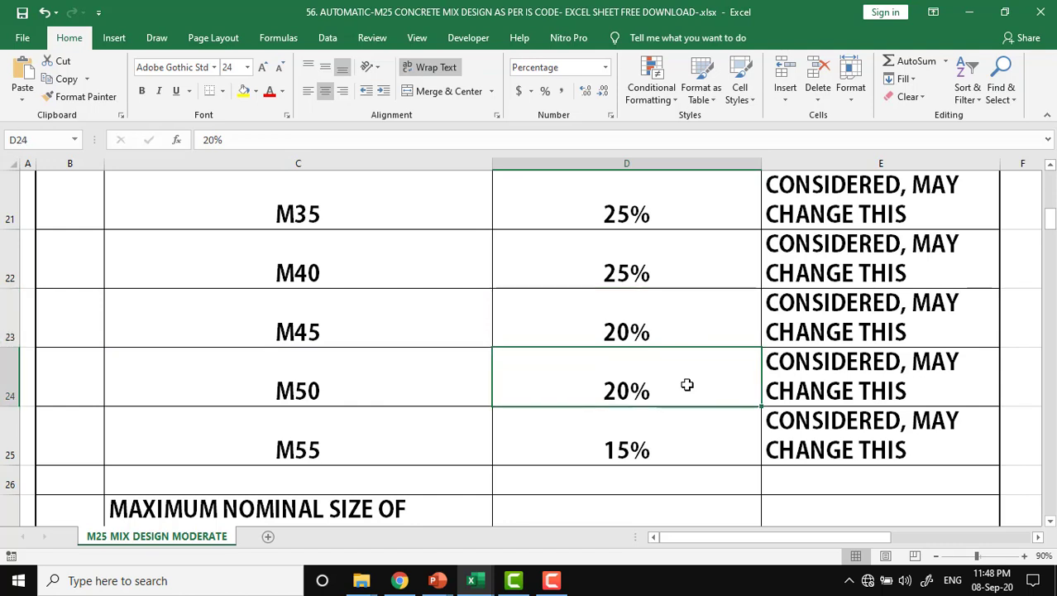
left_click(424, 437)
left_click(703, 439)
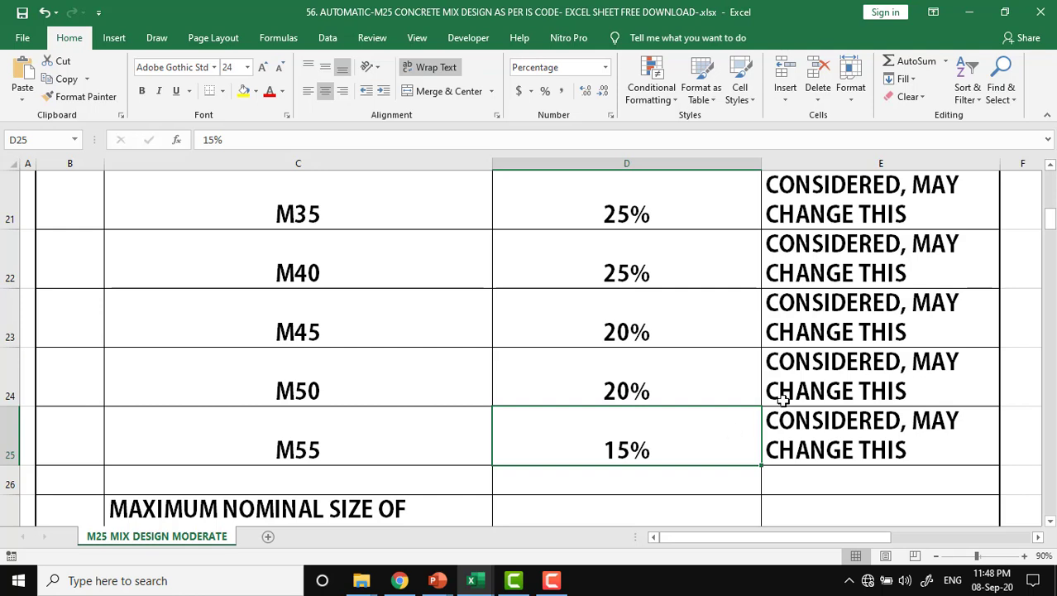
scroll(676, 277, "up", 1)
scroll(675, 265, "up", 2)
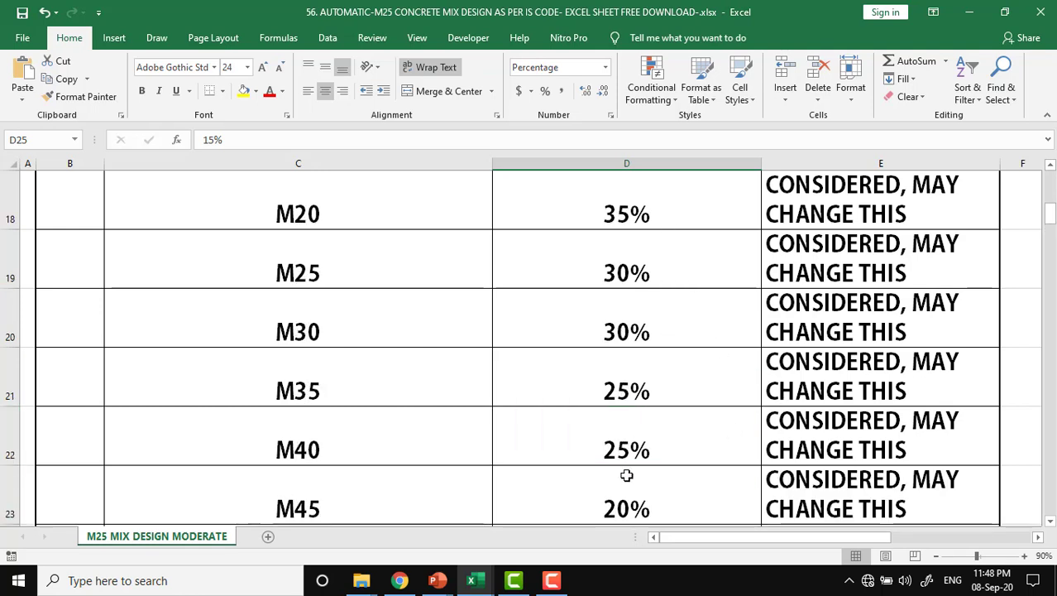
scroll(626, 475, "down", 2)
scroll(626, 474, "down", 1)
scroll(626, 475, "down", 1)
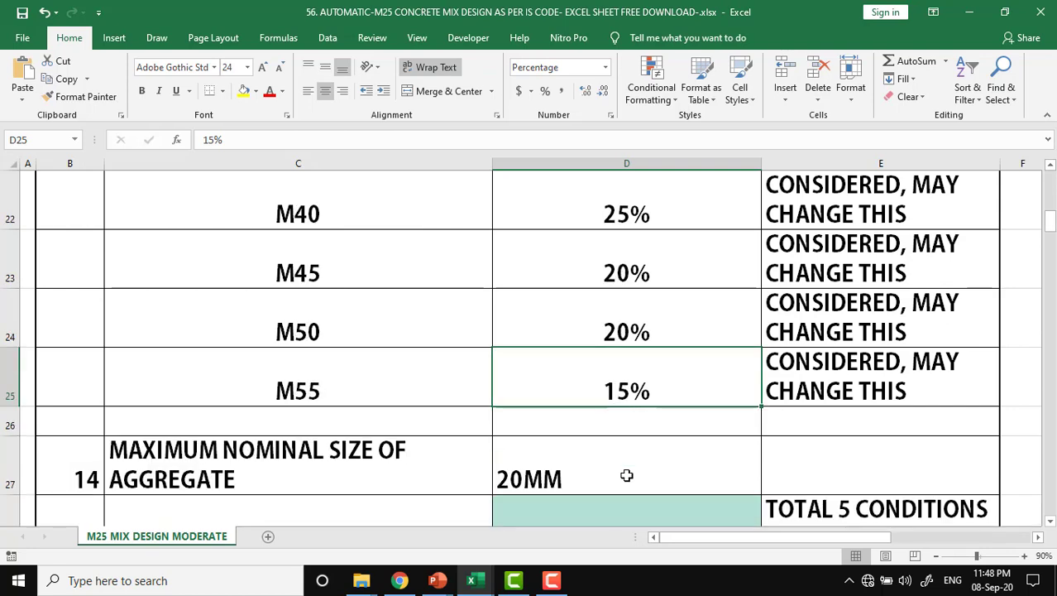
scroll(627, 475, "down", 1)
scroll(627, 475, "down", 2)
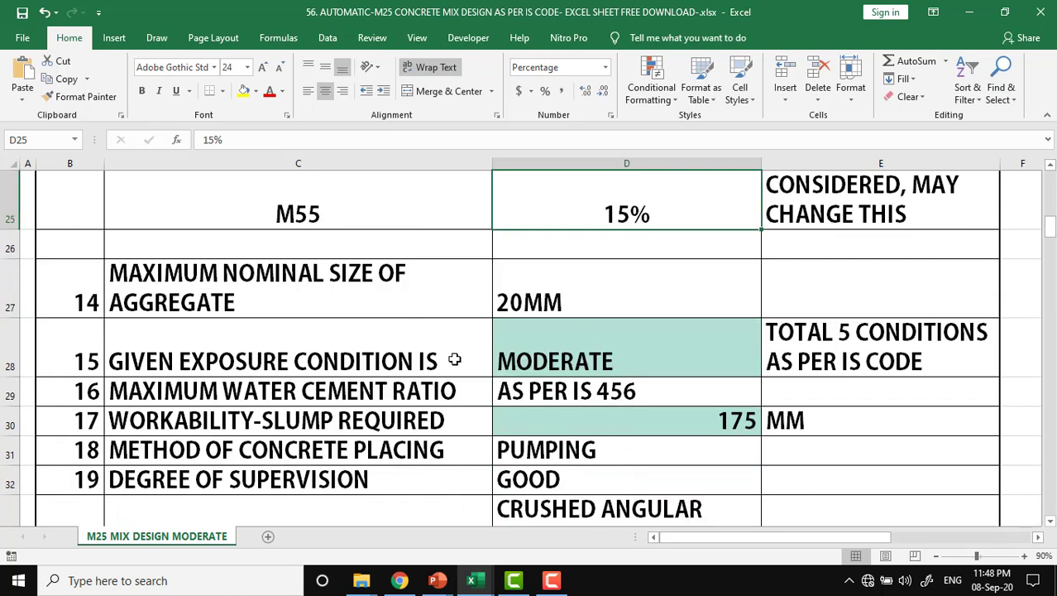
left_click(328, 304)
left_click(632, 284)
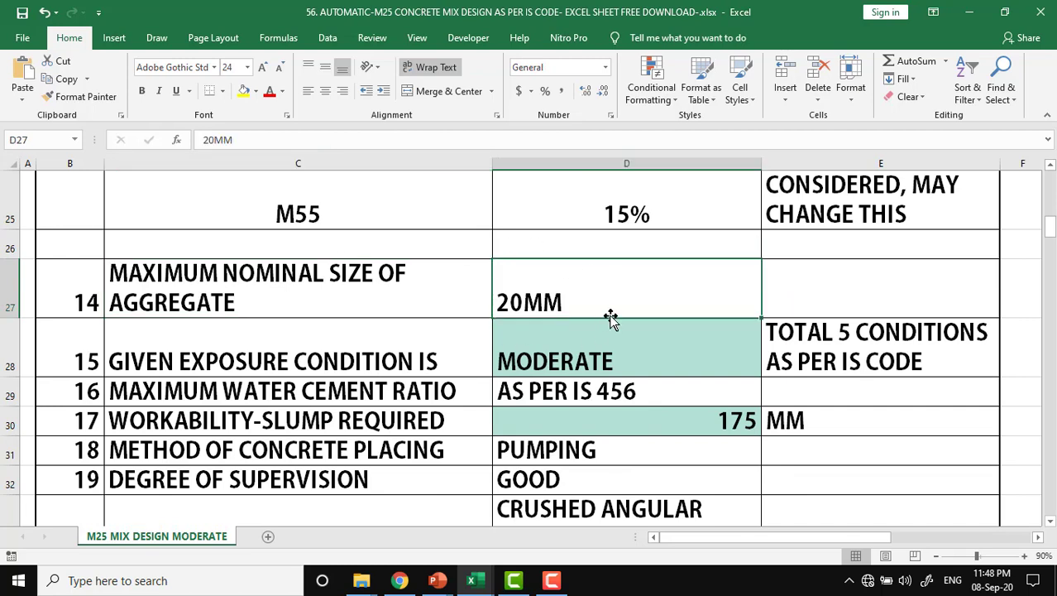
left_click(344, 354)
left_click(688, 345)
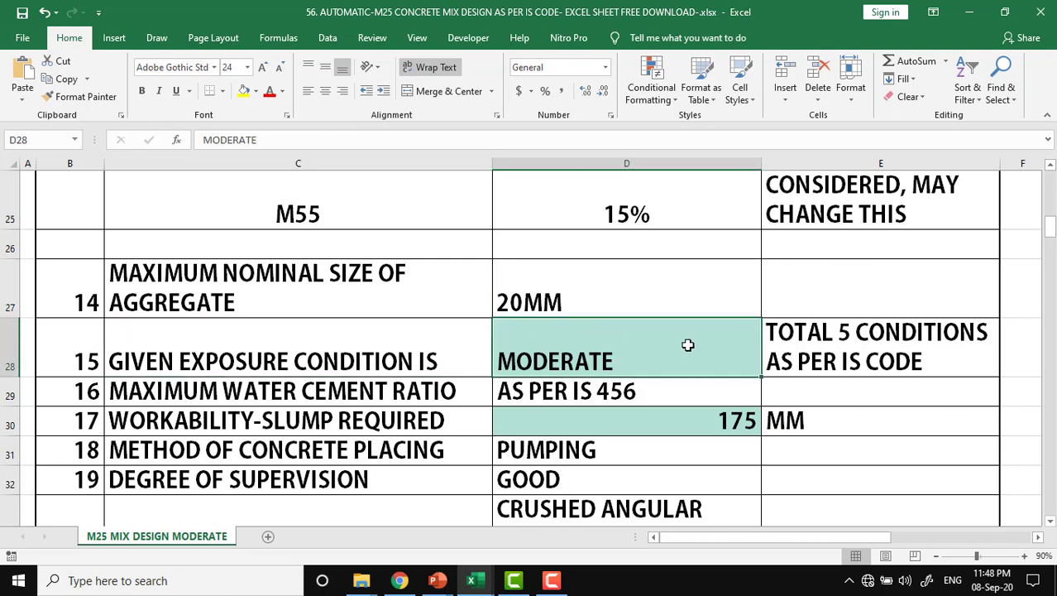
left_click(834, 358)
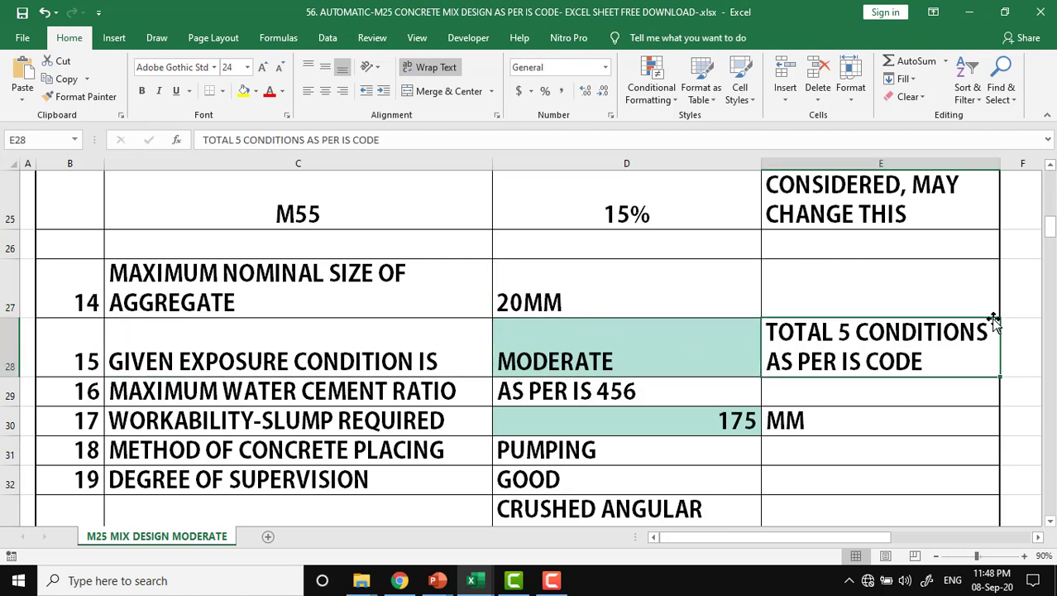
left_click(654, 351)
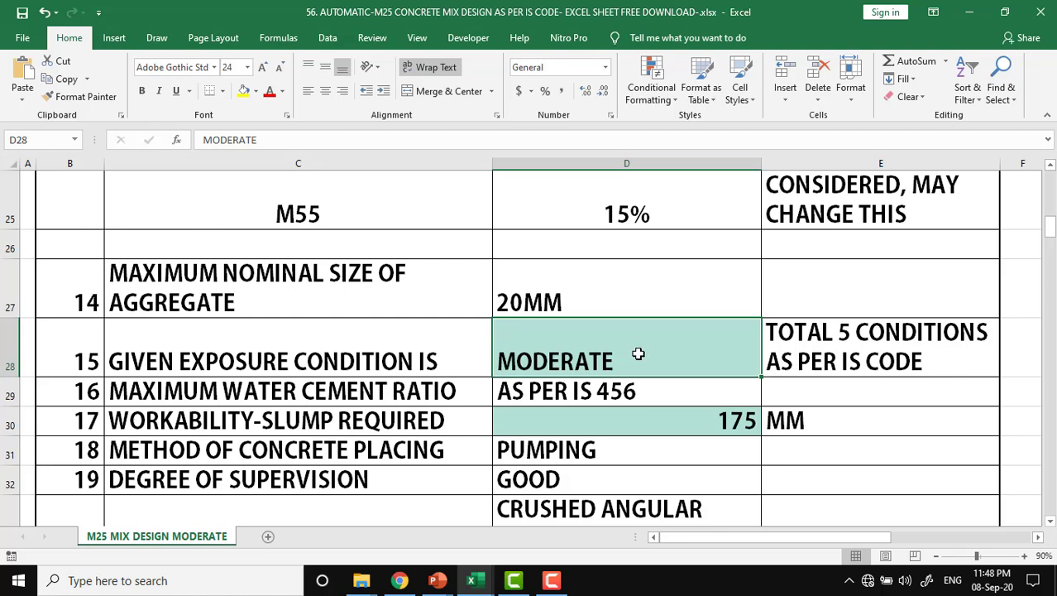
left_click(418, 387)
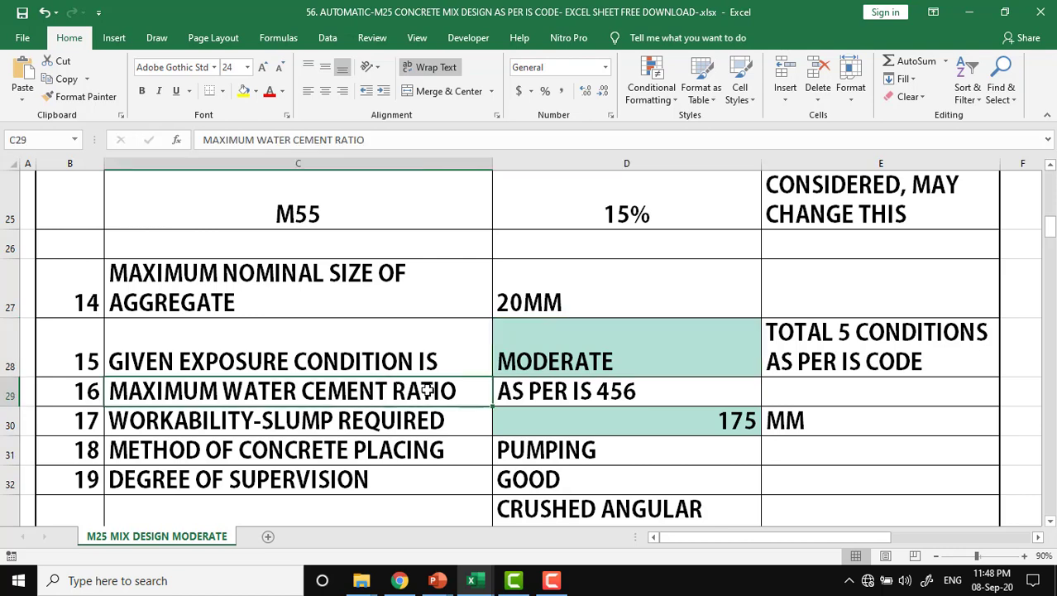
left_click(690, 397)
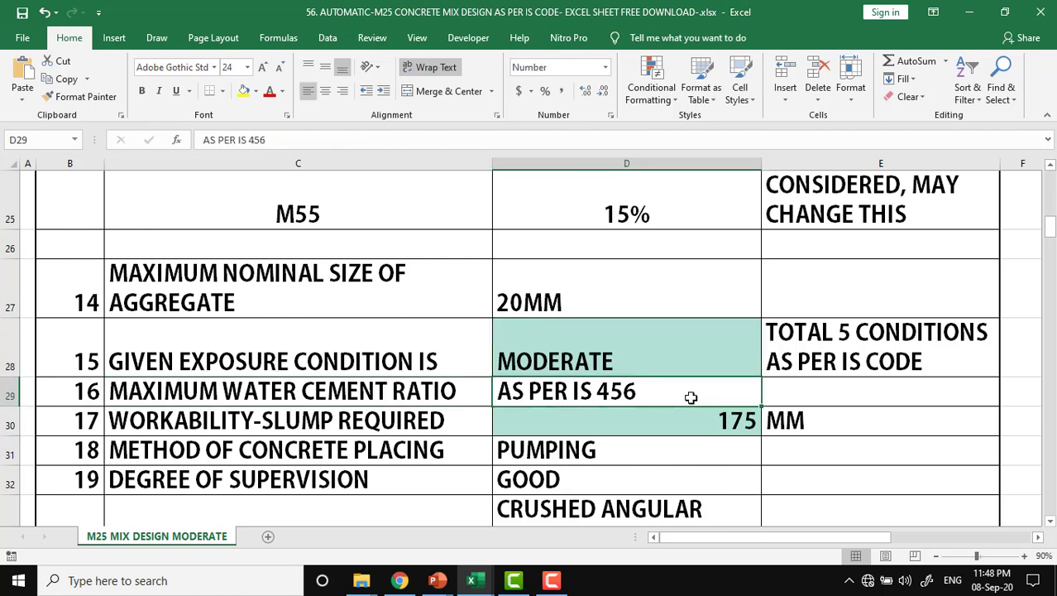
left_click(394, 418)
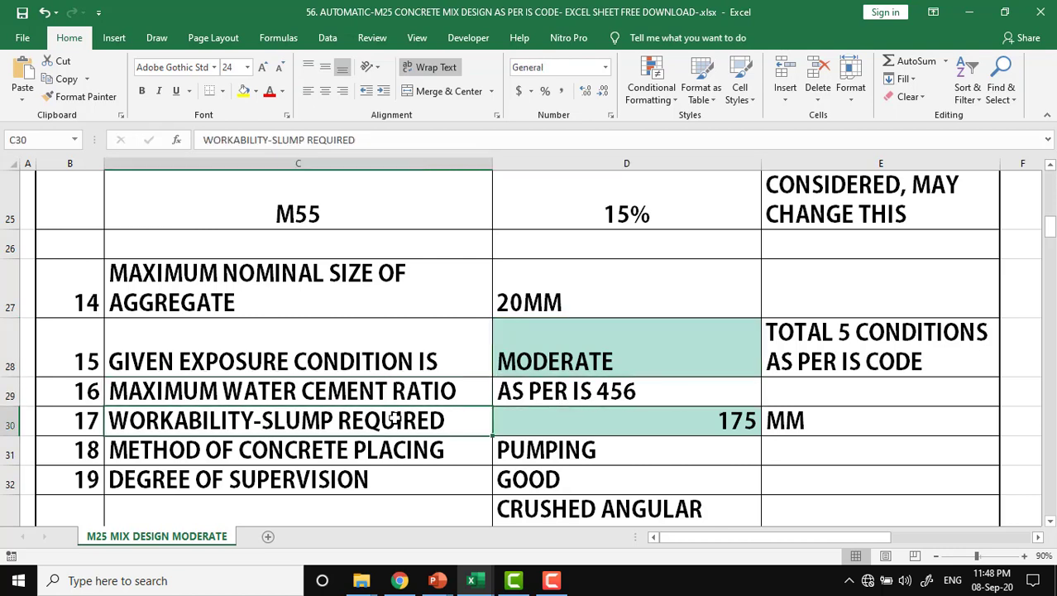
left_click(656, 425)
left_click(849, 424)
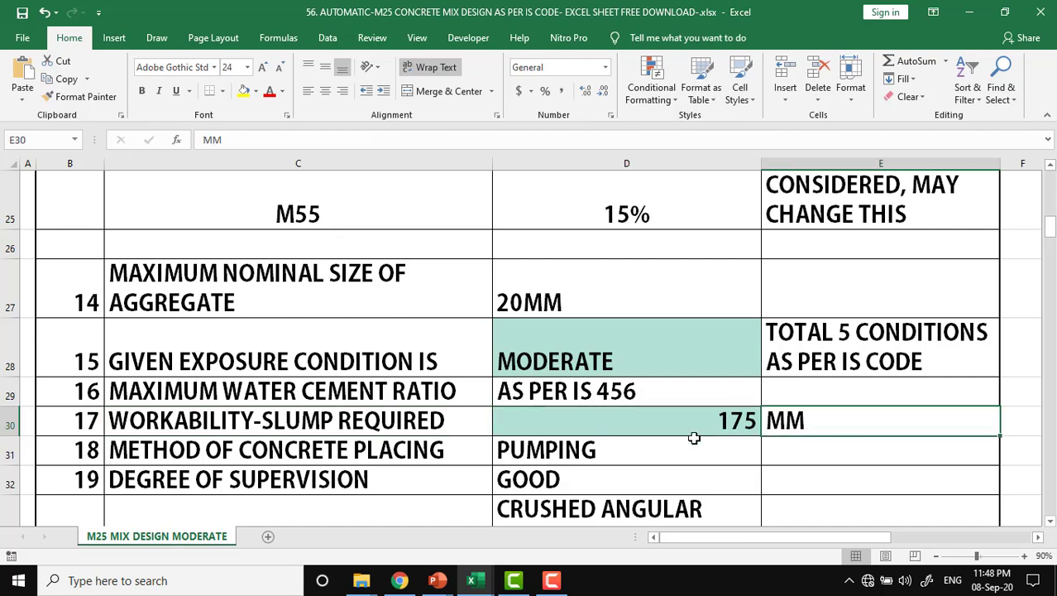
left_click(397, 441)
left_click(625, 447)
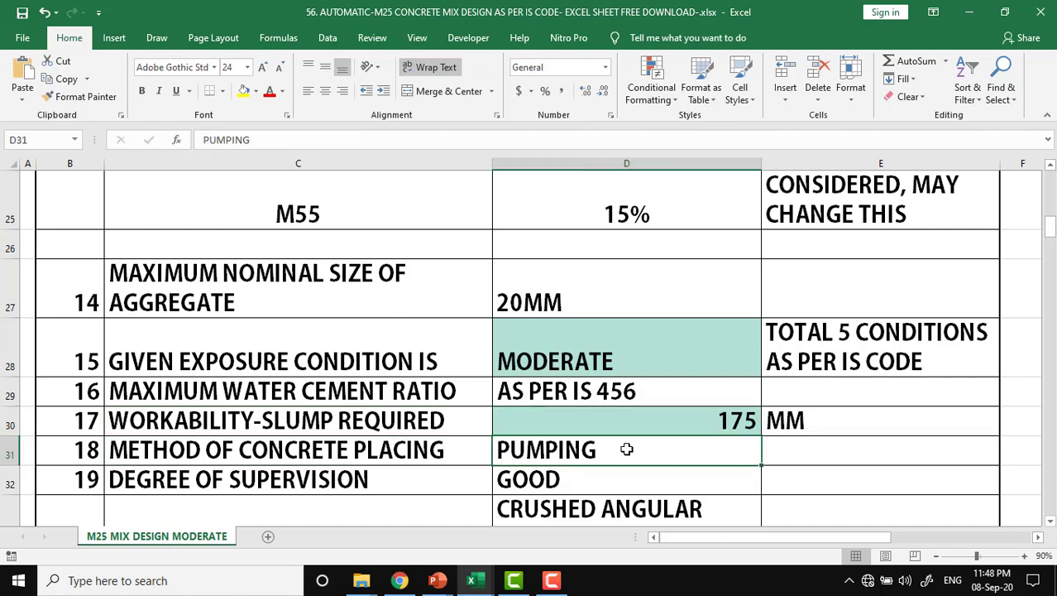
scroll(626, 447, "down", 1)
scroll(627, 448, "down", 1)
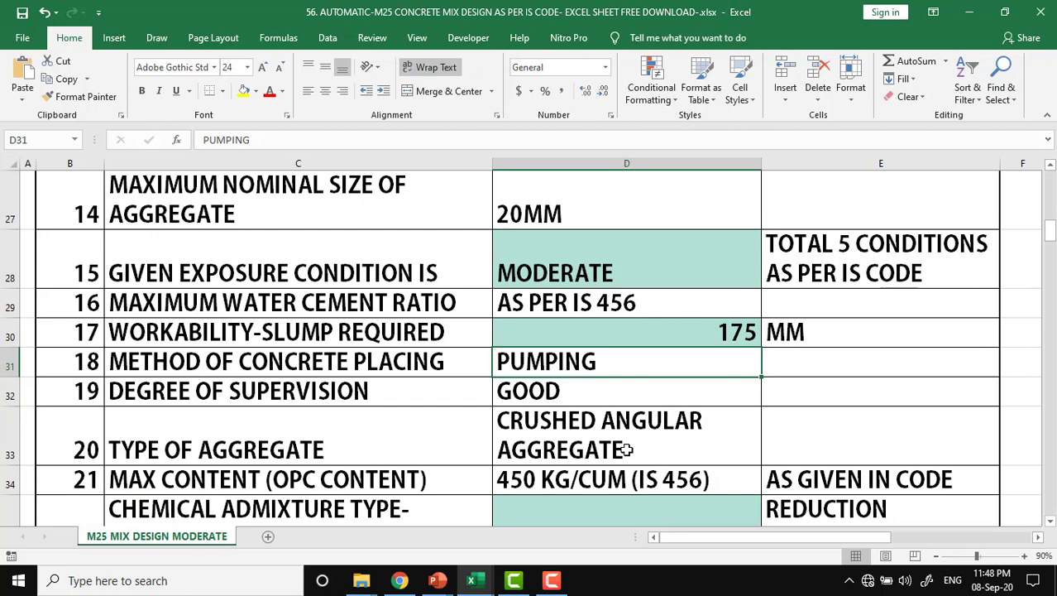
left_click(377, 387)
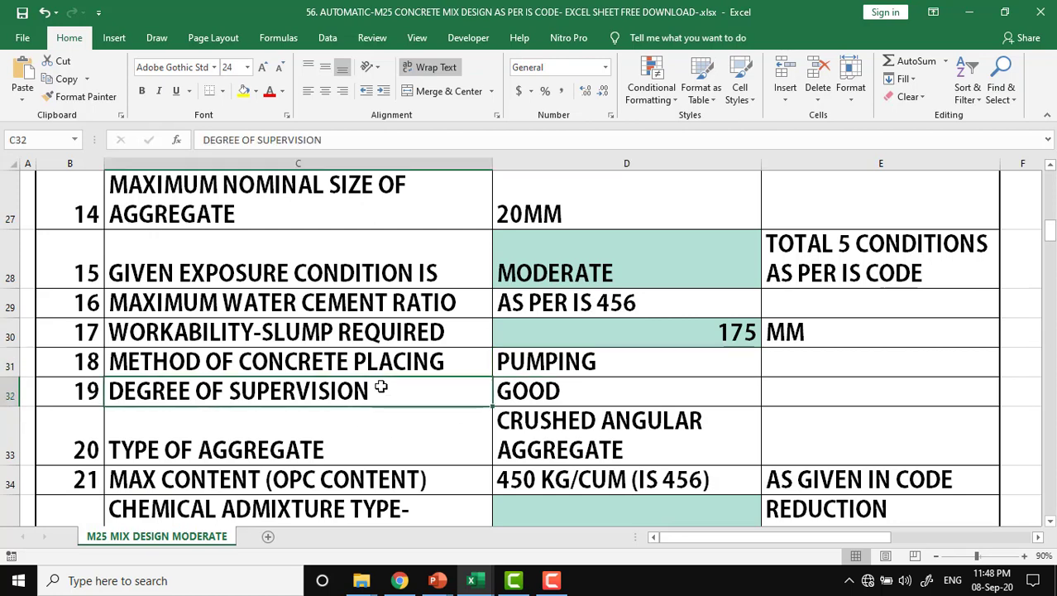
left_click(620, 395)
left_click(429, 437)
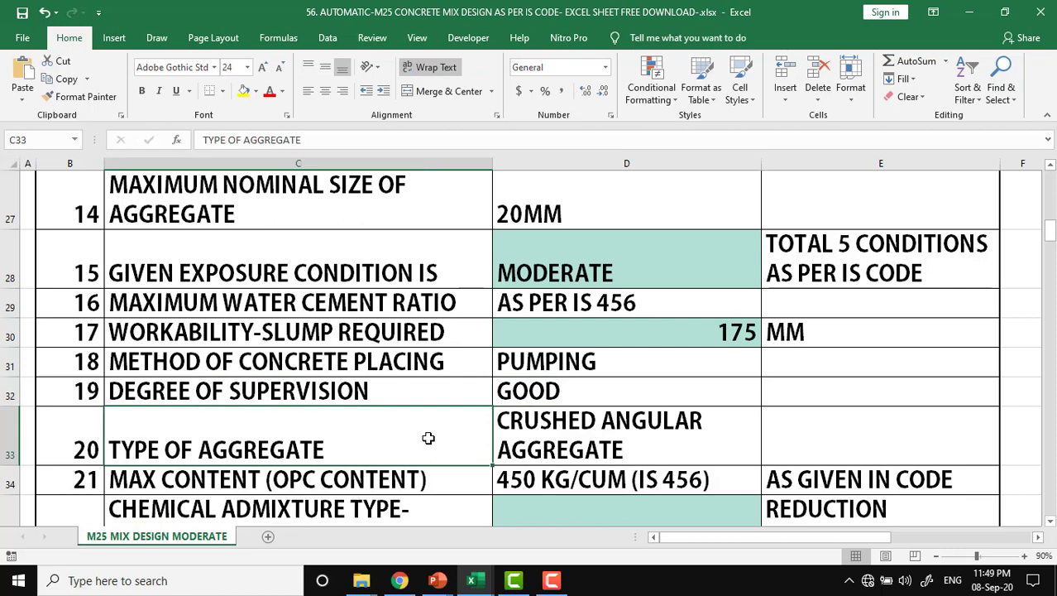
left_click(701, 436)
scroll(701, 436, "down", 2)
scroll(701, 436, "down", 1)
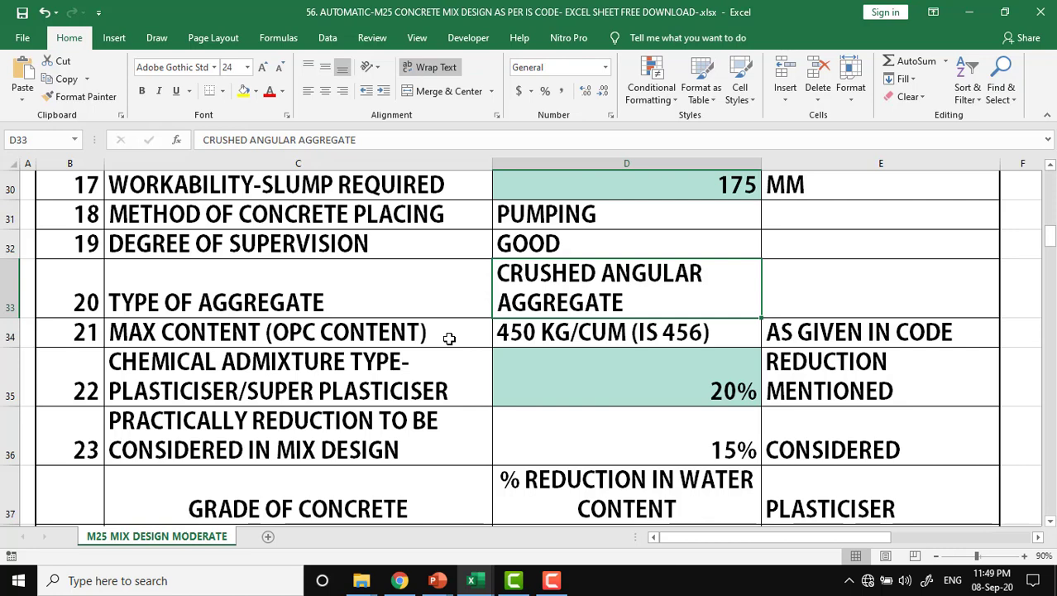
left_click(548, 337)
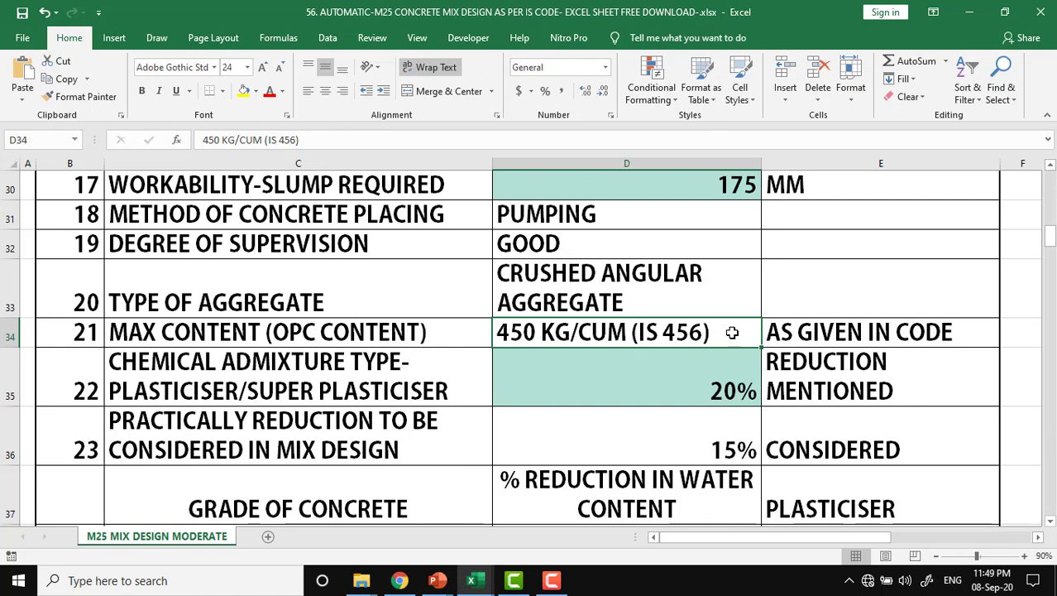
left_click(426, 373)
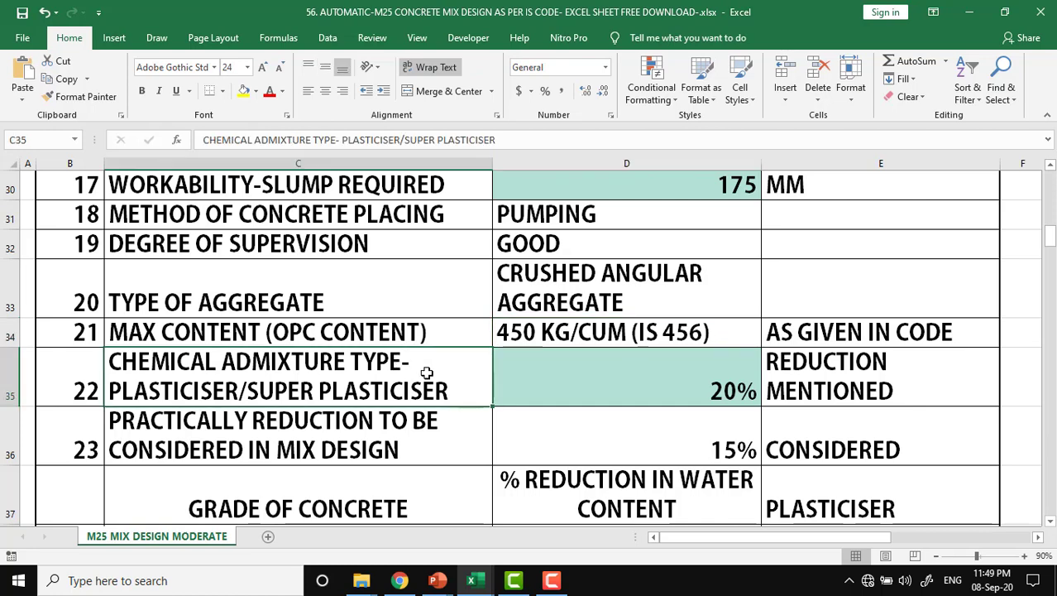
left_click(645, 377)
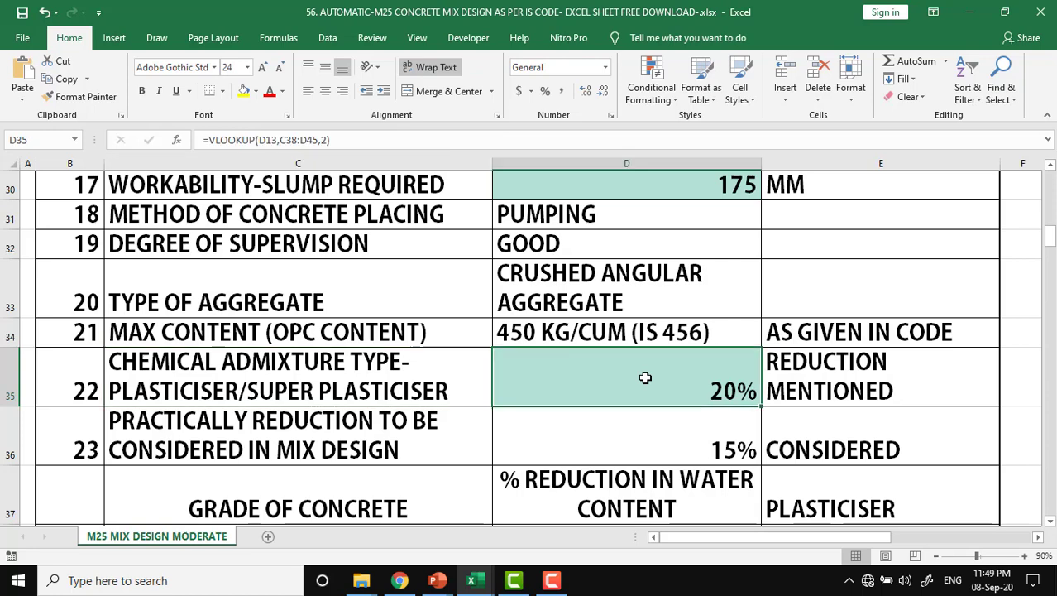
left_click(854, 374)
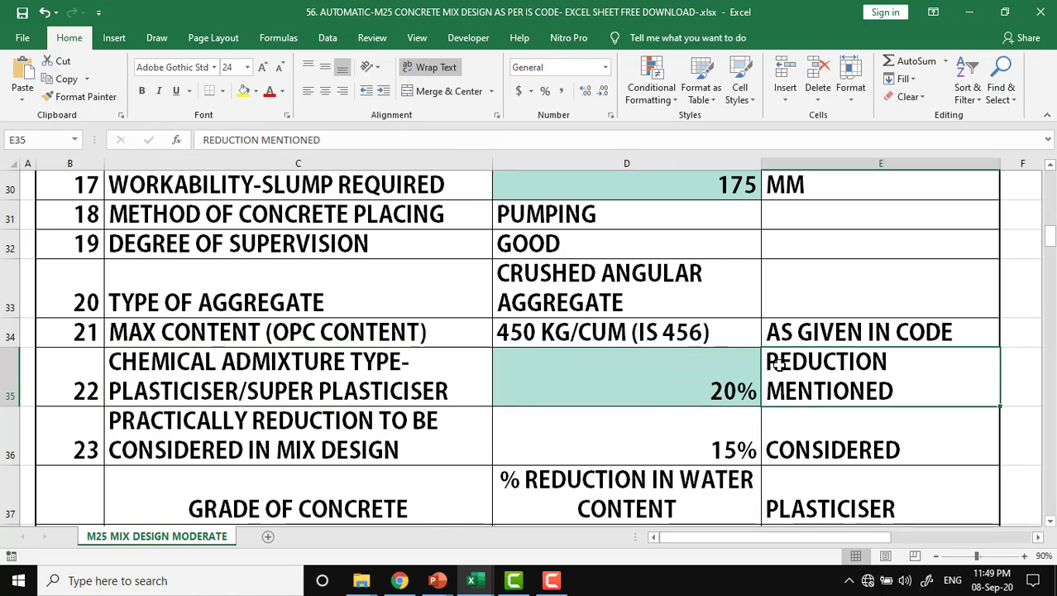
left_click(373, 420)
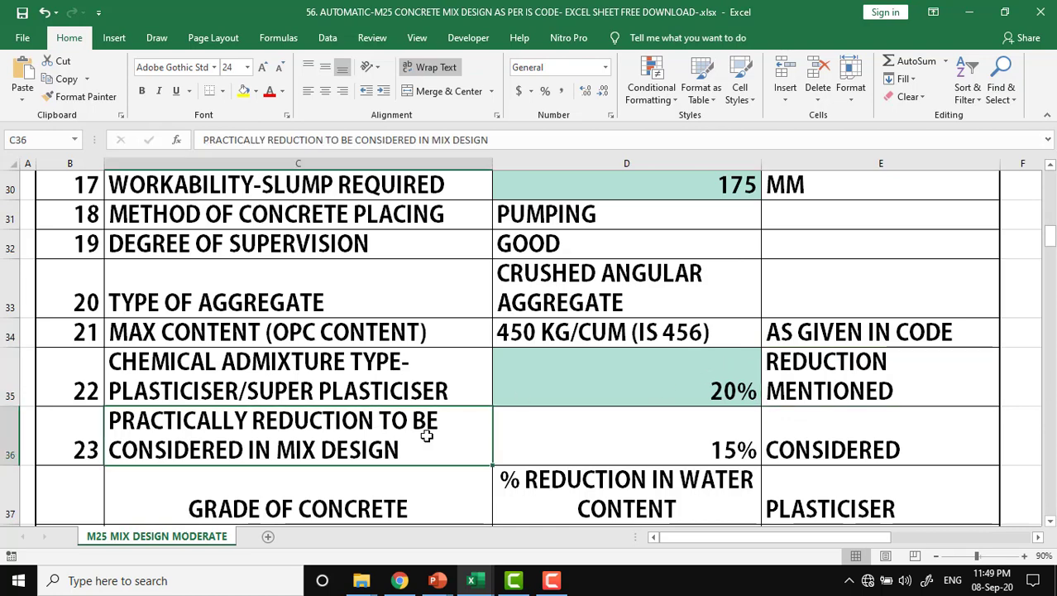
scroll(570, 443, "down", 1)
scroll(570, 443, "down", 1)
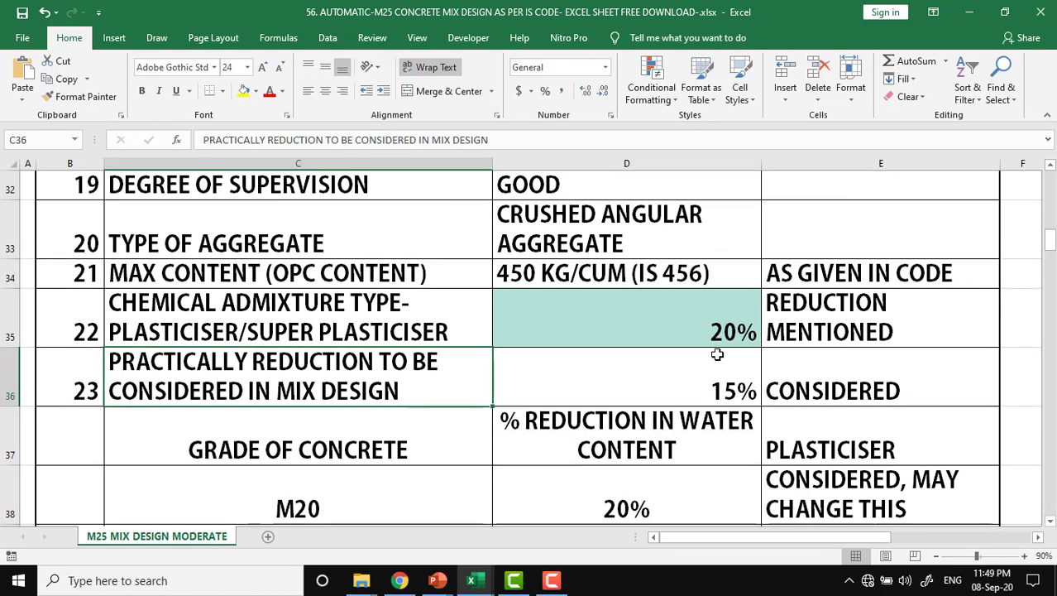
left_click(693, 330)
left_click(679, 374)
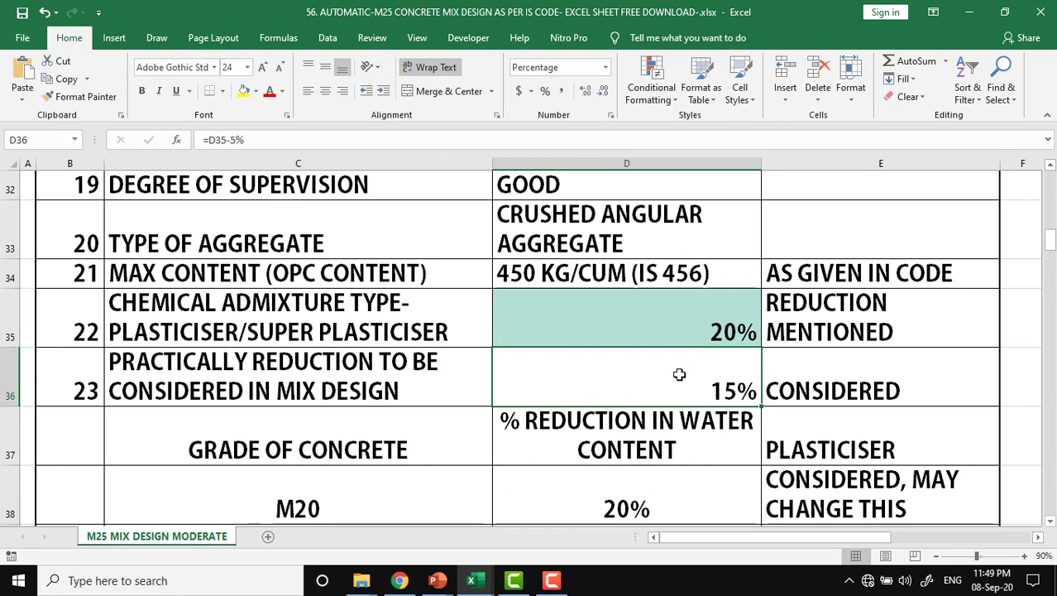
left_click(653, 326)
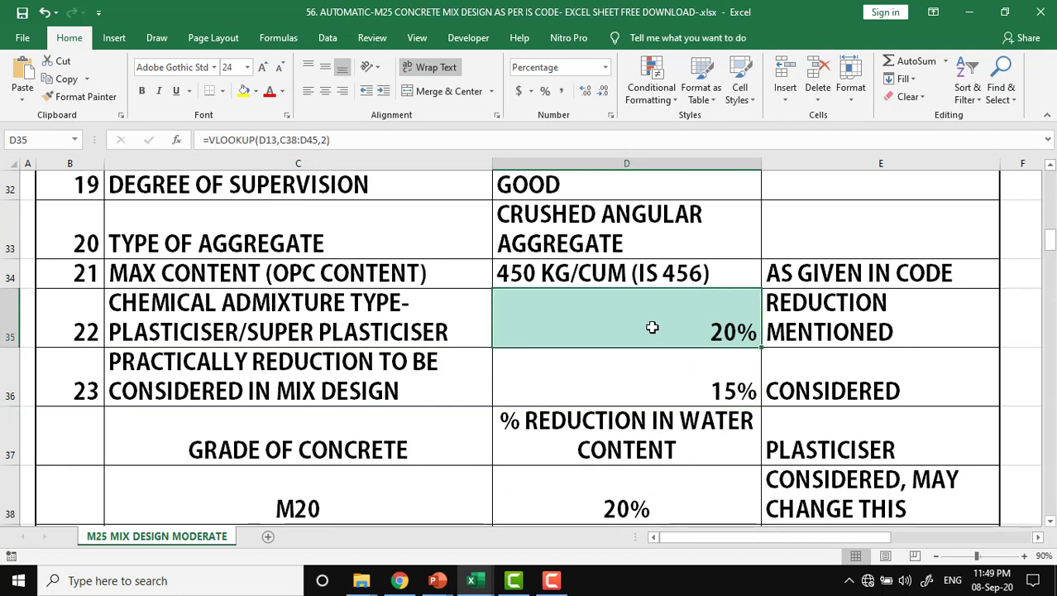
left_click(663, 373)
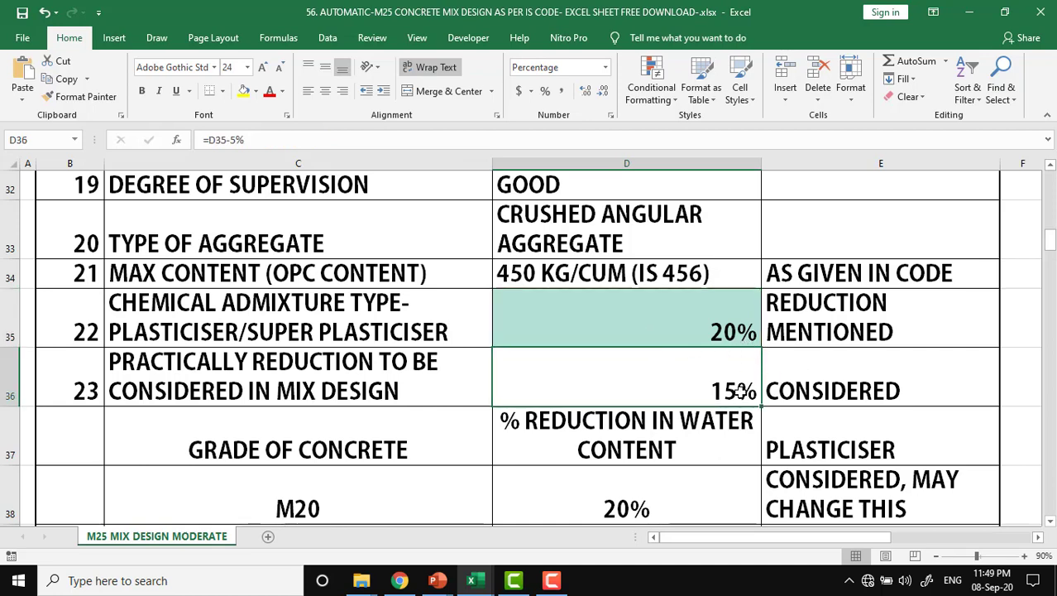
left_click(464, 434)
scroll(519, 425, "down", 1)
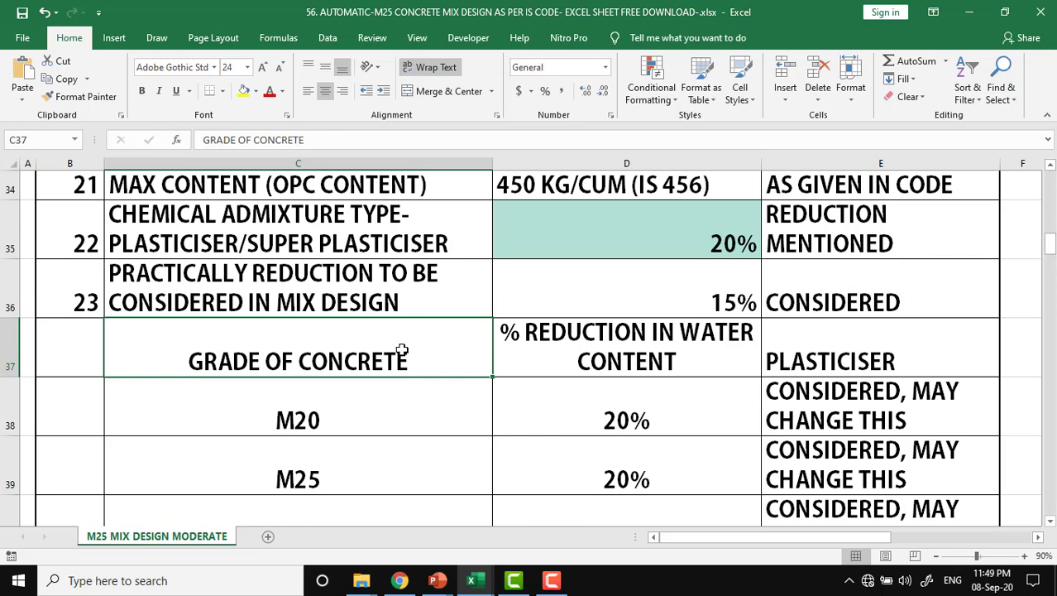
left_click_drag(400, 349, 814, 359)
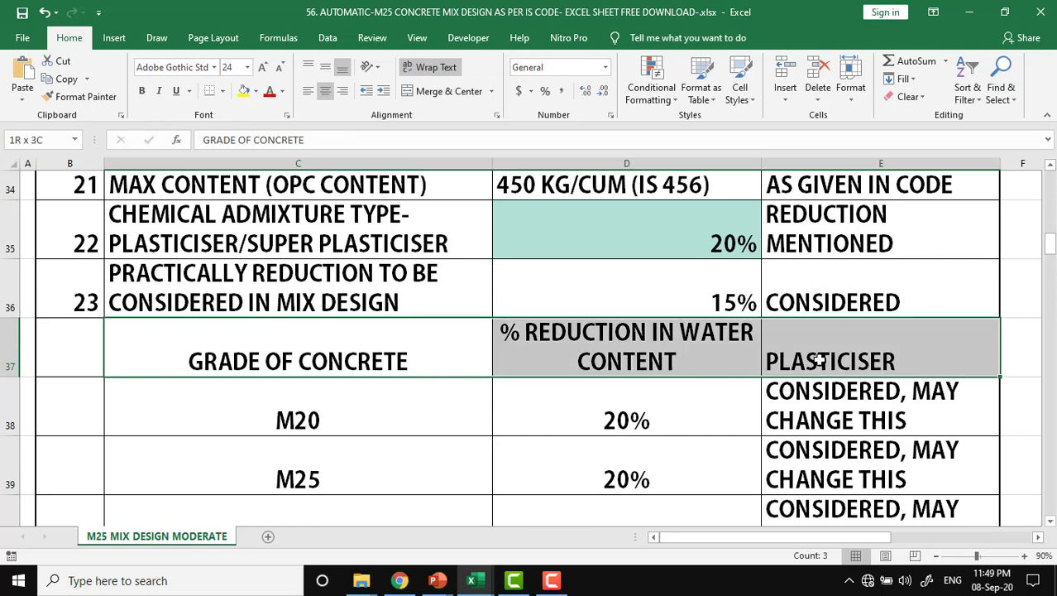
scroll(526, 410, "down", 1)
scroll(526, 410, "down", 1)
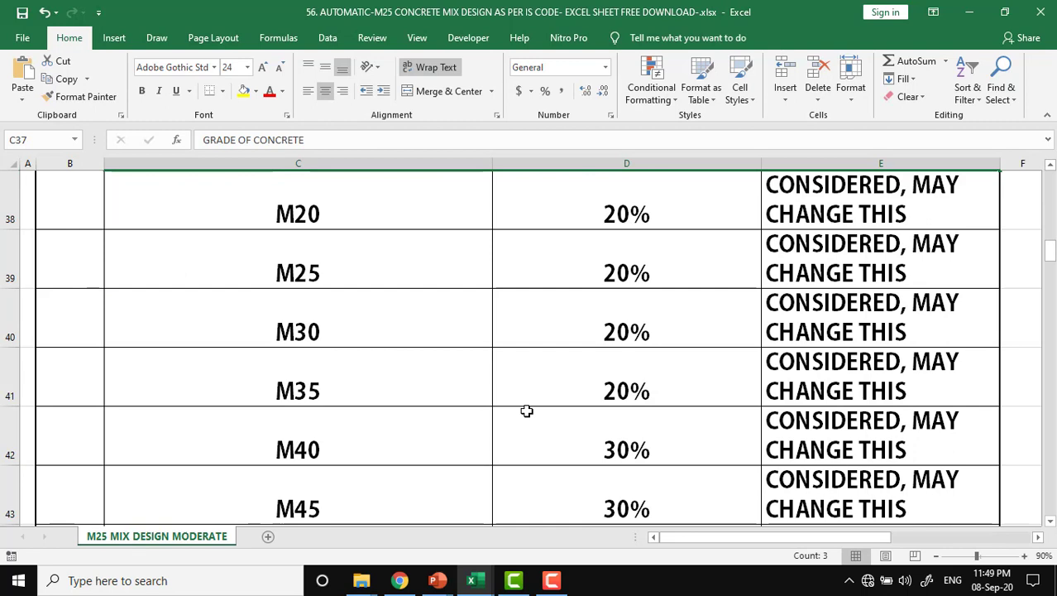
scroll(526, 410, "up", 1)
left_click(396, 267)
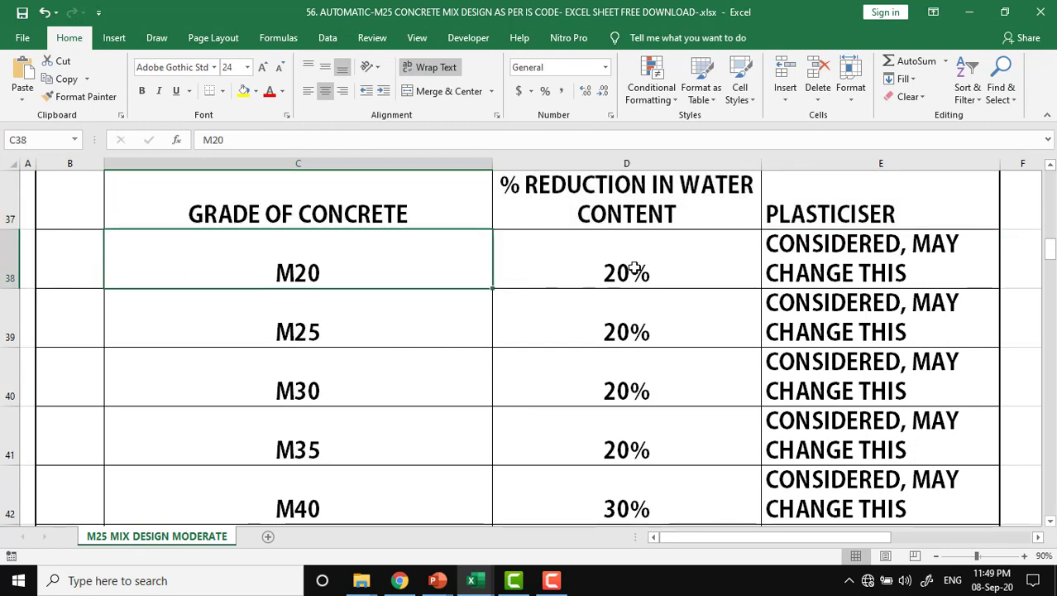
left_click(659, 267)
left_click(362, 324)
left_click(630, 325)
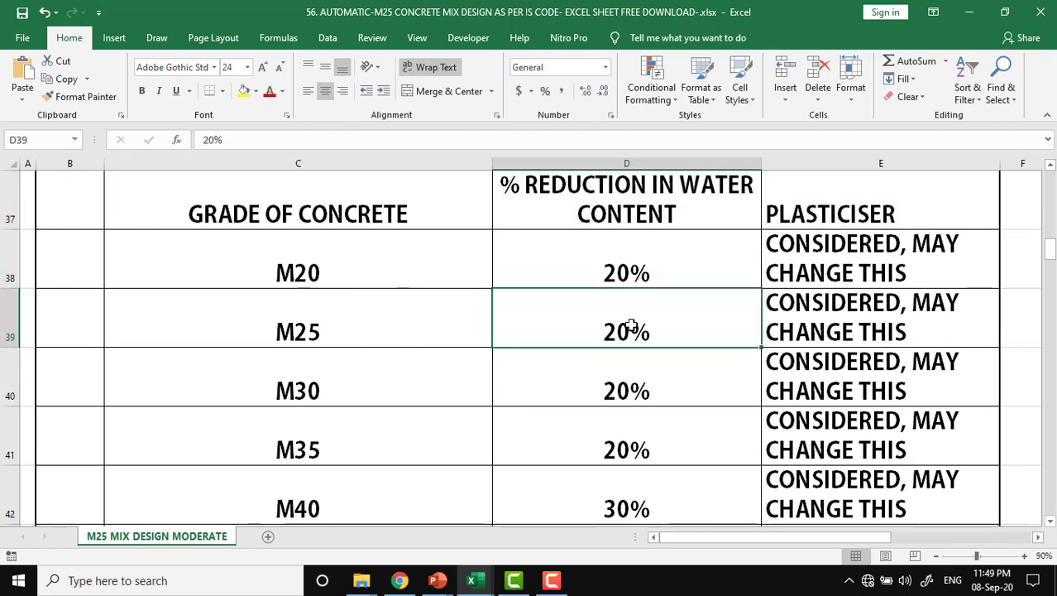
left_click(374, 395)
left_click(641, 395)
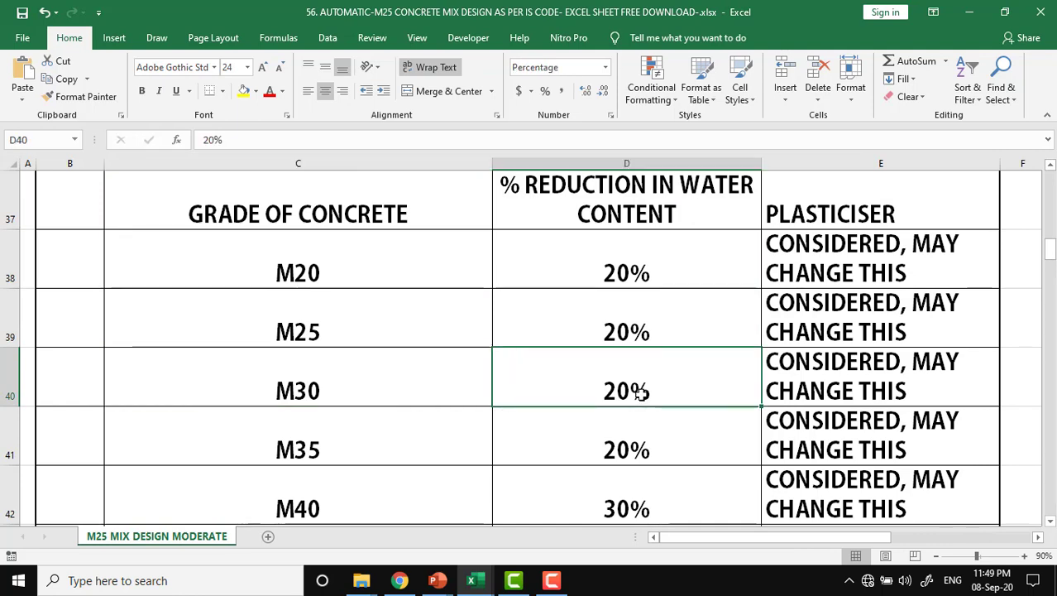
scroll(641, 394, "down", 2)
scroll(638, 390, "up", 1)
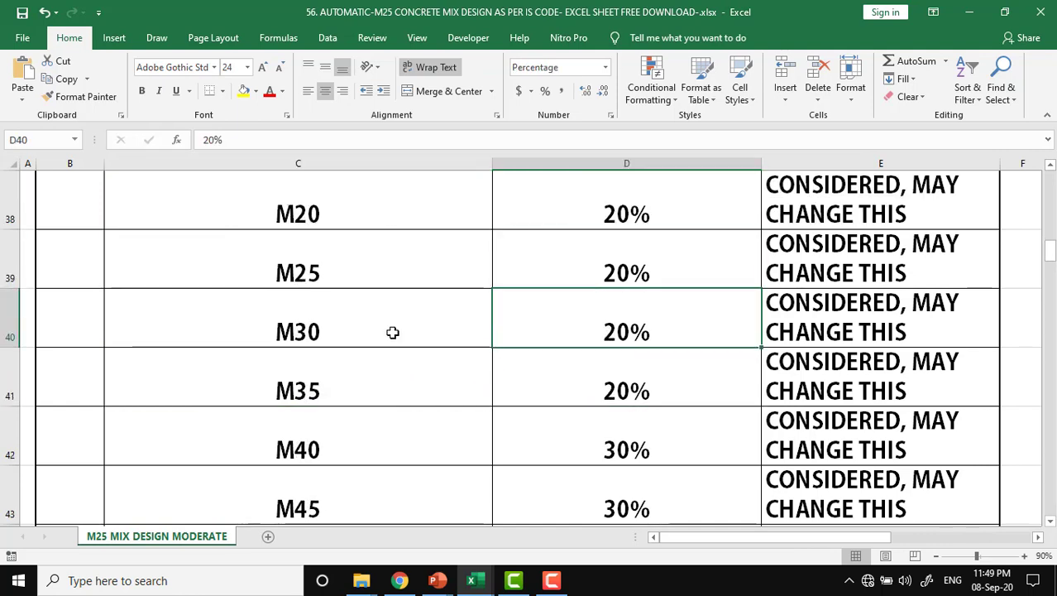
left_click(385, 392)
left_click(653, 380)
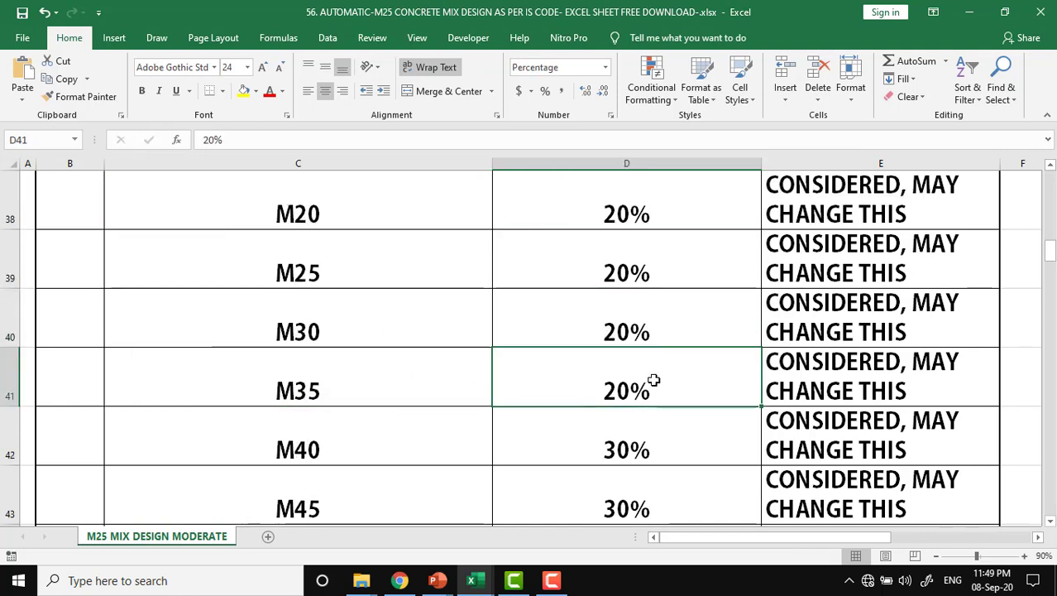
scroll(652, 377, "down", 2)
scroll(512, 355, "down", 2)
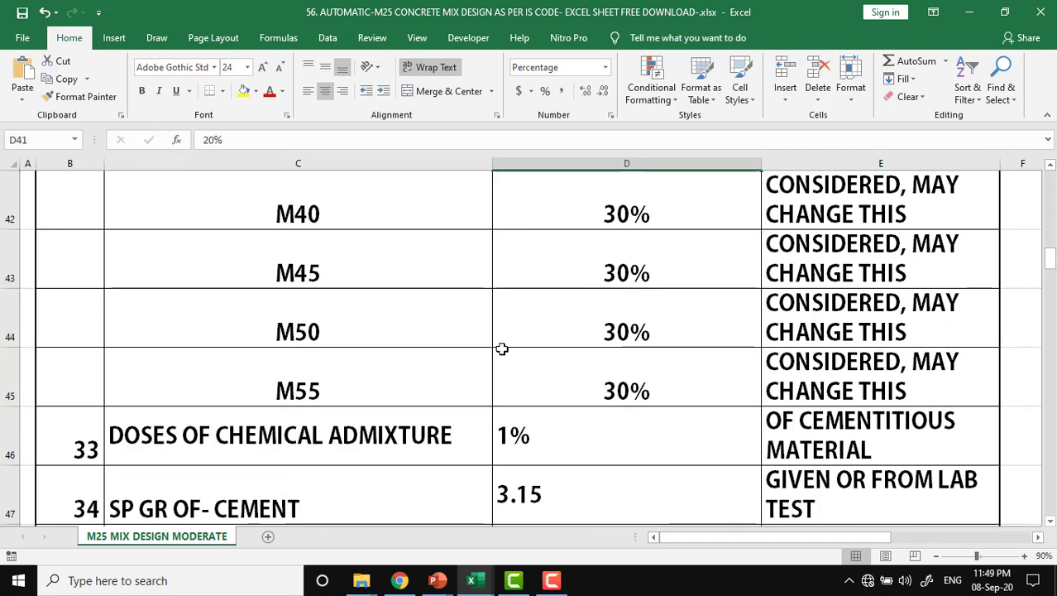
left_click(399, 363)
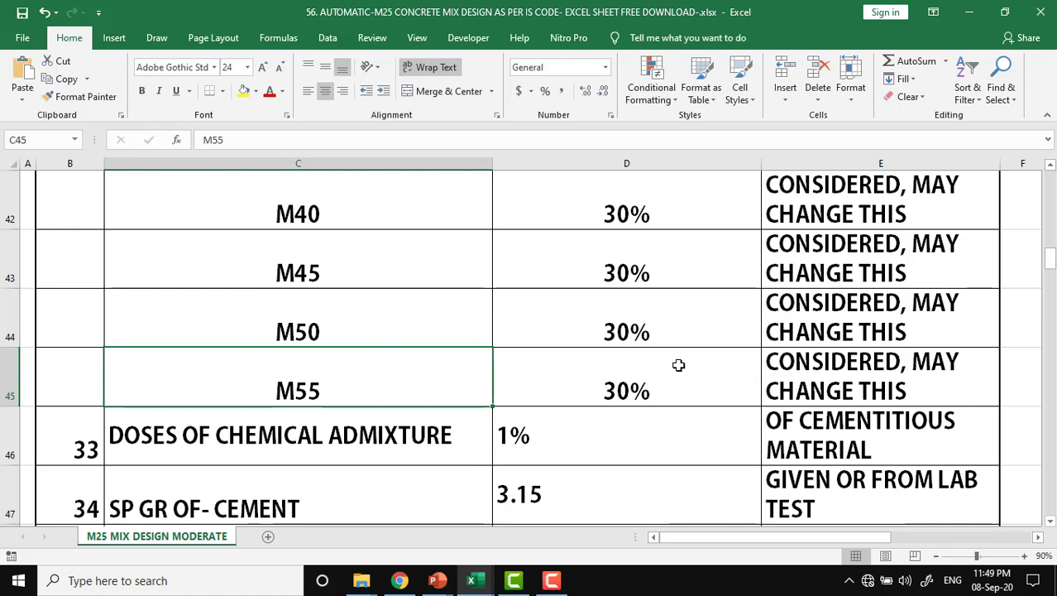
scroll(678, 365, "up", 1)
scroll(679, 365, "up", 3)
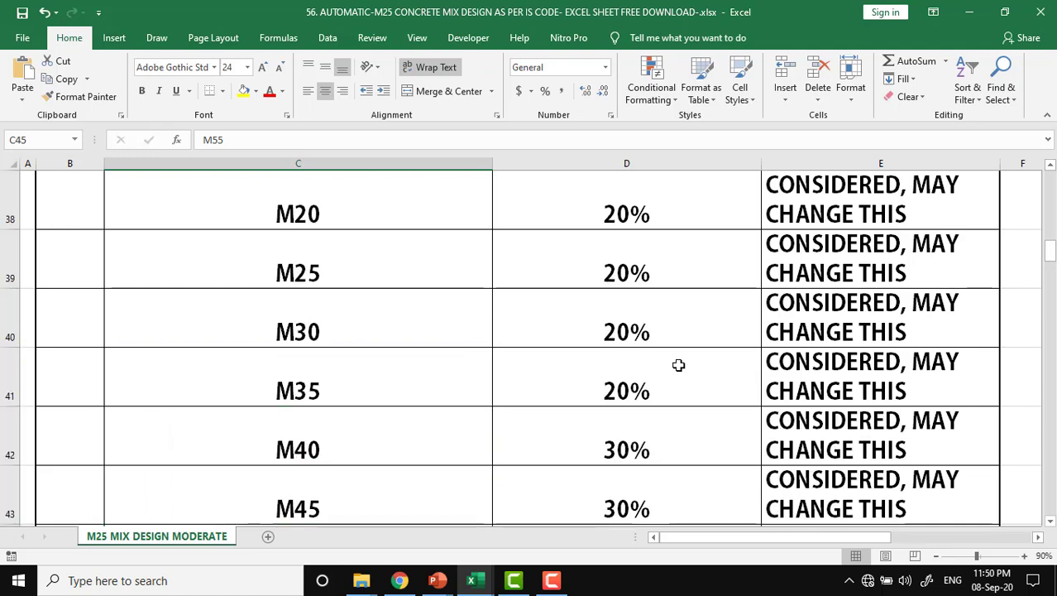
scroll(678, 365, "up", 1)
left_click(692, 322)
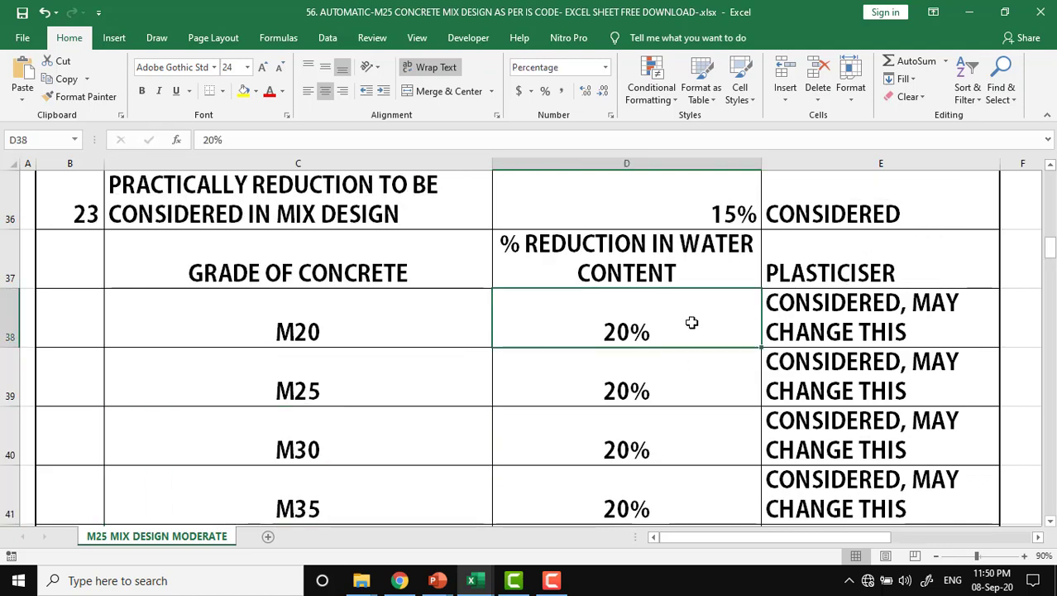
scroll(692, 323, "down", 1)
scroll(691, 323, "down", 1)
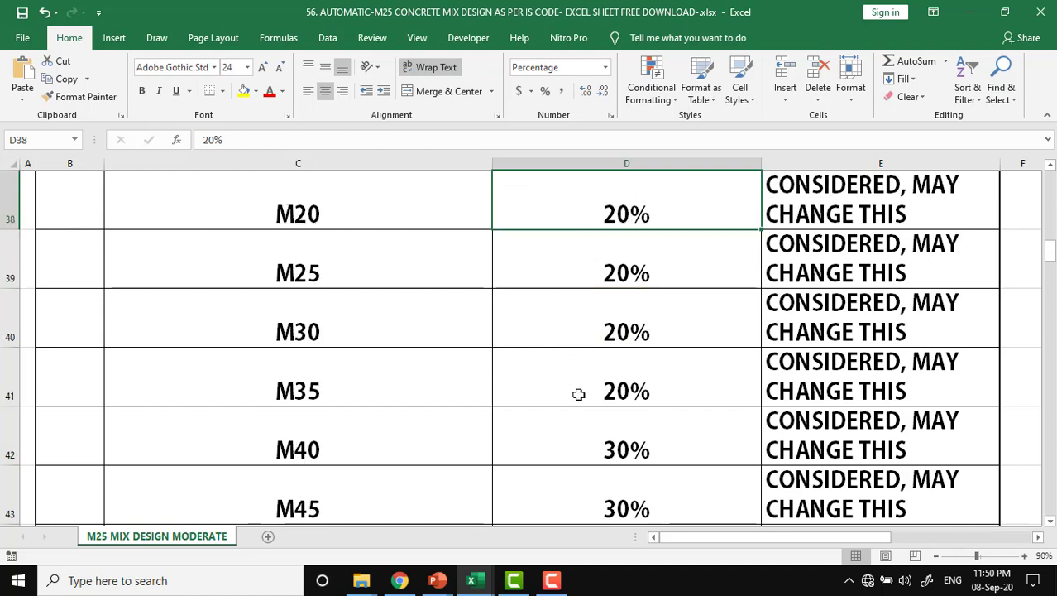
scroll(622, 350, "down", 3)
scroll(621, 351, "down", 1)
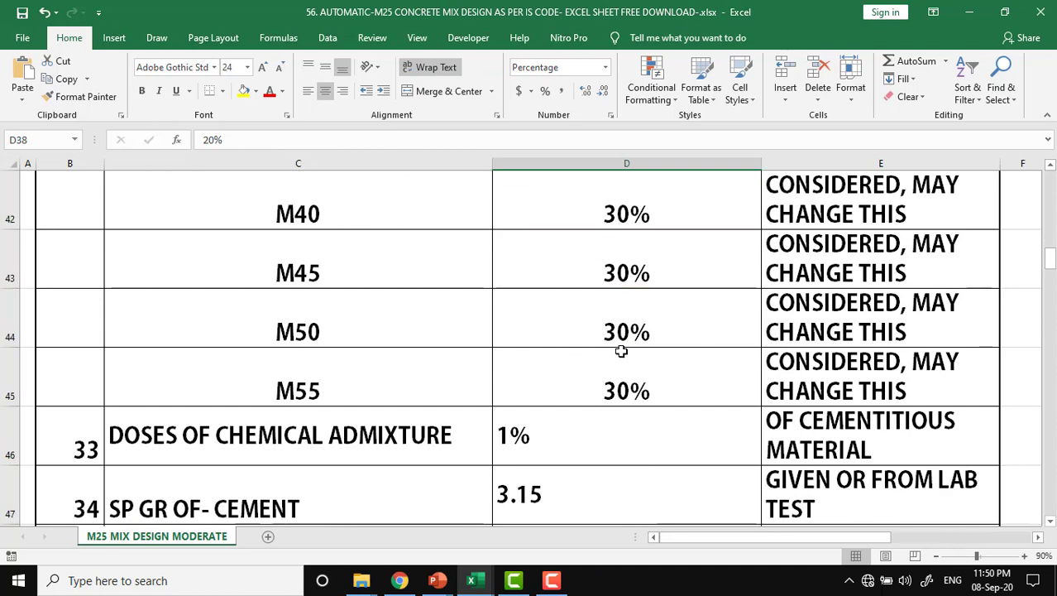
scroll(622, 350, "down", 1)
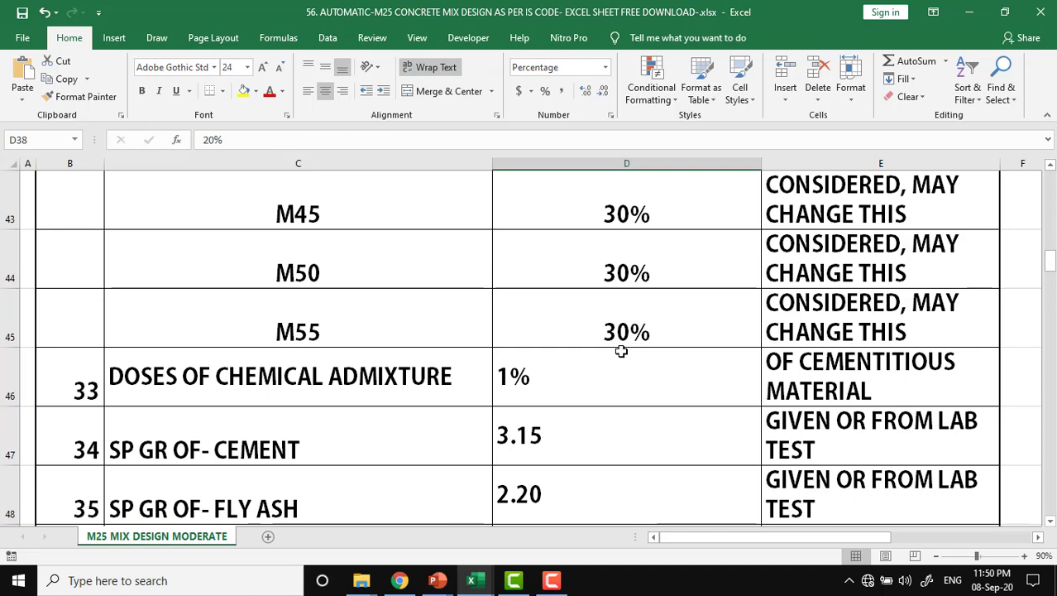
scroll(621, 351, "down", 1)
scroll(621, 351, "down", 1)
scroll(621, 351, "down", 1)
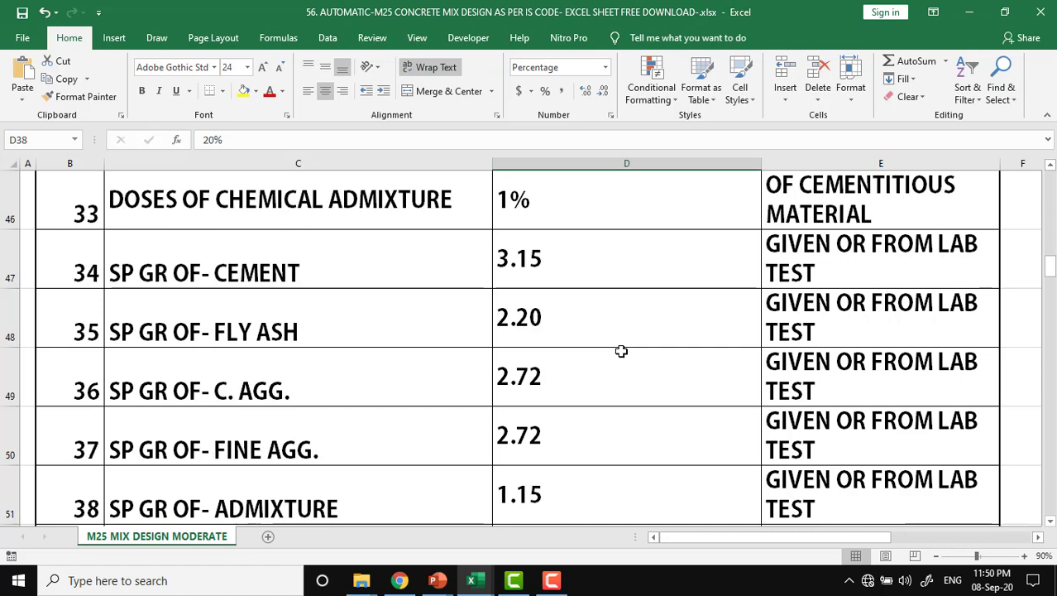
left_click(353, 210)
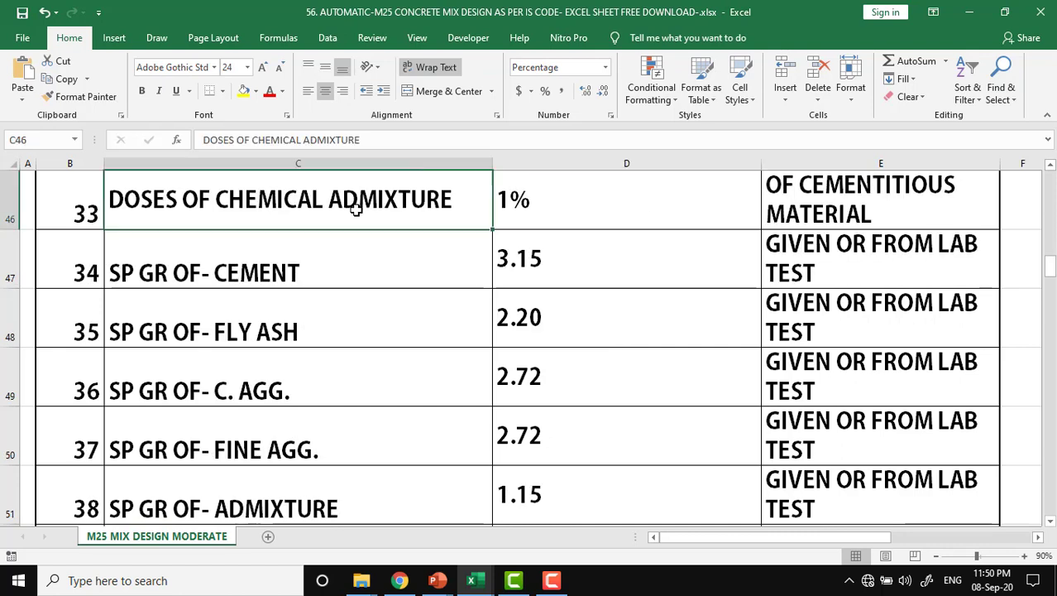
left_click(608, 206)
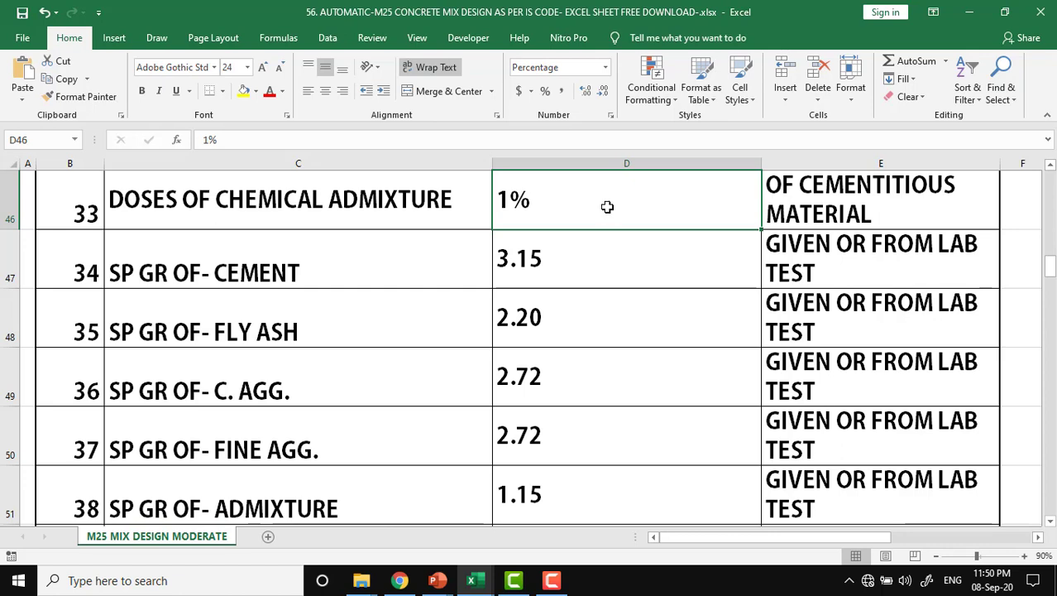
left_click(431, 256)
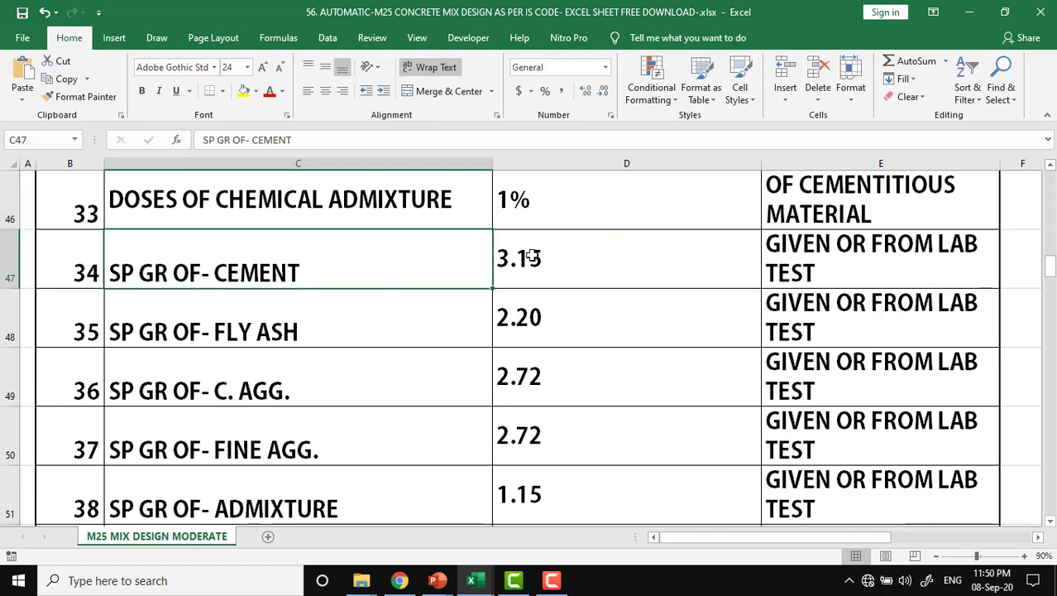
left_click(669, 265)
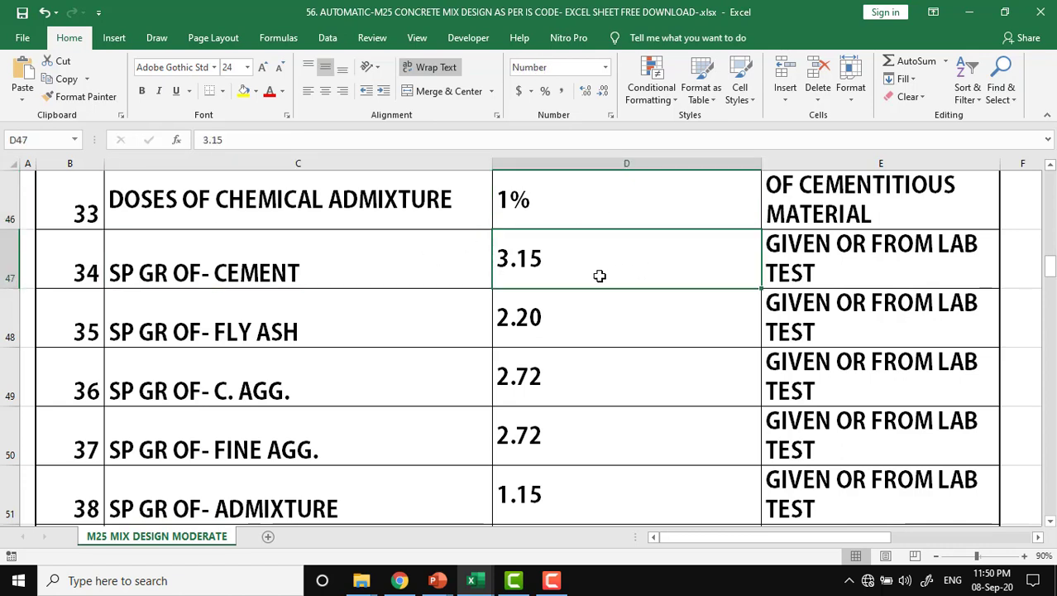
left_click(337, 322)
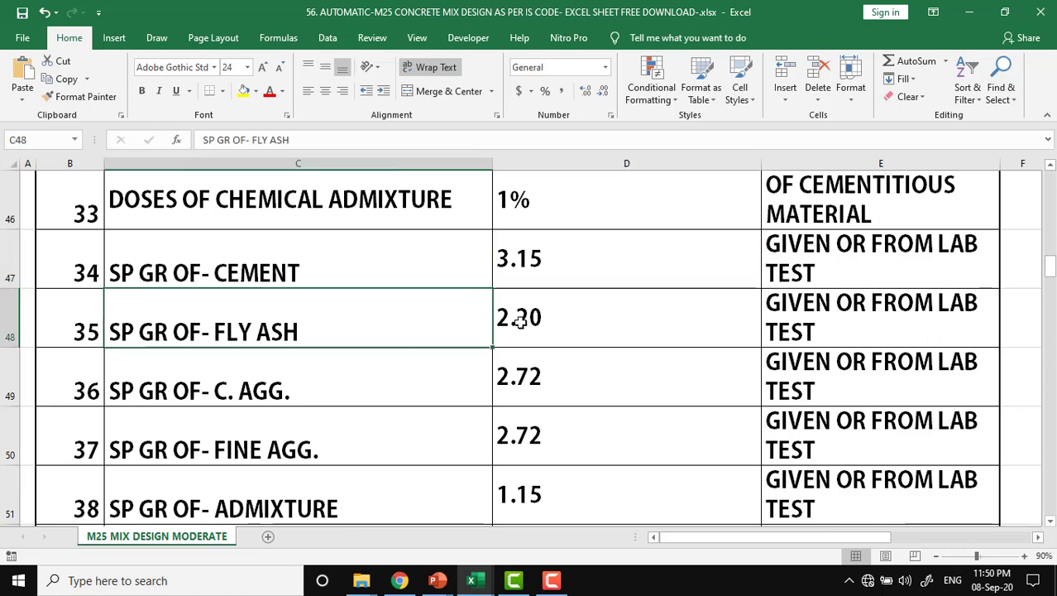
left_click(577, 322)
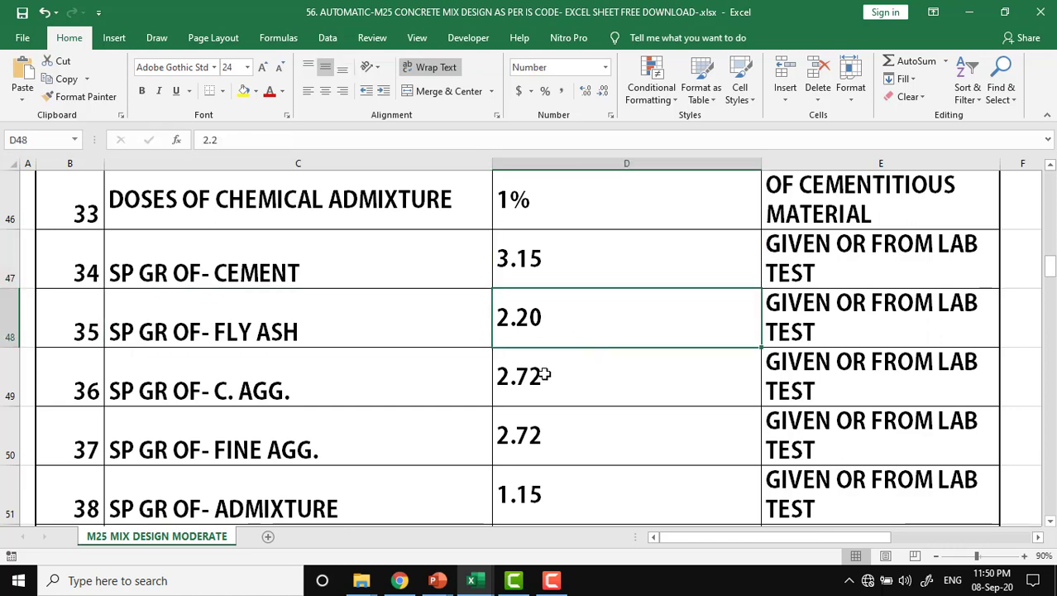
left_click(386, 378)
left_click(617, 383)
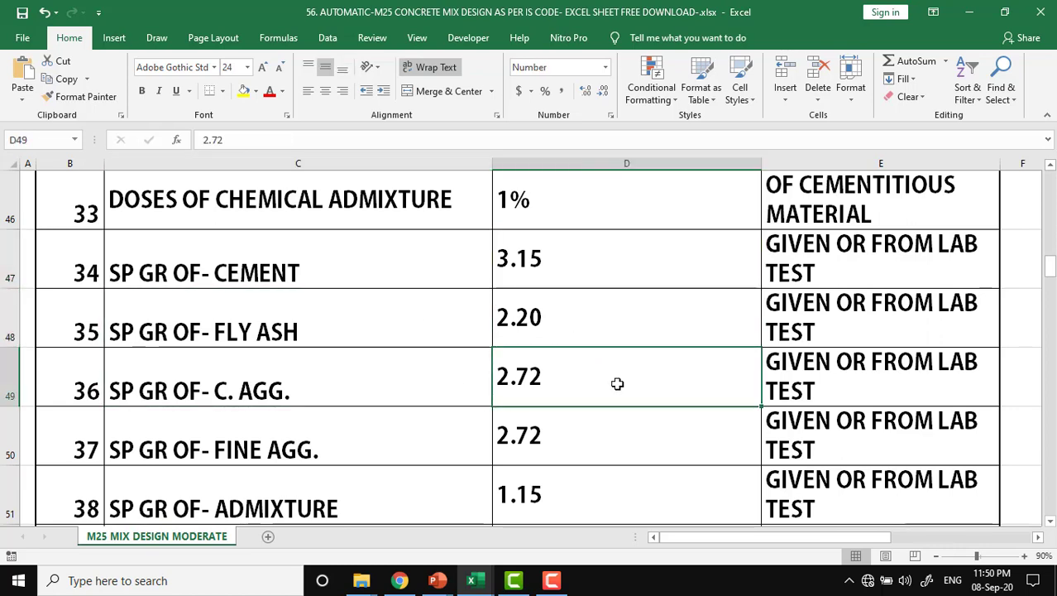
scroll(617, 383, "down", 1)
scroll(617, 383, "down", 1)
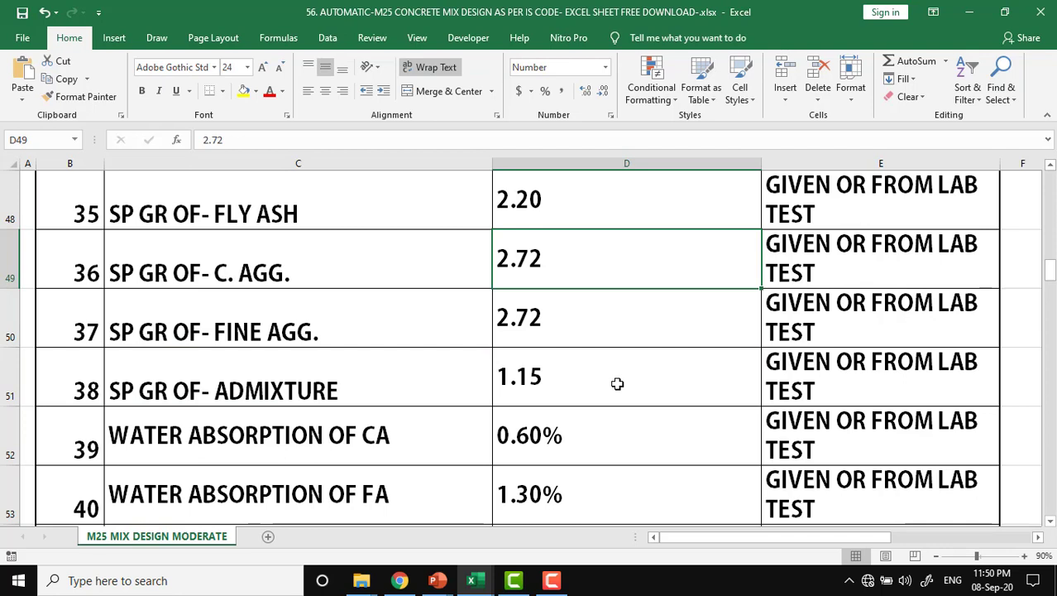
left_click(658, 325)
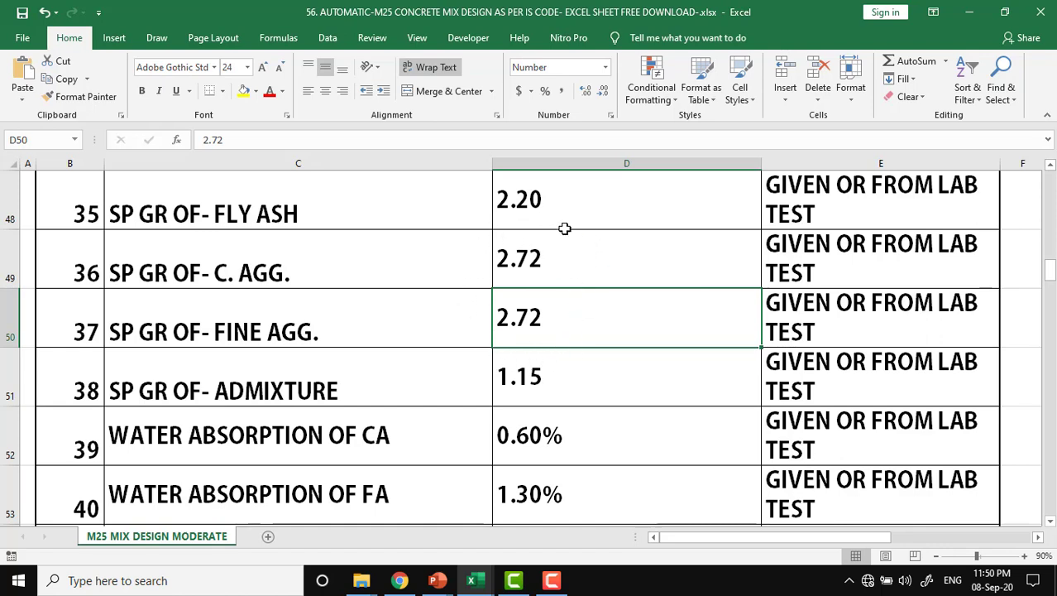
left_click(578, 384)
left_click(402, 386)
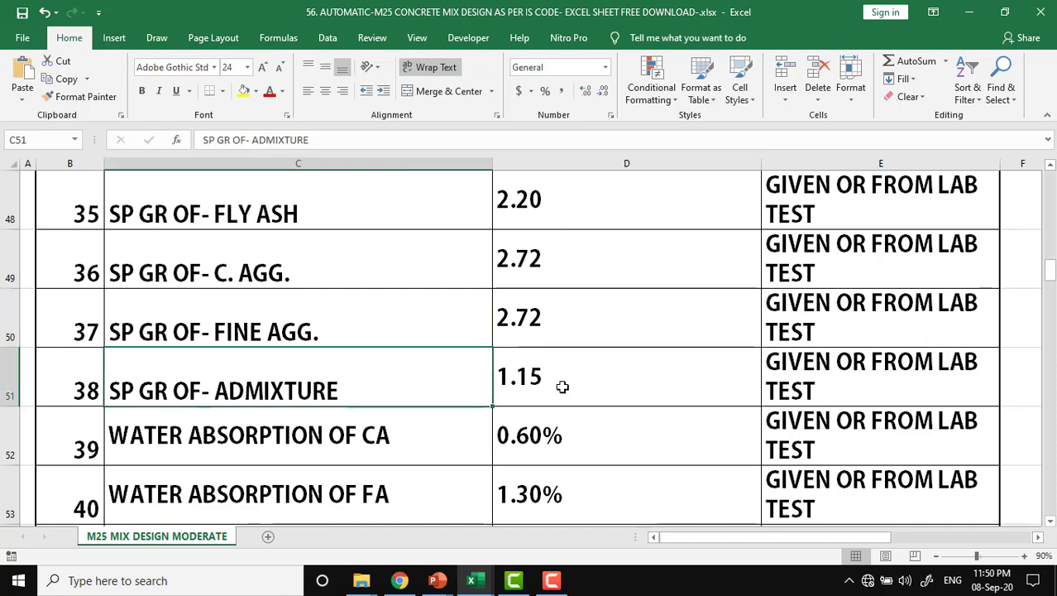
left_click(589, 387)
scroll(587, 387, "down", 1)
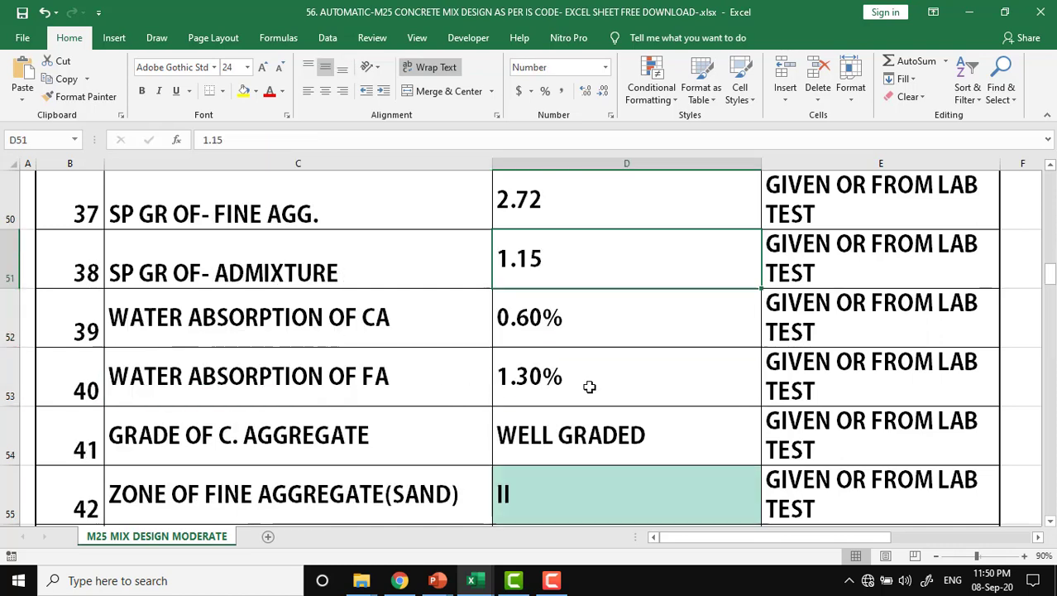
left_click(434, 331)
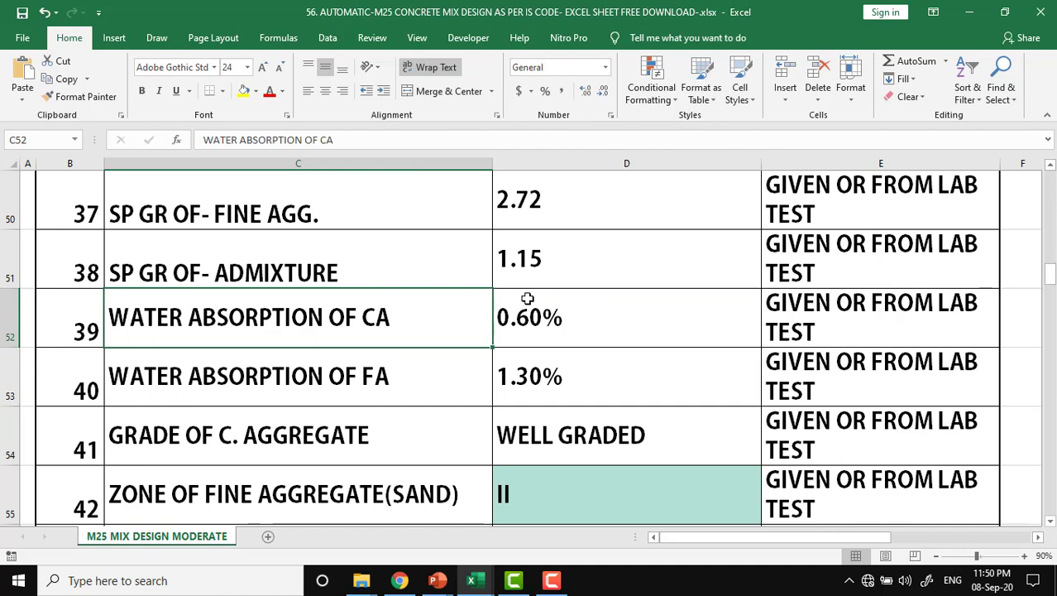
left_click(578, 334)
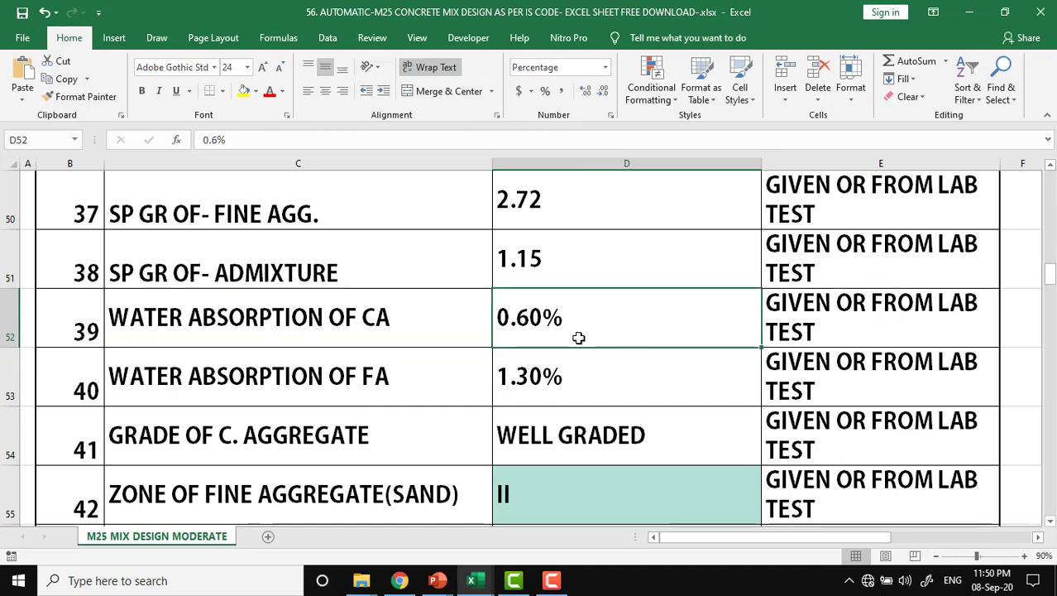
left_click(641, 395)
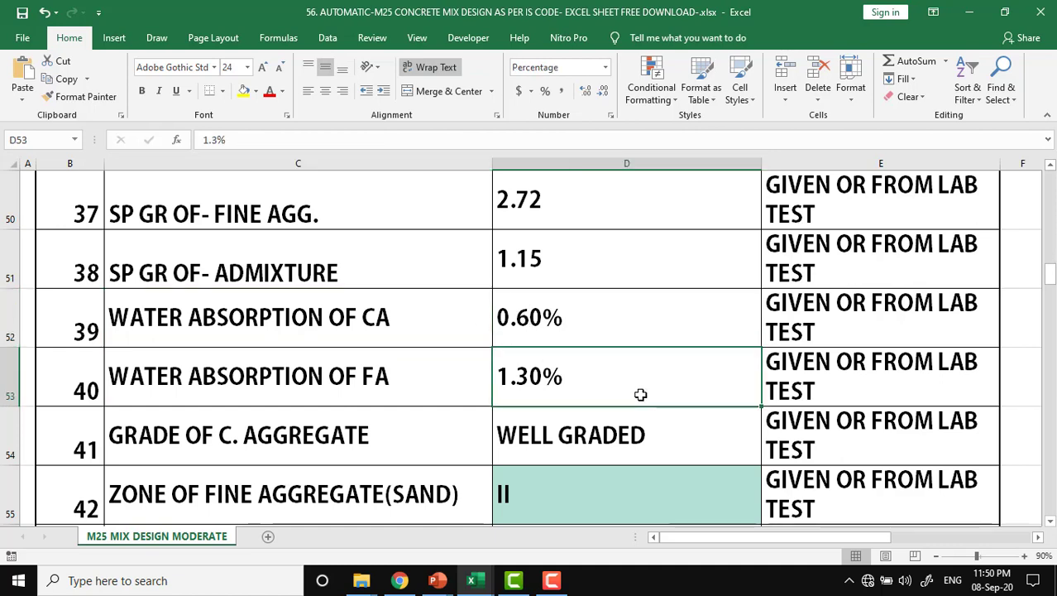
scroll(641, 395, "down", 2)
left_click(586, 320)
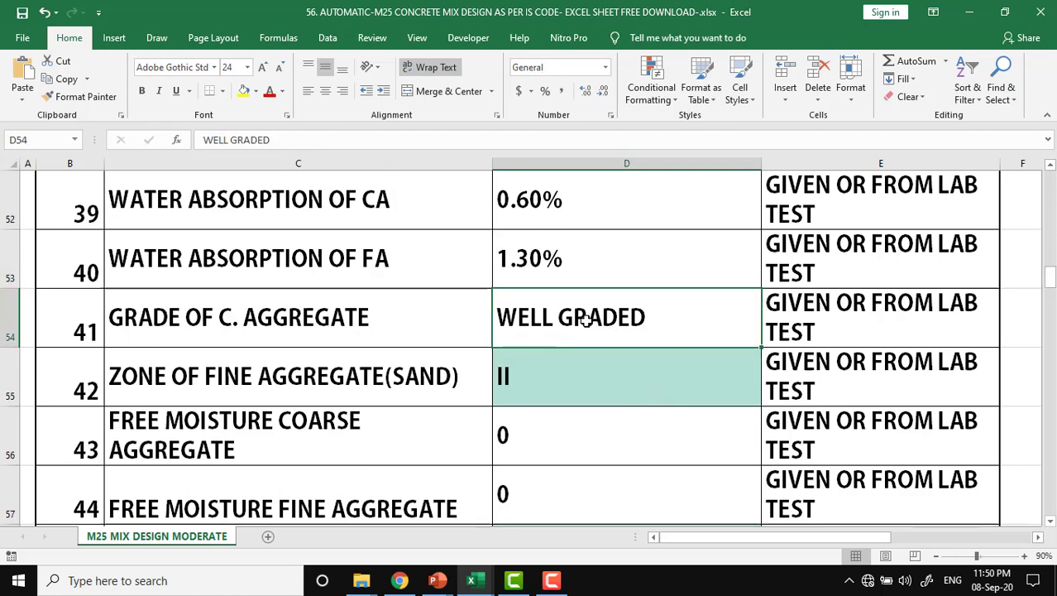
left_click(327, 379)
left_click(552, 381)
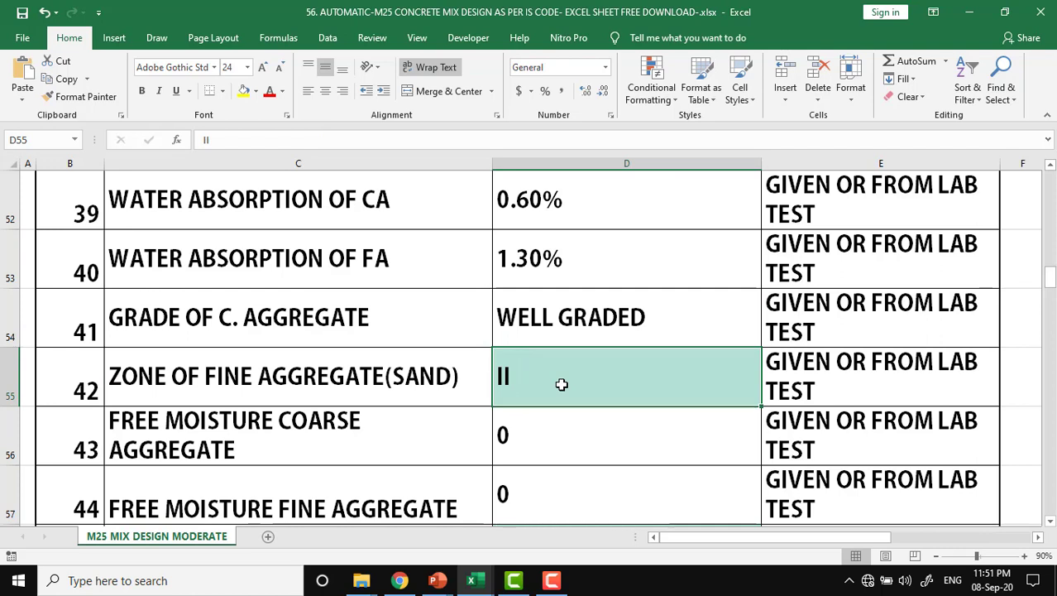
left_click(904, 384)
left_click(682, 397)
left_click(313, 433)
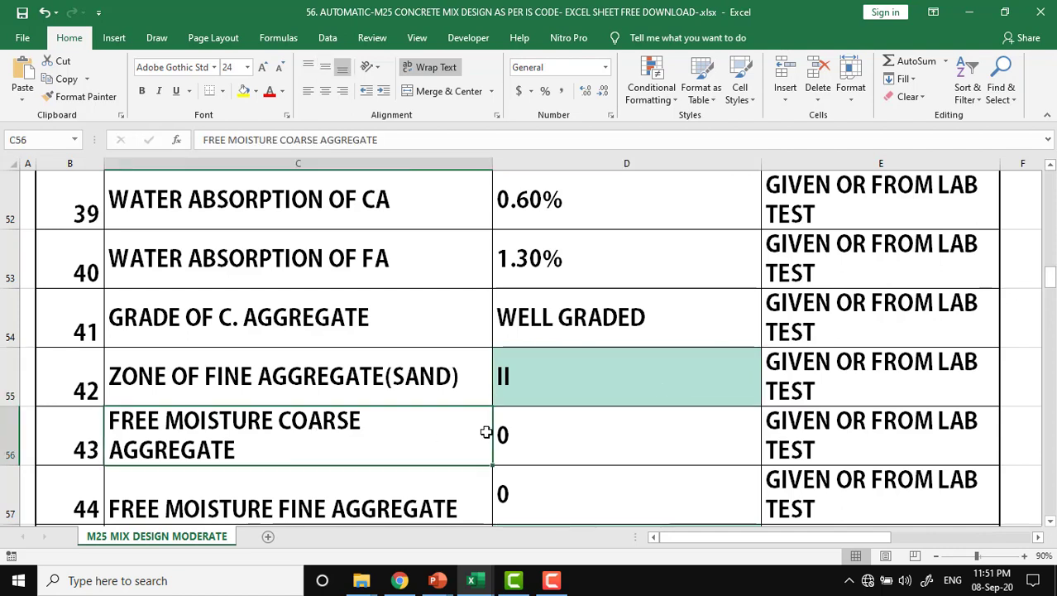
left_click(546, 434)
scroll(544, 436, "down", 1)
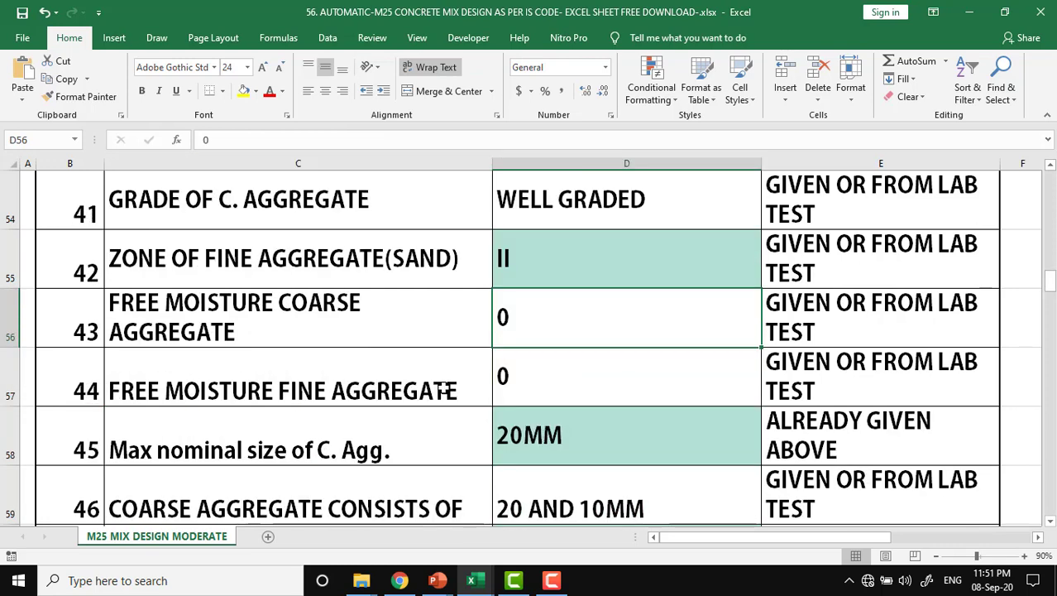
left_click(445, 388)
left_click(642, 387)
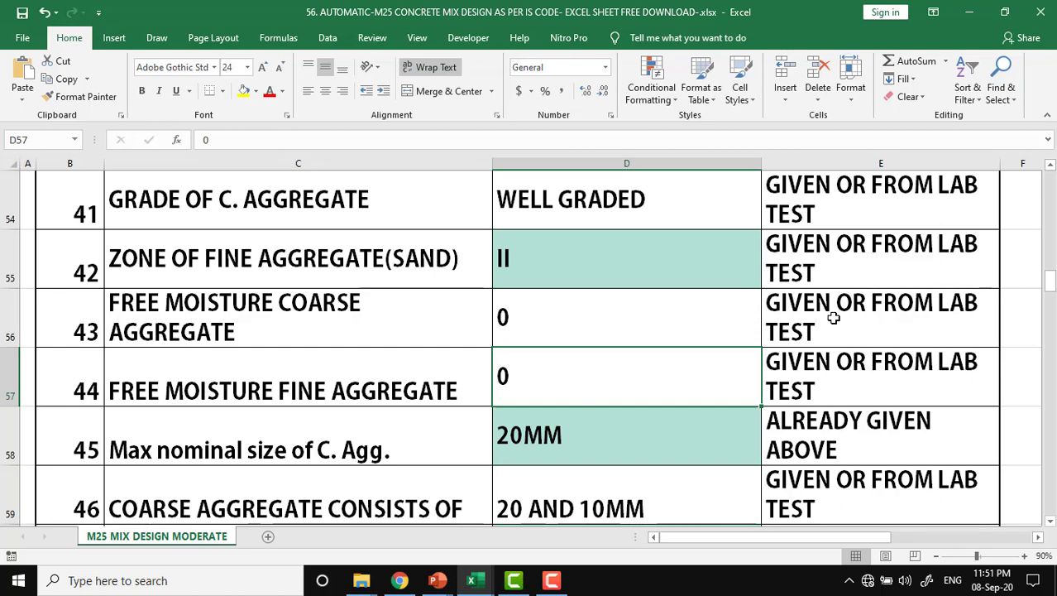
left_click(594, 328)
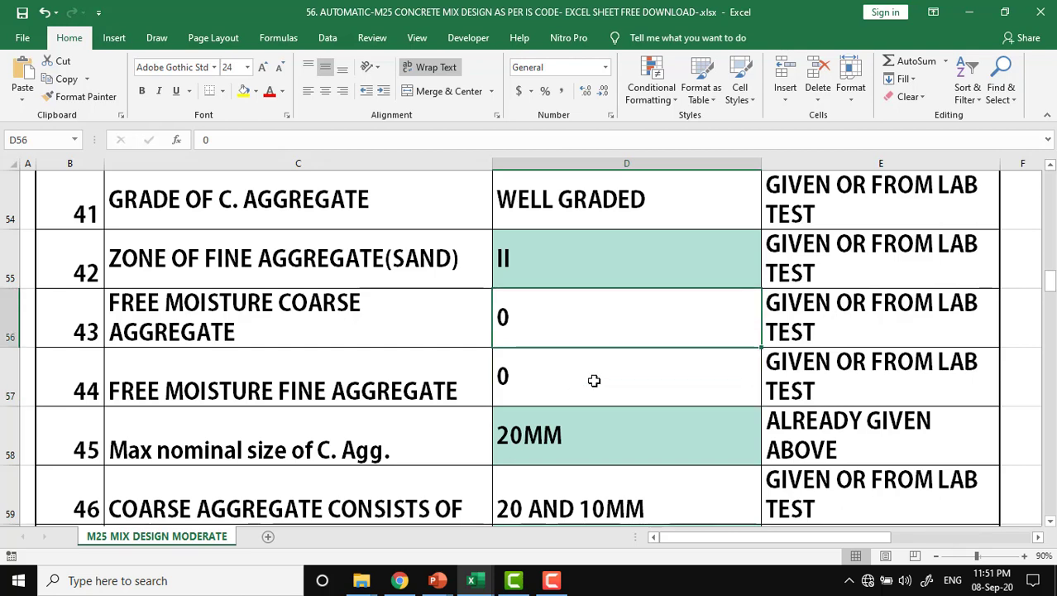
left_click(592, 377)
left_click(589, 321)
left_click(593, 391)
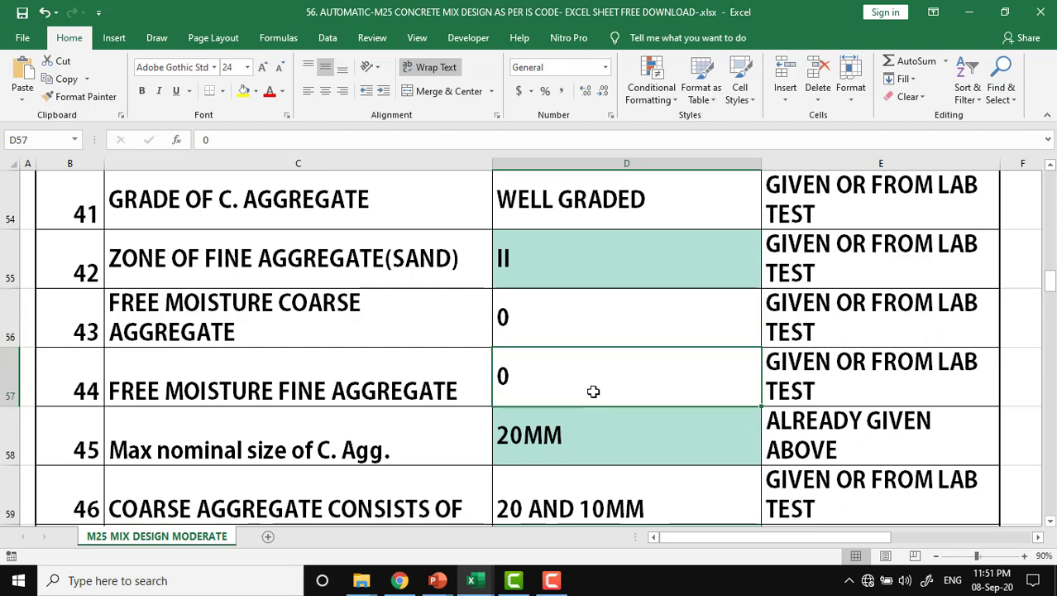
left_click(595, 327)
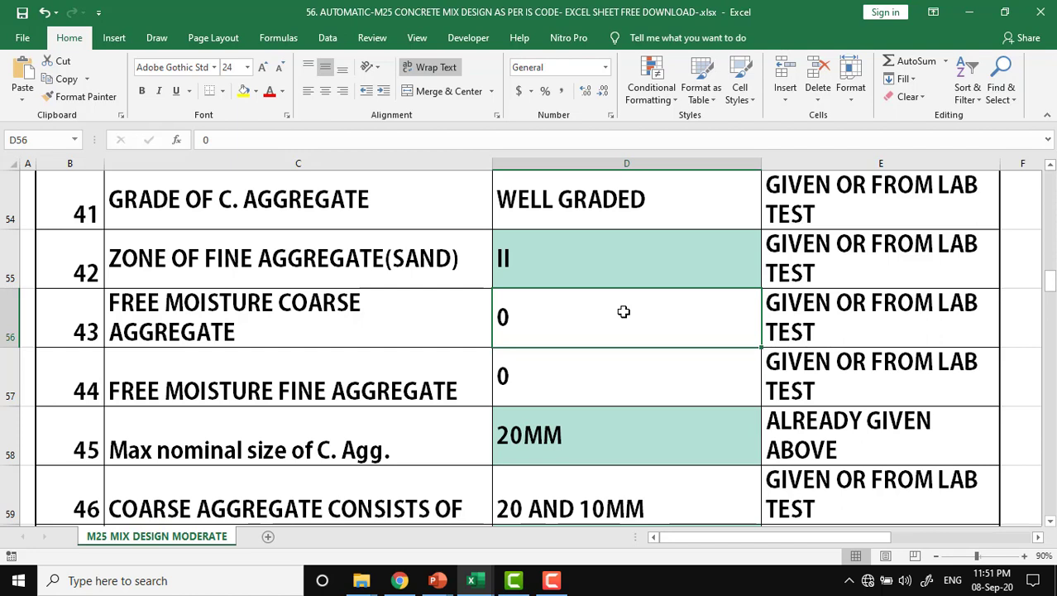
left_click(398, 384)
left_click(557, 375)
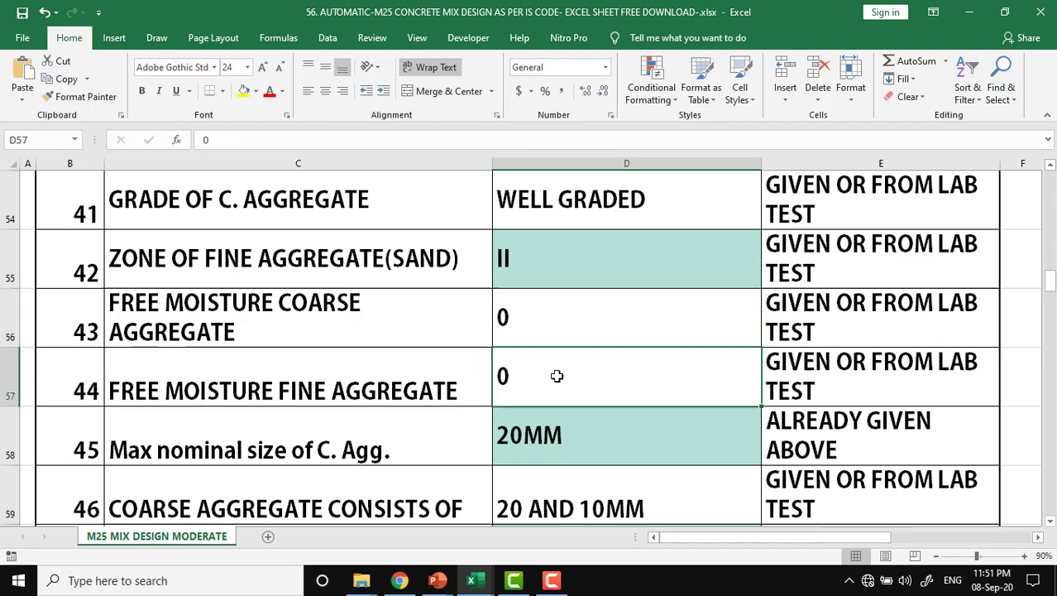
left_click(371, 320)
left_click(584, 342)
left_click(584, 371)
scroll(587, 375, "down", 1)
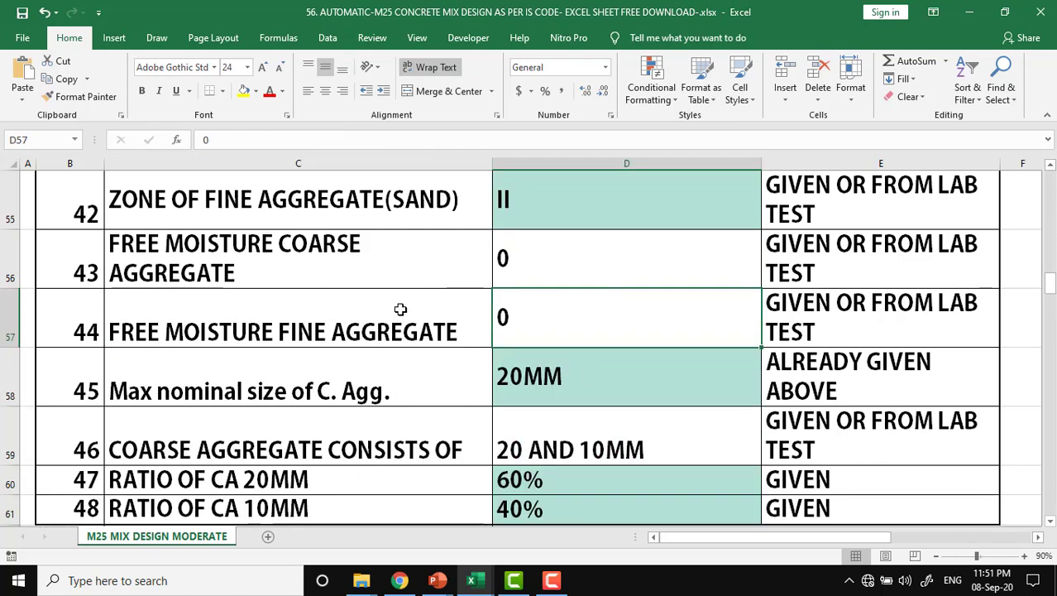
left_click(392, 367)
left_click(624, 374)
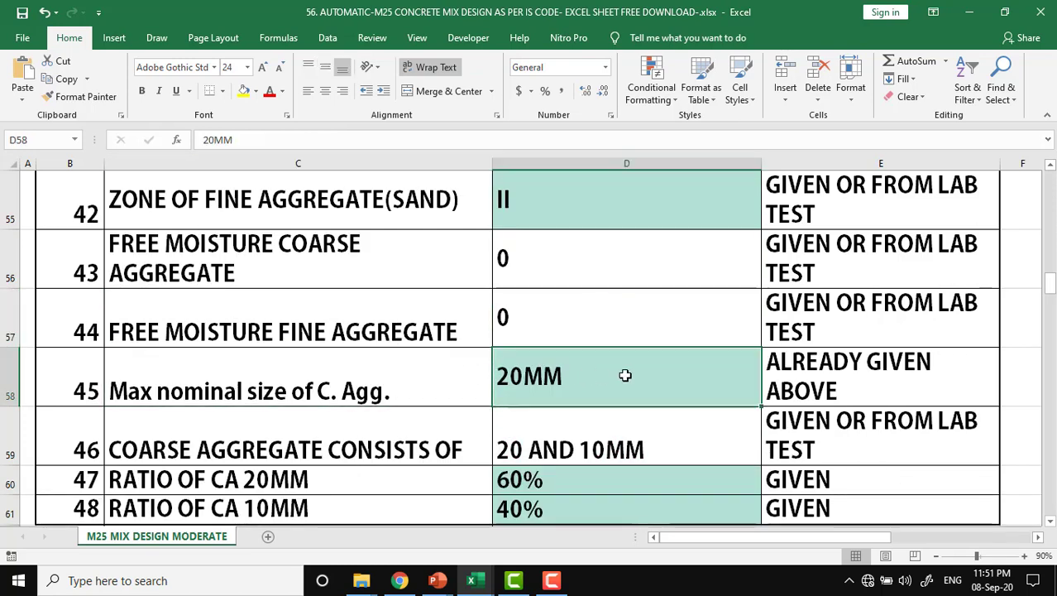
left_click(816, 373)
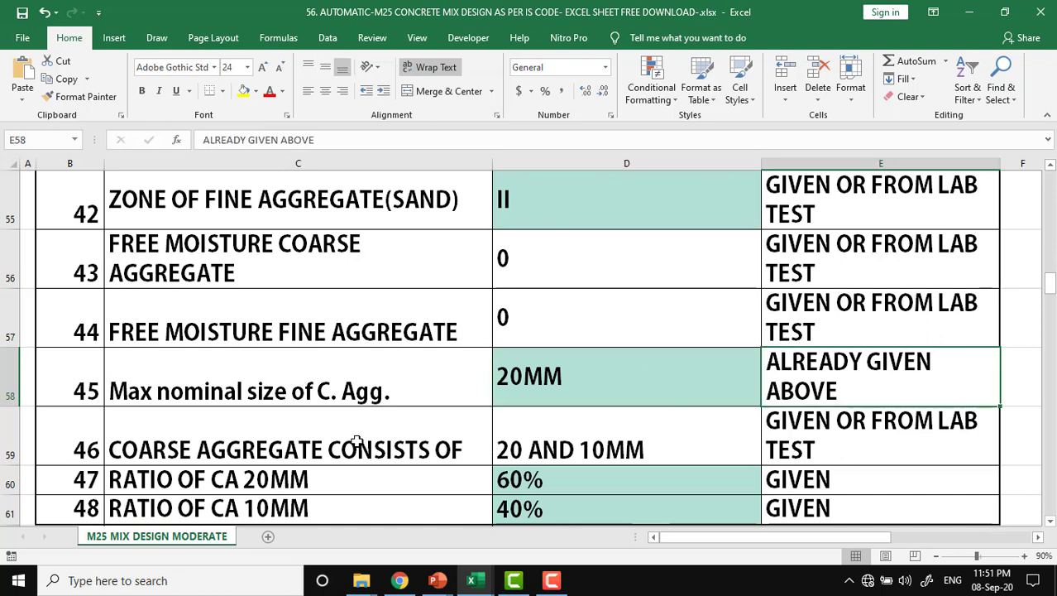
left_click(556, 437)
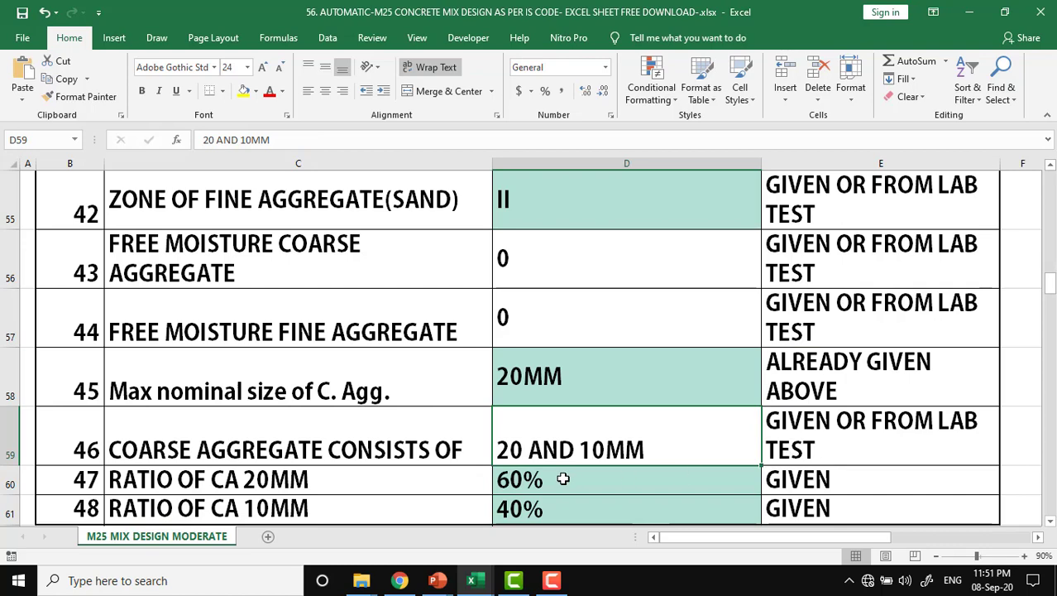
left_click(563, 479)
left_click(565, 508)
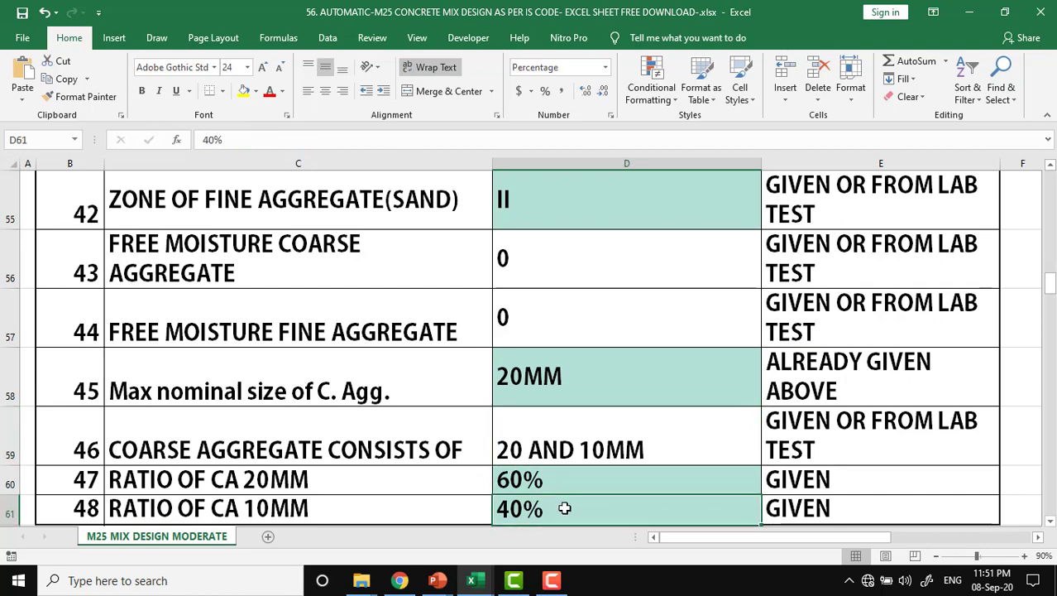
scroll(564, 508, "down", 2)
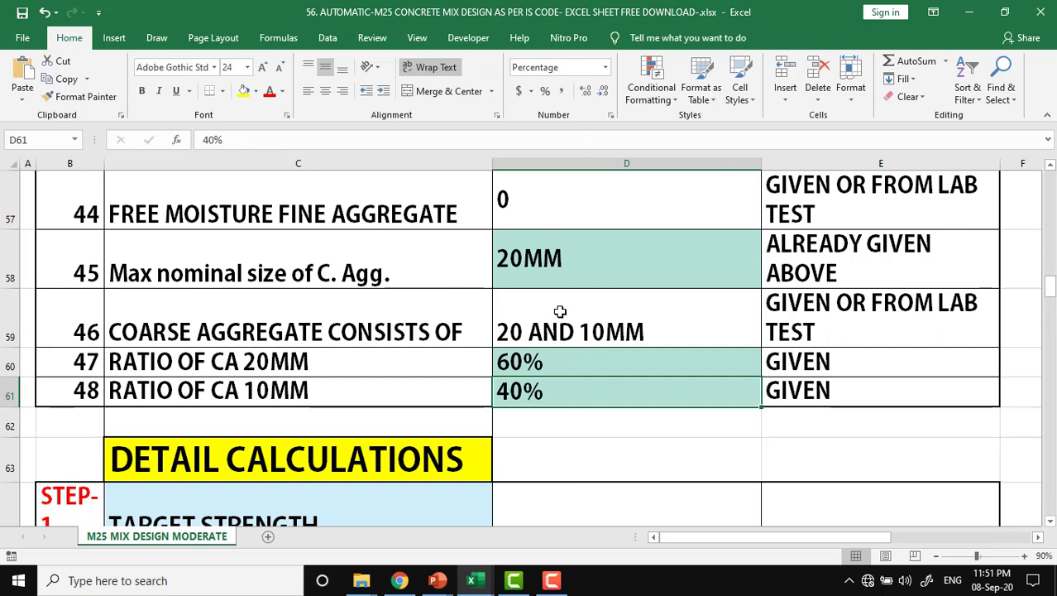
scroll(560, 311, "down", 1)
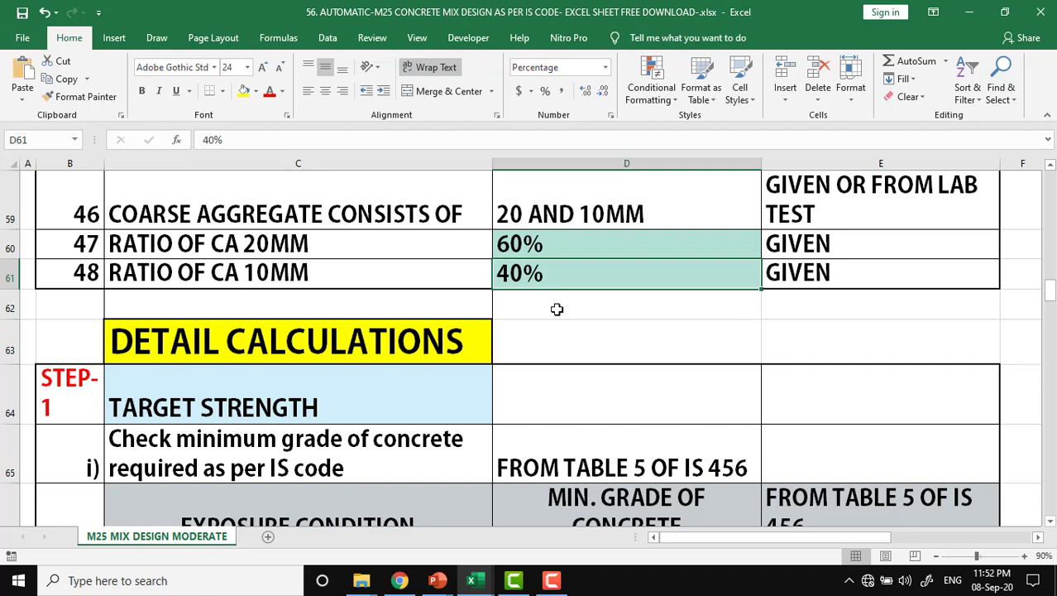
scroll(550, 321, "down", 1)
scroll(542, 330, "down", 1)
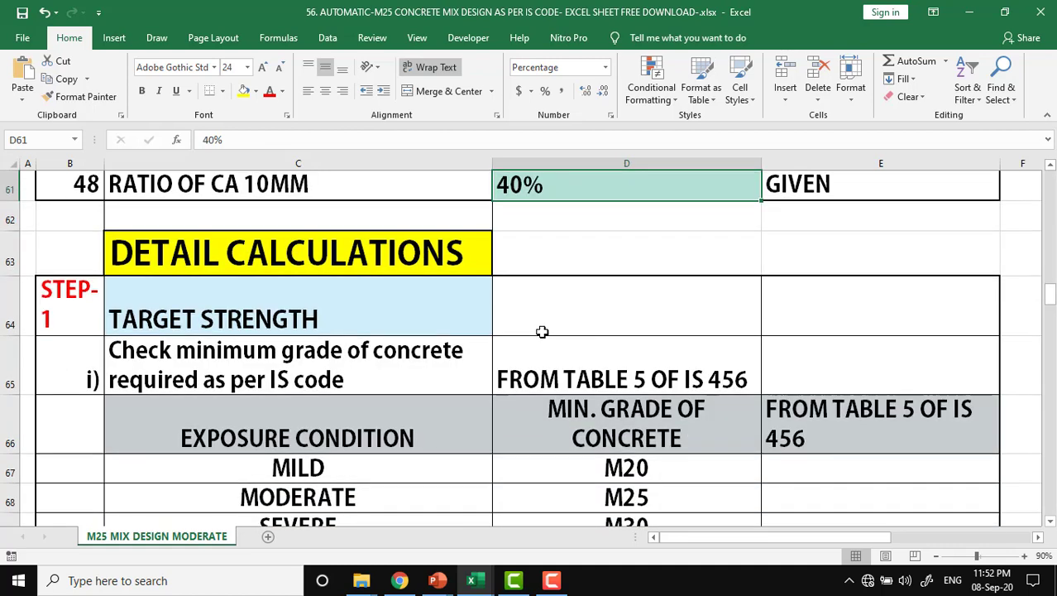
scroll(541, 332, "down", 1)
left_click(421, 284)
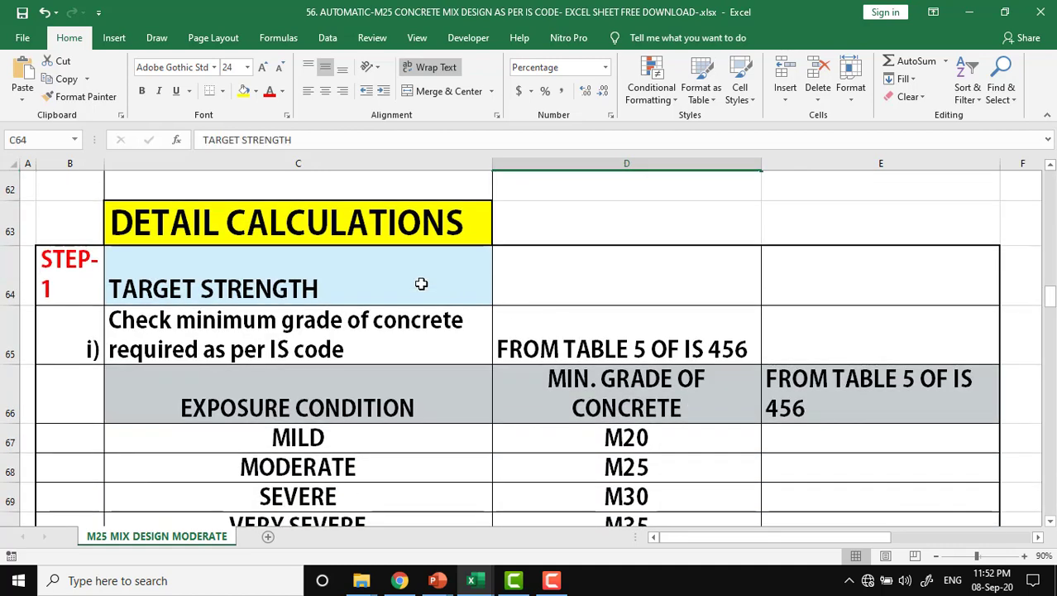
left_click(87, 272)
left_click(364, 285)
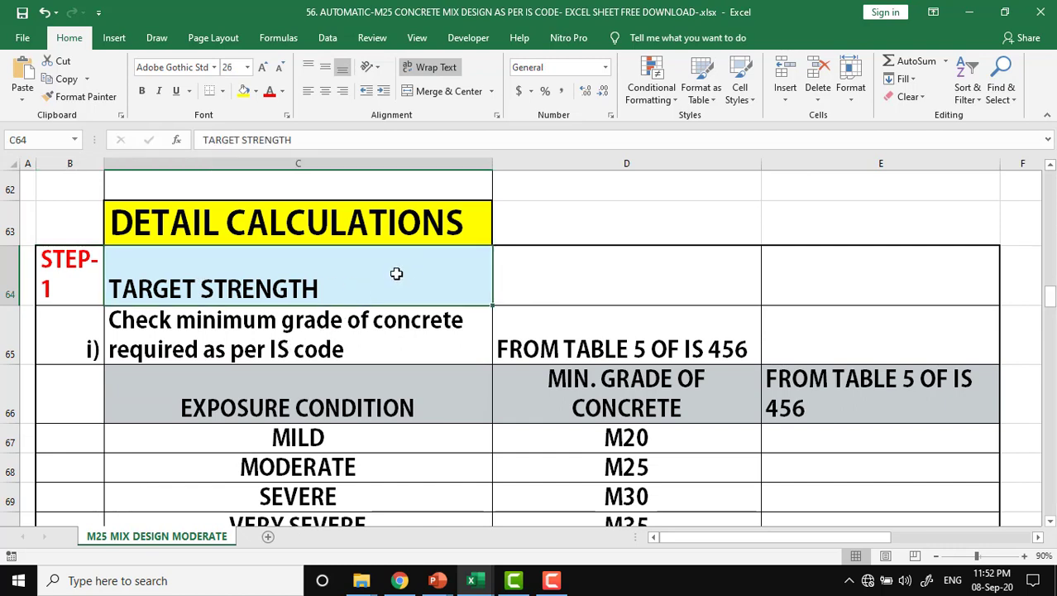
left_click(252, 339)
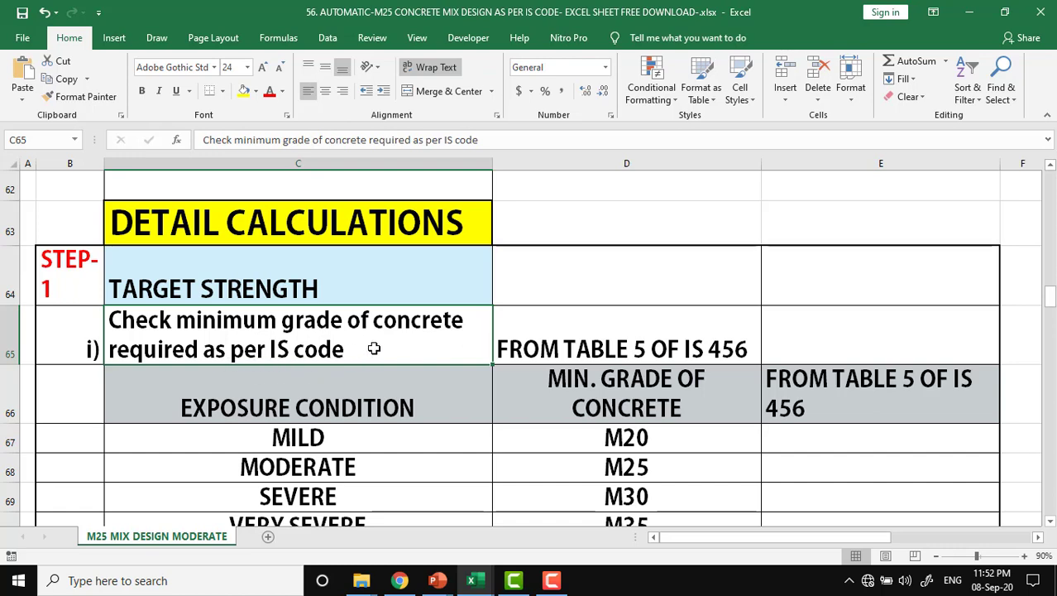
left_click(561, 345)
scroll(555, 346, "down", 1)
left_click(357, 374)
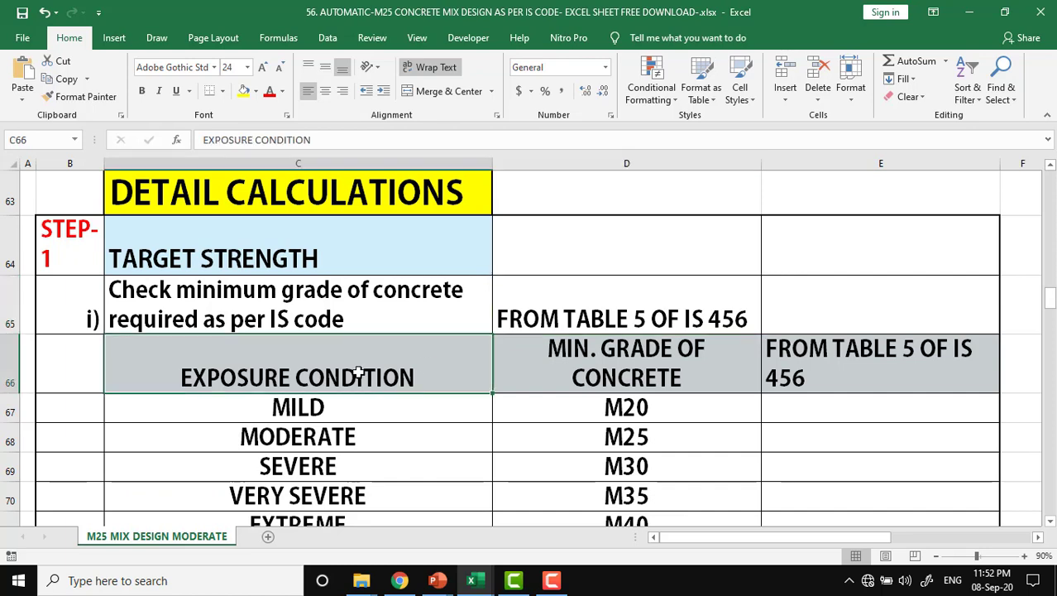
left_click(619, 372)
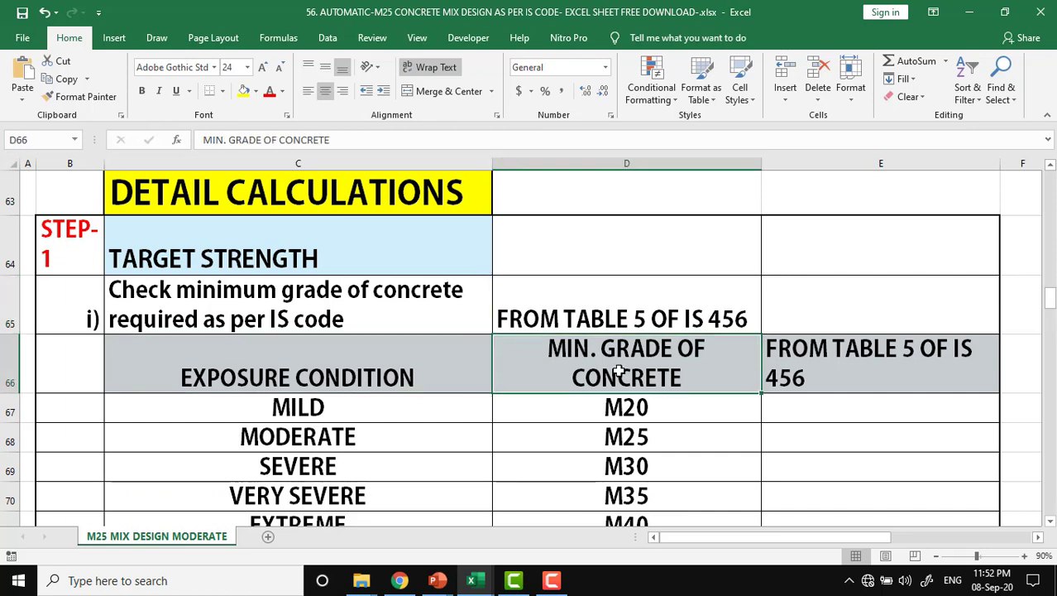
scroll(619, 372, "down", 1)
scroll(619, 371, "down", 1)
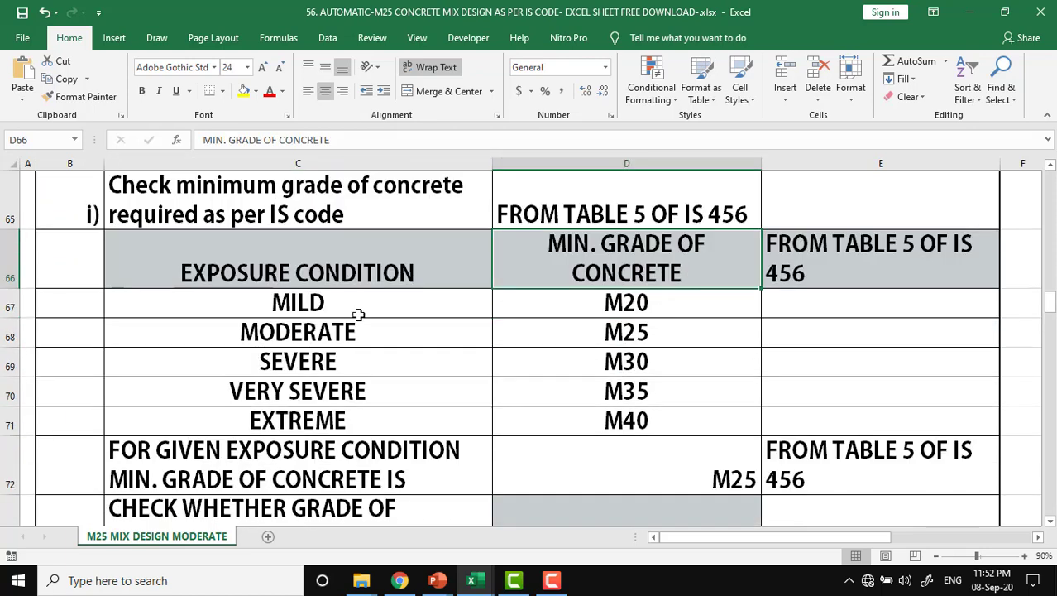
left_click(359, 314)
left_click(624, 291)
left_click(393, 331)
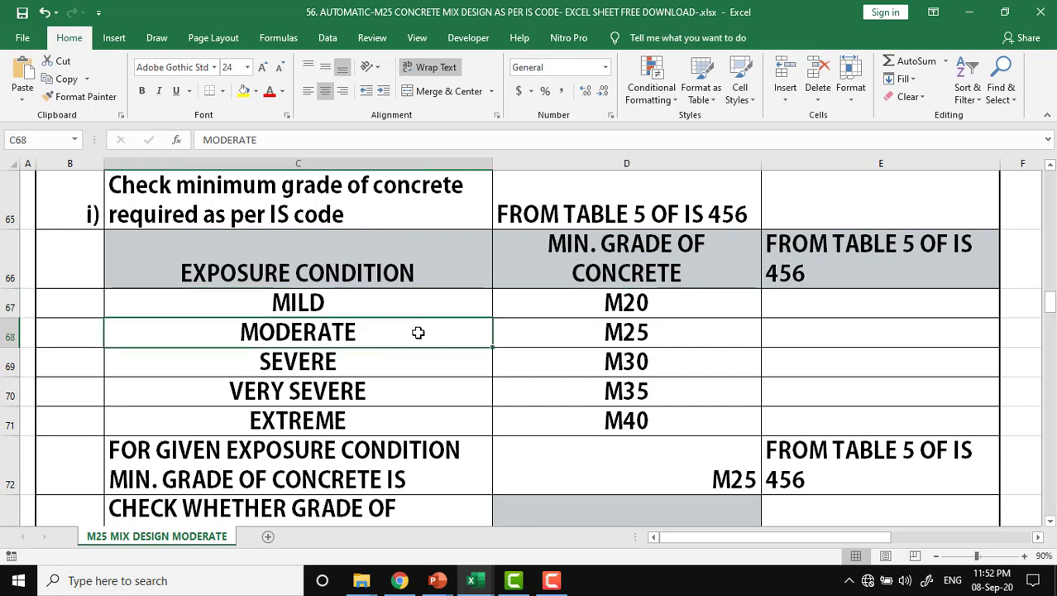
left_click(582, 334)
left_click(426, 360)
left_click(581, 361)
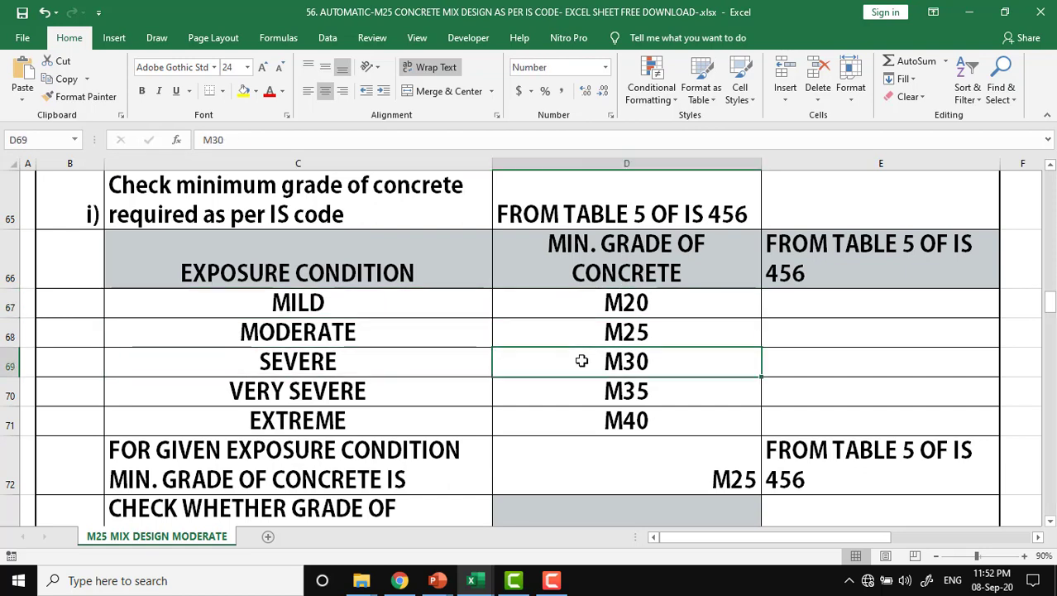
left_click(435, 389)
left_click(557, 391)
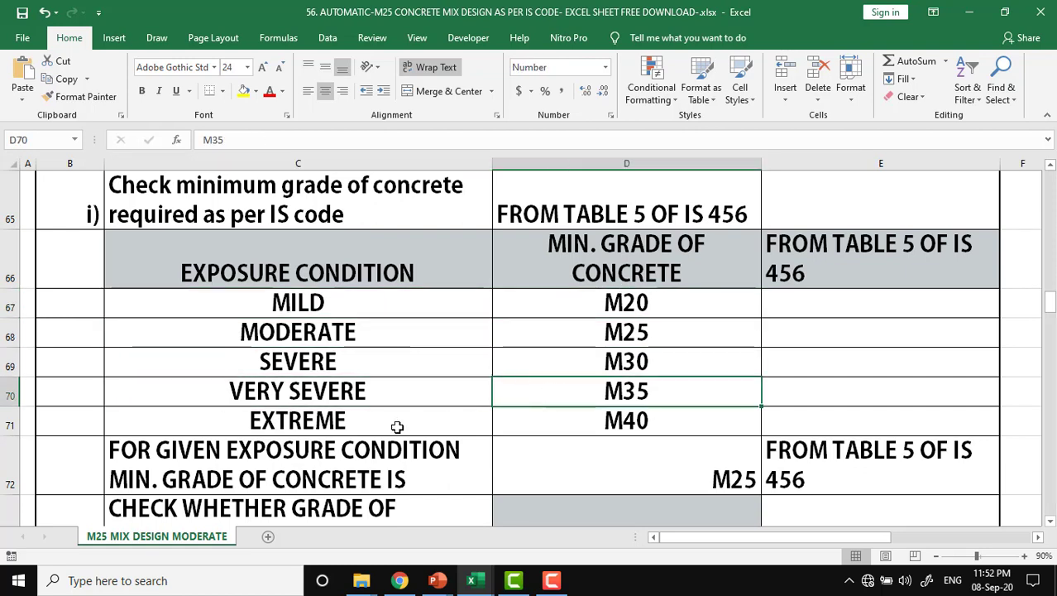
left_click(394, 426)
left_click(536, 428)
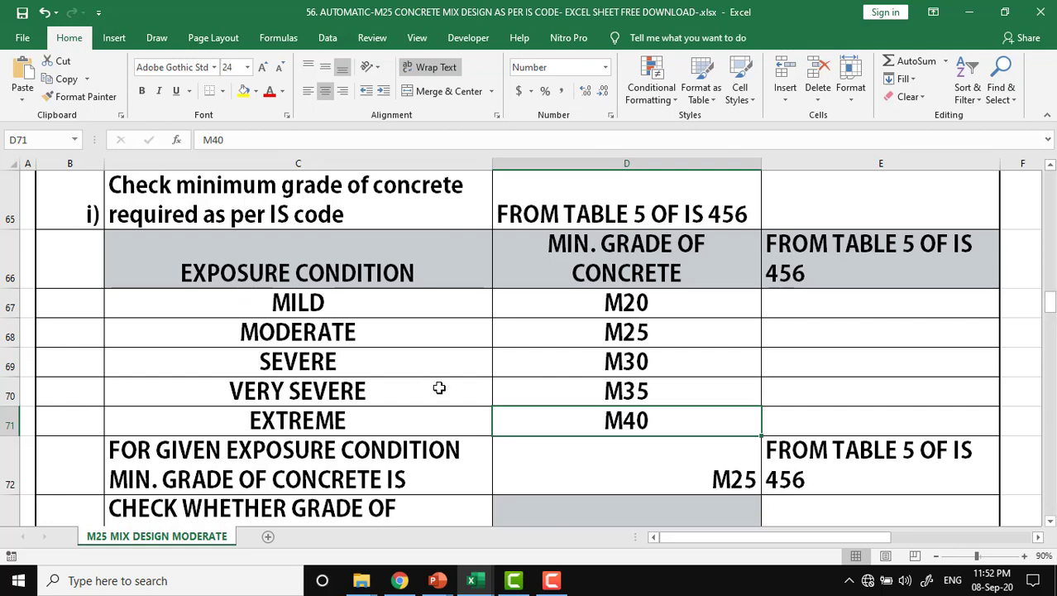
scroll(440, 387, "down", 1)
scroll(439, 387, "down", 1)
scroll(439, 387, "down", 1)
scroll(439, 387, "down", 1)
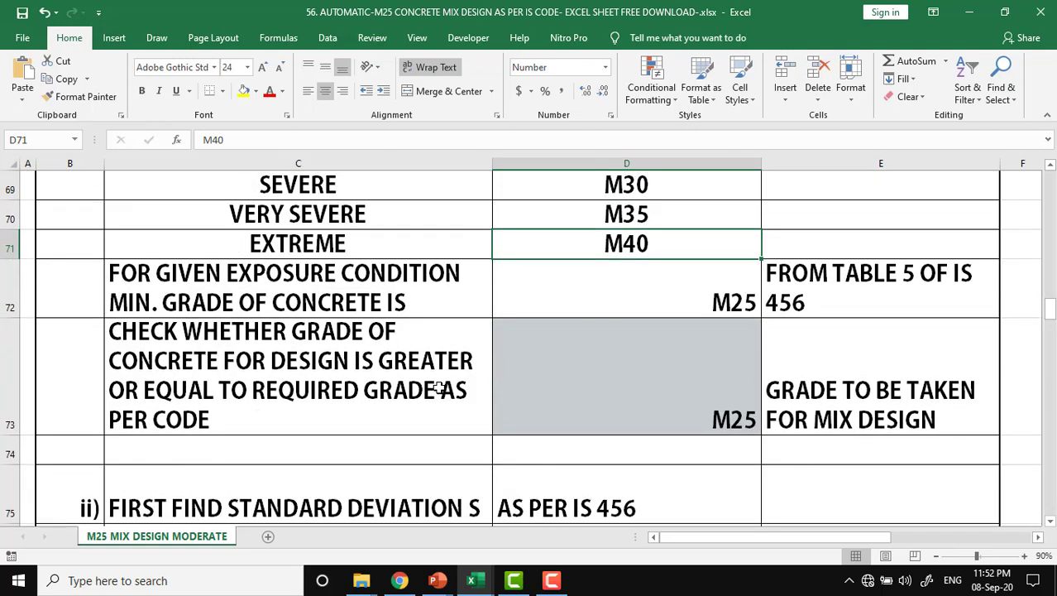
scroll(439, 387, "down", 1)
left_click(362, 269)
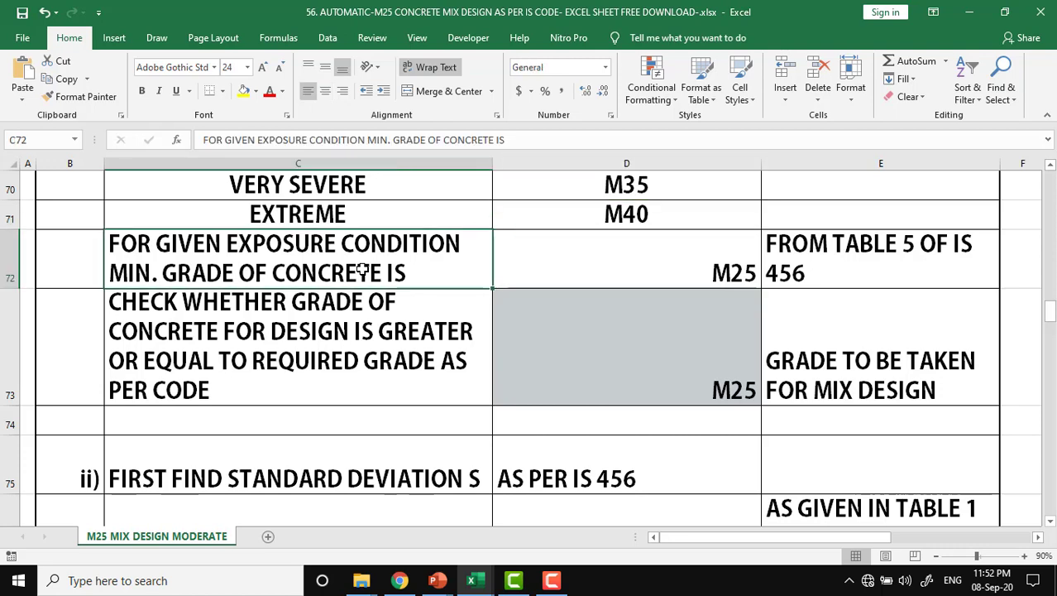
left_click(692, 265)
left_click(365, 273)
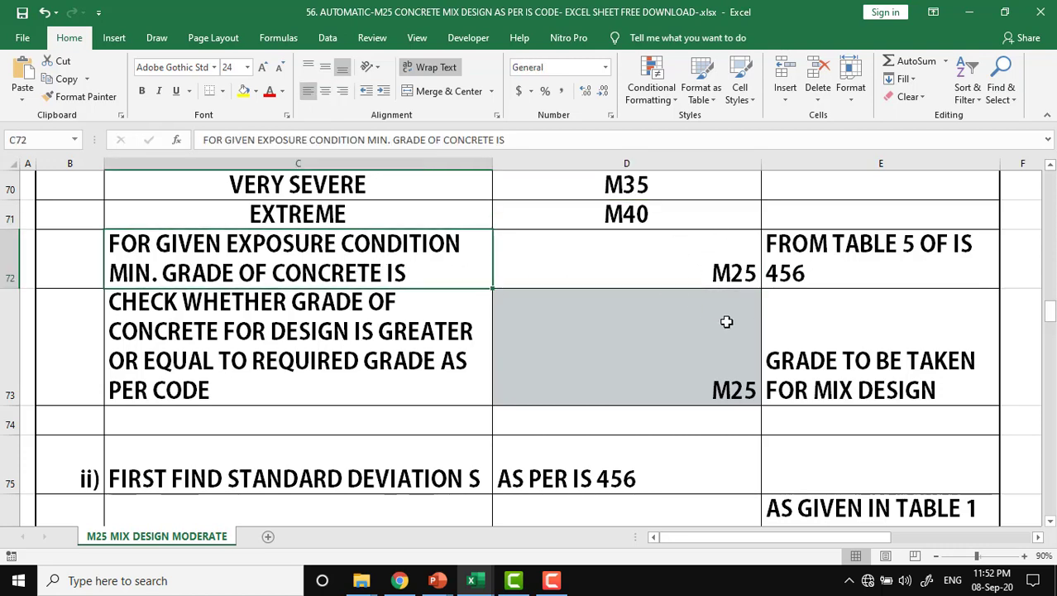
left_click(894, 269)
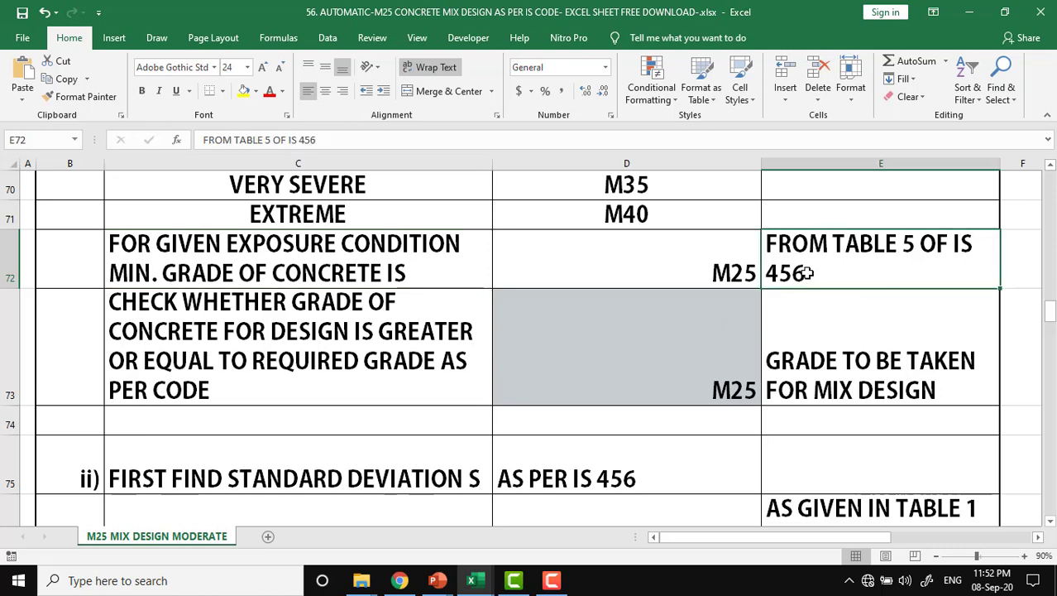
left_click(278, 358)
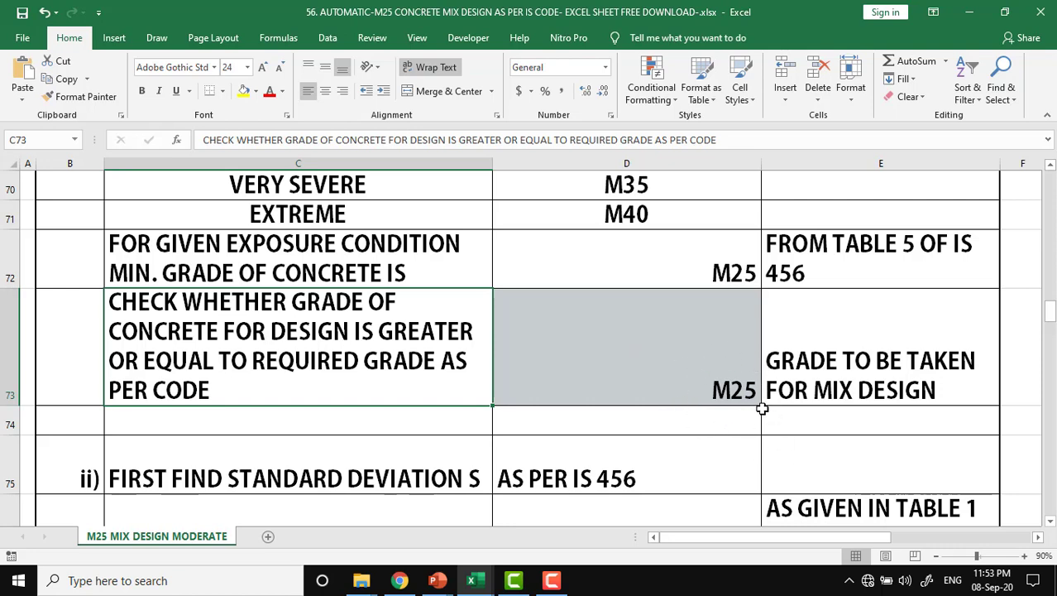
left_click(704, 371)
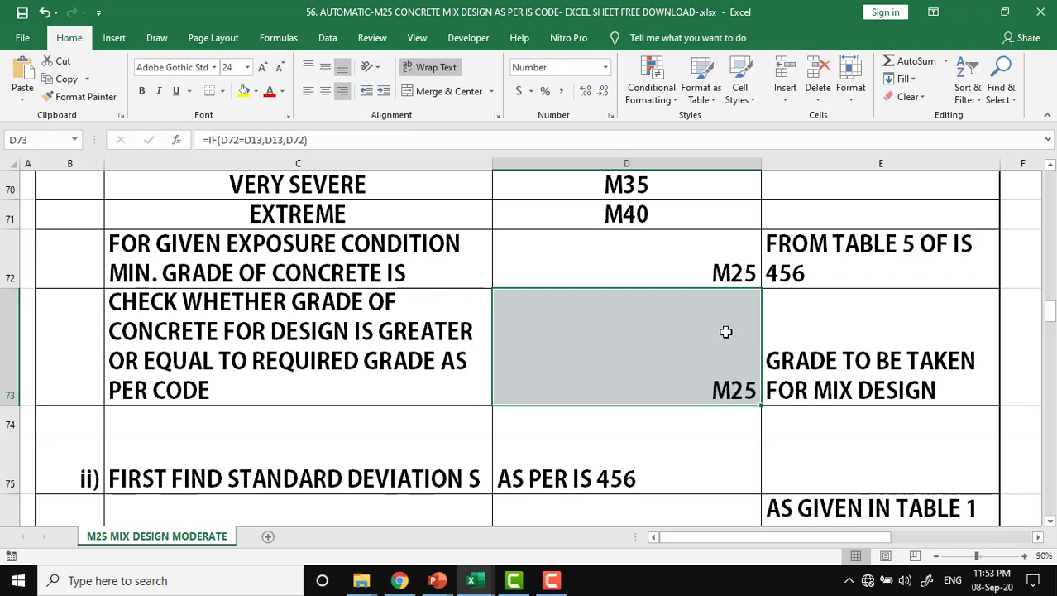
left_click(702, 273)
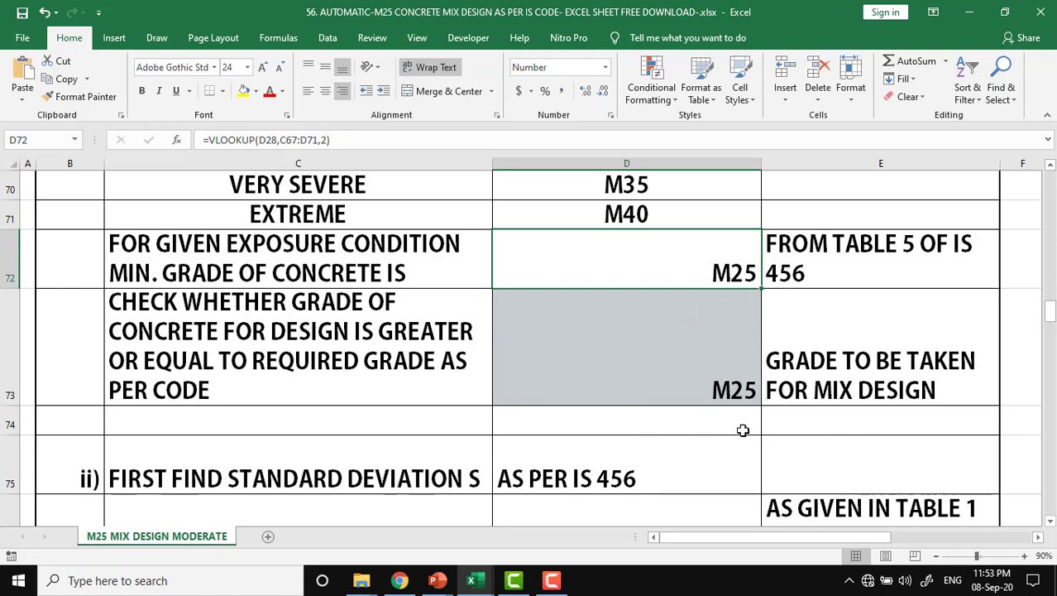
scroll(688, 408, "down", 2)
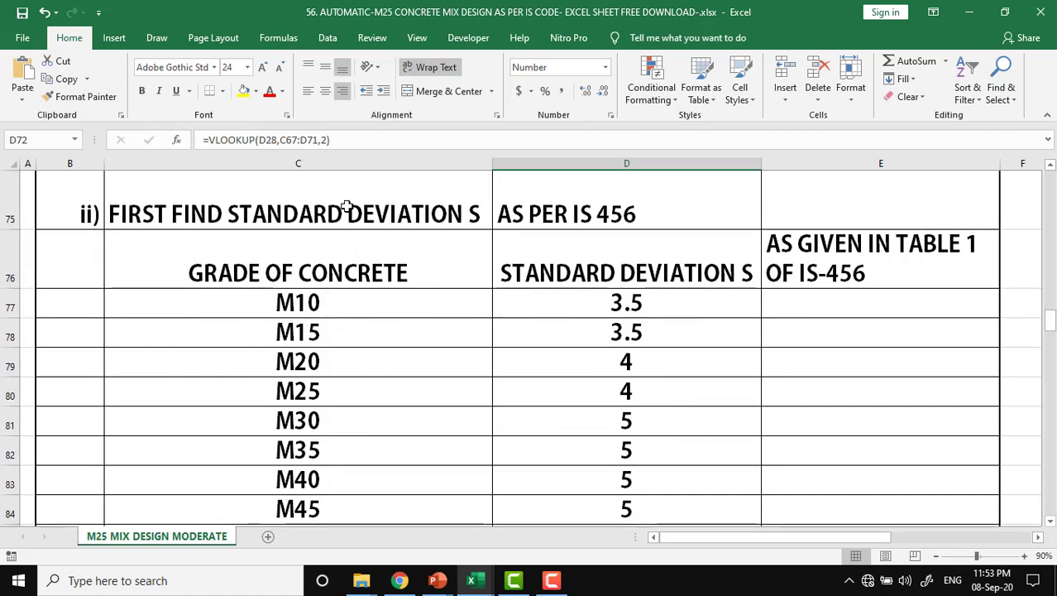
left_click(347, 207)
left_click(563, 207)
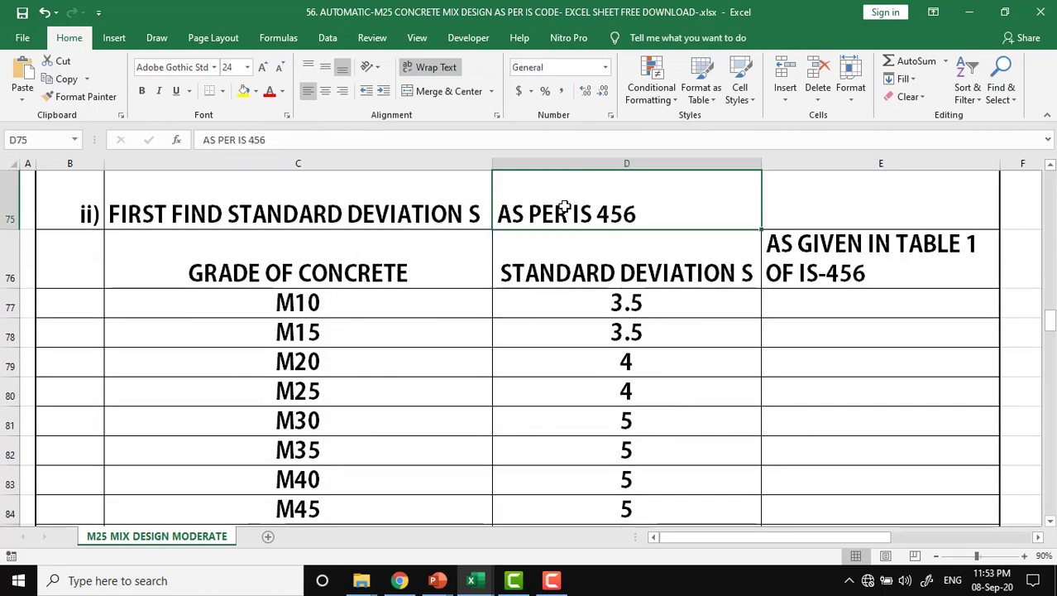
left_click(369, 256)
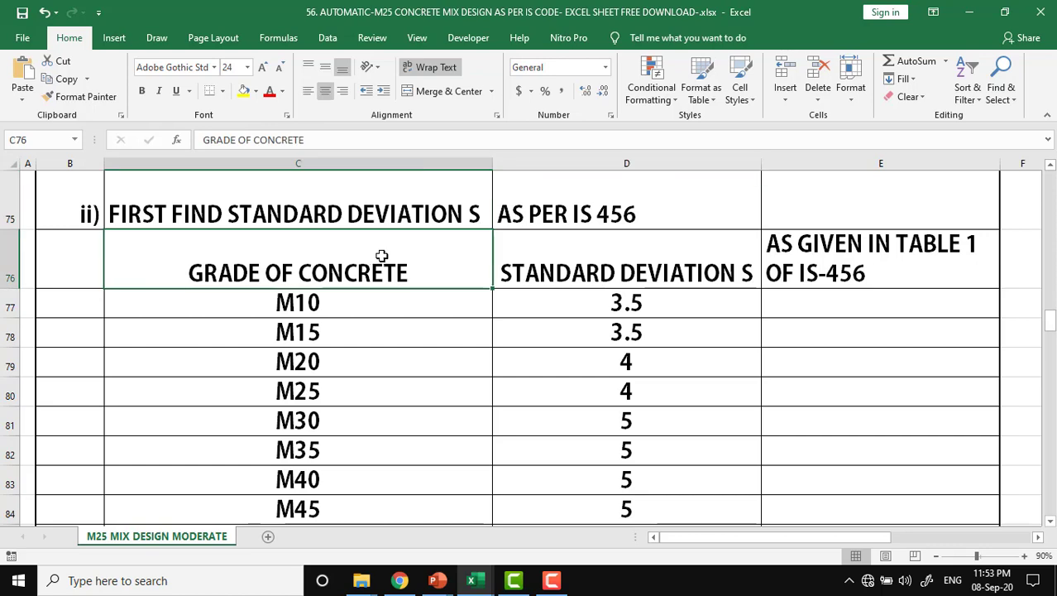
left_click(873, 257)
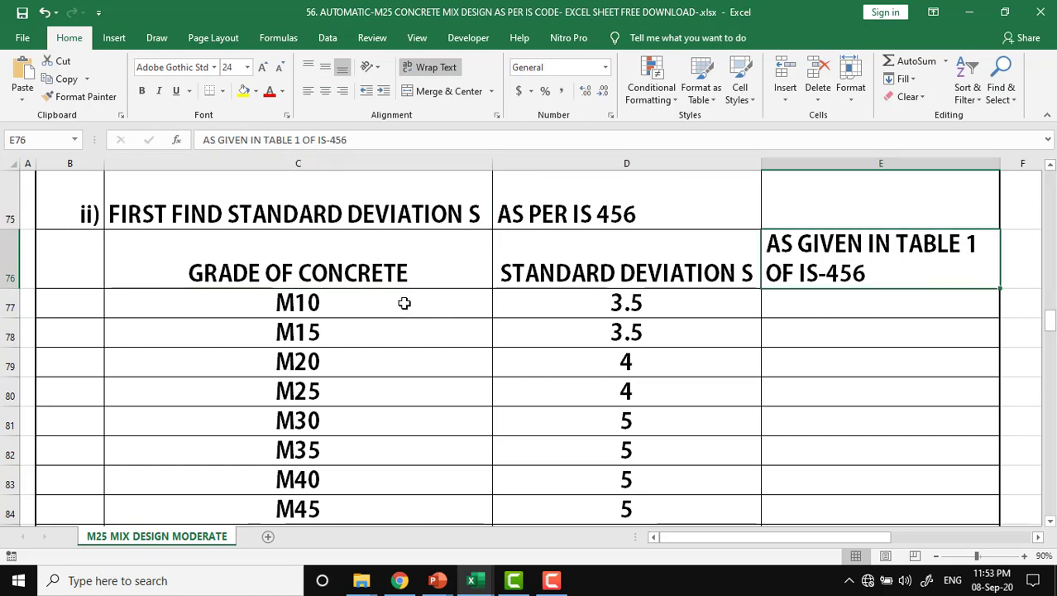
scroll(404, 299, "down", 1)
left_click(385, 248)
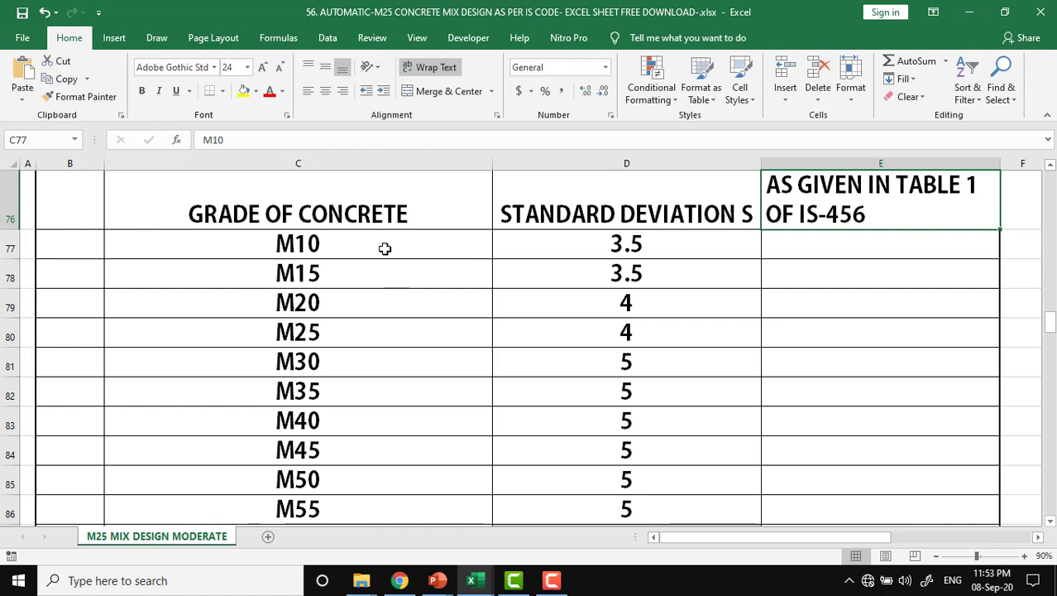
left_click(664, 247)
left_click(373, 268)
left_click(667, 280)
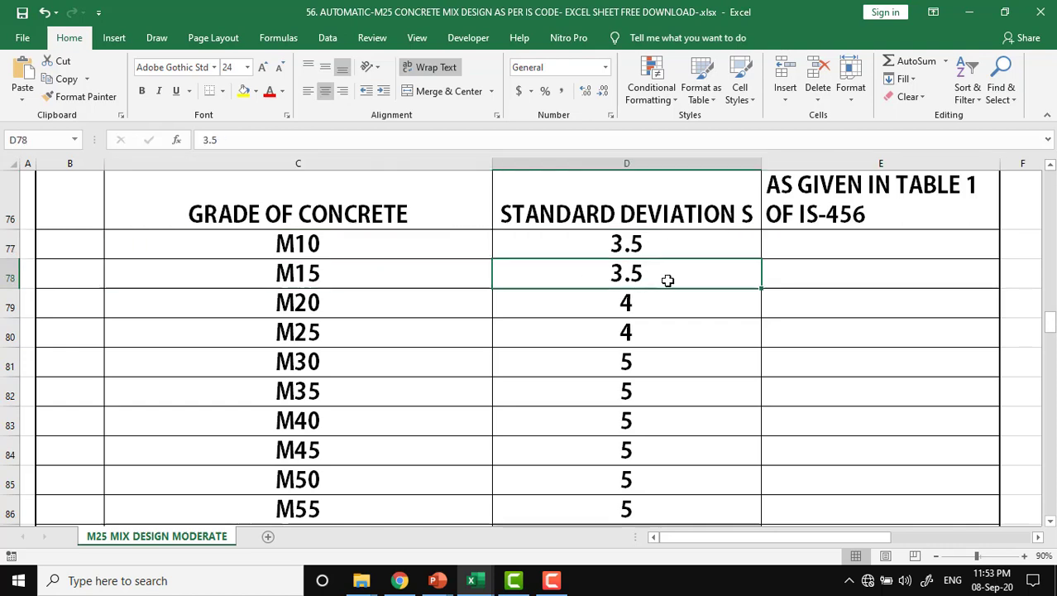
left_click(347, 329)
left_click(655, 308)
left_click(346, 346)
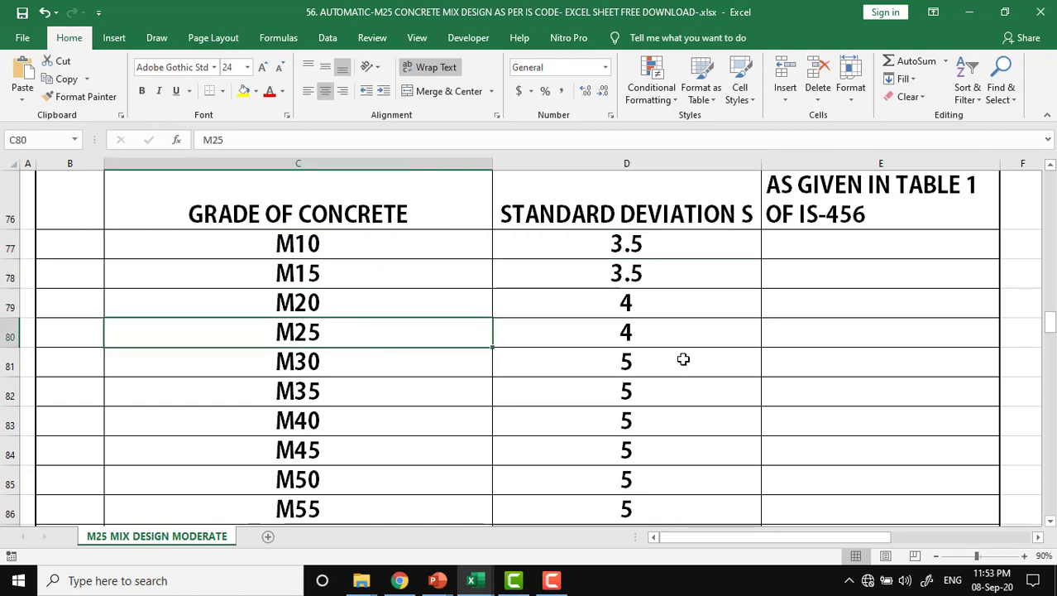
left_click(686, 342)
left_click(395, 373)
left_click(672, 373)
scroll(556, 403, "down", 1)
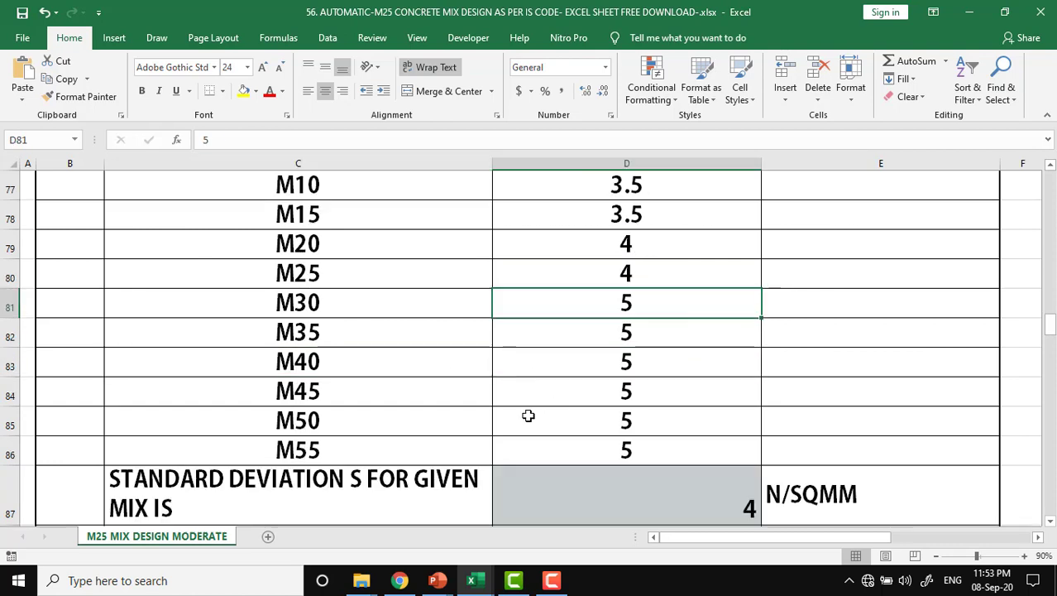
scroll(529, 416, "down", 1)
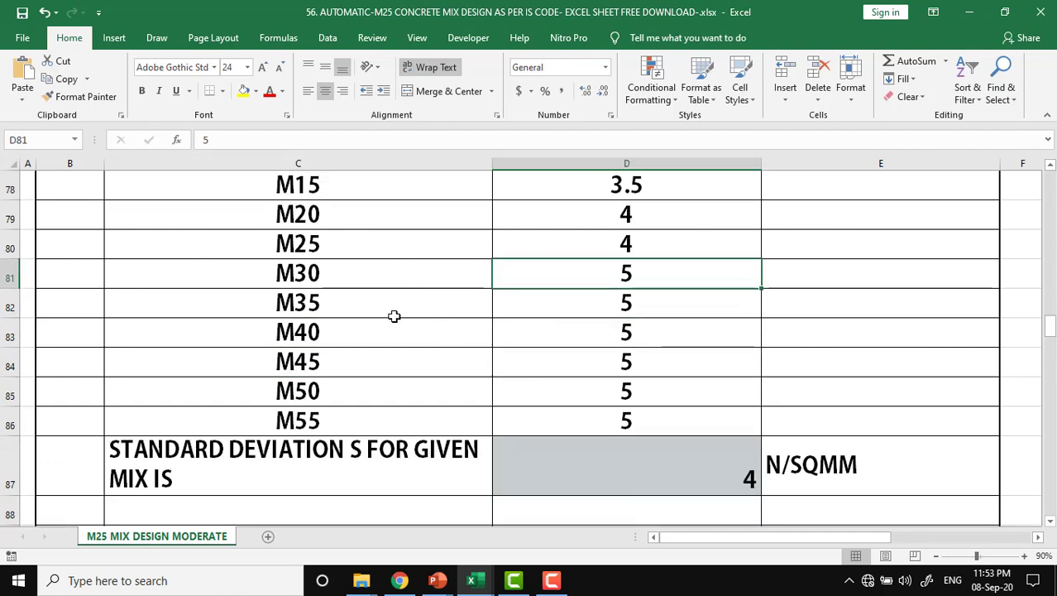
left_click(375, 428)
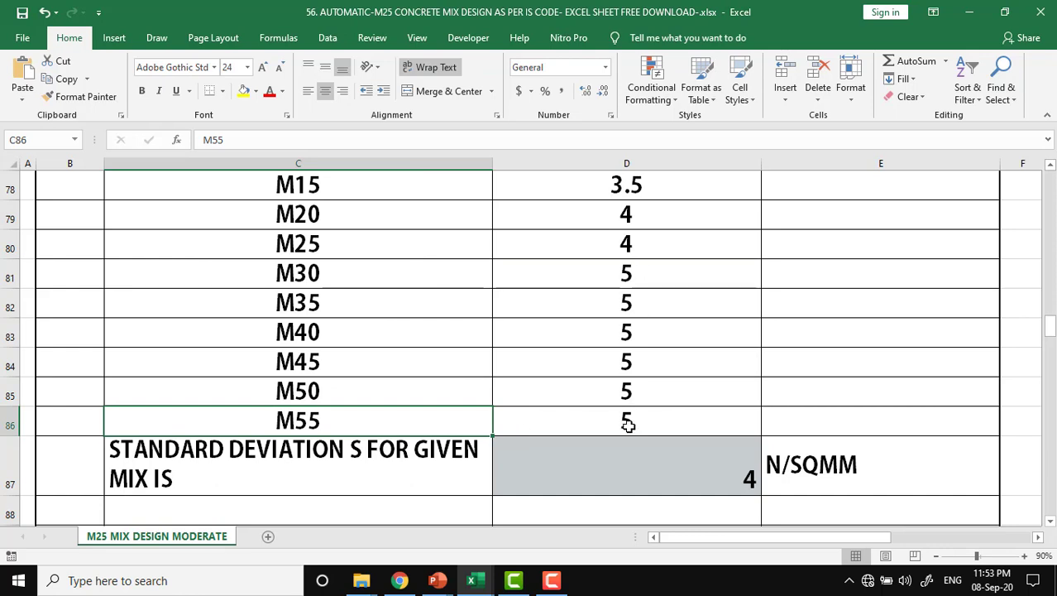
scroll(418, 461, "down", 1)
left_click(420, 403)
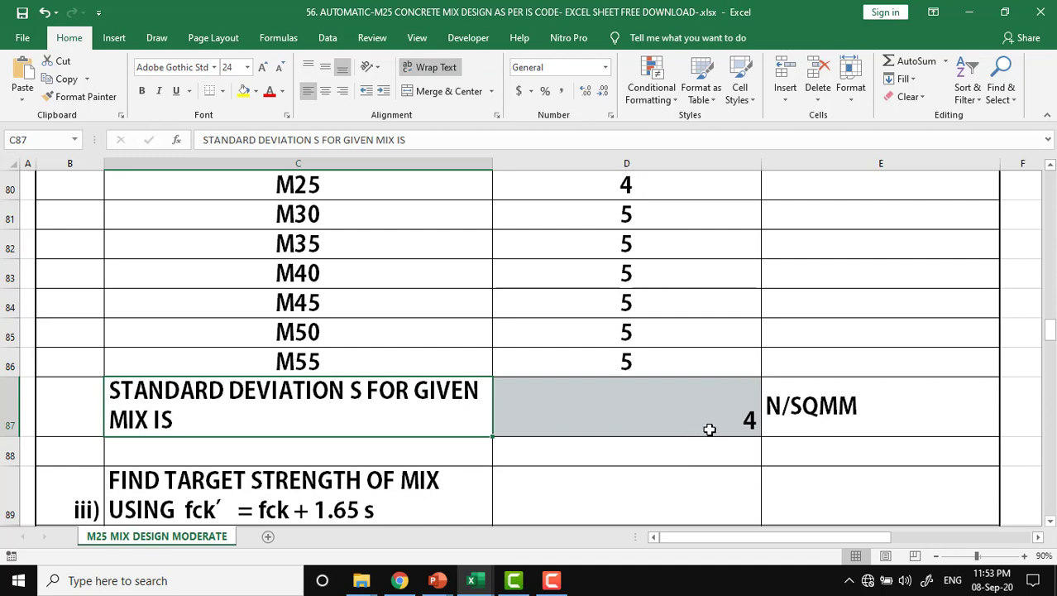
left_click(709, 422)
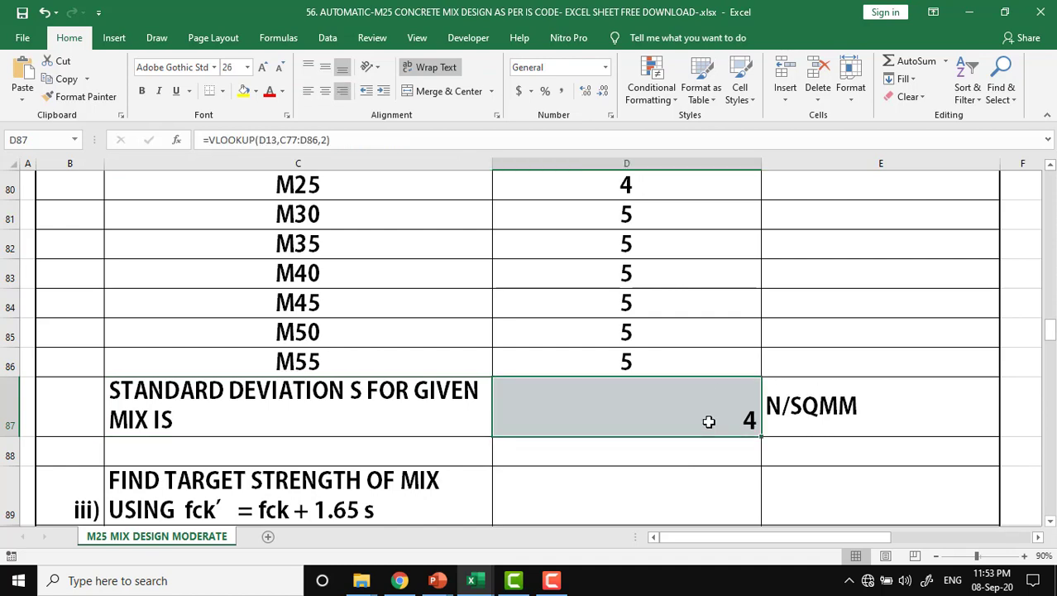
- Show the standard deviation lookup and characteristic strength 25 from =RIGHT(D73,2), giving 31.6 N/SQMM
scroll(708, 421, "down", 3)
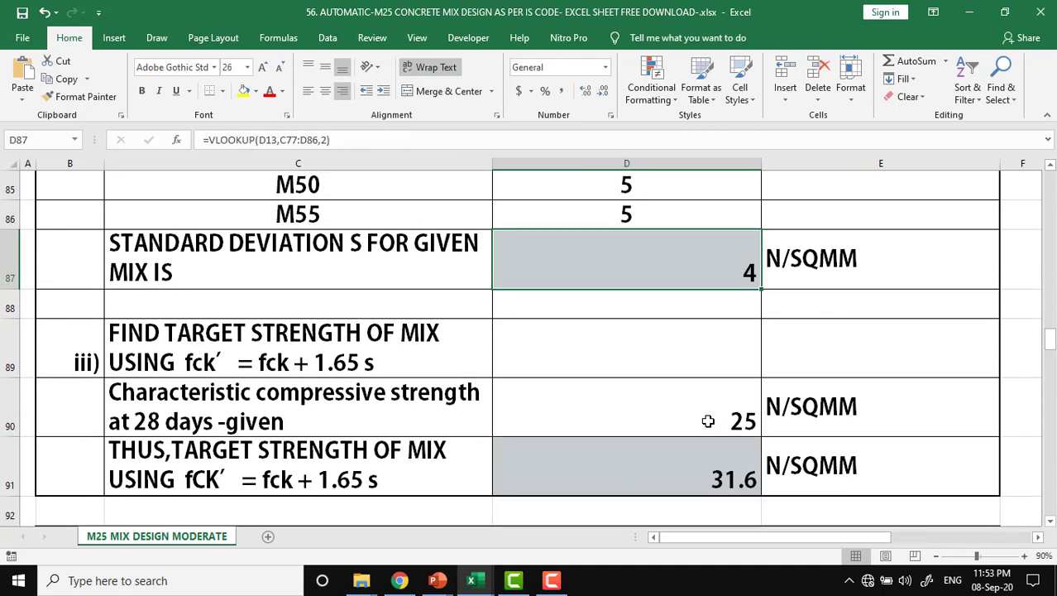
scroll(708, 422, "down", 1)
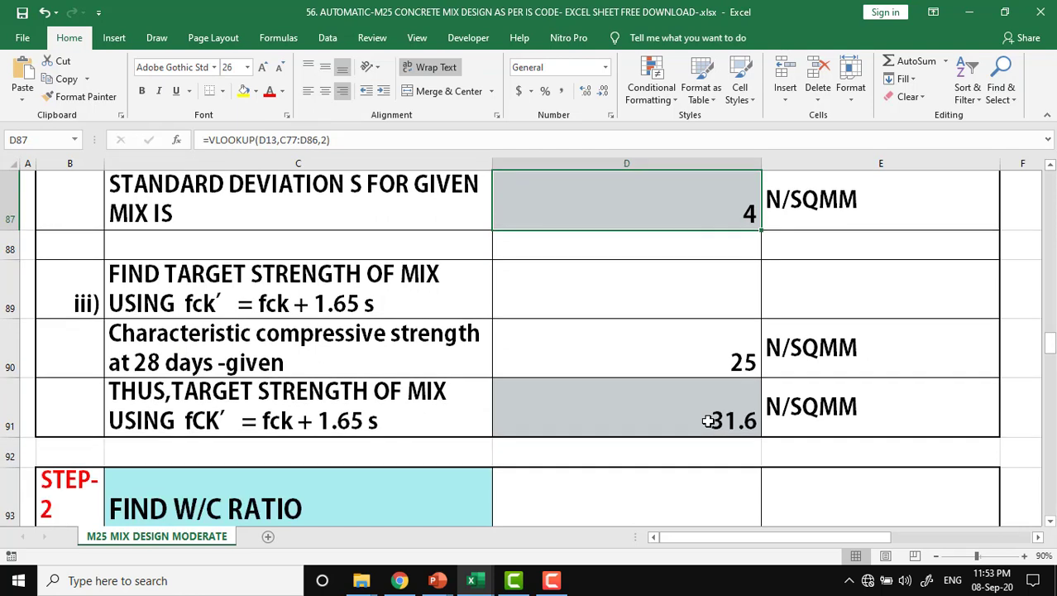
left_click(407, 293)
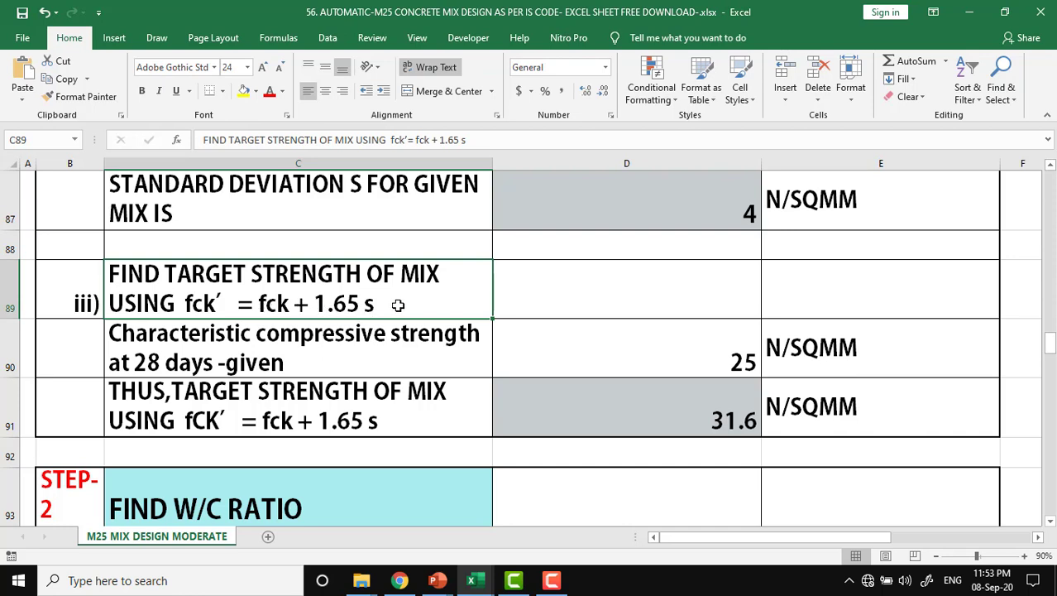
left_click(724, 211)
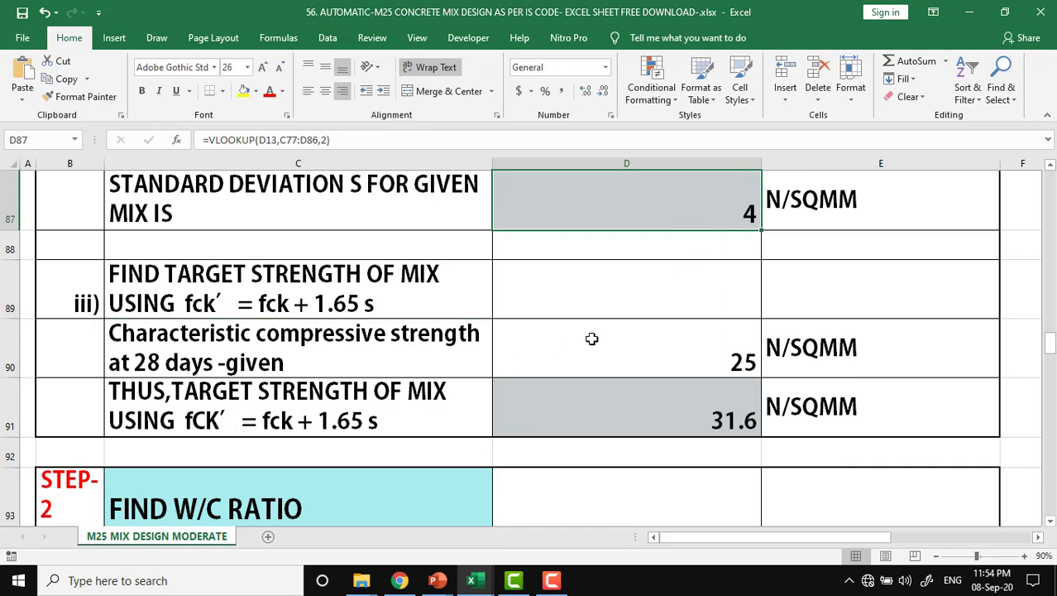
left_click(749, 361)
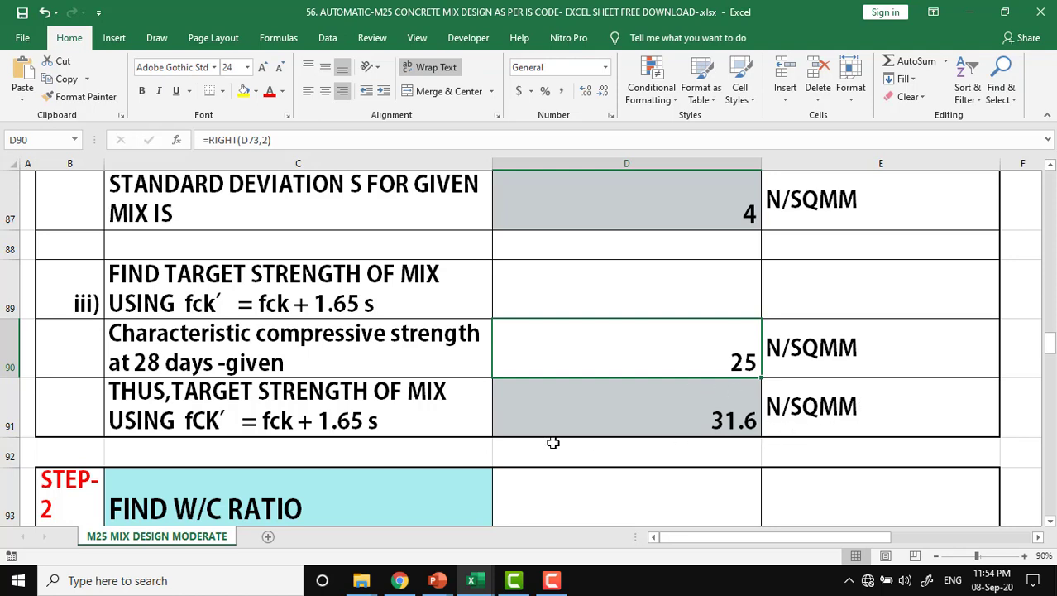
- Go to STEP-2, the maximum W/C ratio step, and its Table 5 of IS 456 reference
scroll(552, 444, "down", 1)
scroll(550, 439, "down", 1)
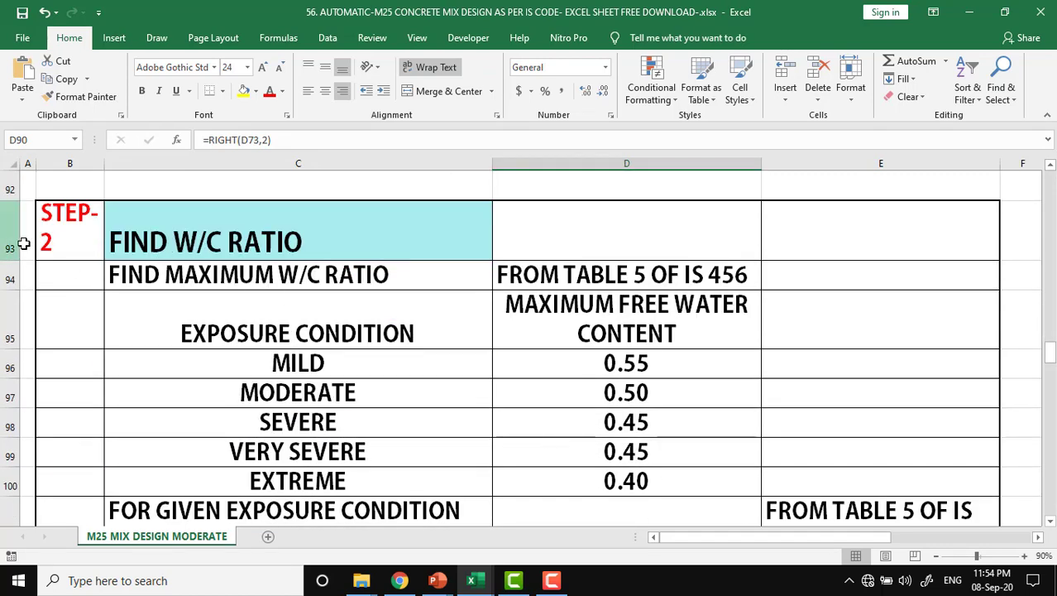
left_click(64, 243)
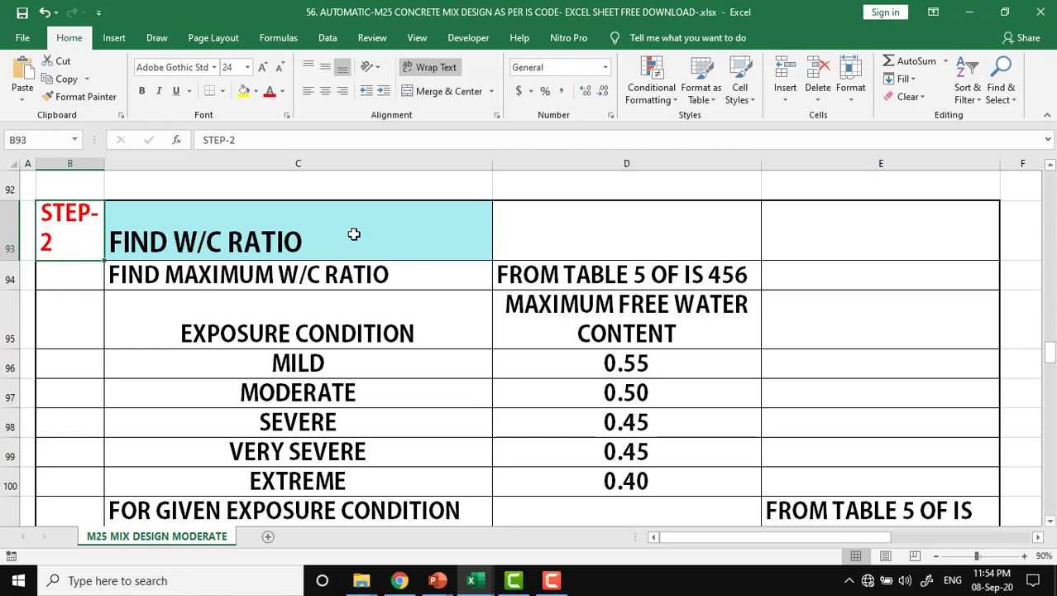
left_click(203, 277)
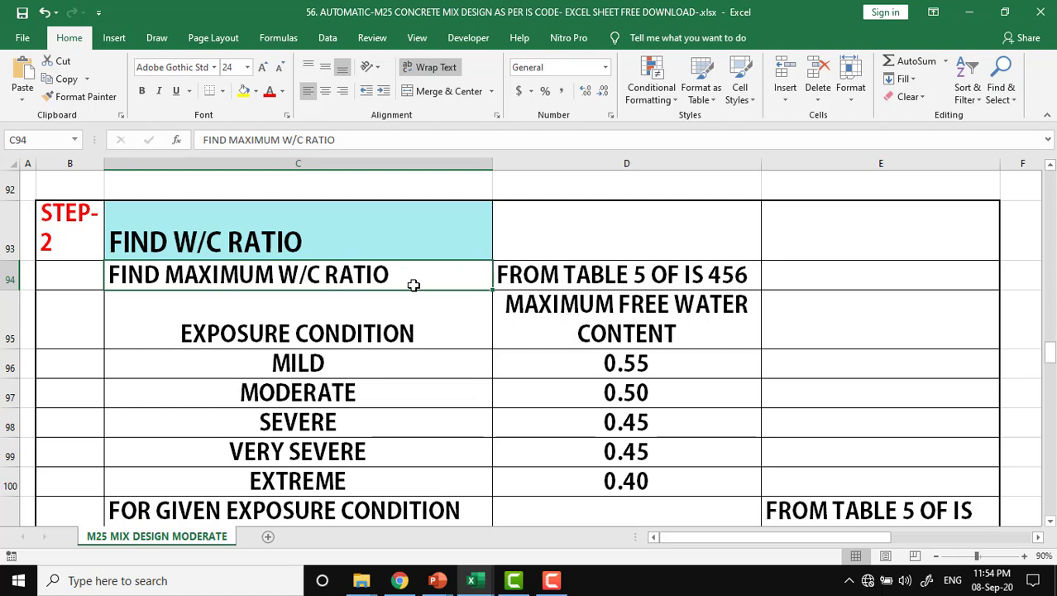
left_click(654, 281)
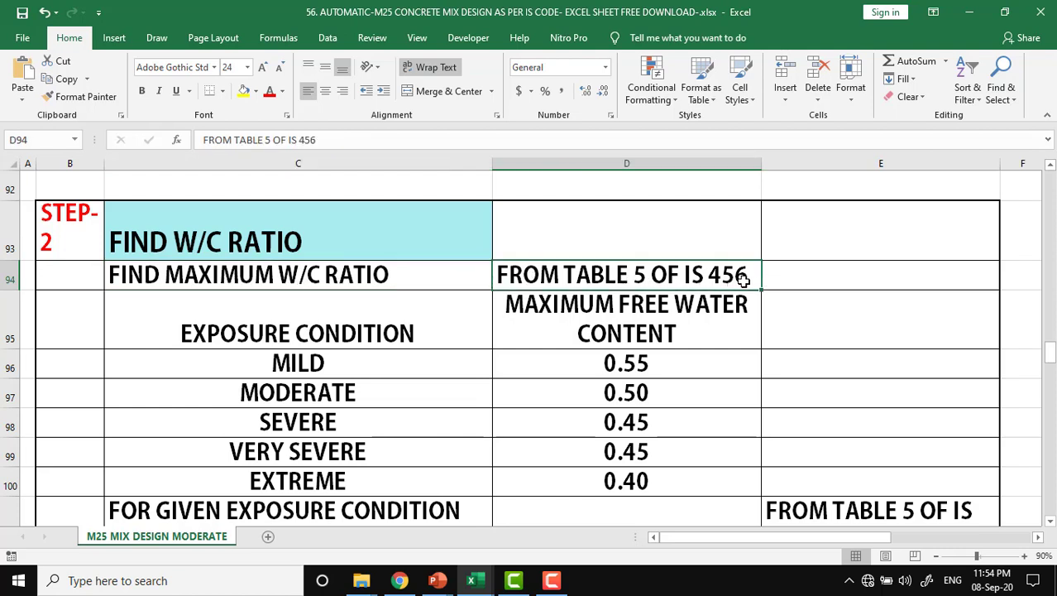
- Fill the EXPOSURE CONDITION and MAXIMUM FREE WATER CONTENT header cells yellow
left_click(377, 332)
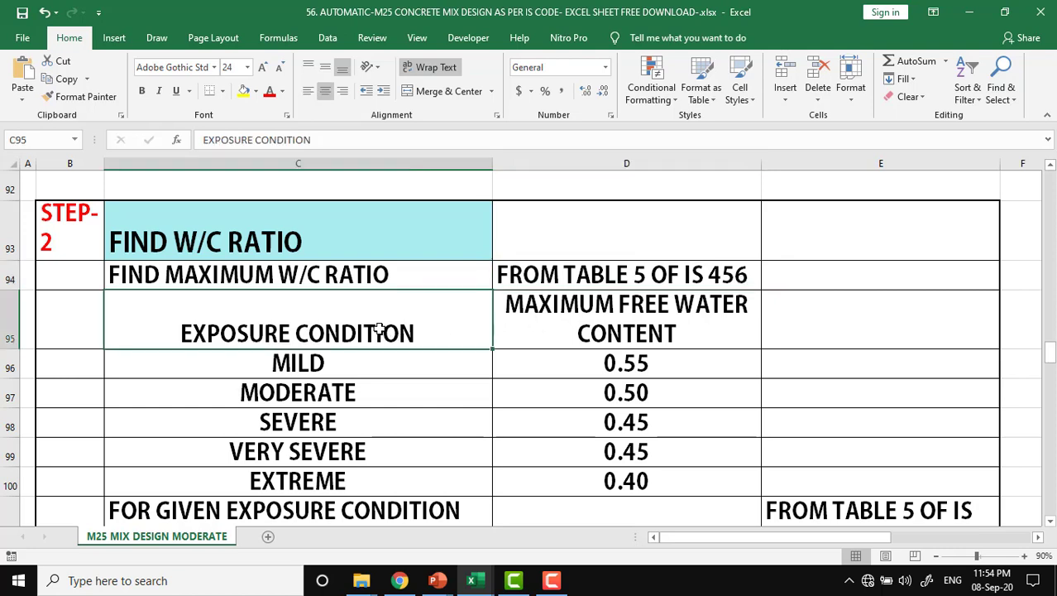
left_click(517, 322, "shift")
left_click(243, 91)
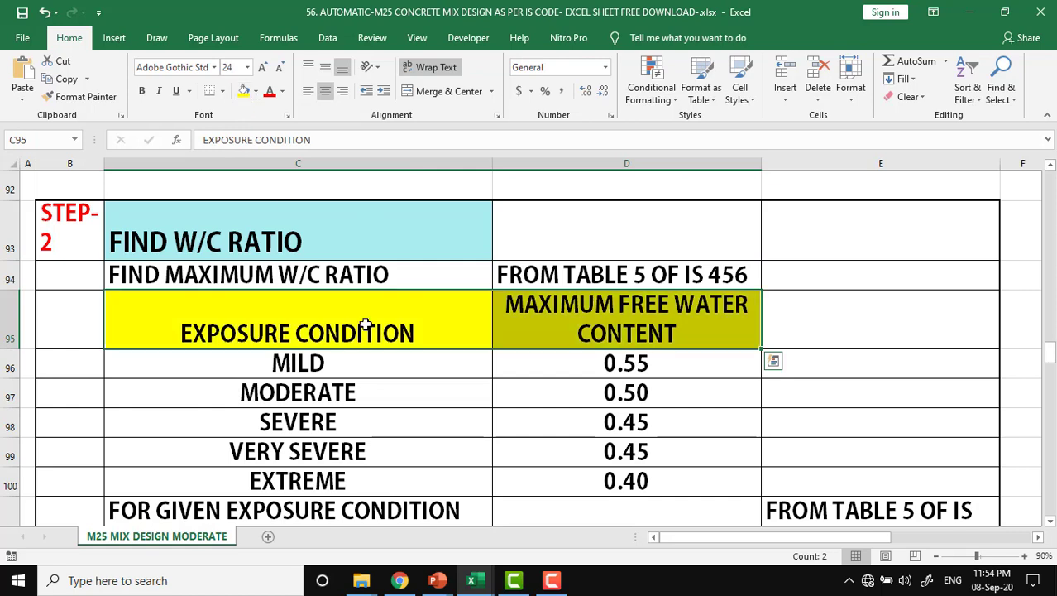
left_click(683, 330)
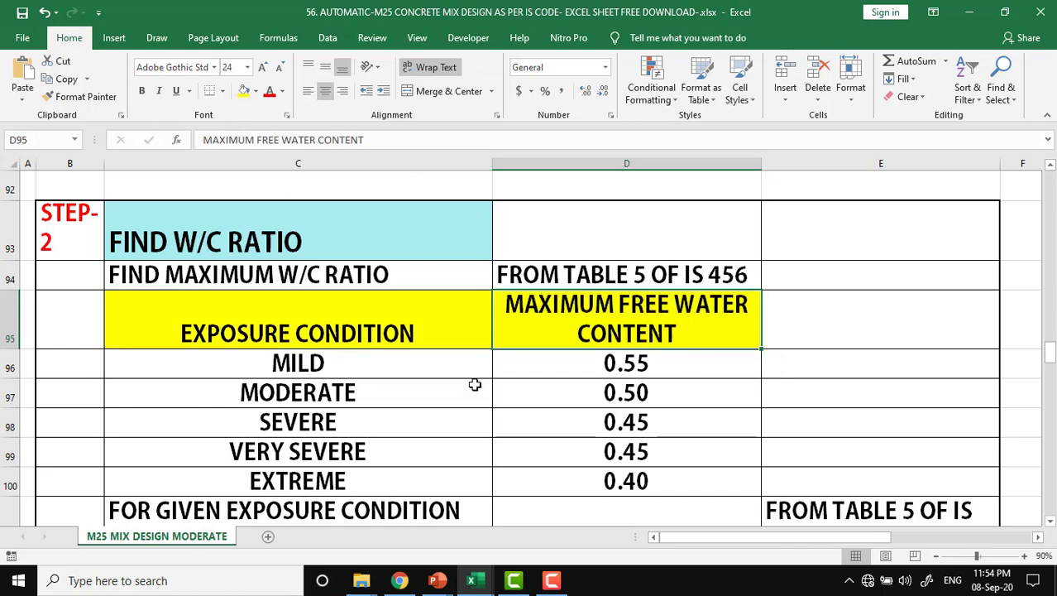
- Walk through exposure conditions MILD to EXTREME and their W/C ratios 0.55, 0.50, 0.45, 0.45, 0.40
left_click(414, 362)
left_click(391, 394)
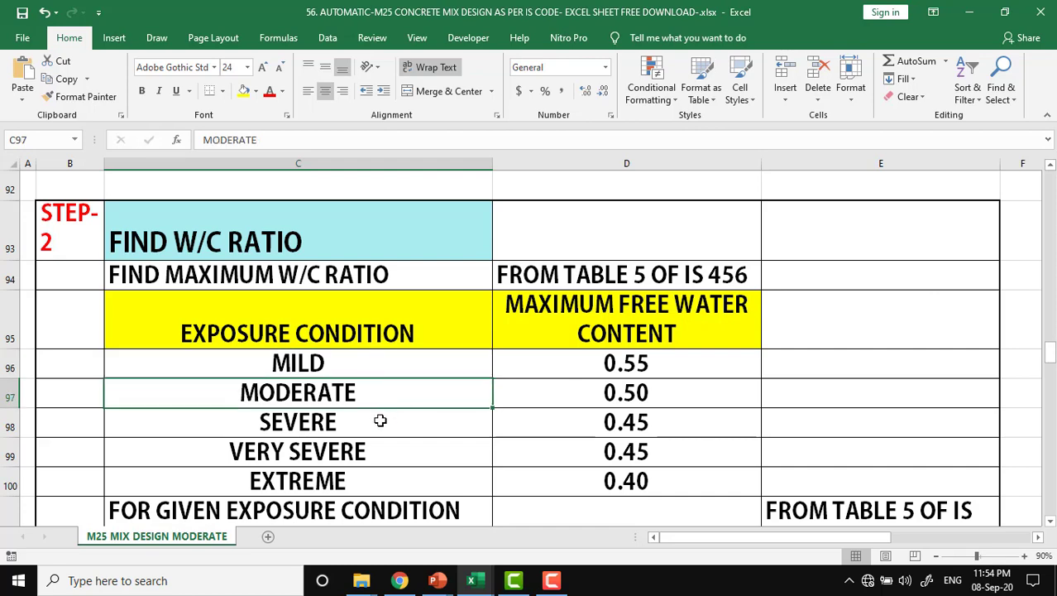
left_click(378, 419)
left_click(377, 445)
left_click(373, 493)
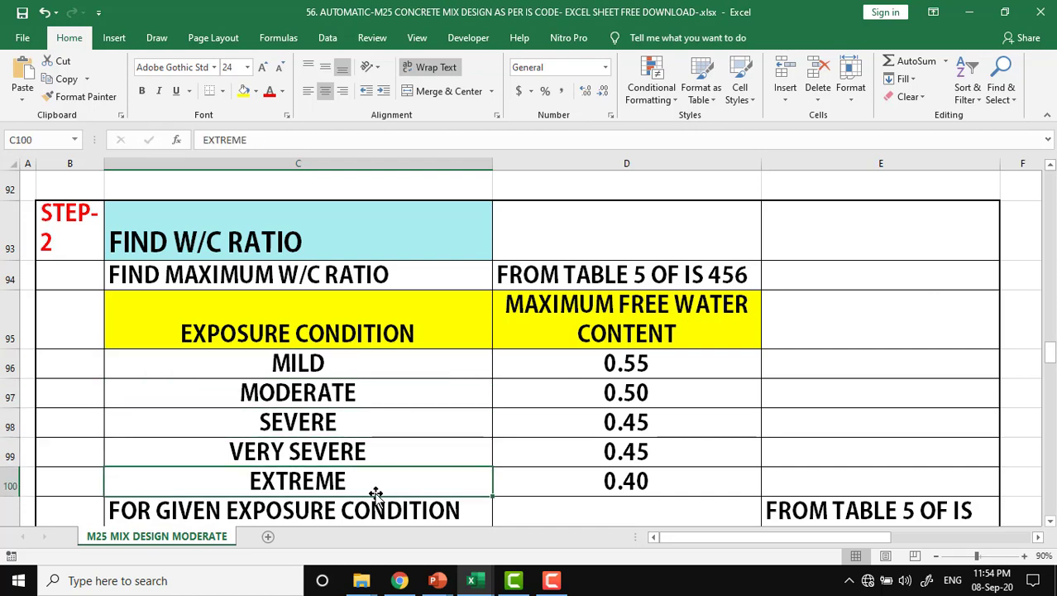
left_click(678, 364)
left_click(687, 403)
left_click(668, 420)
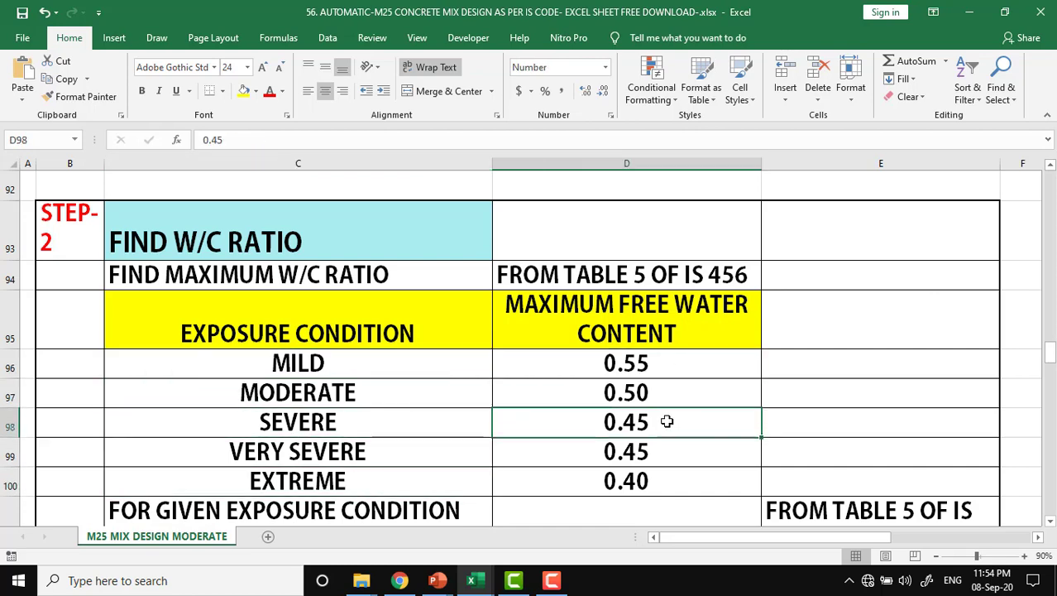
left_click(668, 449)
left_click(658, 485)
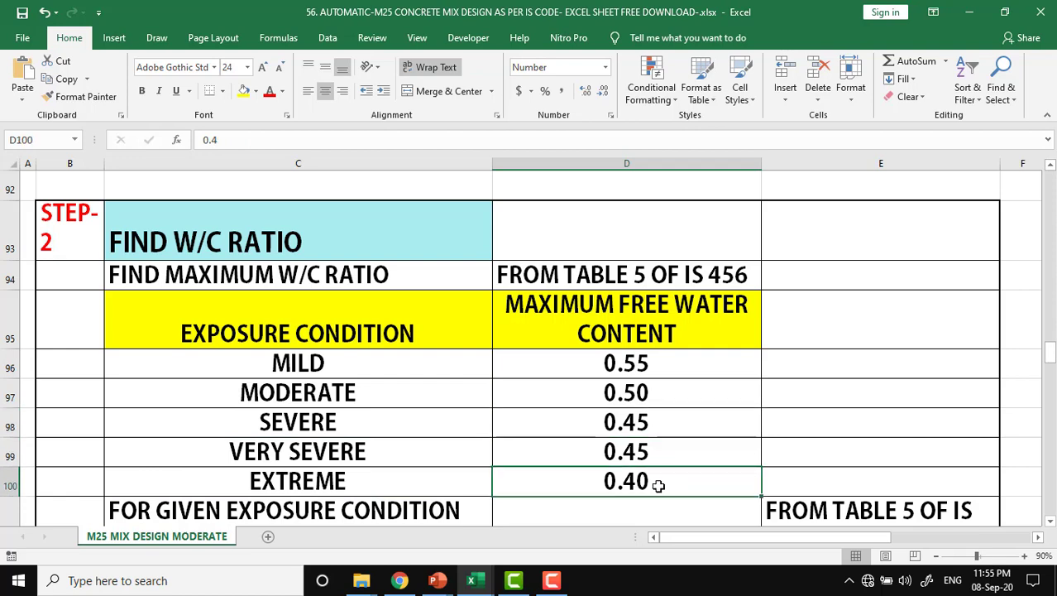
scroll(658, 486, "down", 1)
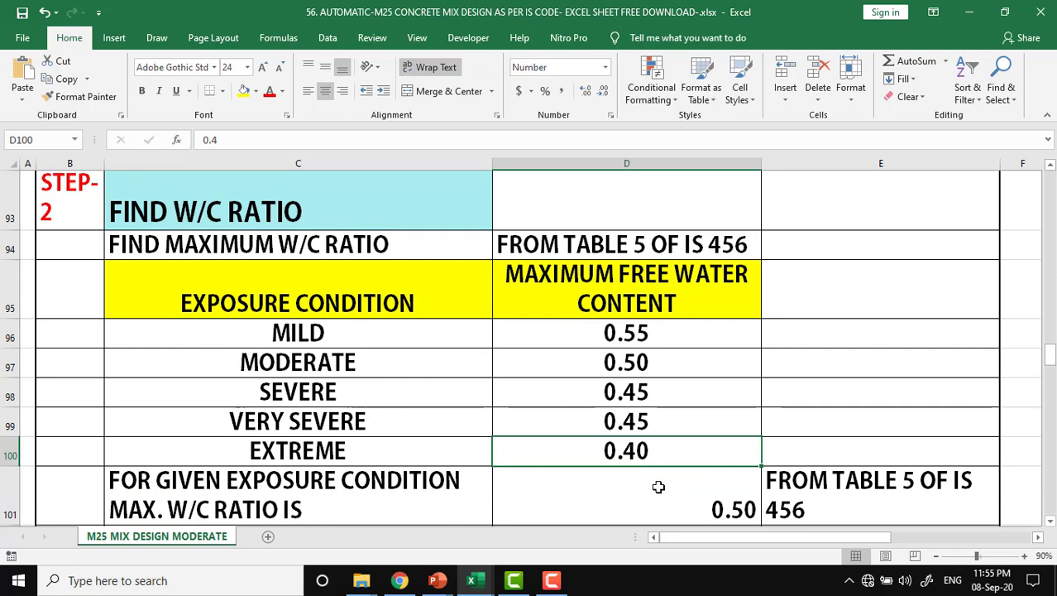
scroll(658, 487, "down", 2)
scroll(658, 486, "down", 1)
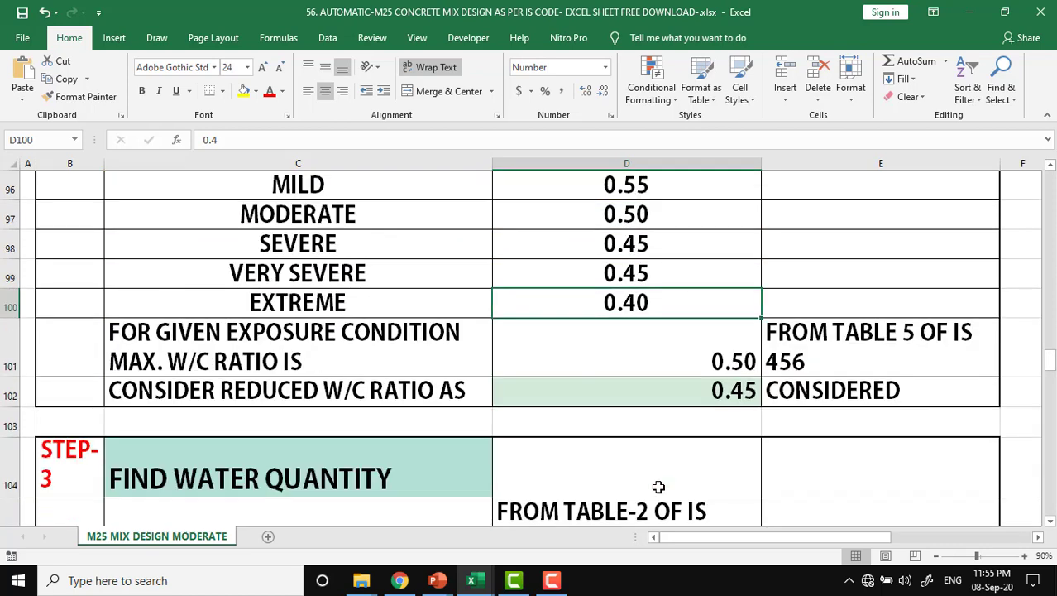
left_click(660, 354)
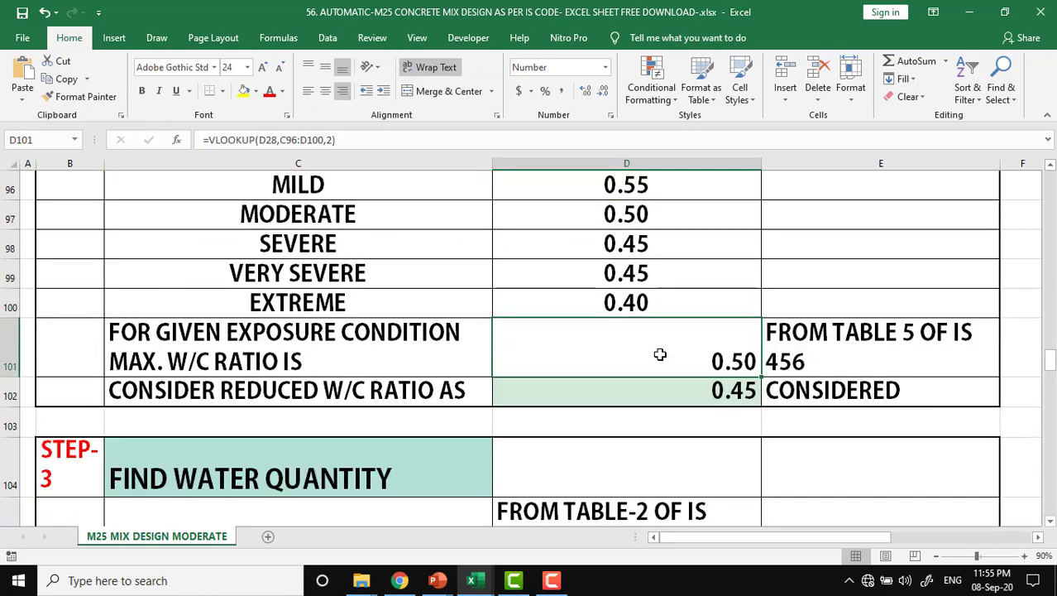
left_click(421, 217)
left_click(654, 217)
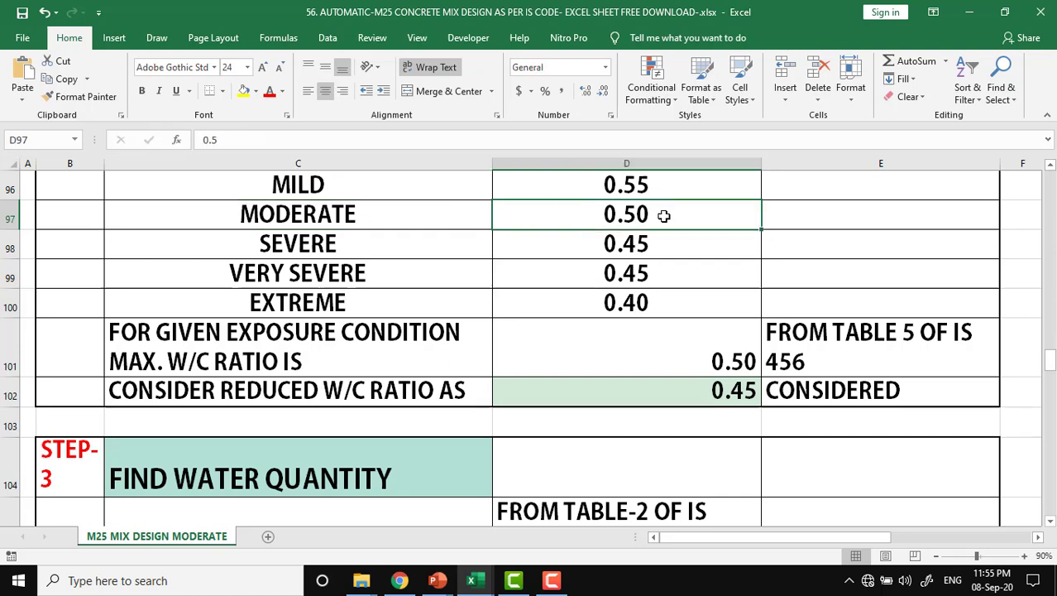
left_click(719, 351)
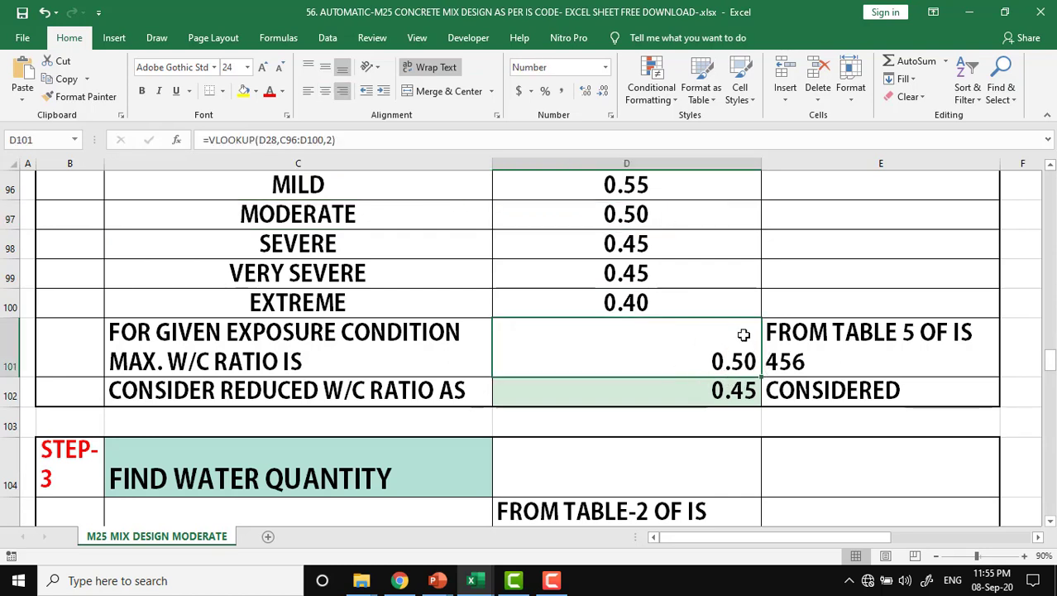
left_click(319, 395)
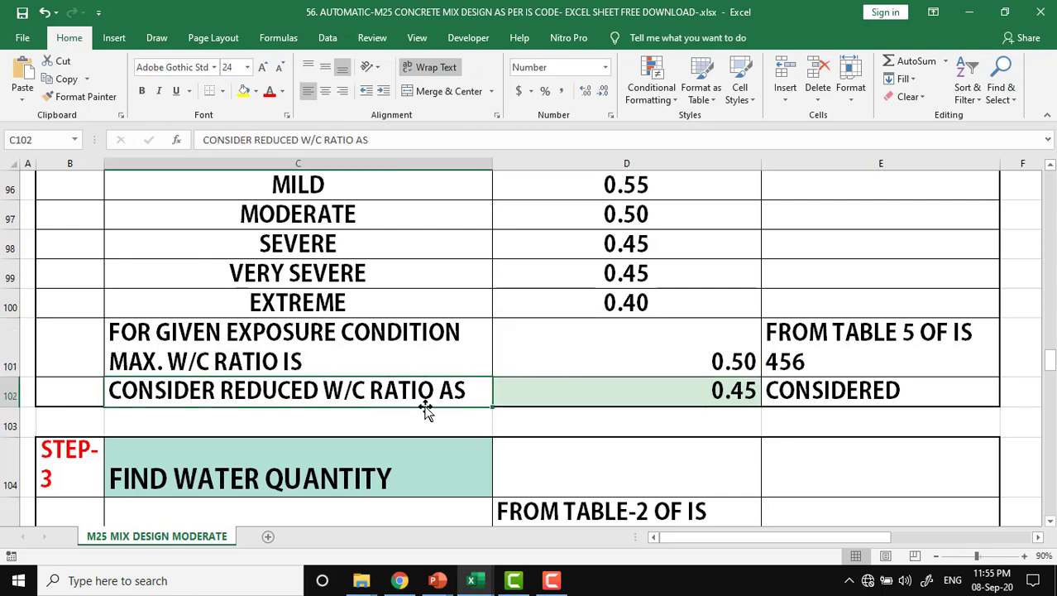
left_click(645, 393)
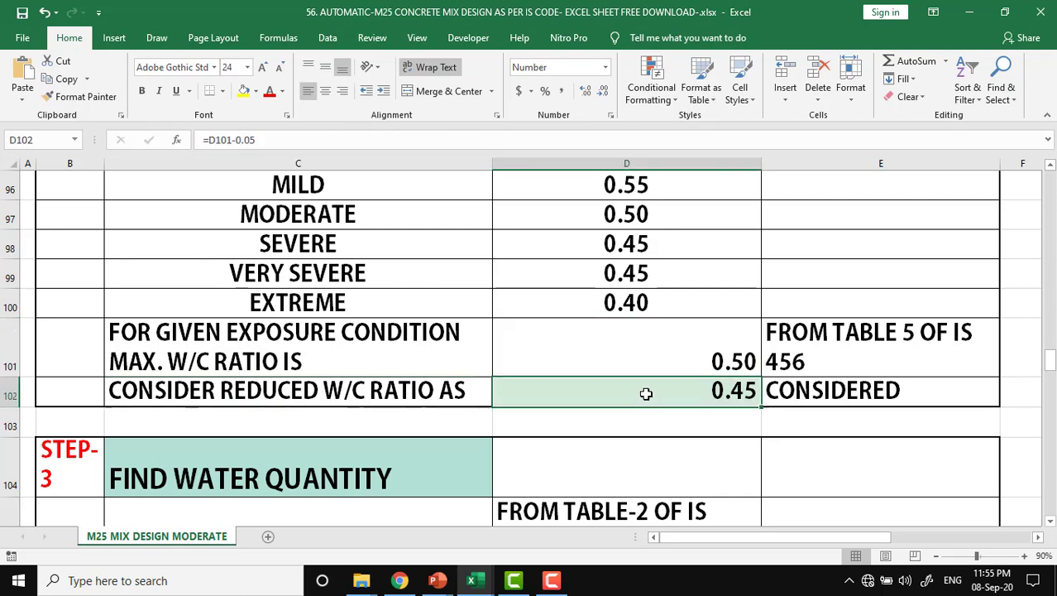
left_click(708, 347)
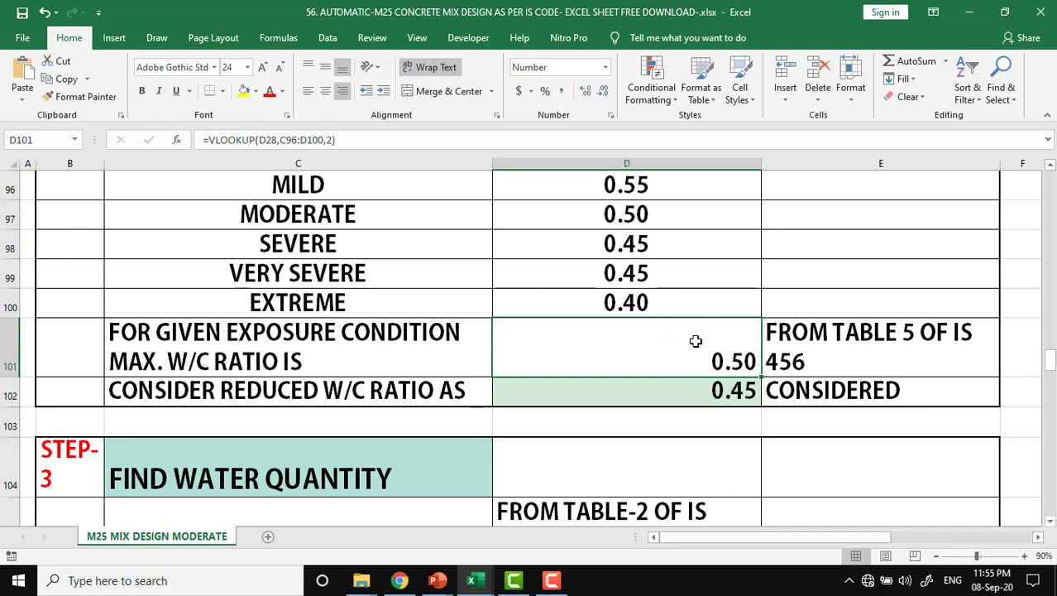
left_click(705, 392)
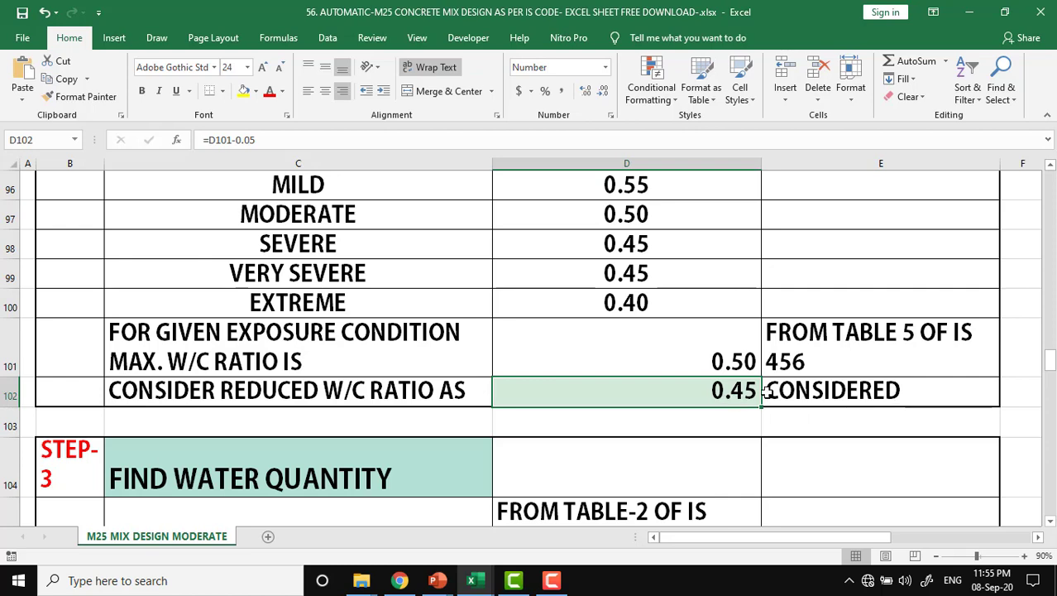
scroll(766, 392, "down", 3)
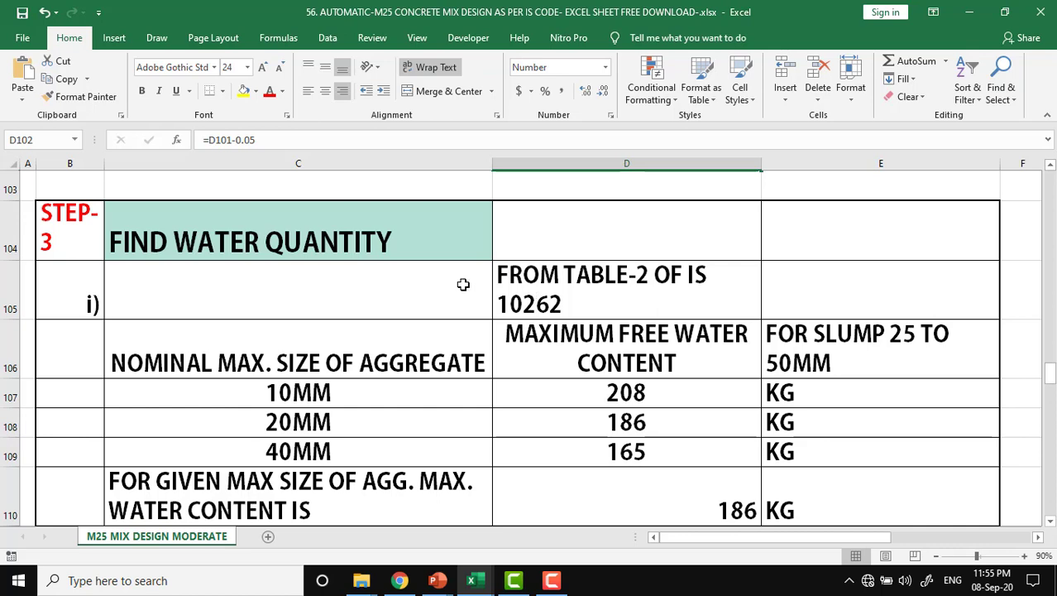
left_click(66, 242)
left_click(257, 241)
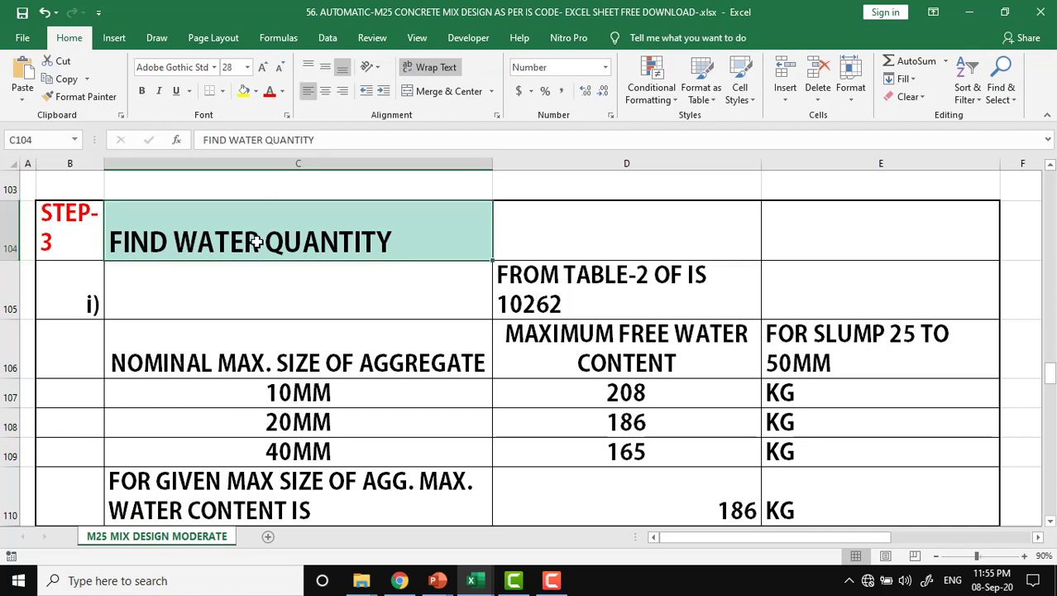
left_click(372, 299)
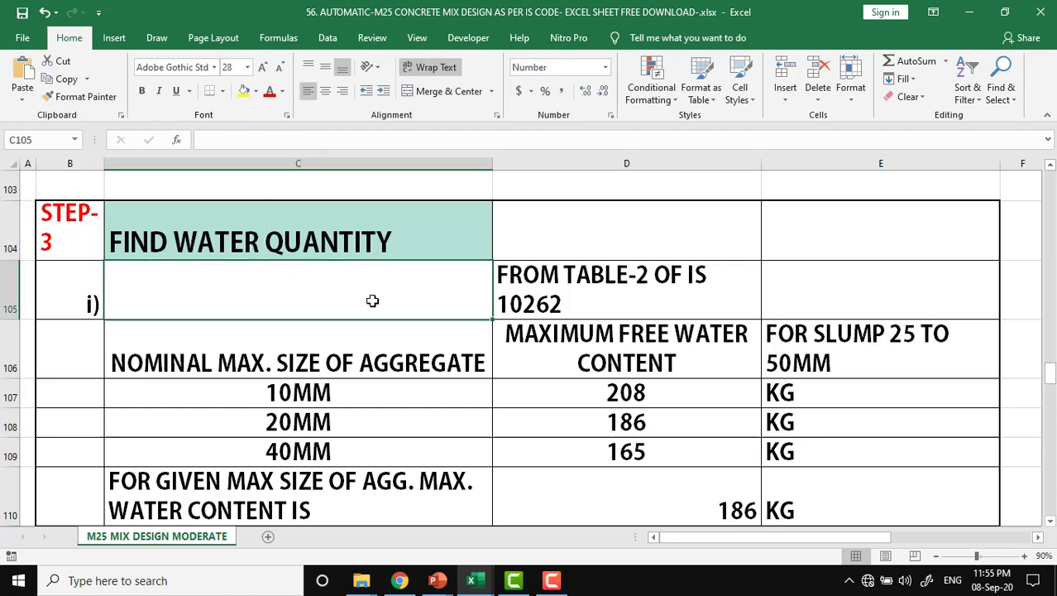
left_click(544, 290)
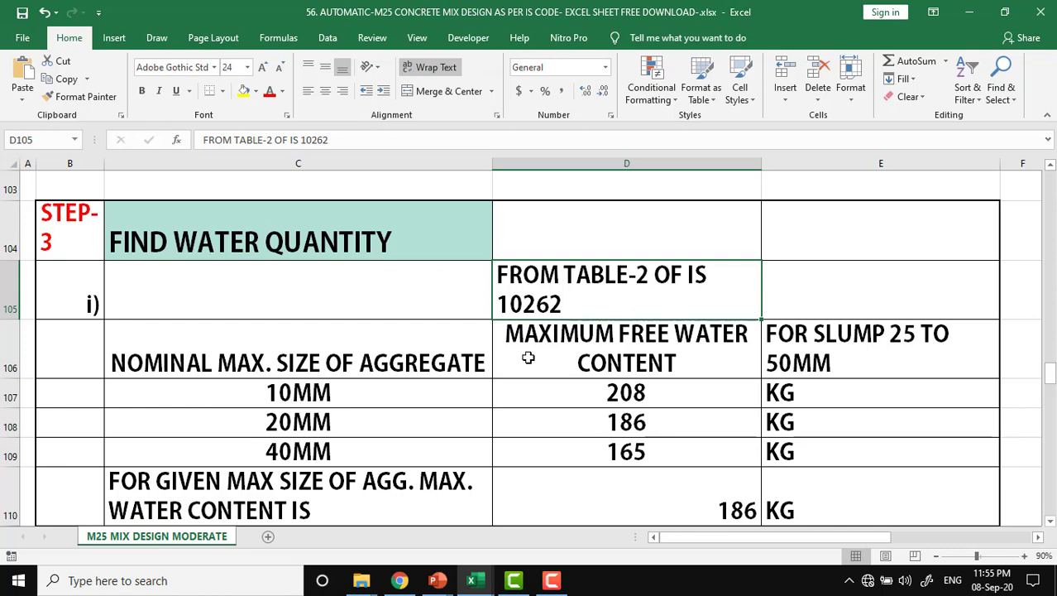
left_click(321, 357)
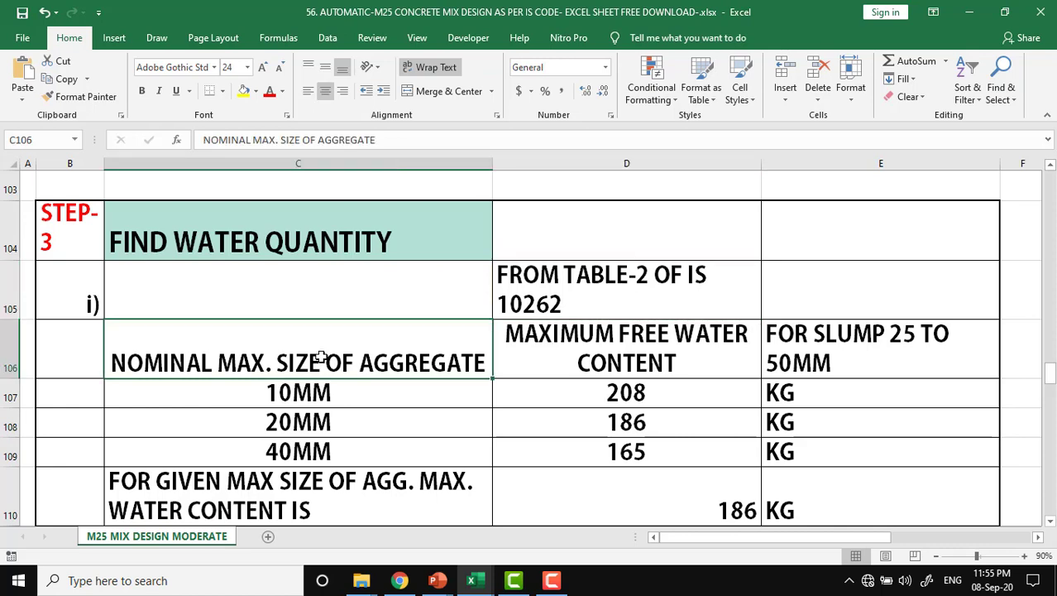
left_click(372, 397)
left_click(366, 431)
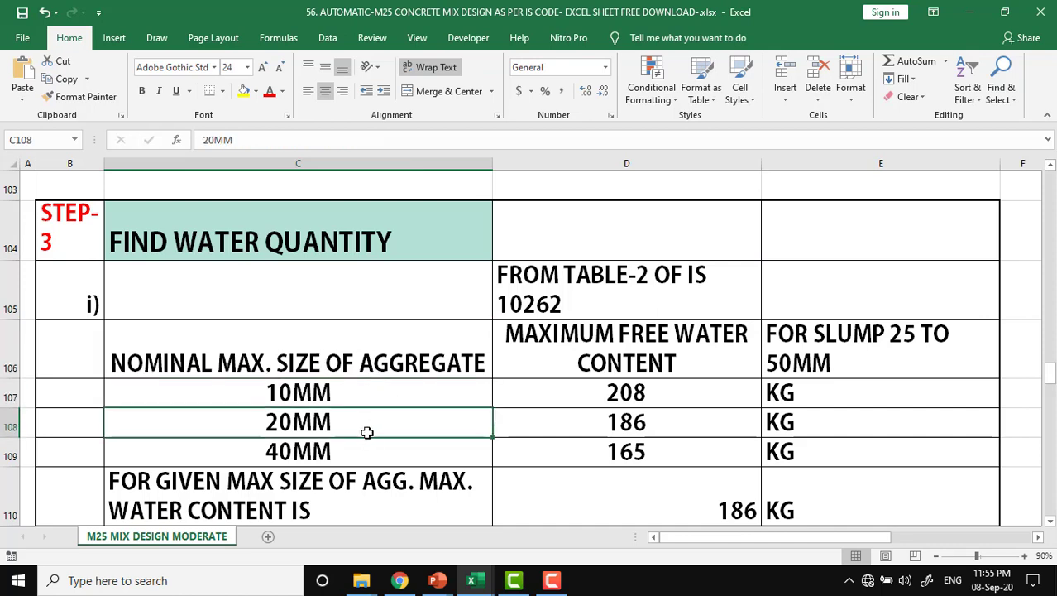
left_click(363, 457)
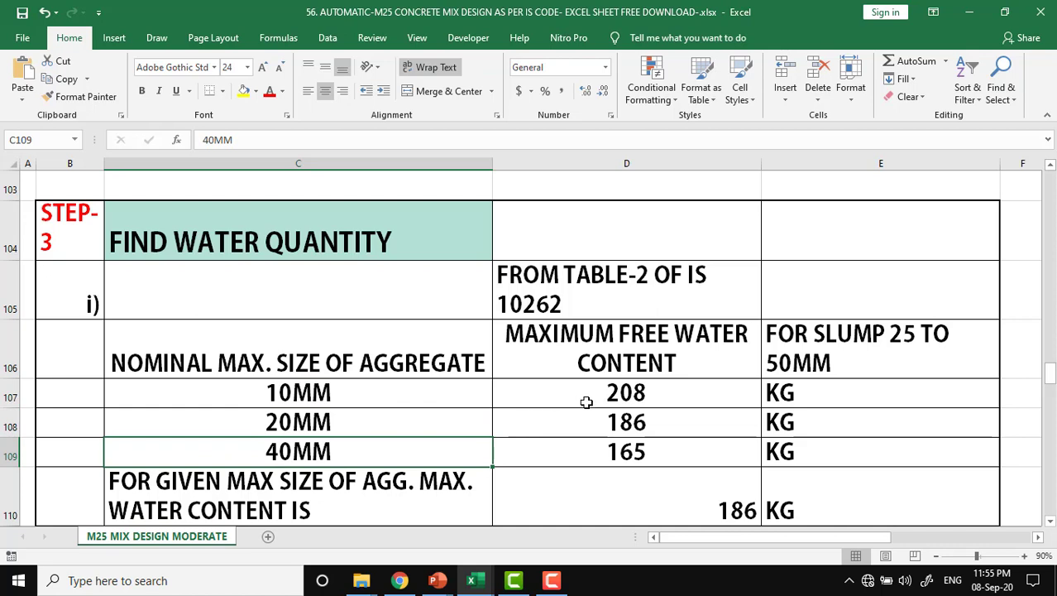
left_click(684, 395)
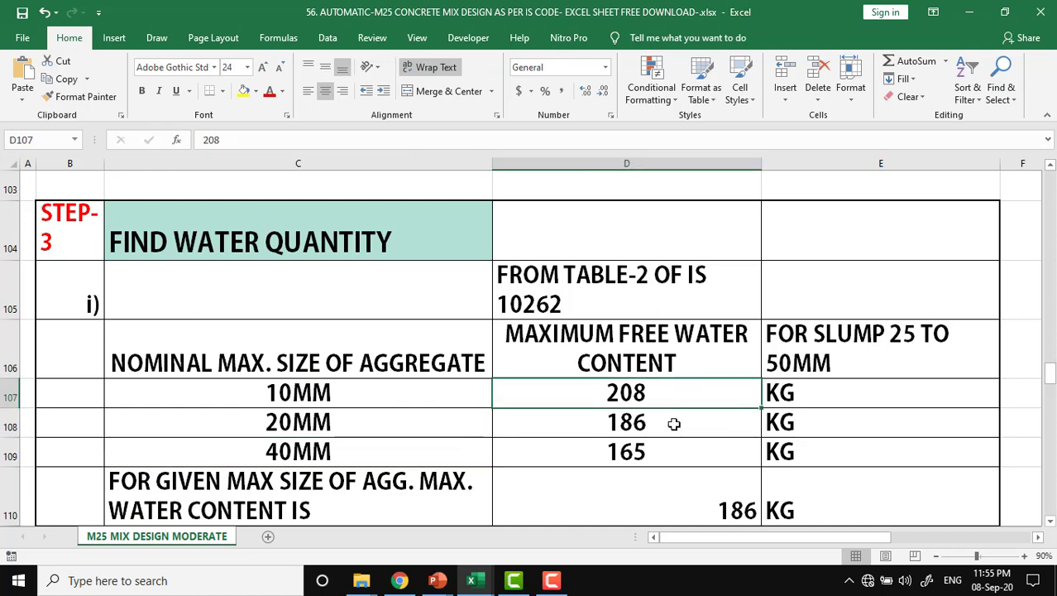
left_click(674, 424)
left_click(671, 453)
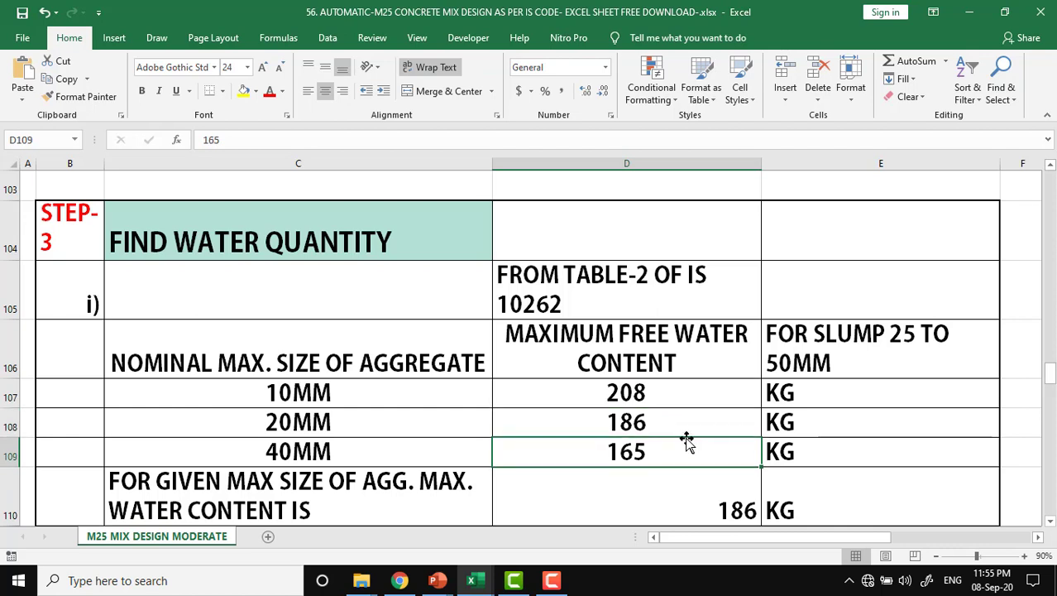
left_click(881, 348)
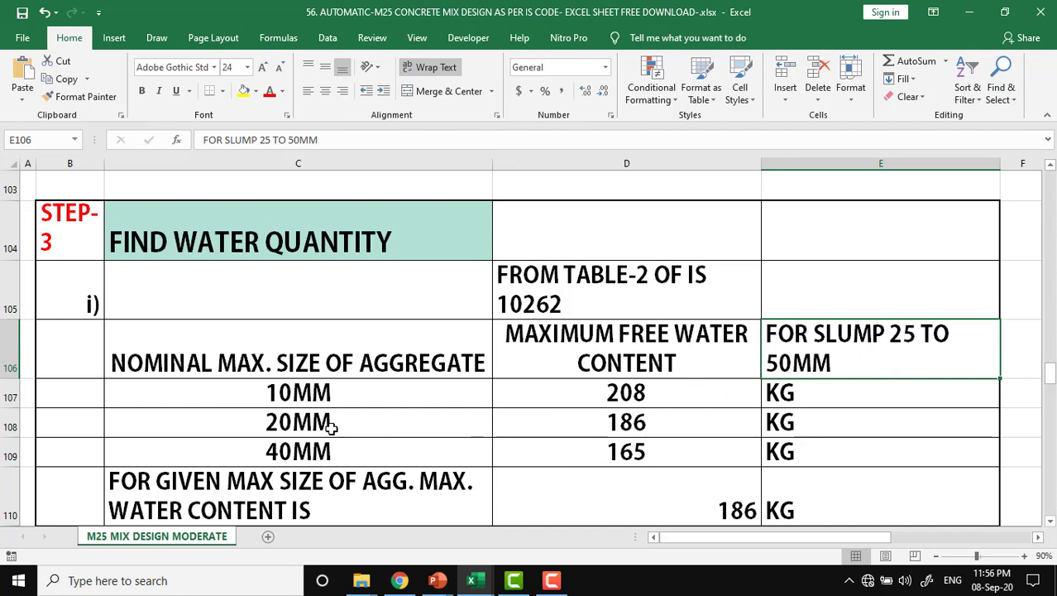
left_click(251, 422)
left_click(650, 420)
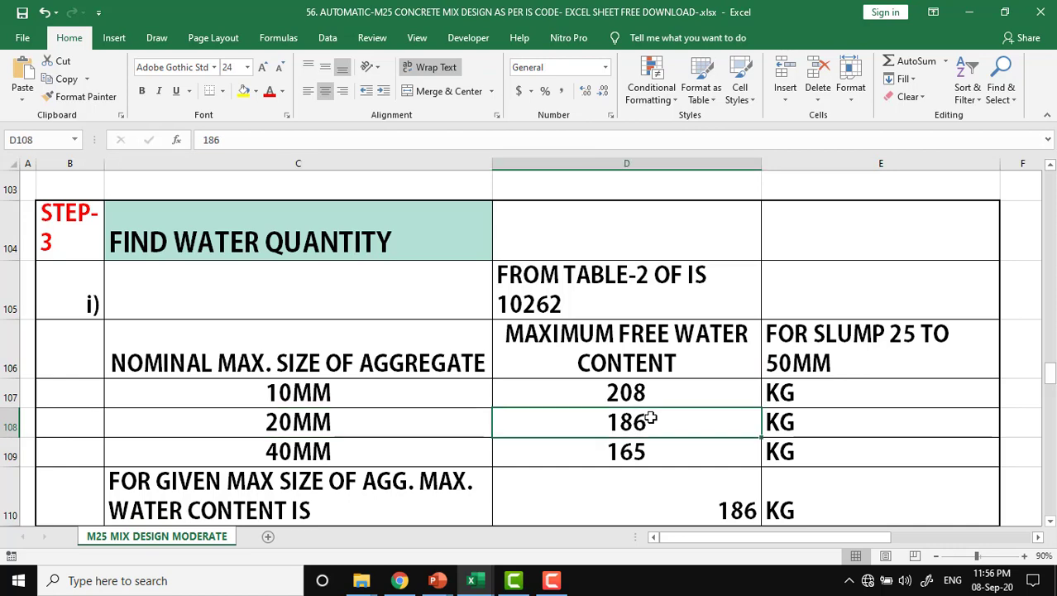
scroll(650, 418, "down", 1)
left_click(721, 416)
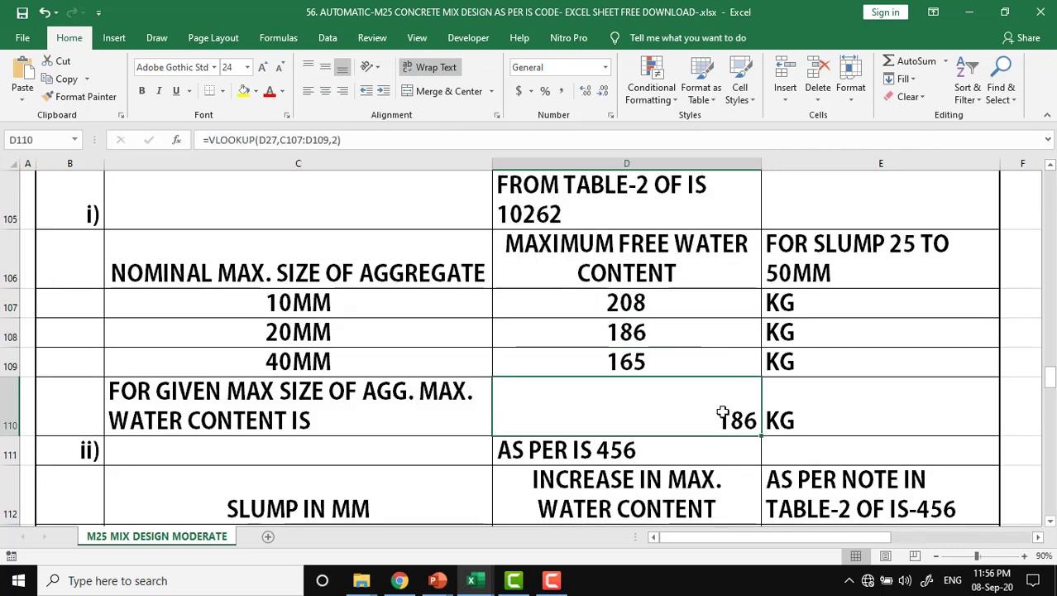
left_click(939, 260)
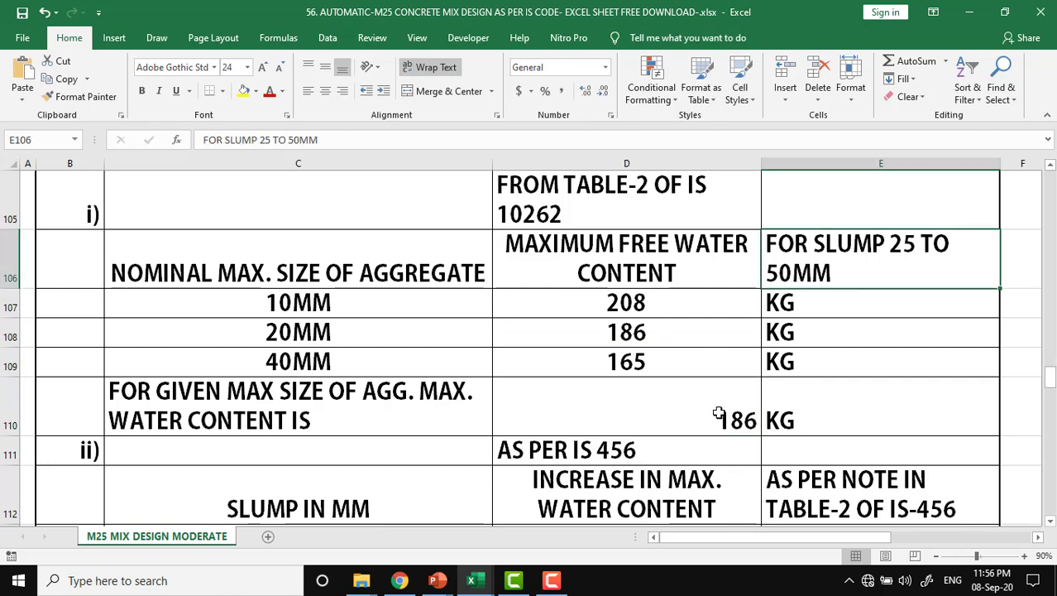
left_click(719, 414)
scroll(718, 414, "down", 2)
scroll(718, 414, "down", 1)
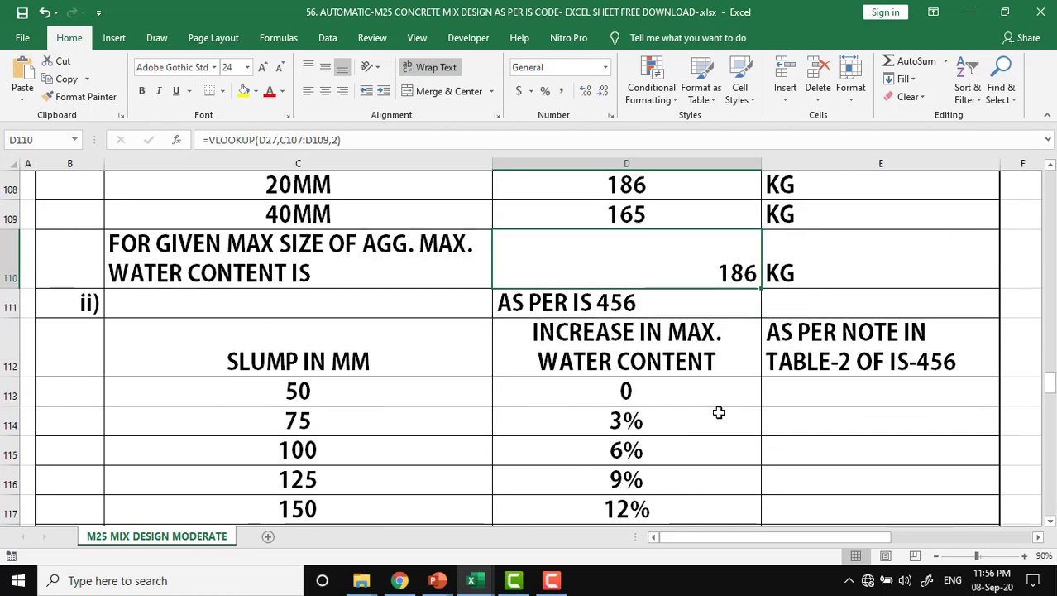
scroll(719, 414, "down", 1)
scroll(719, 413, "down", 1)
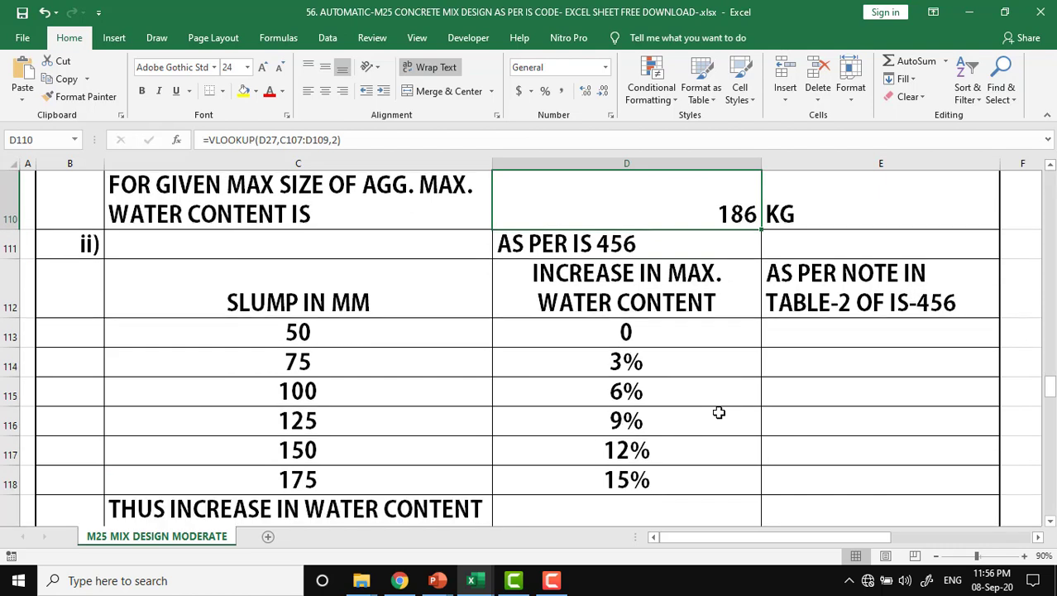
left_click(356, 332)
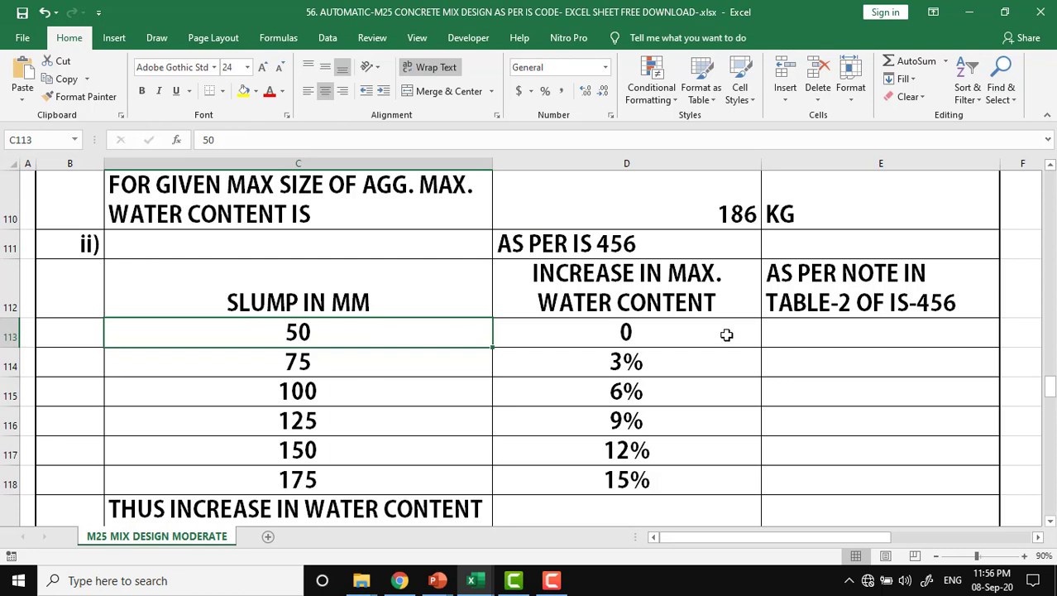
left_click(726, 334)
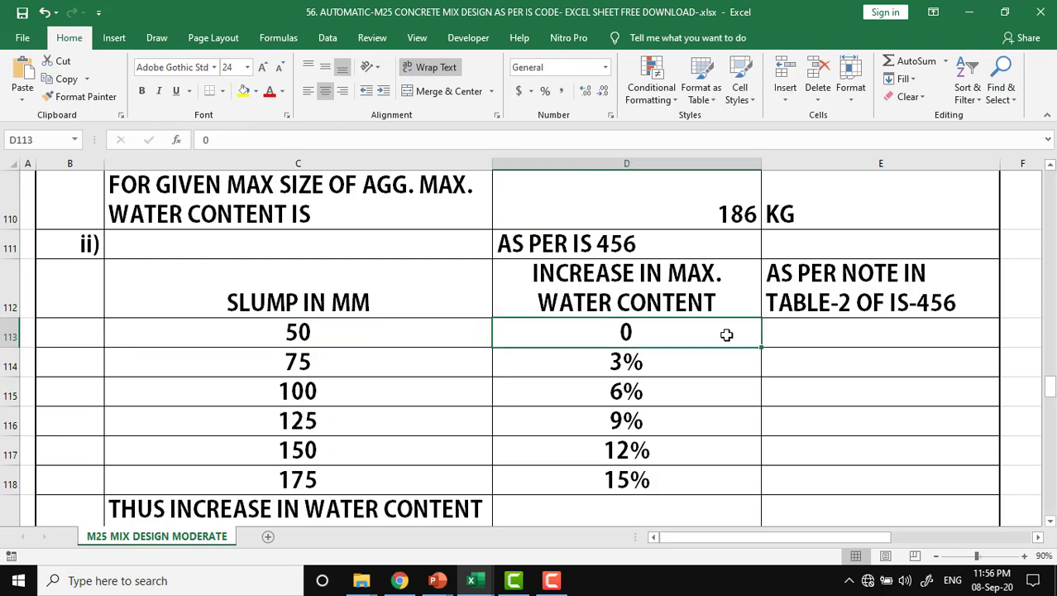
left_click(402, 371)
left_click(643, 372)
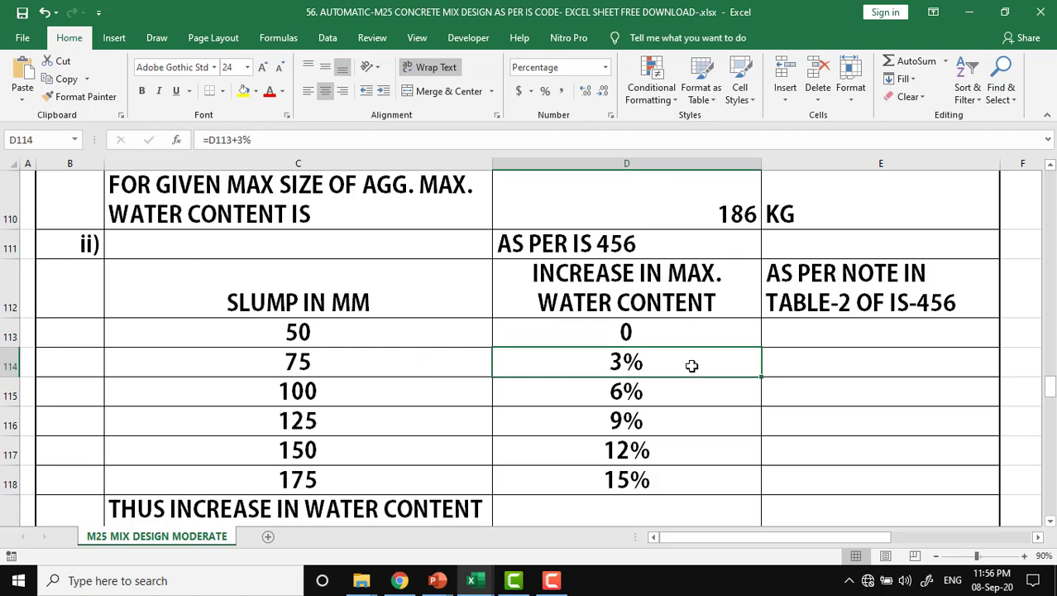
left_click(685, 391)
left_click(682, 423)
left_click(681, 455)
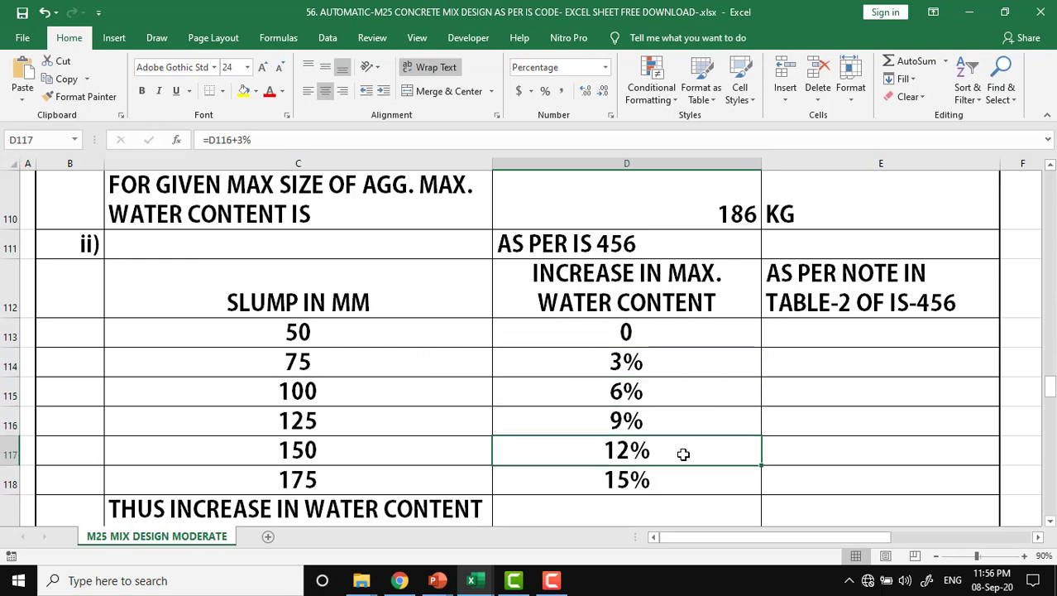
left_click(354, 486)
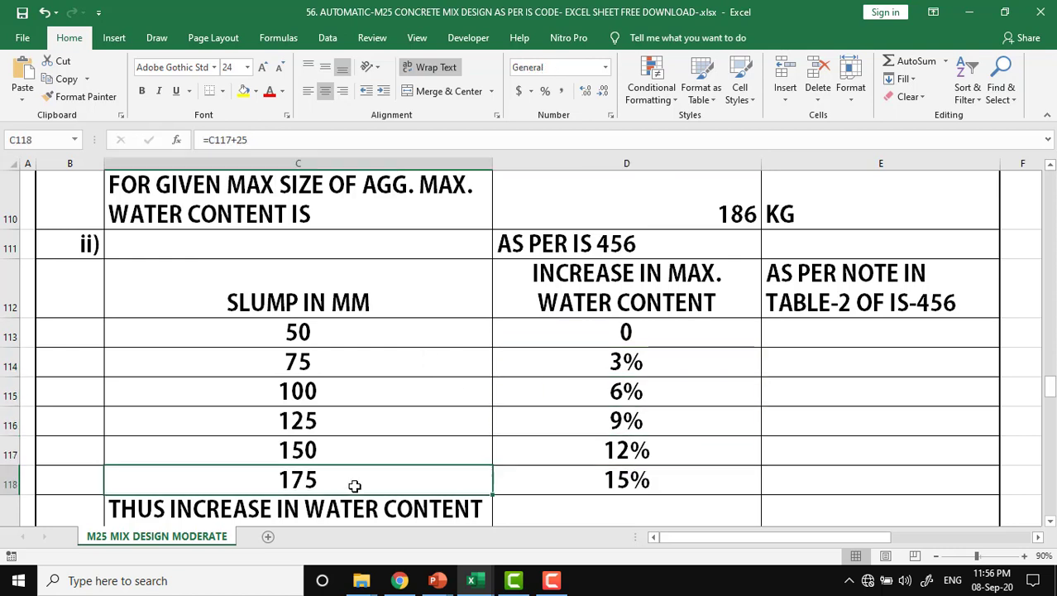
left_click(668, 483)
scroll(668, 484, "down", 1)
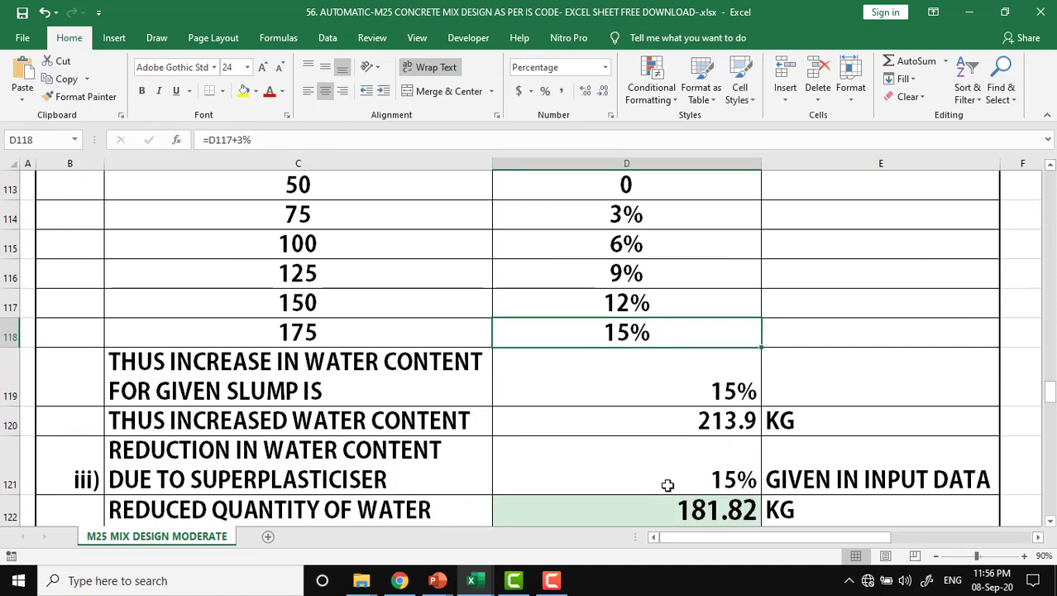
left_click(696, 384)
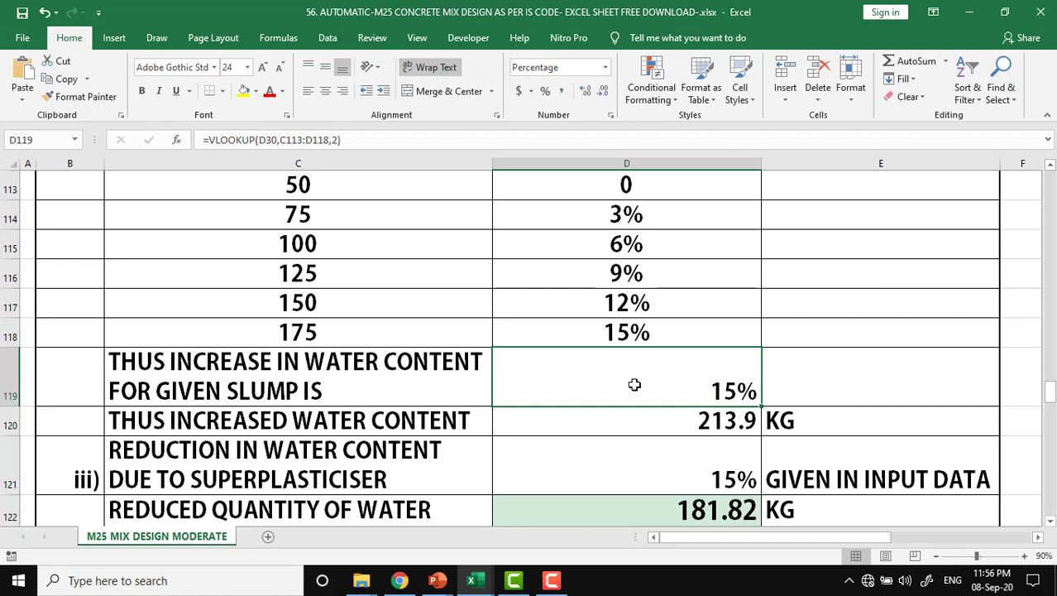
scroll(635, 384, "up", 1)
left_click(713, 207)
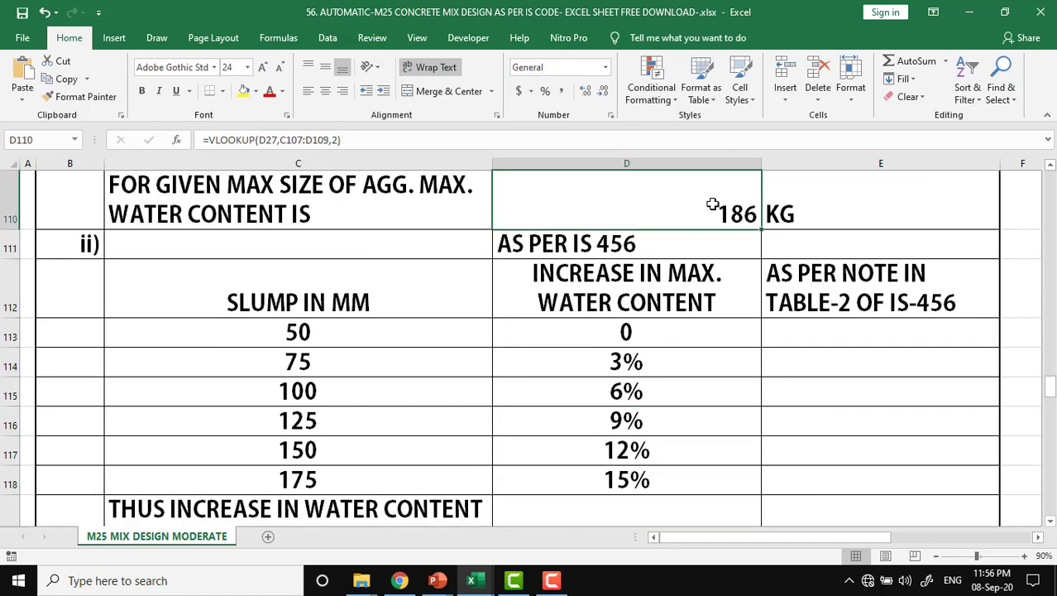
scroll(623, 392, "down", 1)
scroll(623, 392, "down", 1)
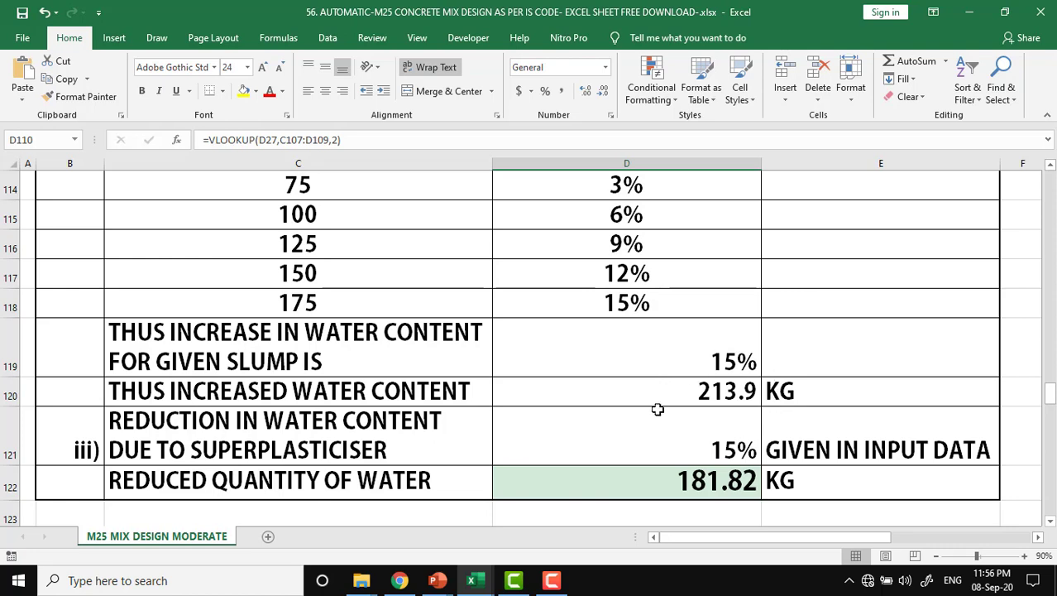
left_click(586, 394)
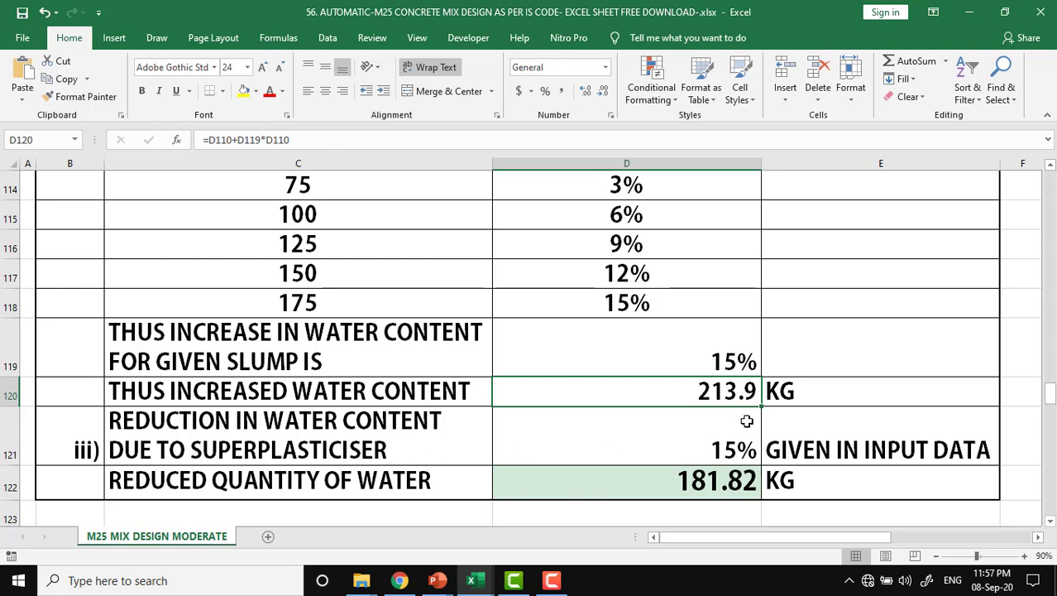
left_click(808, 440)
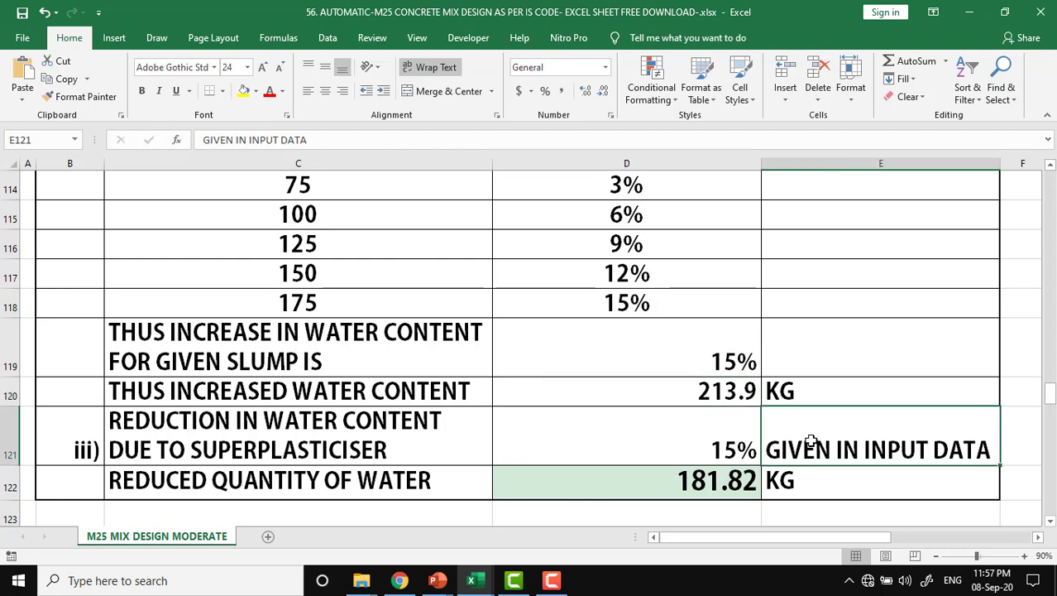
left_click(704, 441)
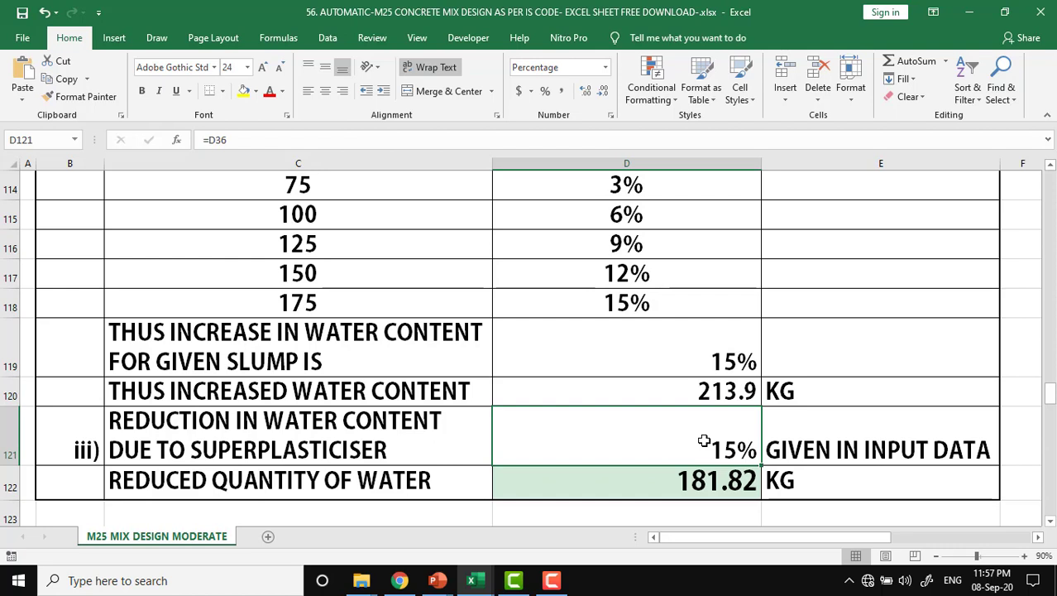
left_click(682, 392)
left_click(701, 446)
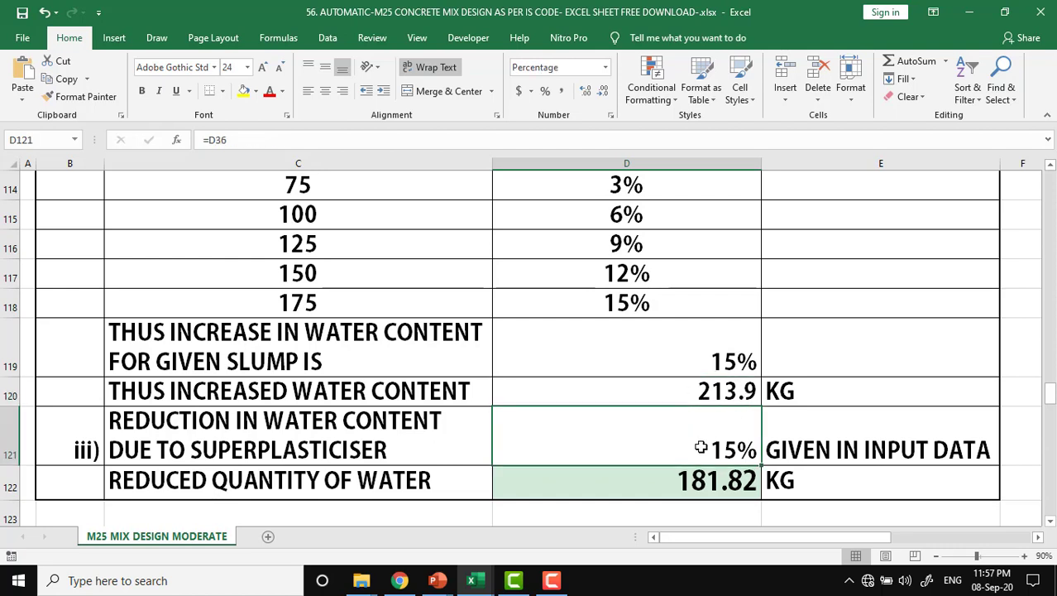
left_click(642, 484)
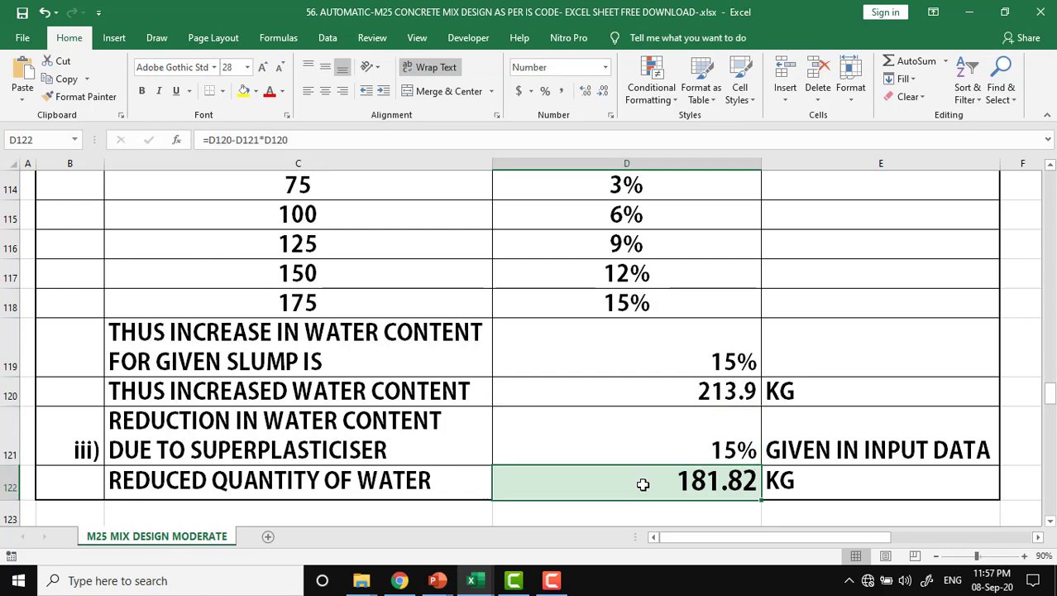
scroll(642, 483, "down", 1)
scroll(642, 484, "down", 1)
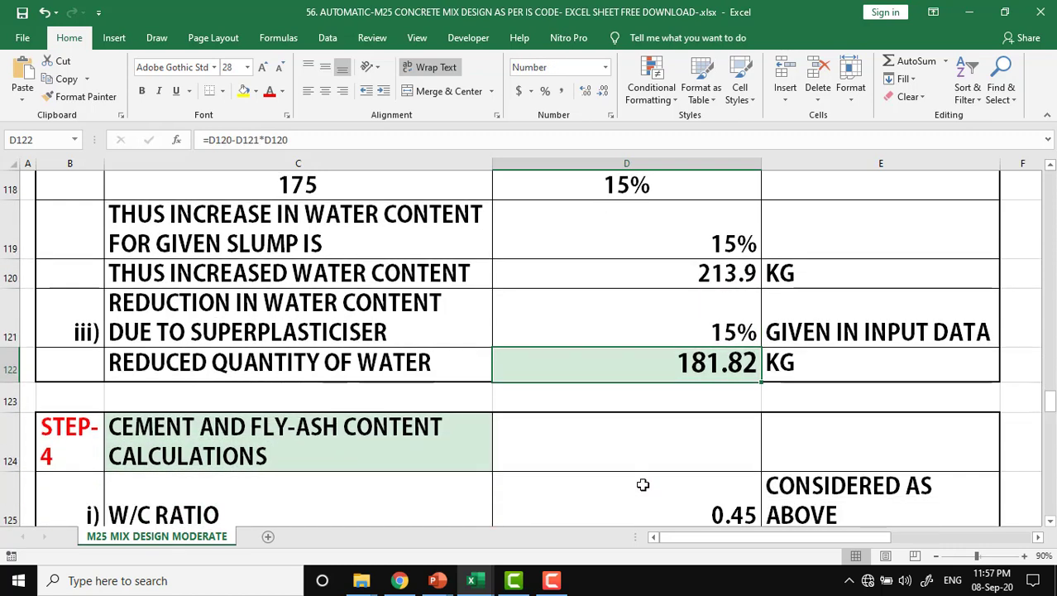
scroll(643, 483, "down", 1)
scroll(643, 484, "down", 1)
scroll(645, 484, "down", 1)
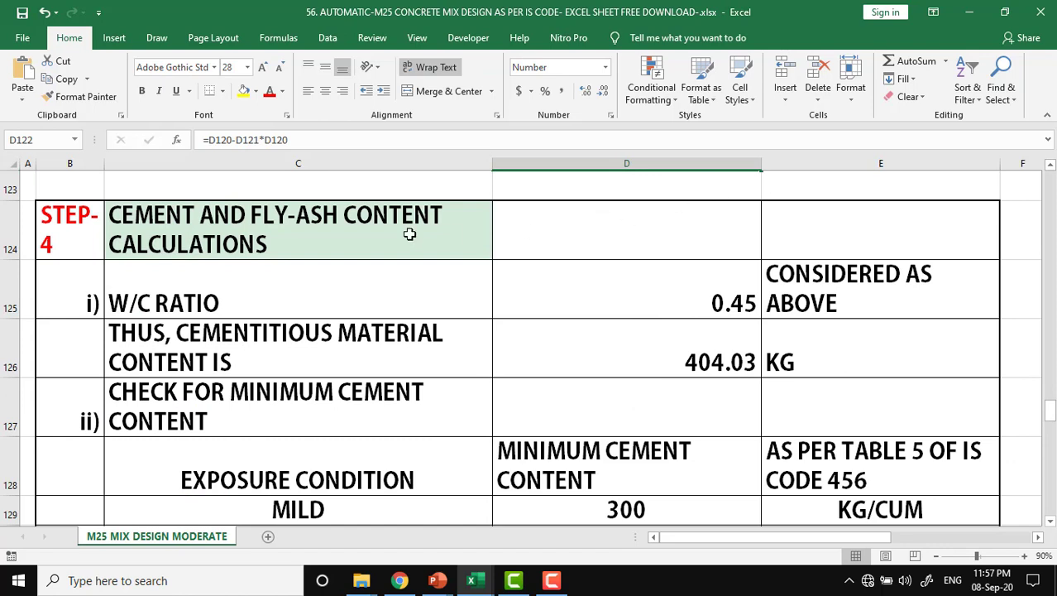
left_click(263, 240)
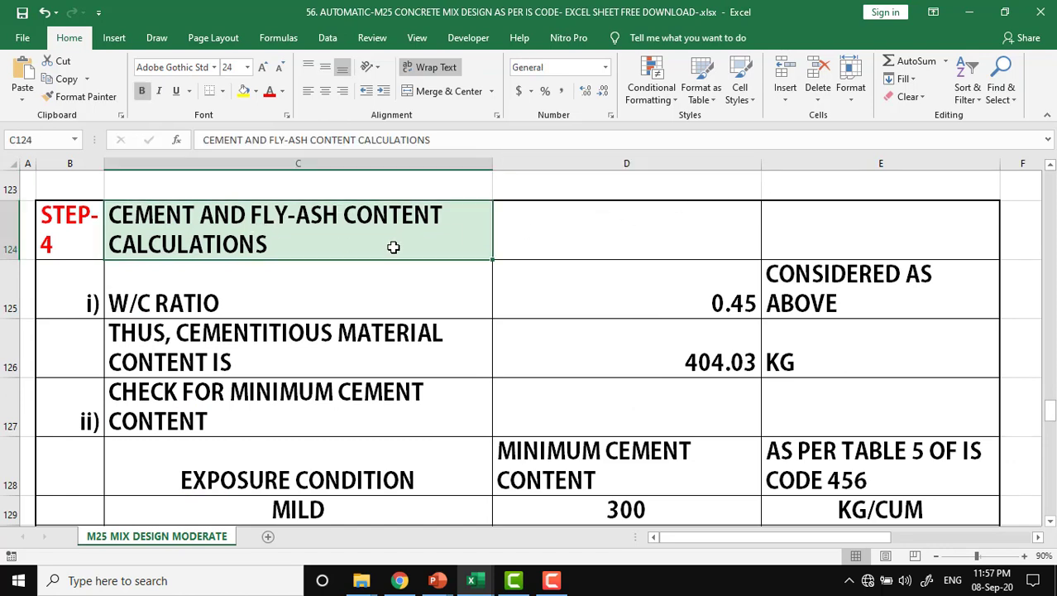
left_click(720, 303)
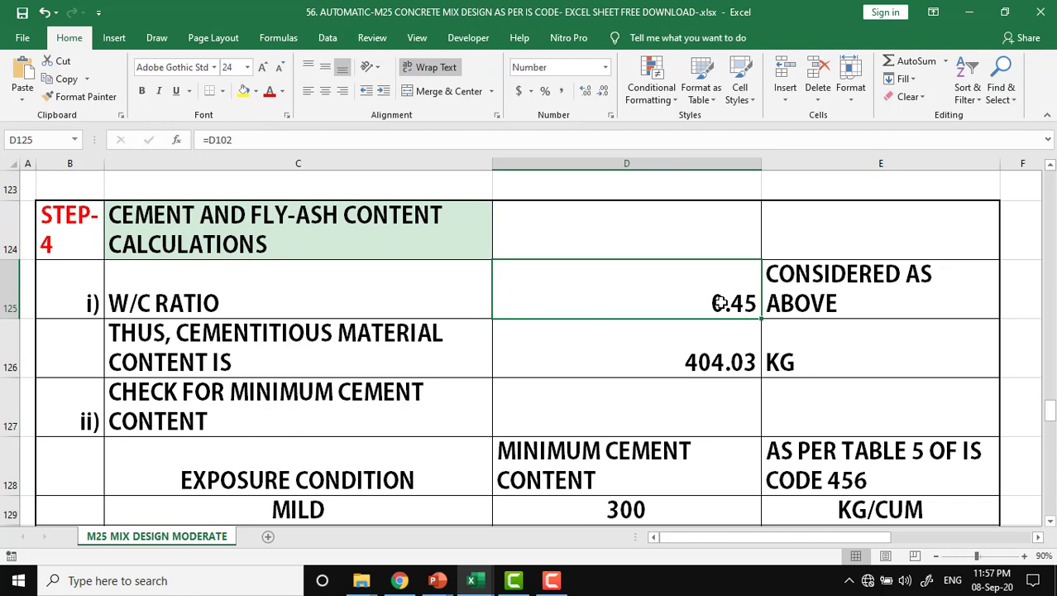
left_click(338, 296)
left_click(595, 295)
left_click(633, 361)
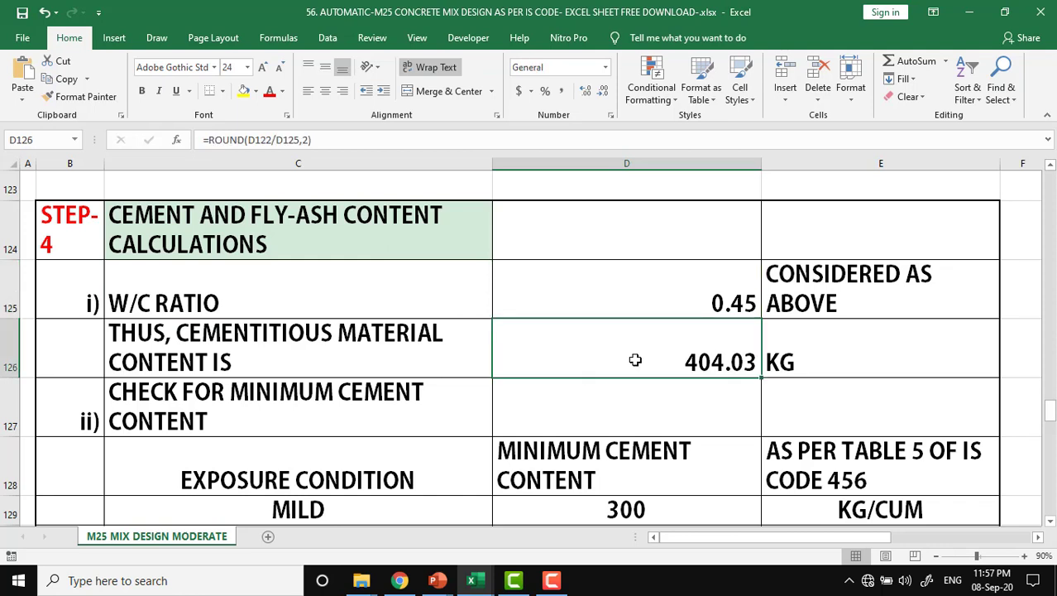
scroll(634, 359, "up", 1)
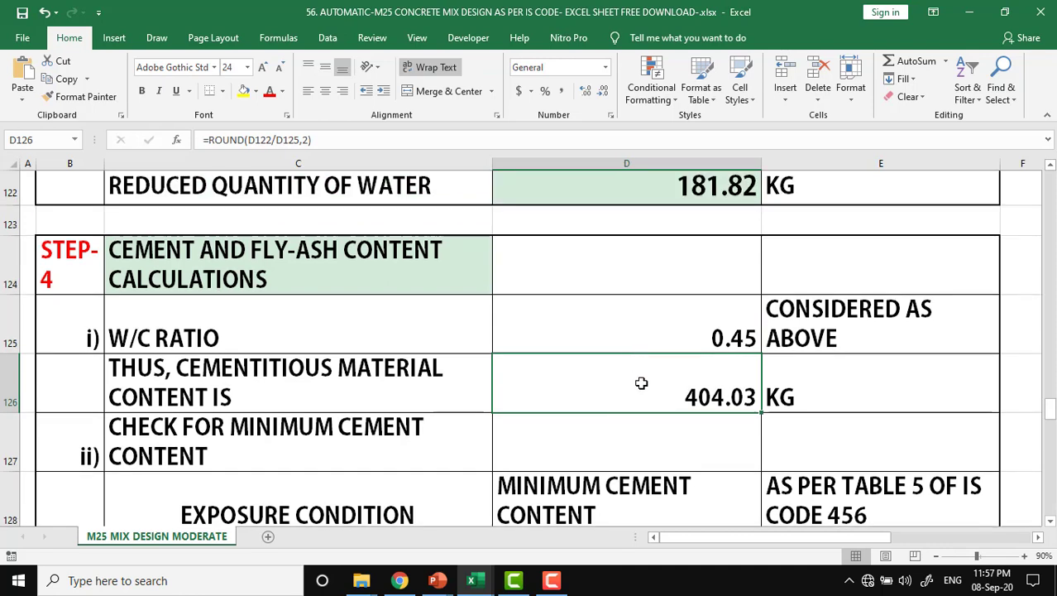
left_click(662, 189)
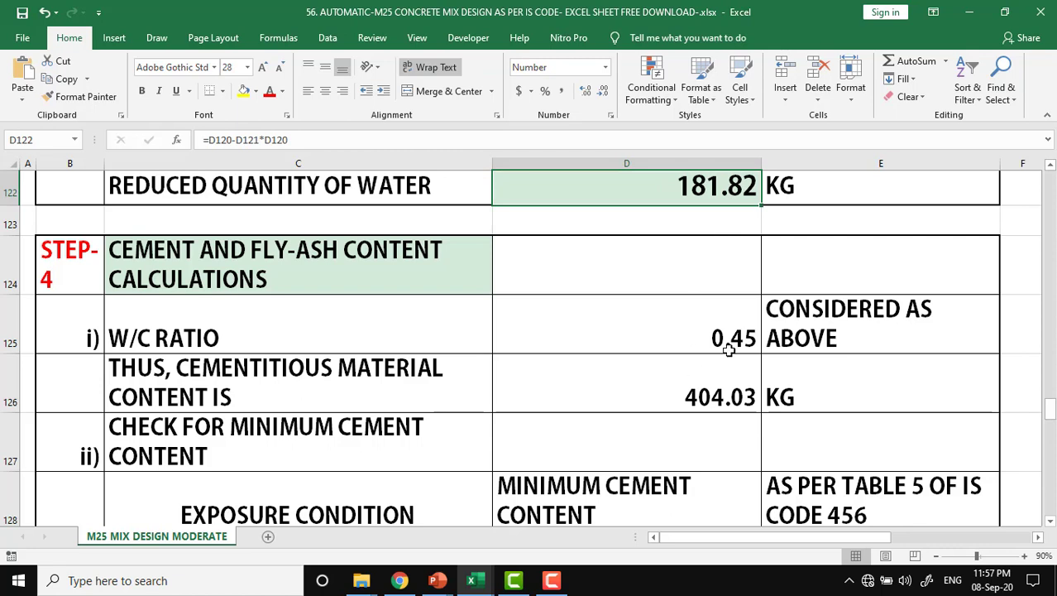
left_click(642, 381)
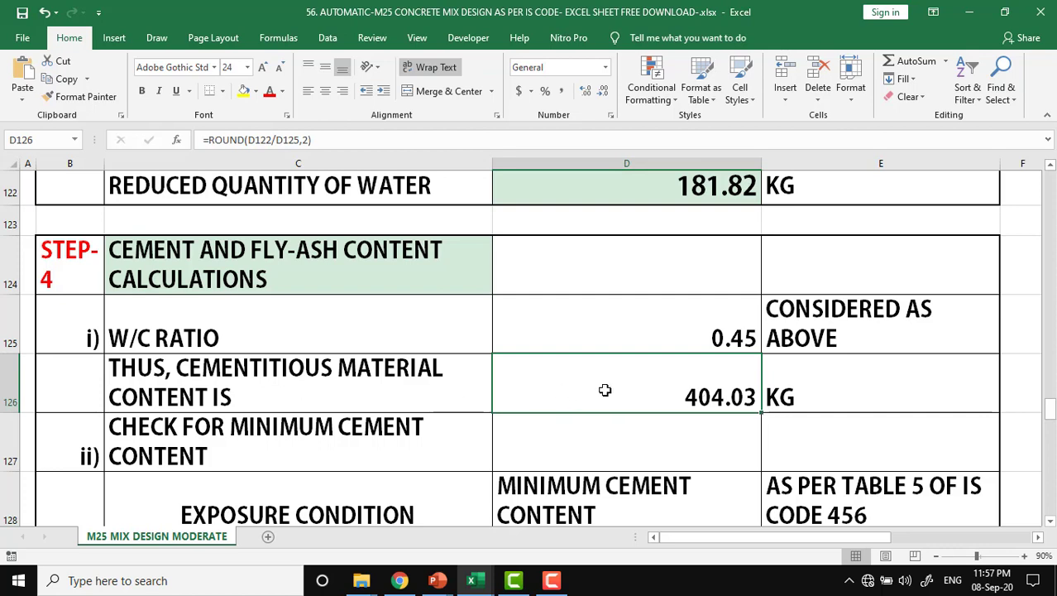
scroll(605, 390, "down", 1)
scroll(605, 390, "down", 1)
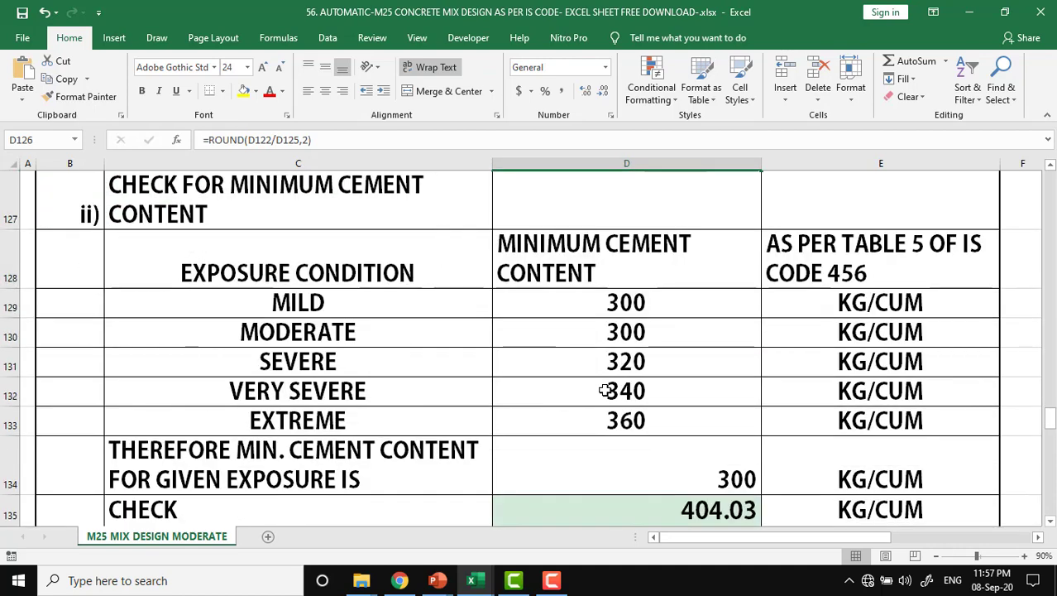
- Inspect the minimum cement content table heading and its IS 456 reference
scroll(608, 390, "up", 1)
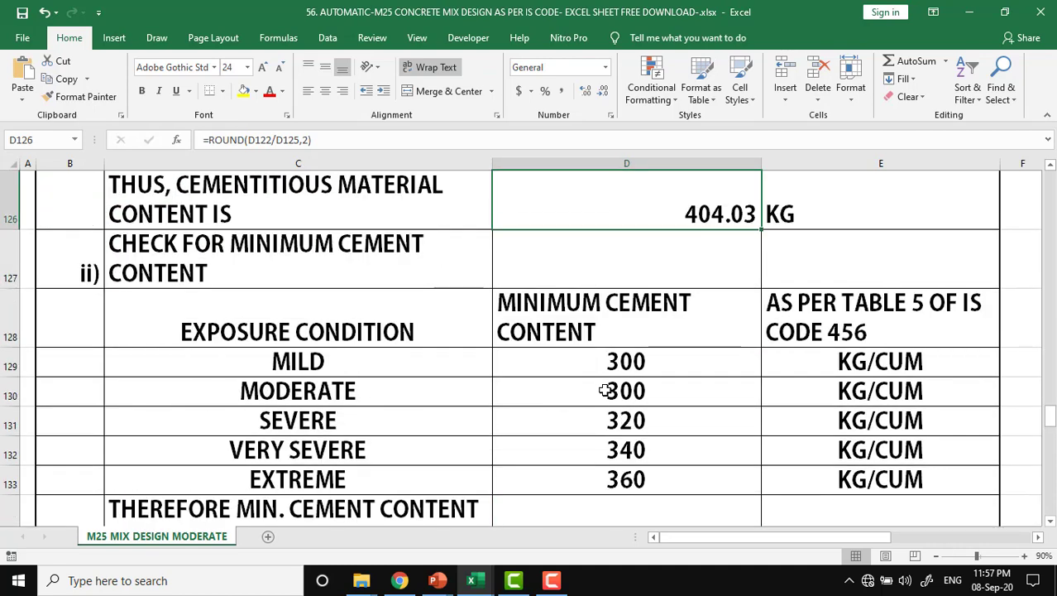
left_click(357, 330)
left_click(812, 315)
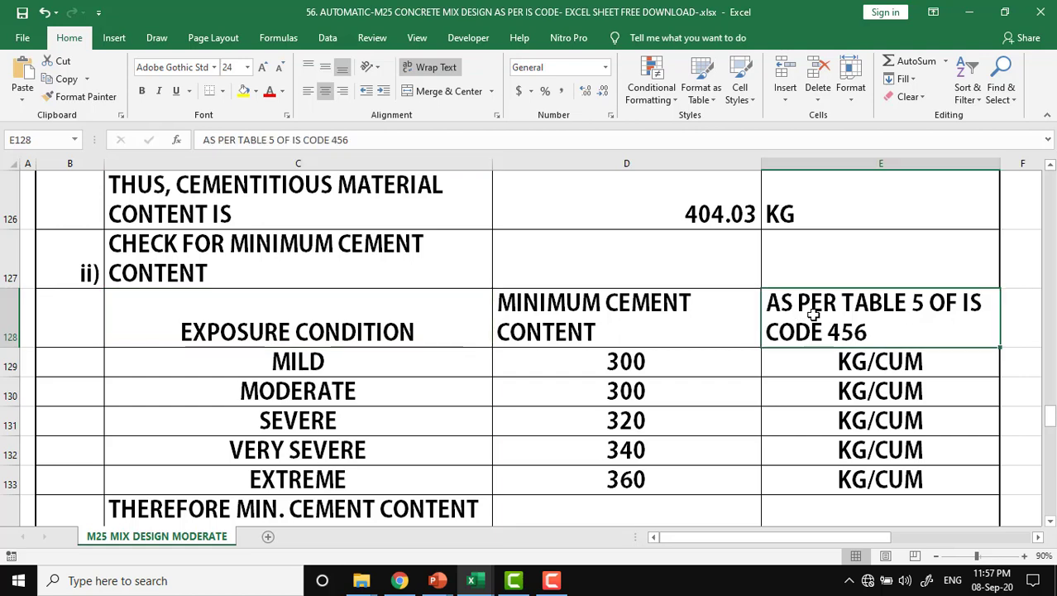
left_click(447, 318)
left_click(580, 319)
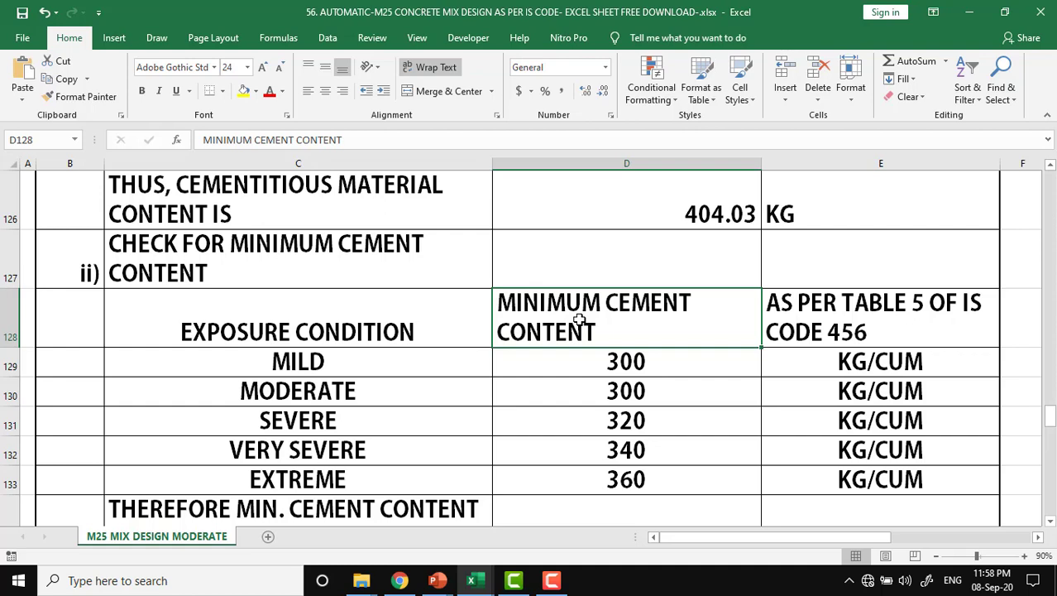
- Fill the exposure condition header row yellow and step through the exposure conditions MILD to EXTREME
left_click_drag(375, 332, 811, 325)
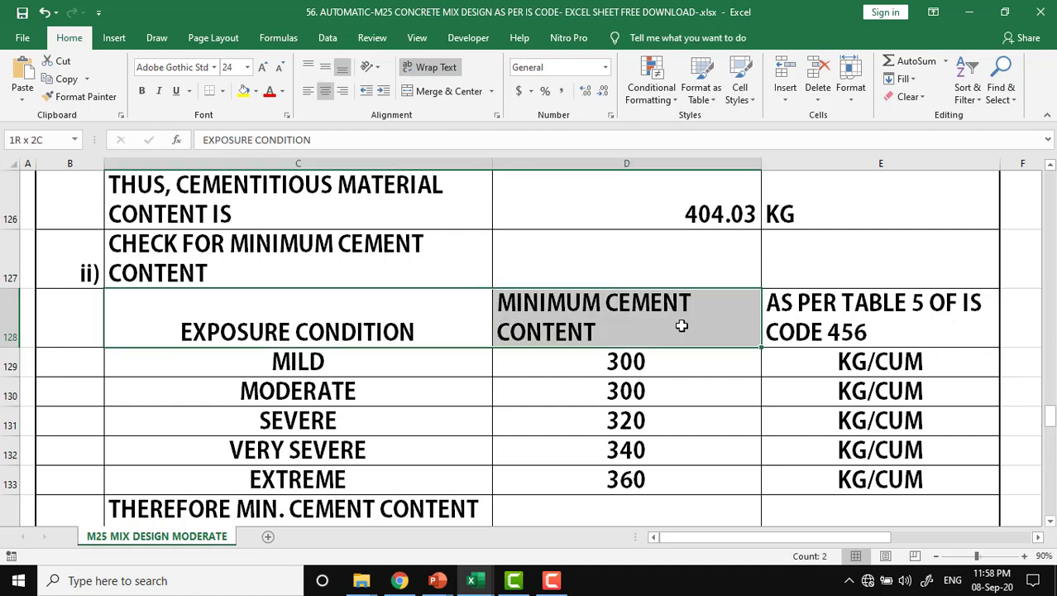
left_click(244, 90)
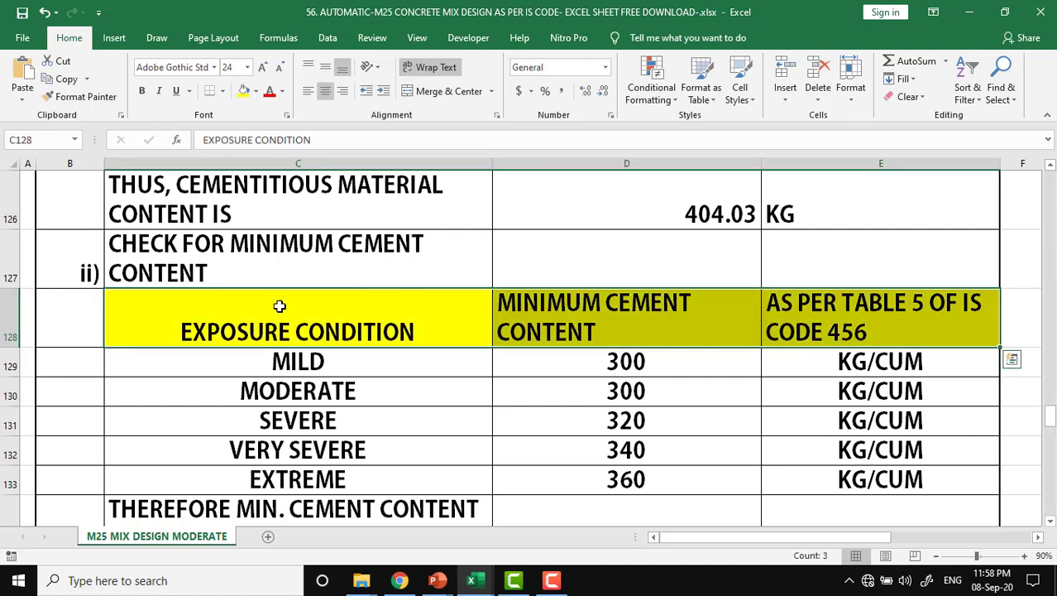
left_click(289, 361)
left_click(292, 386)
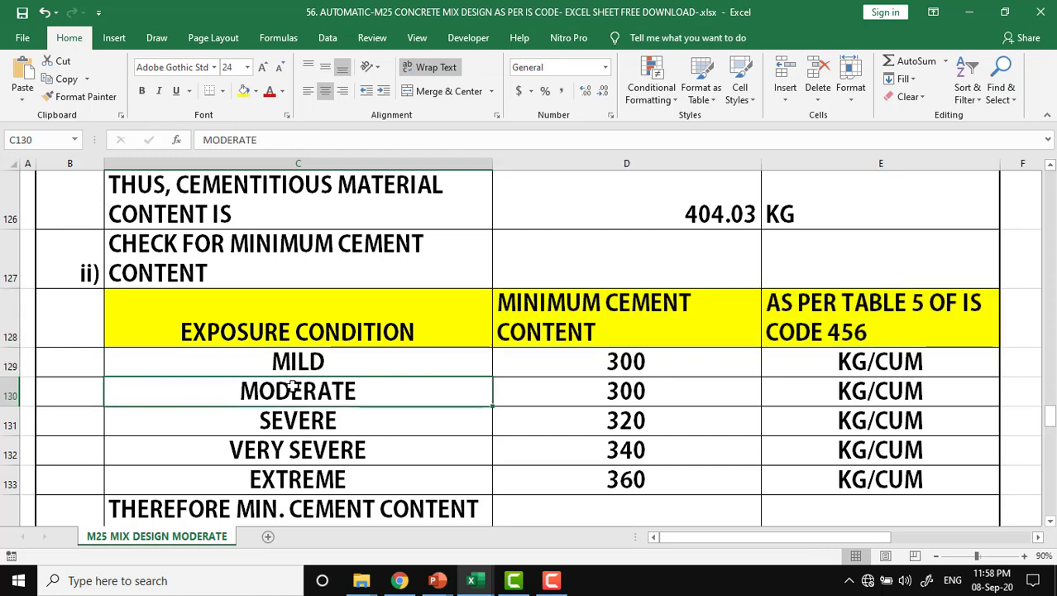
left_click(290, 420)
left_click(294, 449)
left_click(296, 483)
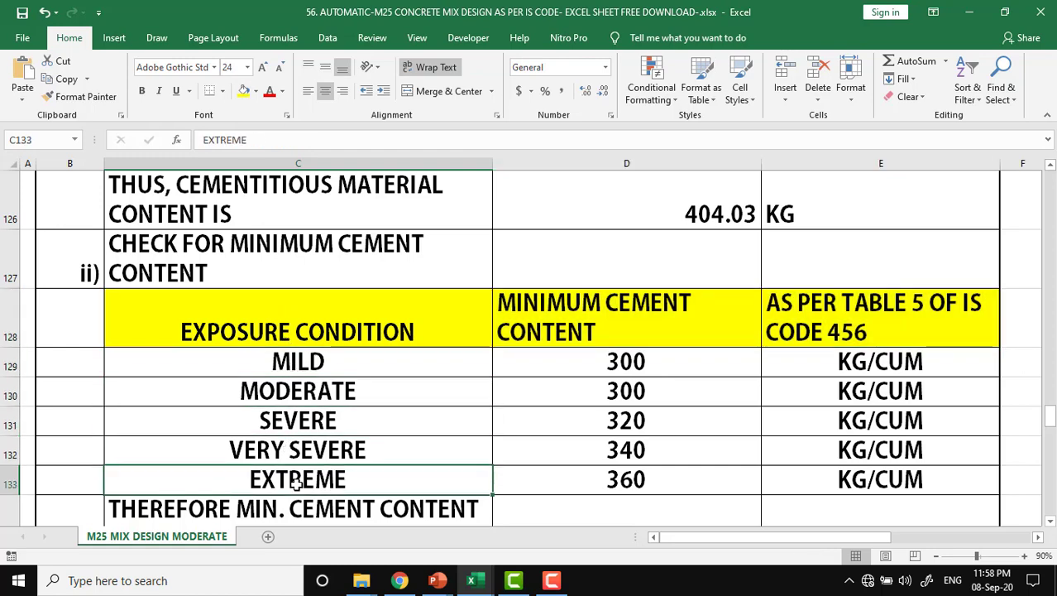
- Step through the minimum cement values up to 360 for EXTREME, highlighting MODERATE with 300
left_click(613, 319)
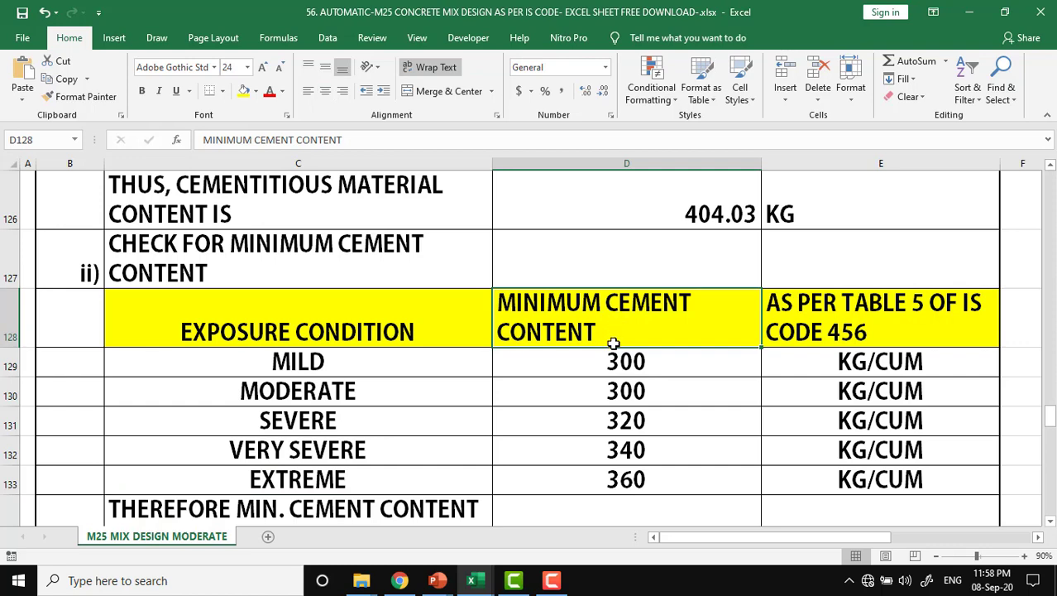
left_click(675, 366)
left_click(675, 393)
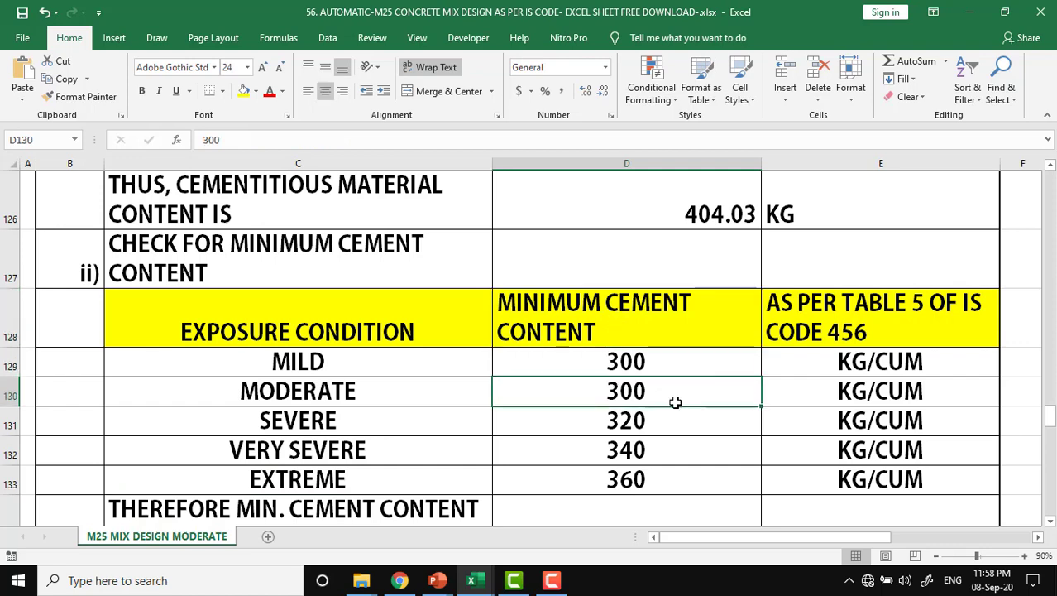
left_click(675, 420)
left_click(673, 446)
left_click(666, 484)
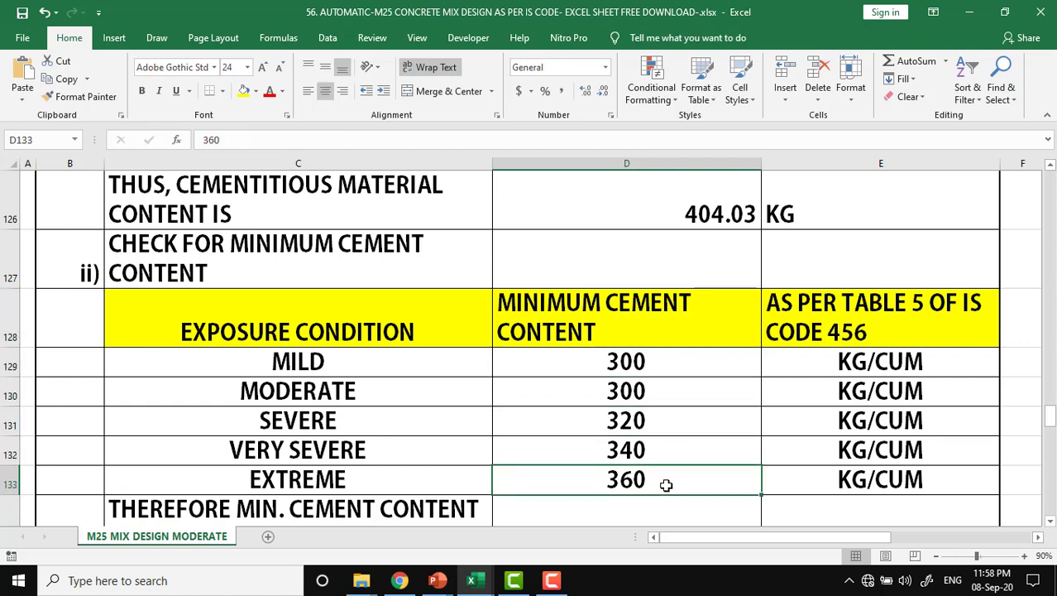
left_click(293, 393)
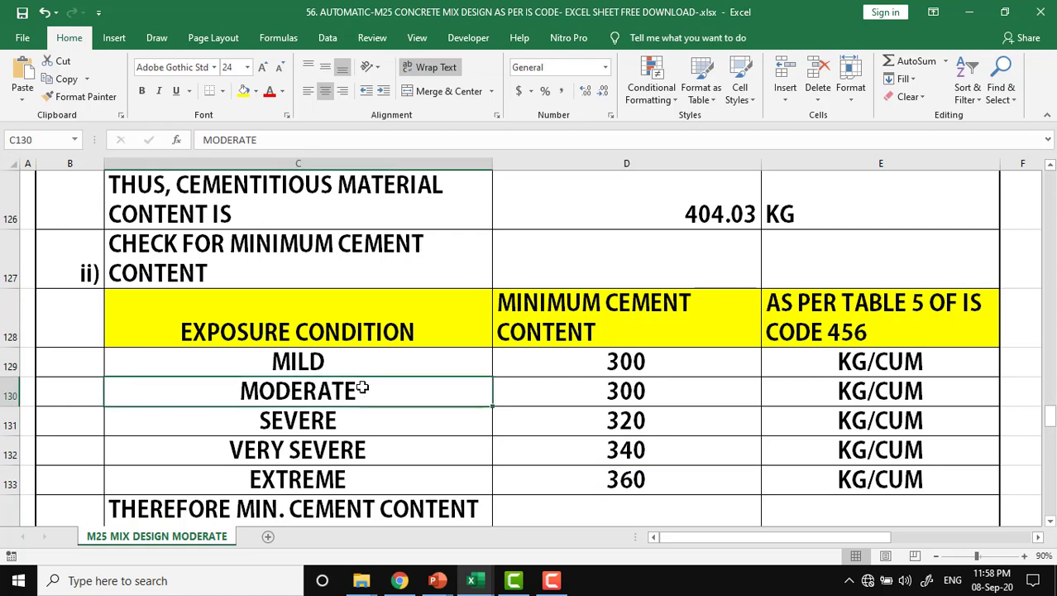
left_click(527, 387, "shift")
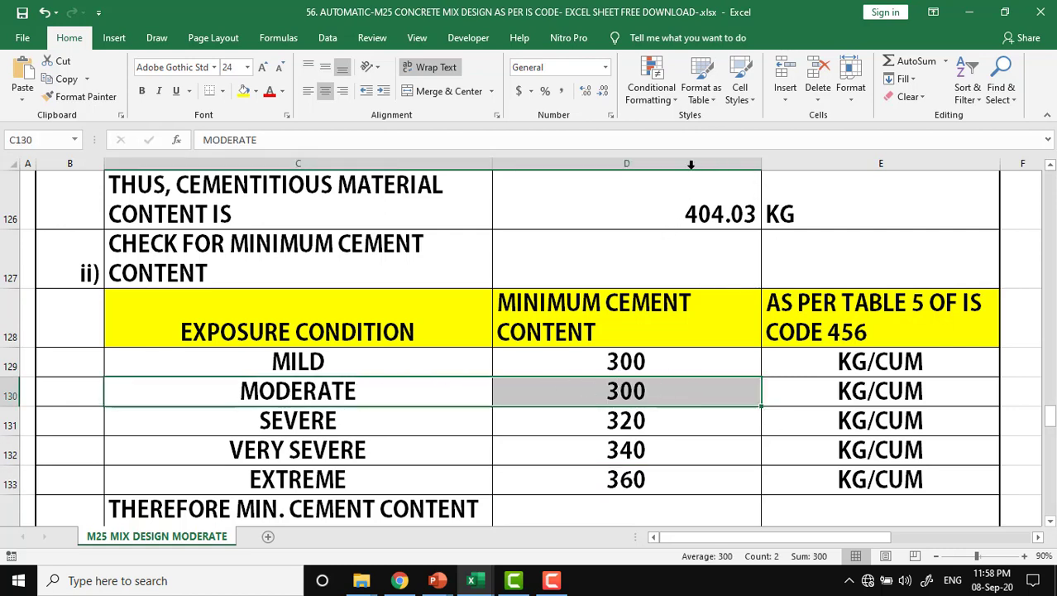
- Show the minimum cement lookup, cement content check, and chemical admixture dose formulas
scroll(644, 302, "down", 1)
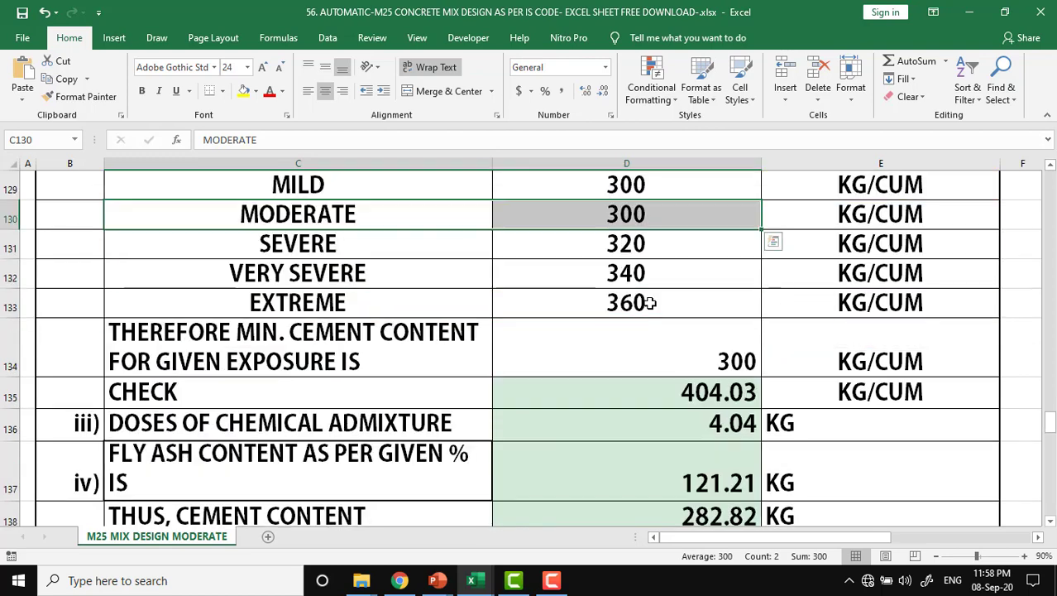
left_click(361, 350)
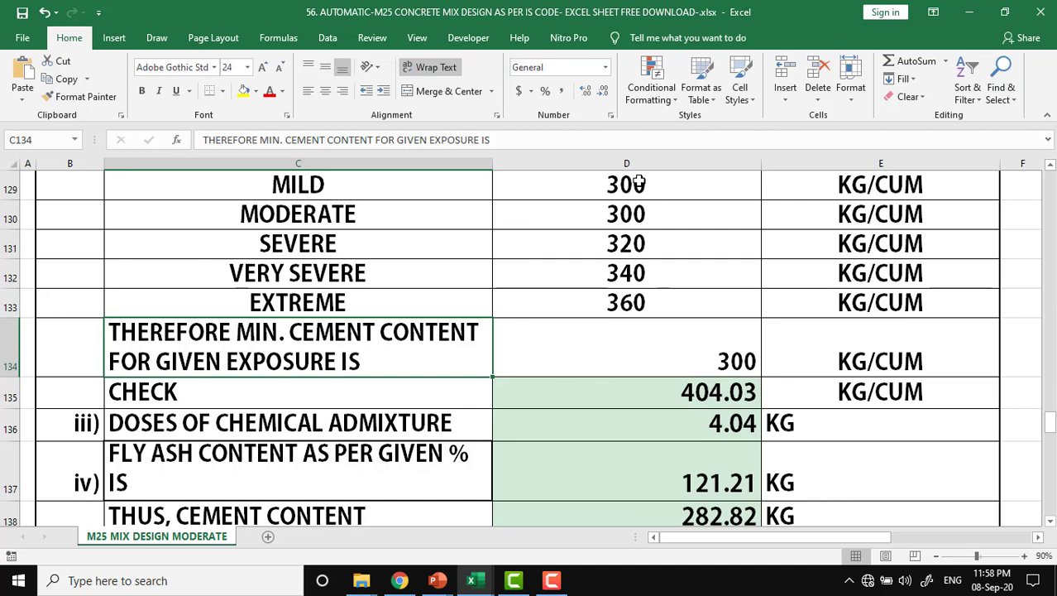
left_click(707, 353)
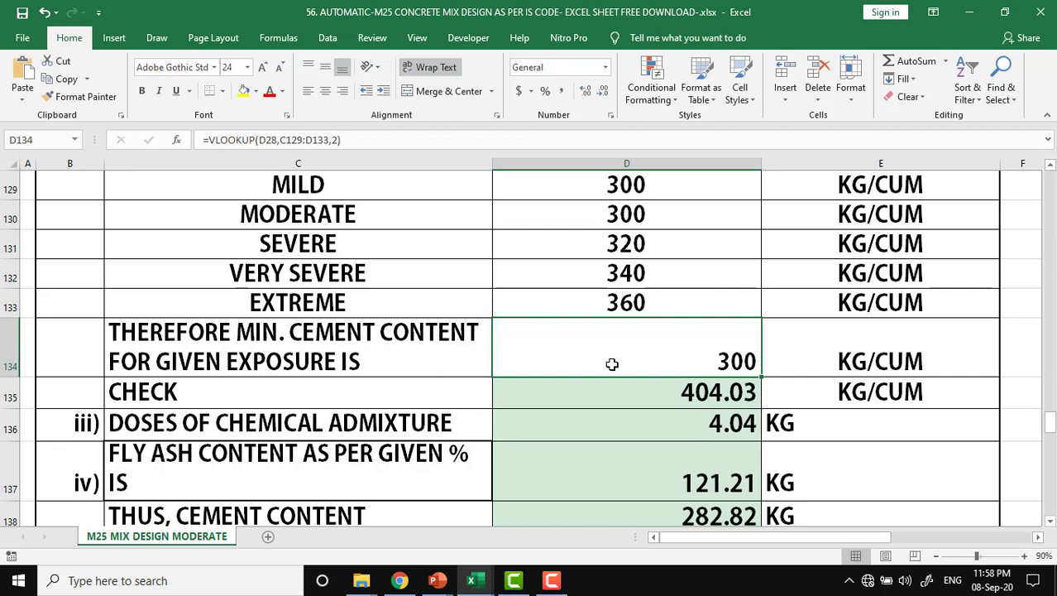
left_click(666, 395)
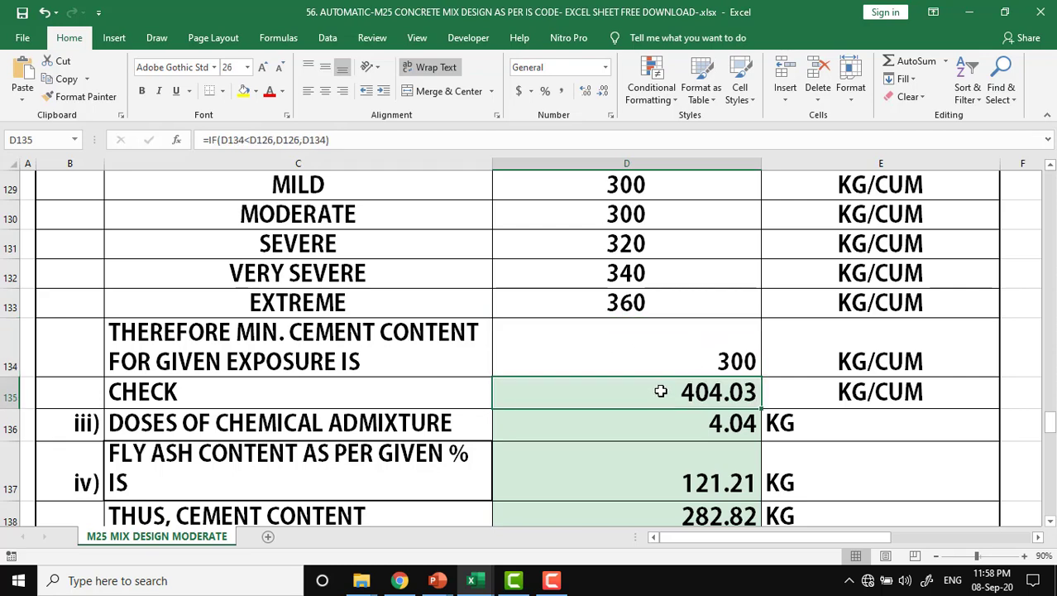
left_click(345, 424)
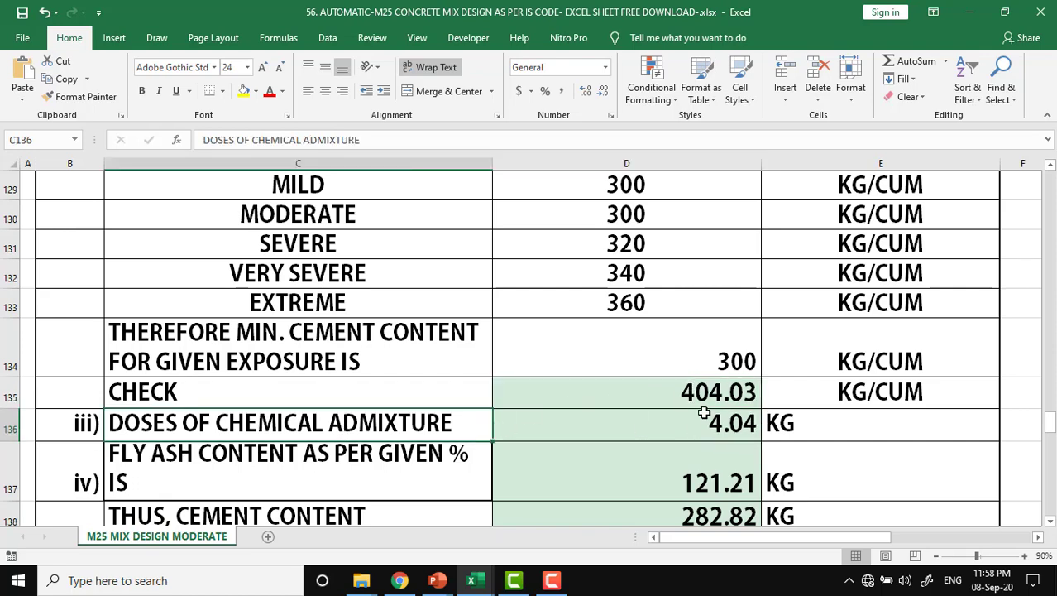
left_click(716, 421)
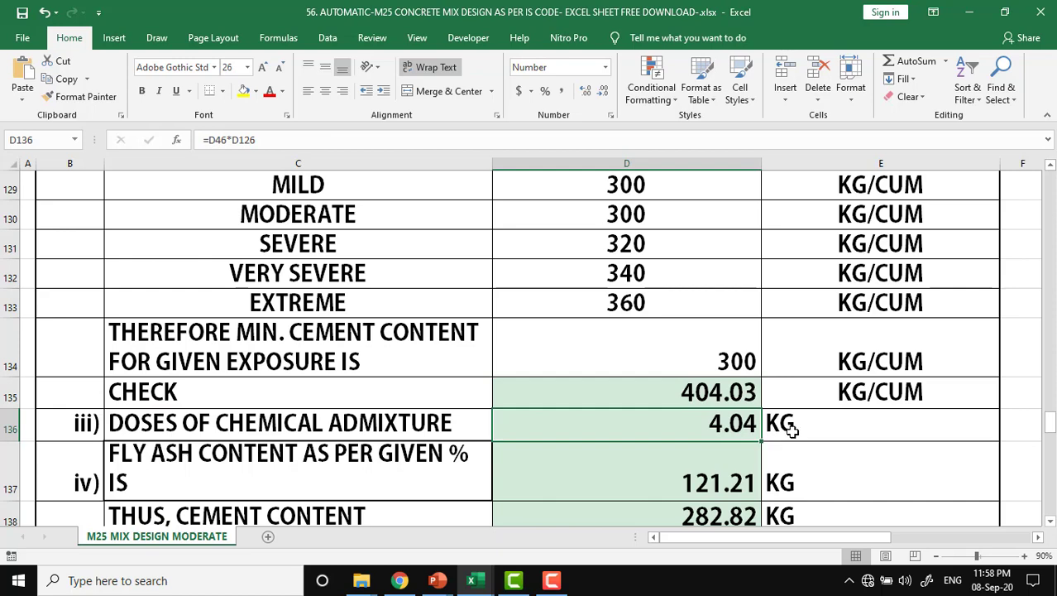
- Show the formulas splitting 404.03 KG into 121.21 KG fly ash and 282.82 KG cement
left_click(372, 452)
scroll(554, 476, "down", 1)
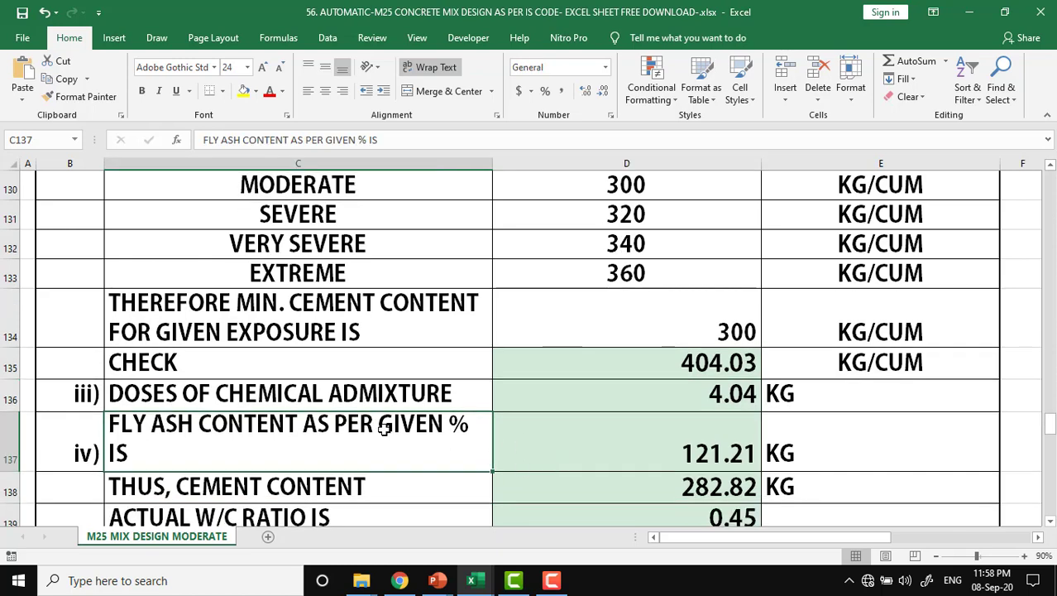
left_click(614, 439)
left_click(670, 366)
left_click(664, 456)
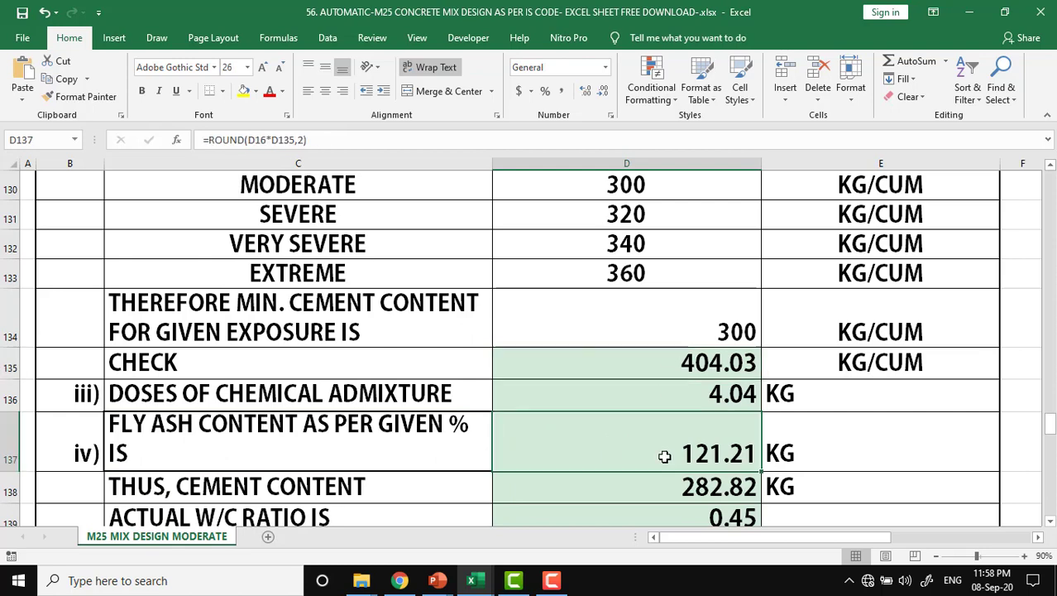
left_click(677, 372)
left_click(669, 463)
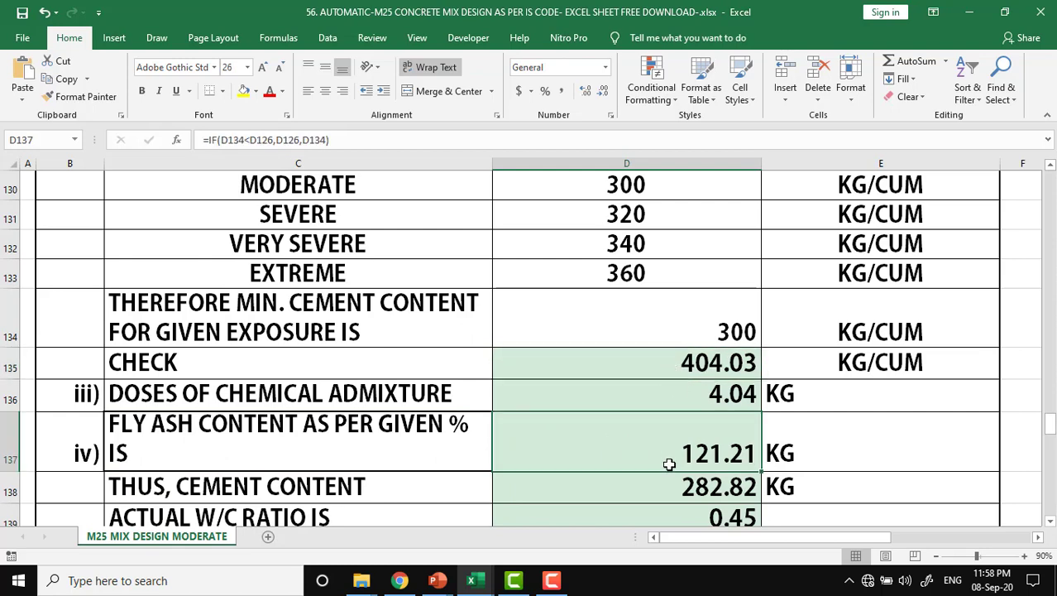
left_click(665, 492)
- Show the formula giving the actual W/C ratio of 0.45
scroll(666, 492, "down", 1)
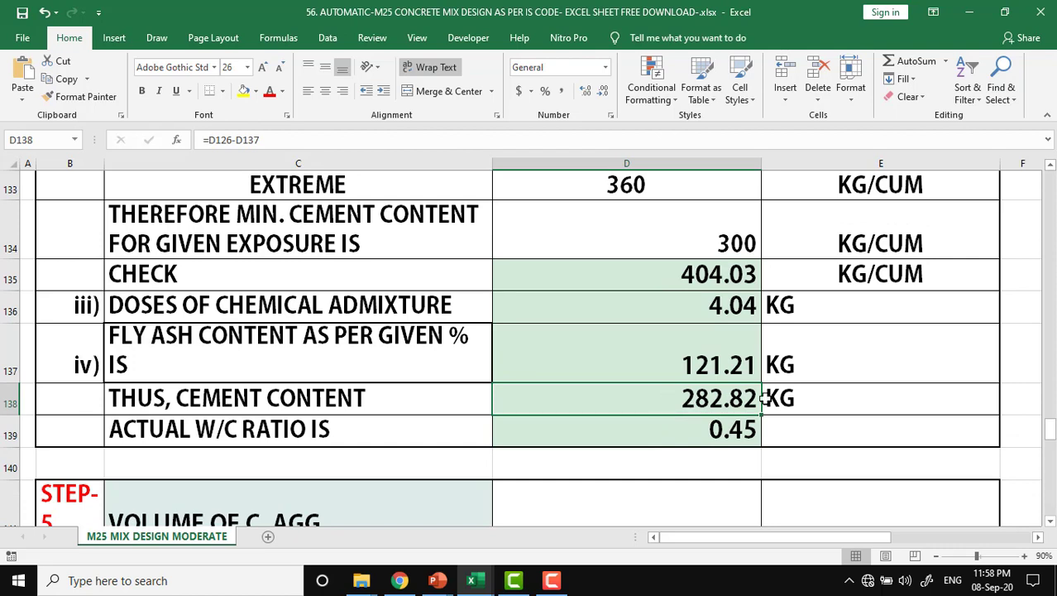
left_click(352, 425)
left_click(603, 428)
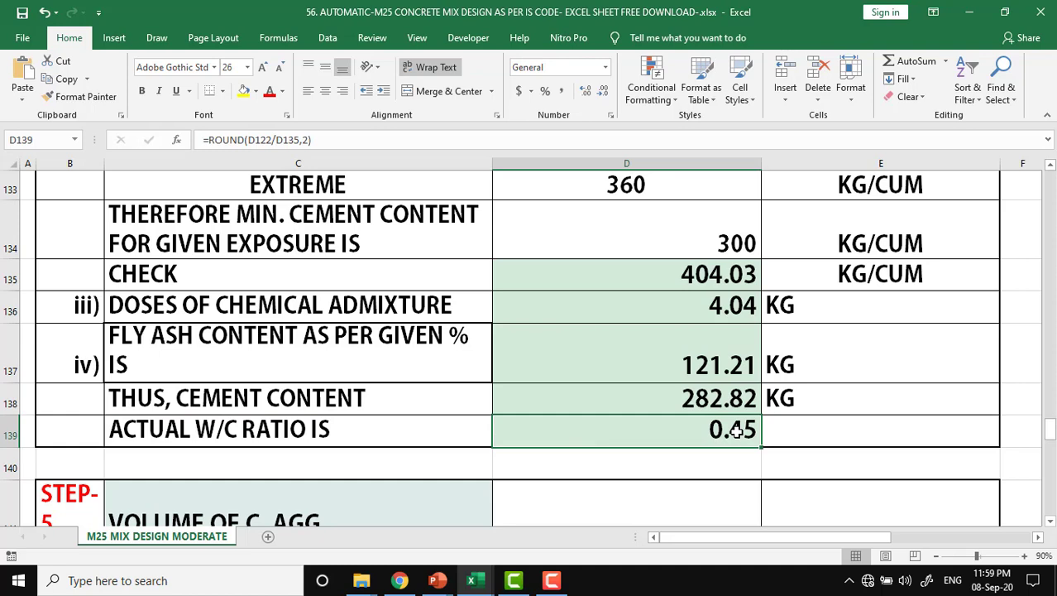
- View STEP-5's IS 10262 Table-3 coarse aggregate volumes: 0.60 (Zone-I), 0.62 (Zone-II) for 20MM
scroll(688, 435, "down", 1)
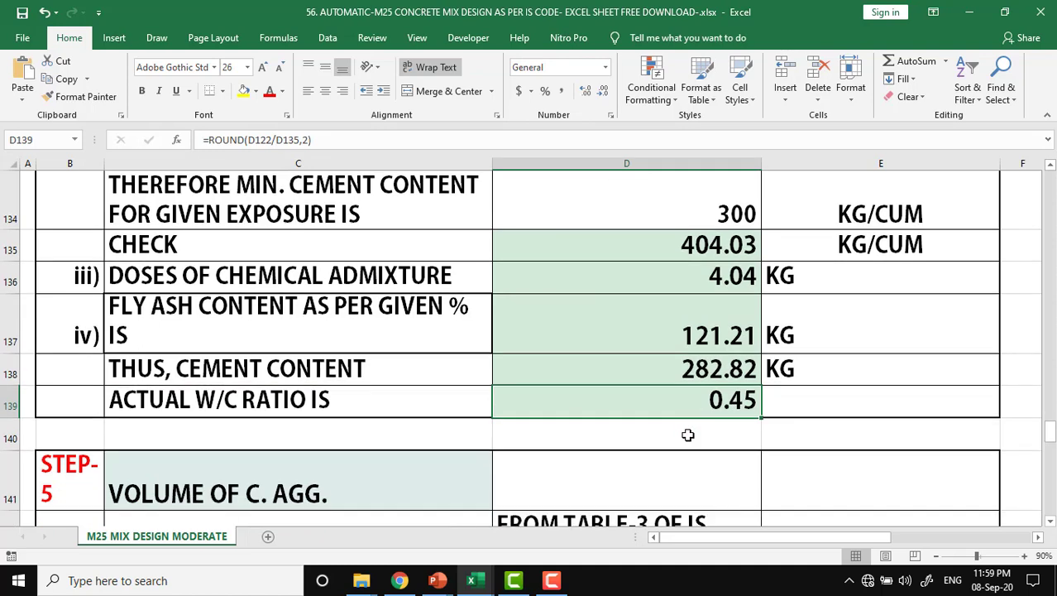
scroll(687, 434, "down", 2)
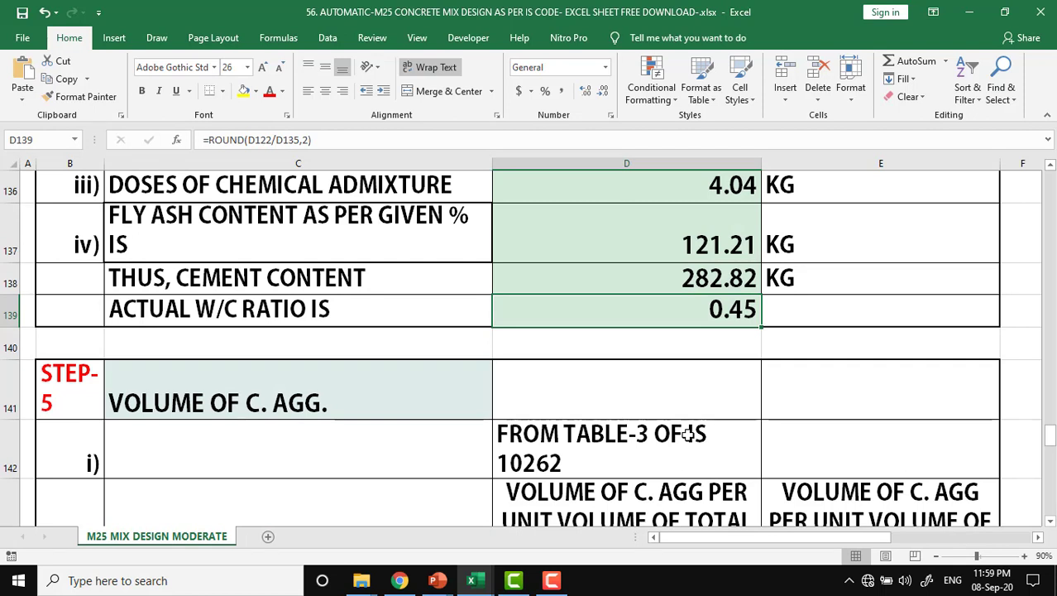
left_click(333, 397)
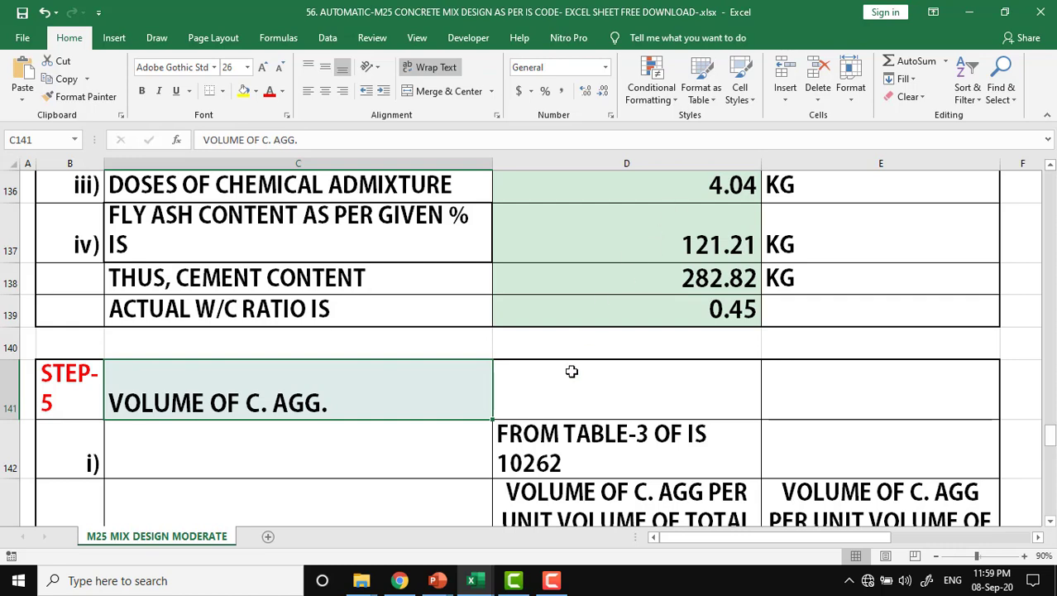
scroll(571, 371, "down", 1)
scroll(570, 371, "down", 1)
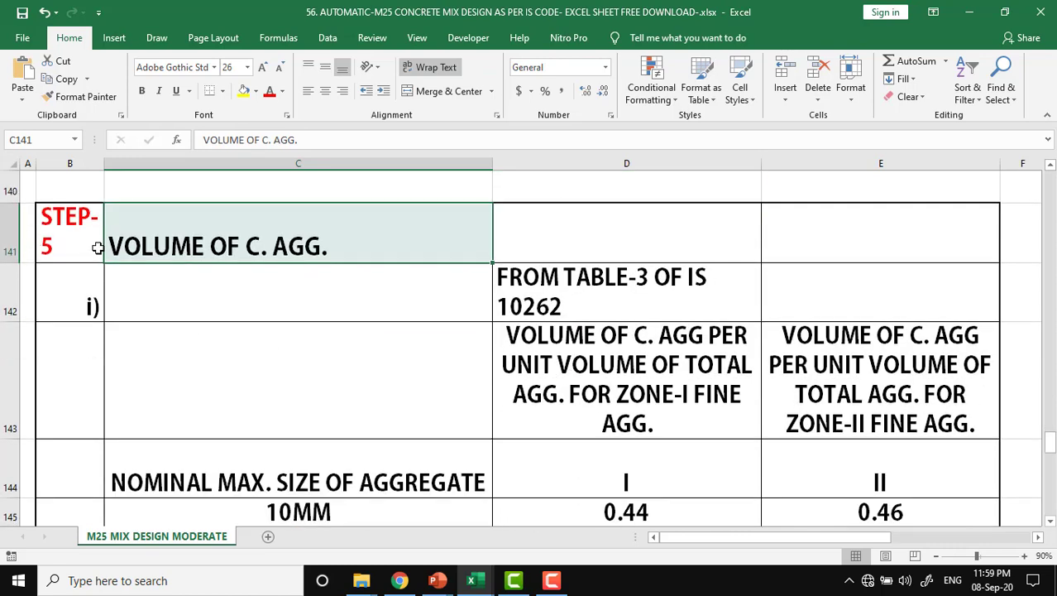
left_click(60, 236)
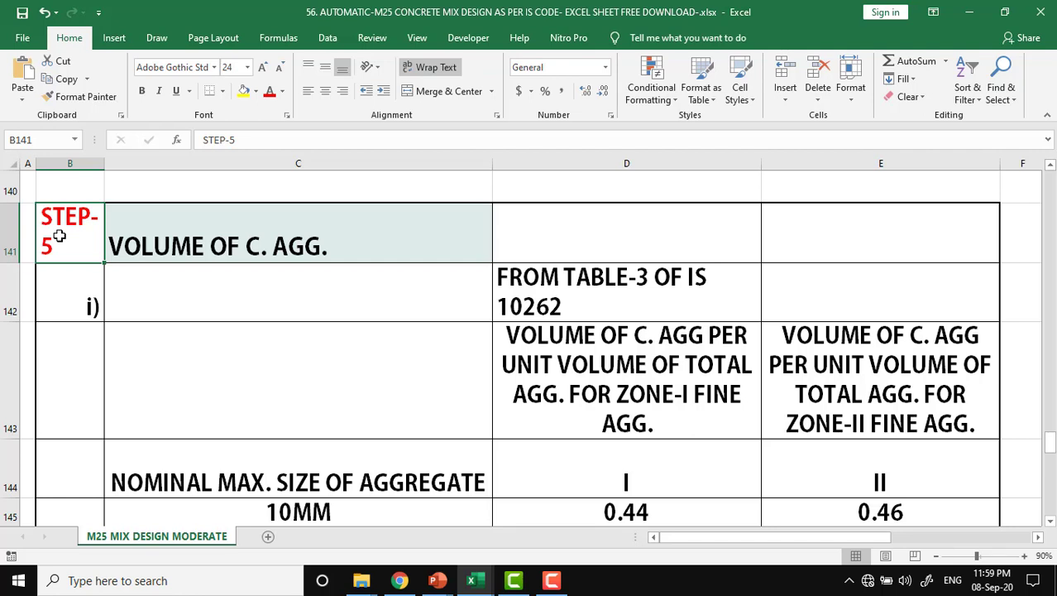
left_click(259, 235)
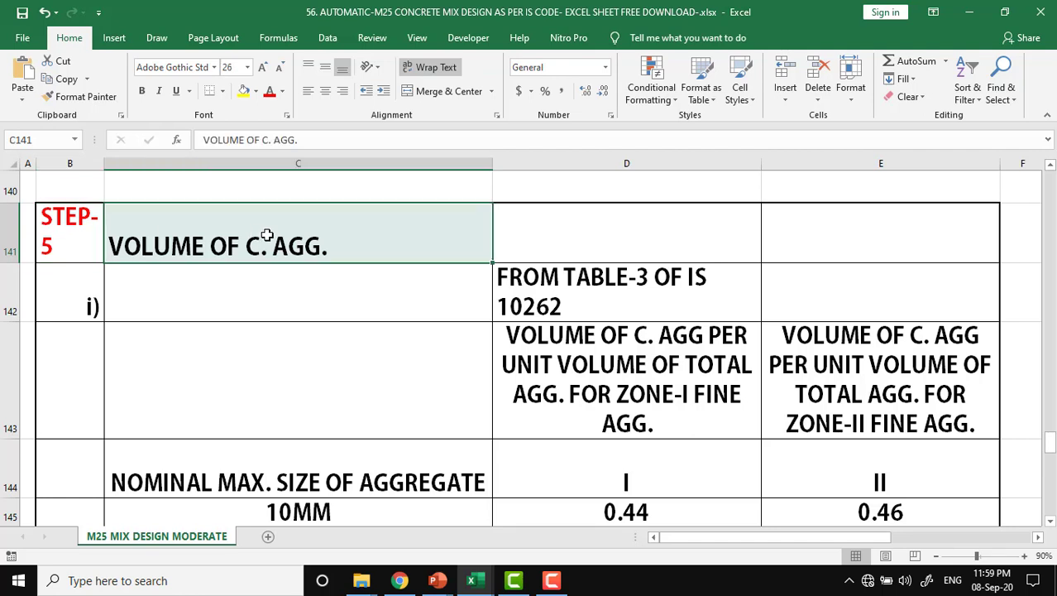
left_click(563, 301)
scroll(563, 301, "down", 1)
scroll(564, 301, "down", 1)
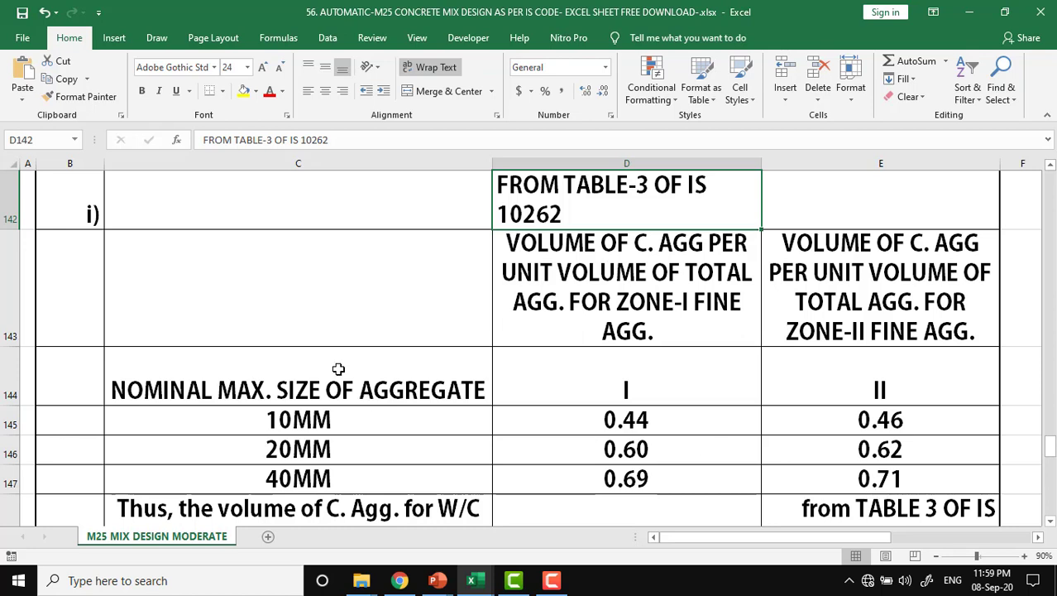
left_click_drag(338, 369, 828, 377)
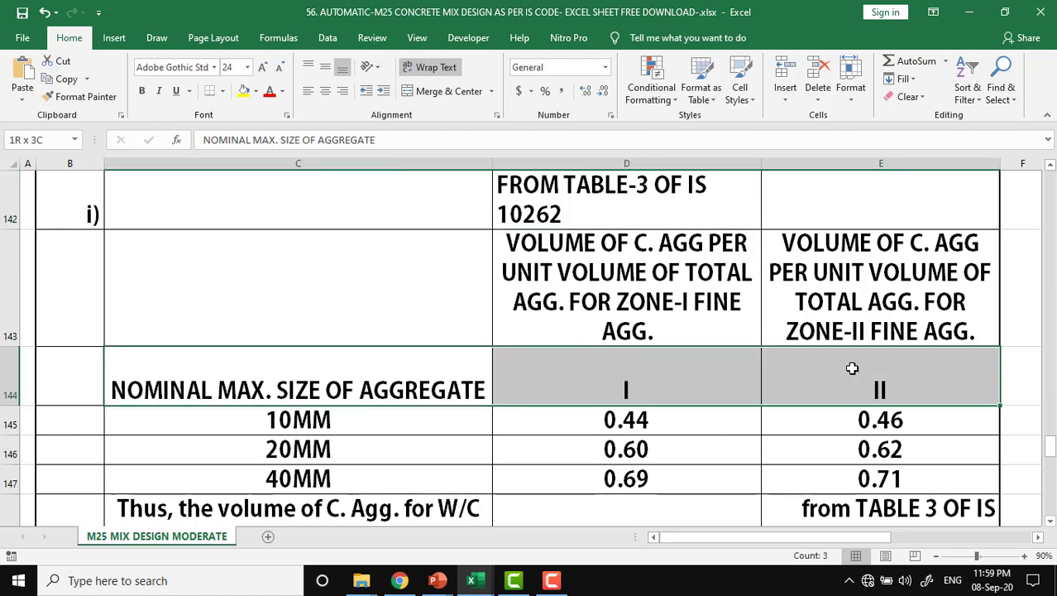
left_click(244, 91)
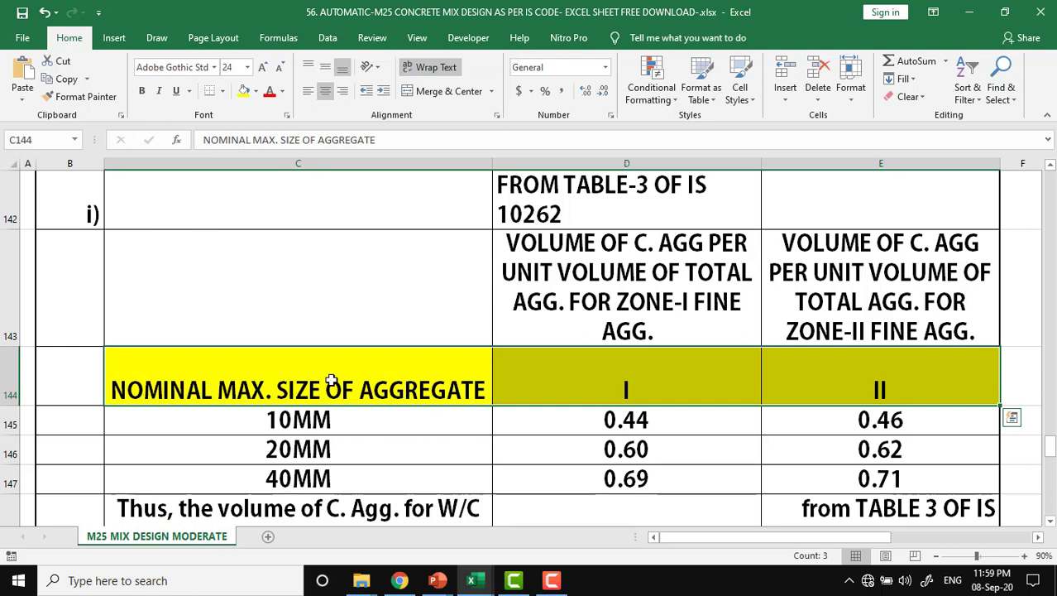
left_click(357, 426)
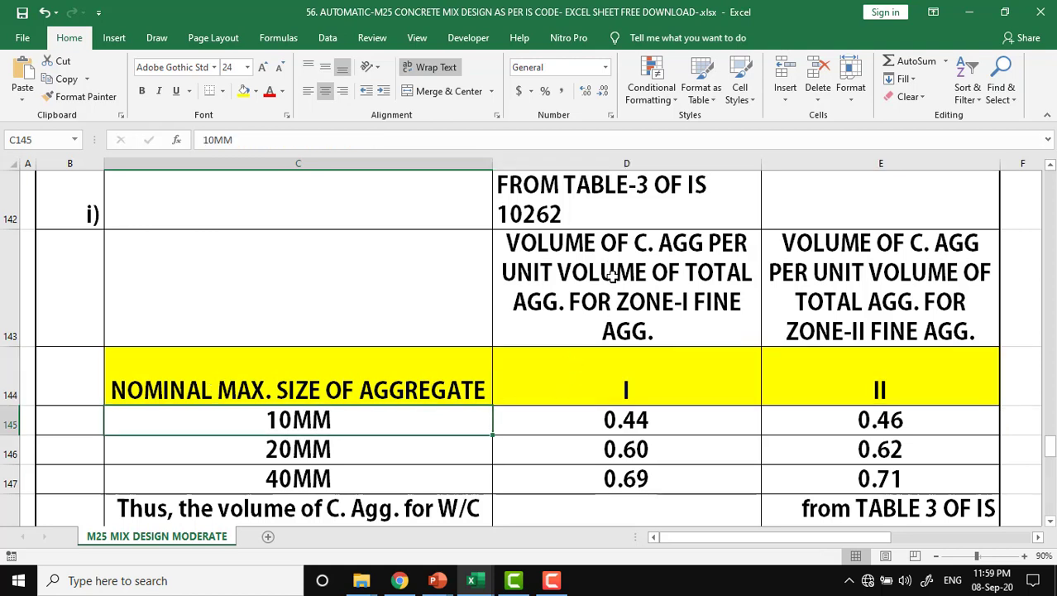
left_click(644, 420)
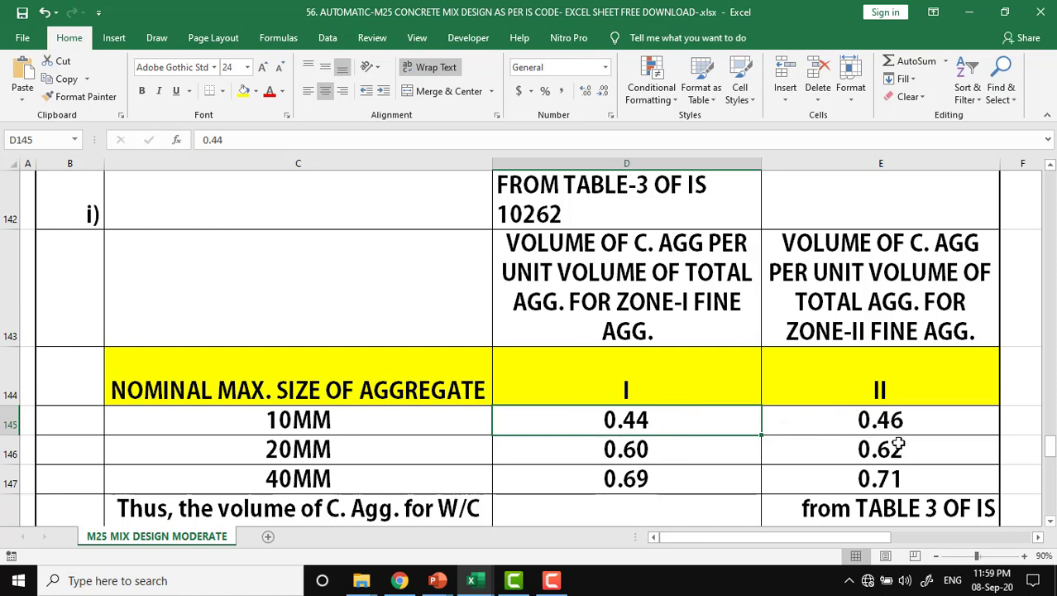
left_click(362, 450)
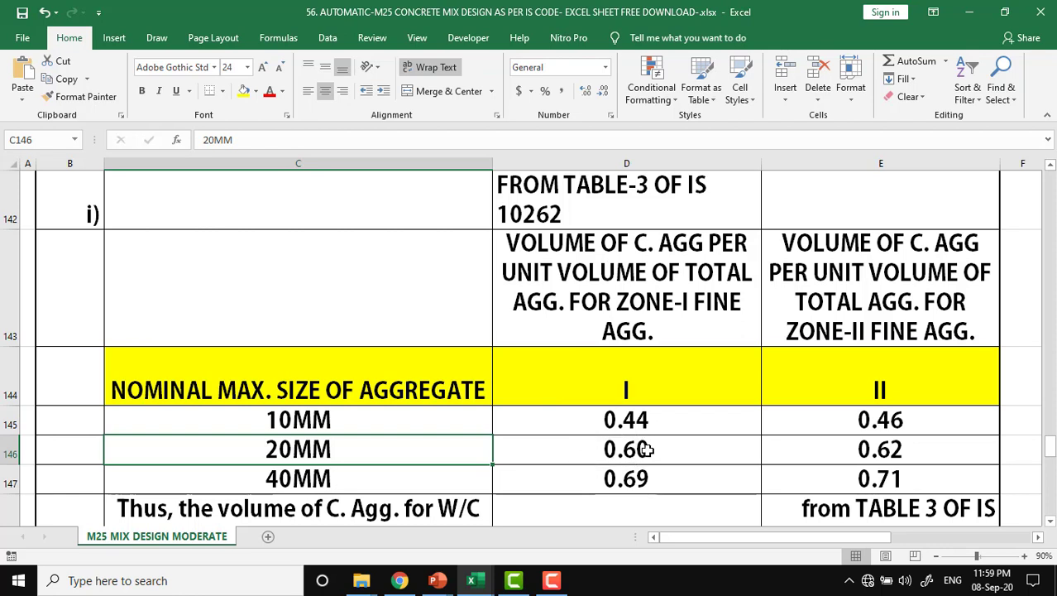
left_click(646, 451)
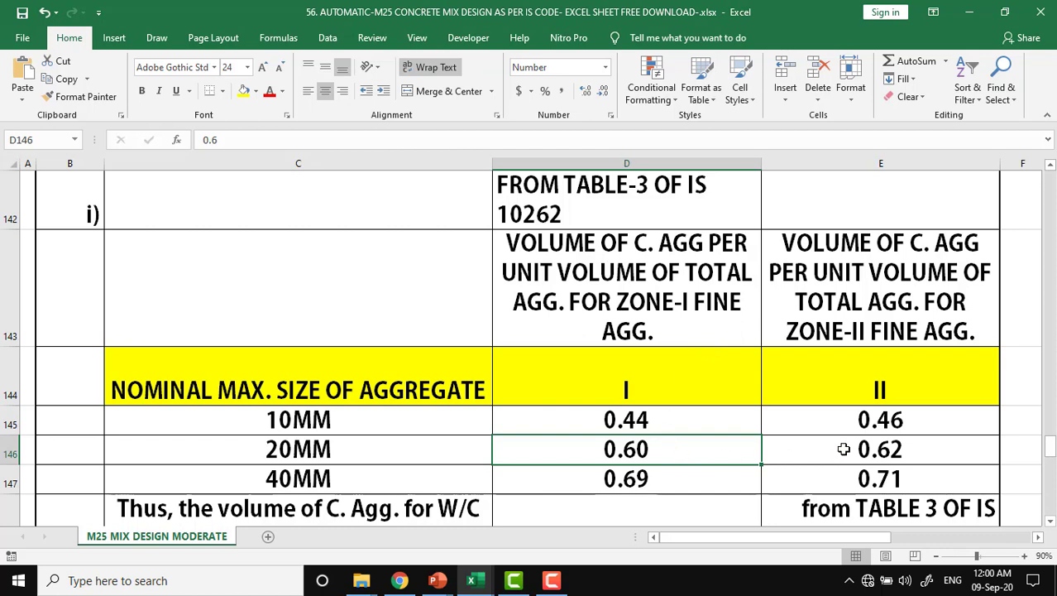
left_click(913, 390)
left_click(917, 447)
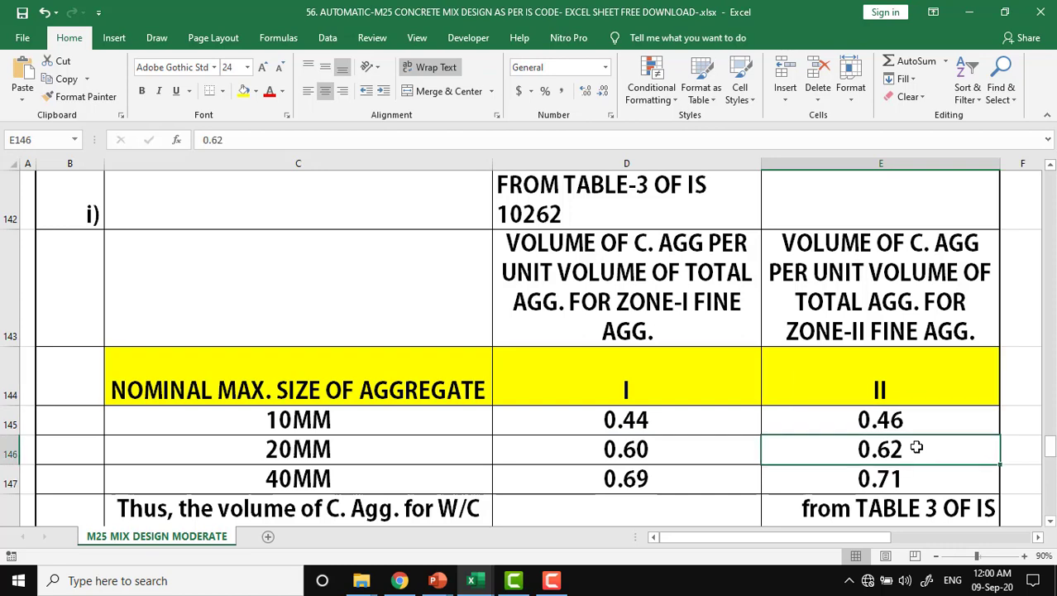
left_click(384, 488)
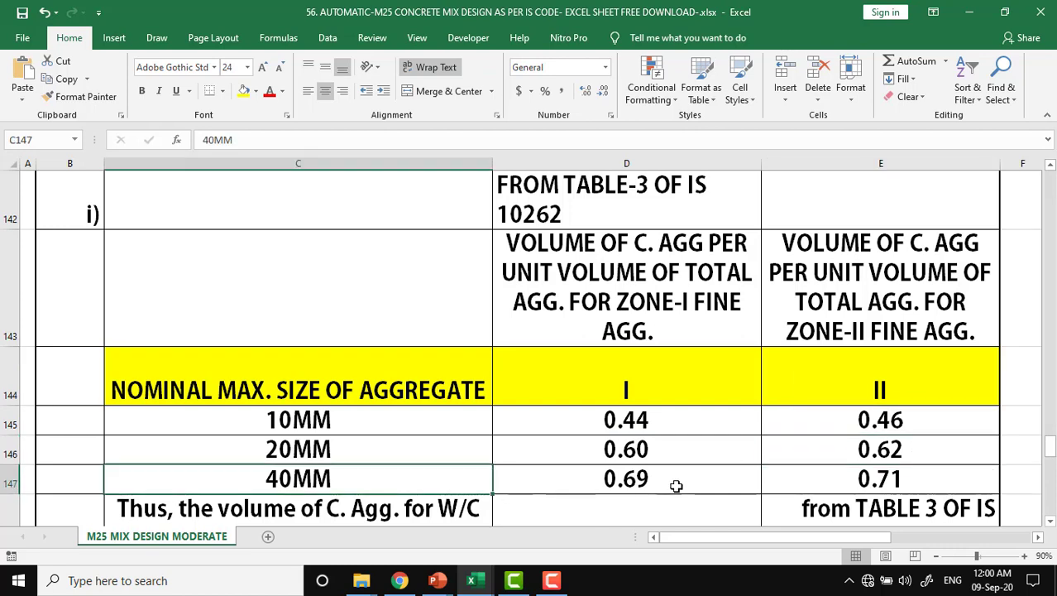
left_click(678, 483)
left_click(863, 478)
scroll(864, 479, "down", 1)
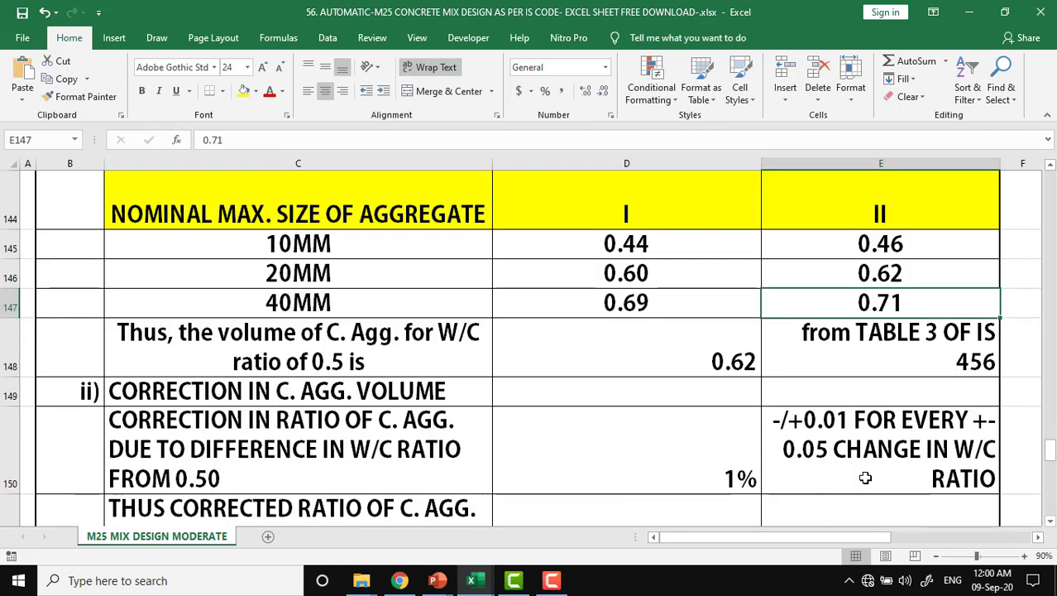
scroll(864, 478, "up", 1)
scroll(865, 478, "down", 1)
left_click(679, 359)
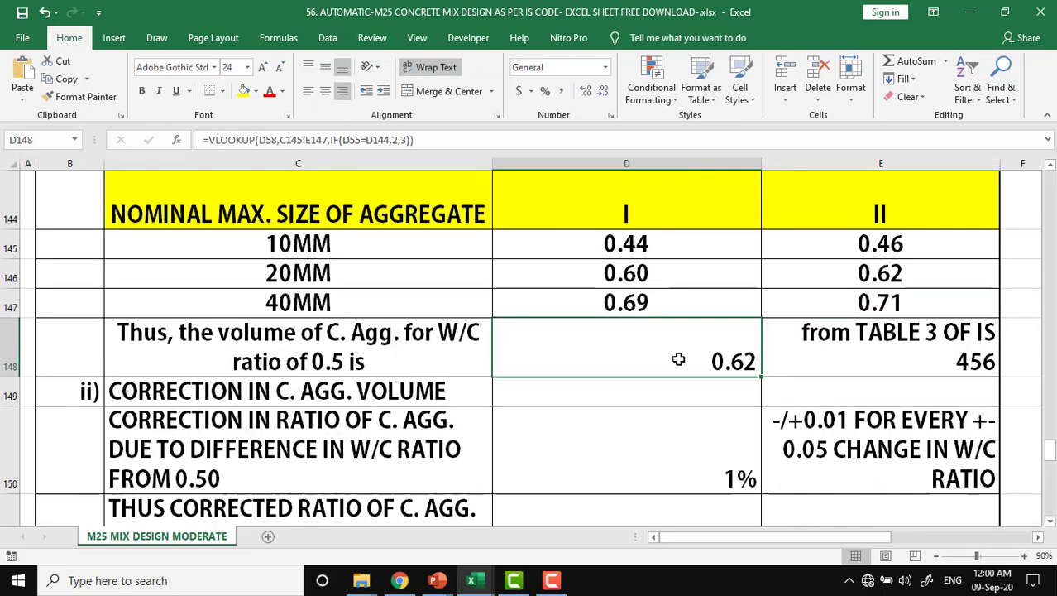
left_click(418, 359)
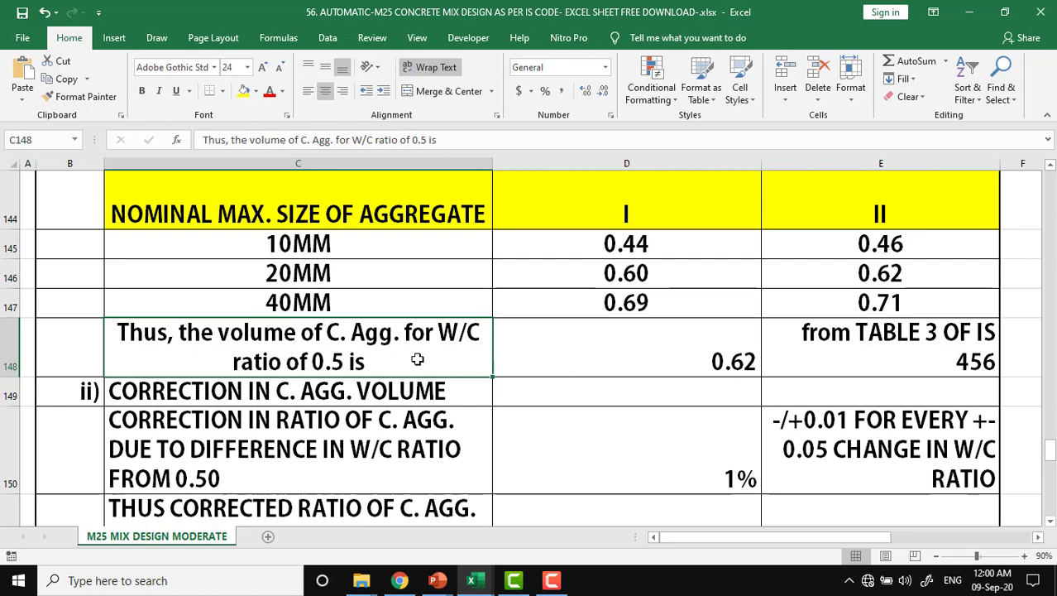
left_click(678, 363)
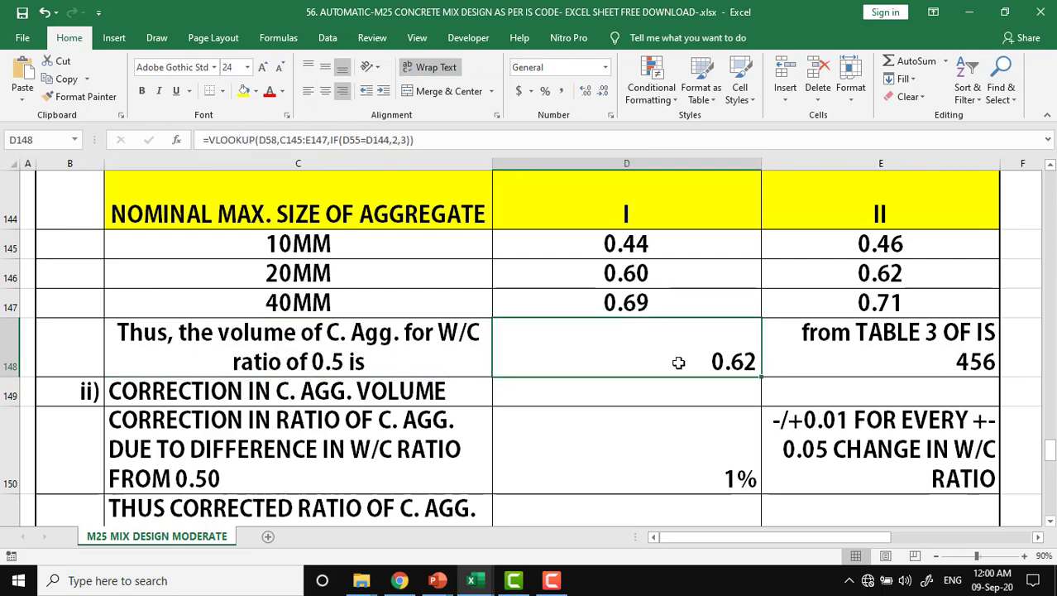
left_click(407, 362)
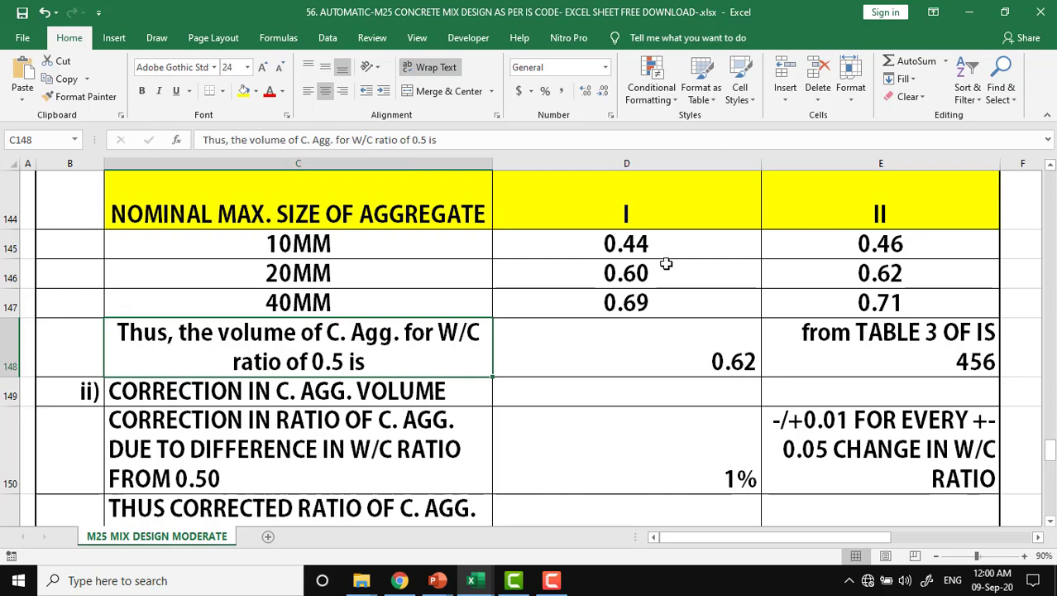
left_click(845, 349)
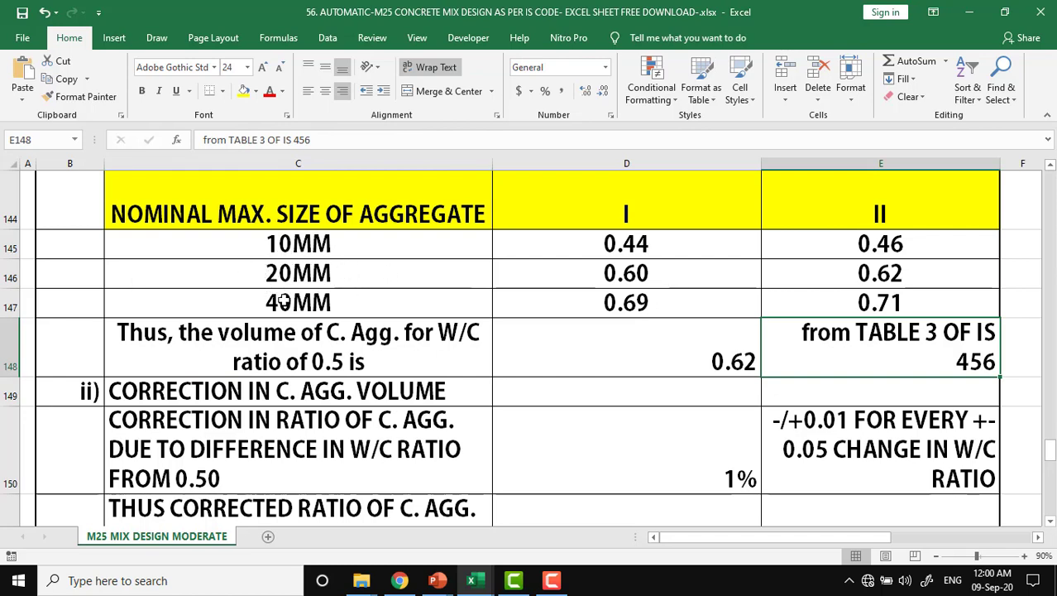
left_click(328, 275)
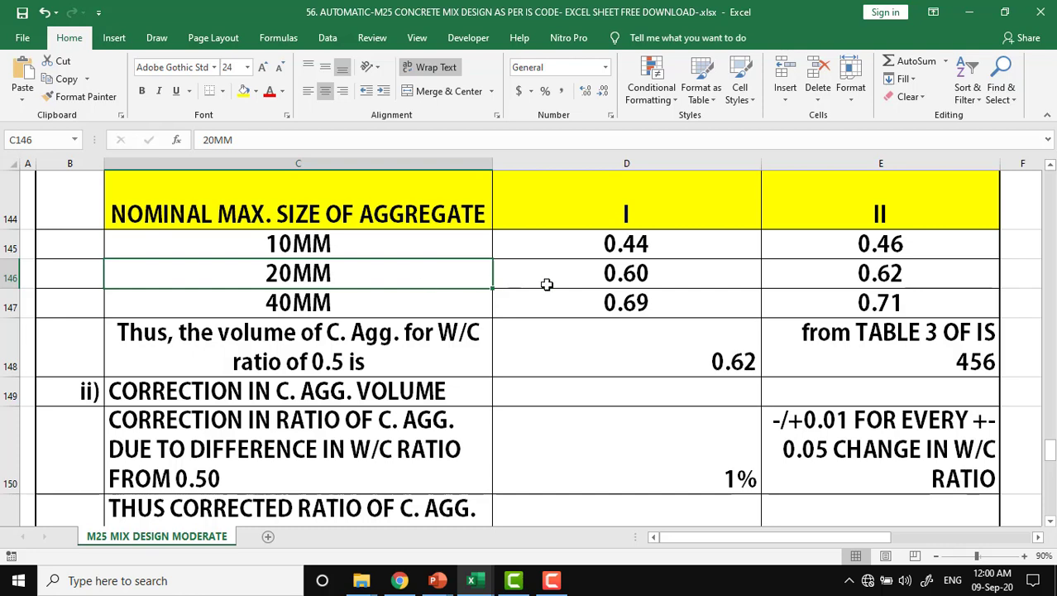
left_click(885, 210)
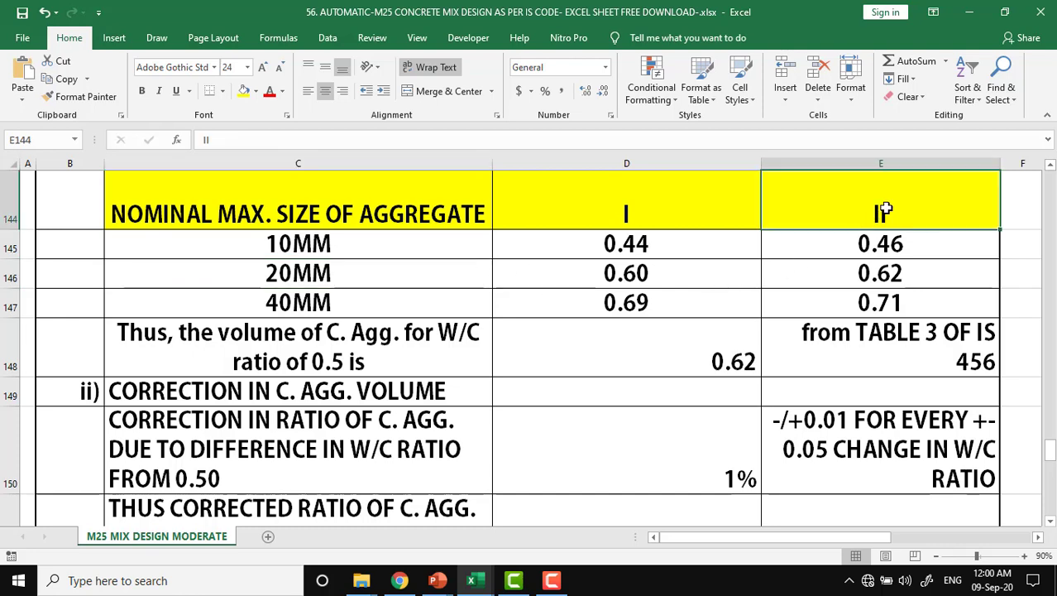
left_click(891, 272)
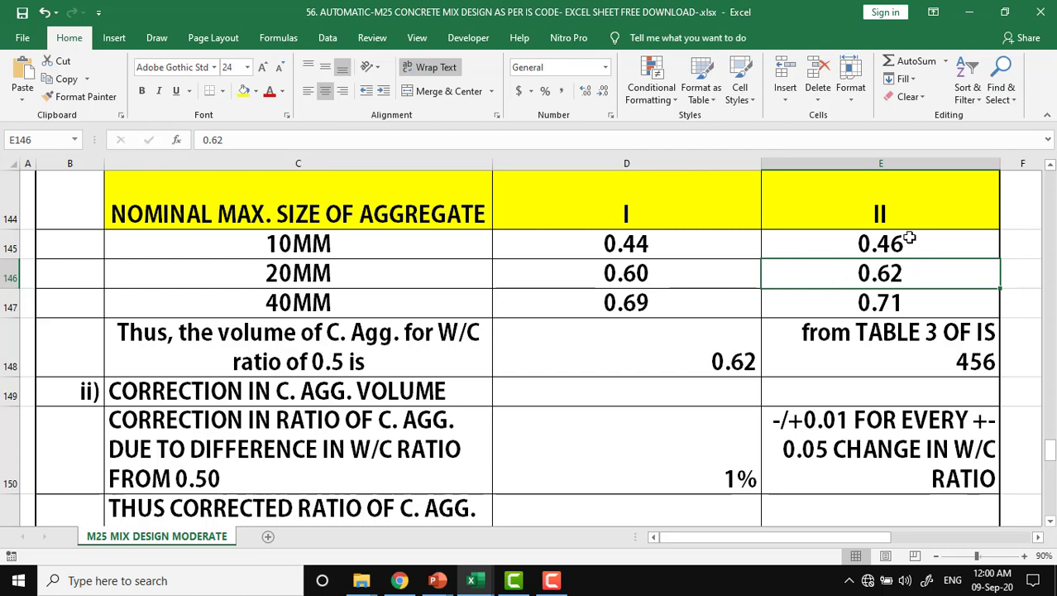
left_click(699, 358)
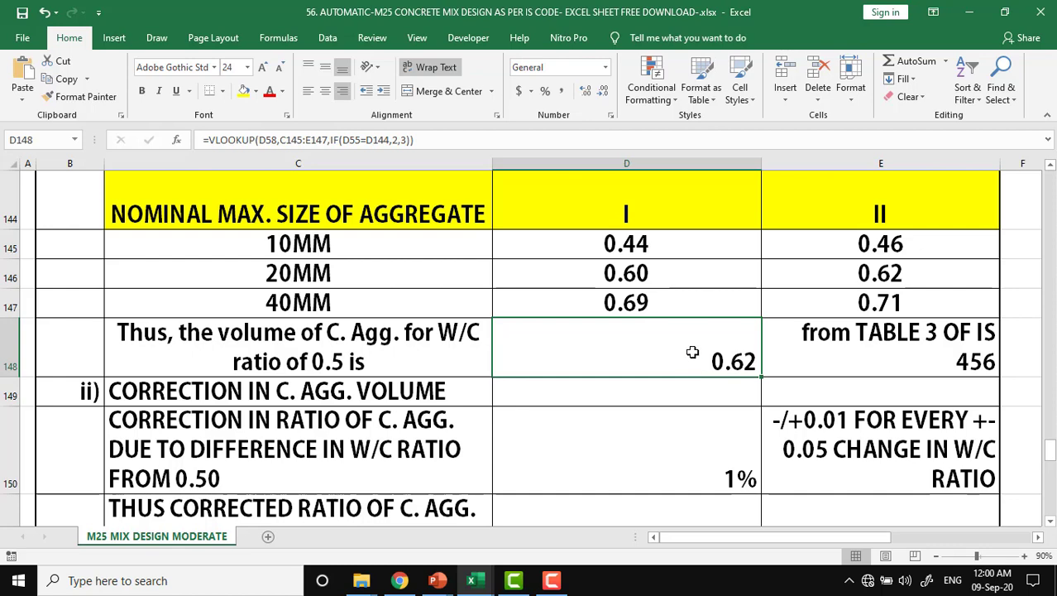
left_click(376, 396)
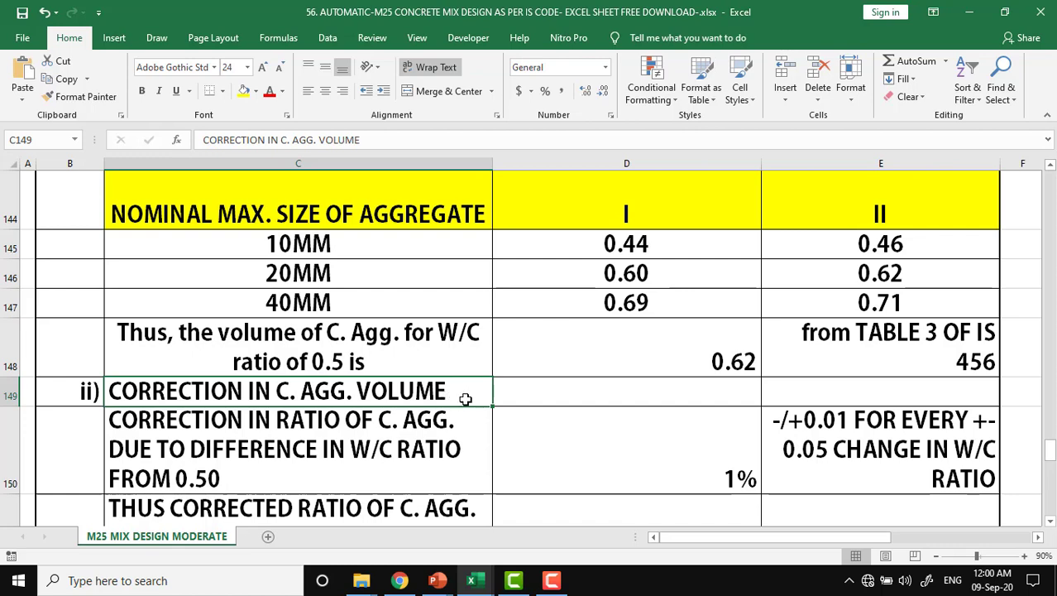
left_click(619, 395)
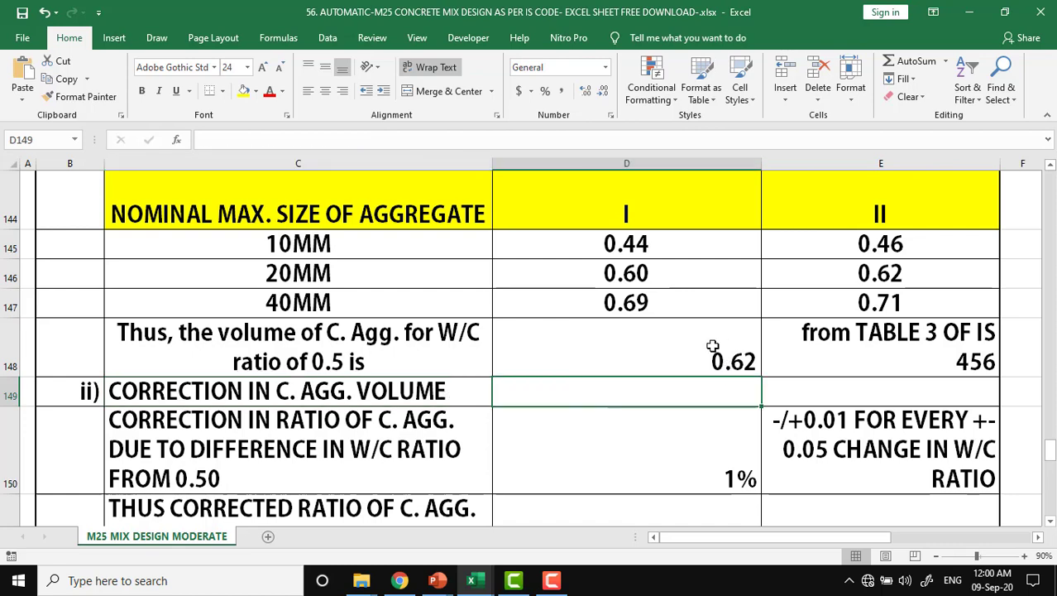
left_click(712, 346)
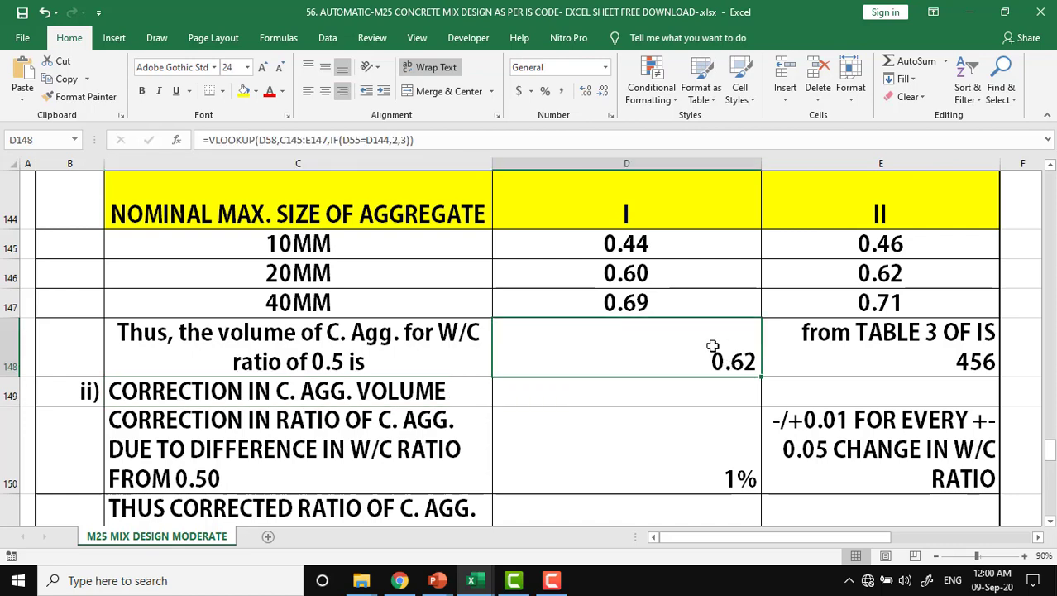
left_click(407, 355)
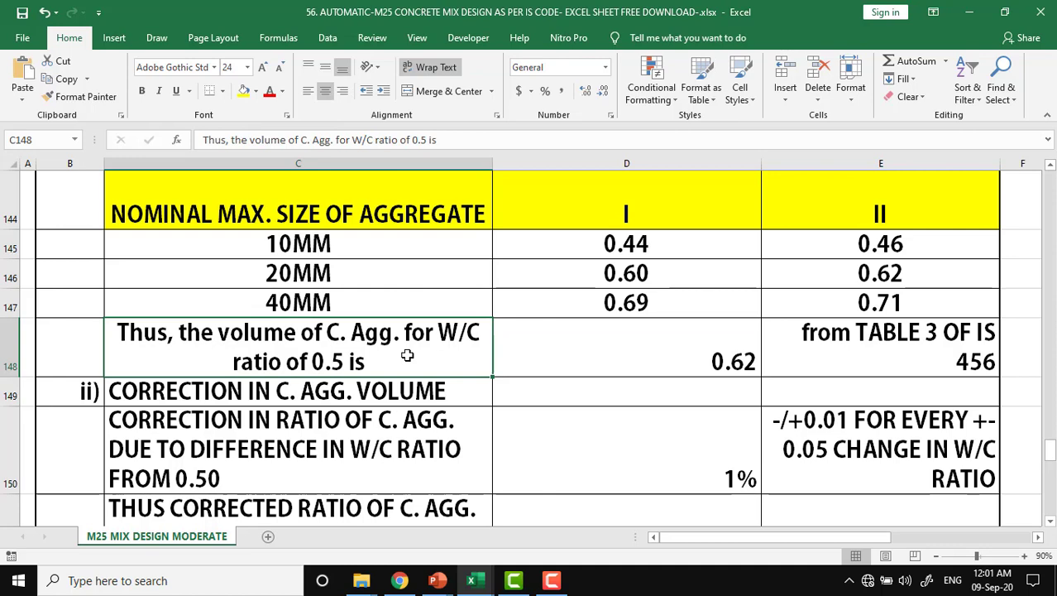
scroll(407, 355, "down", 1)
scroll(407, 355, "down", 1)
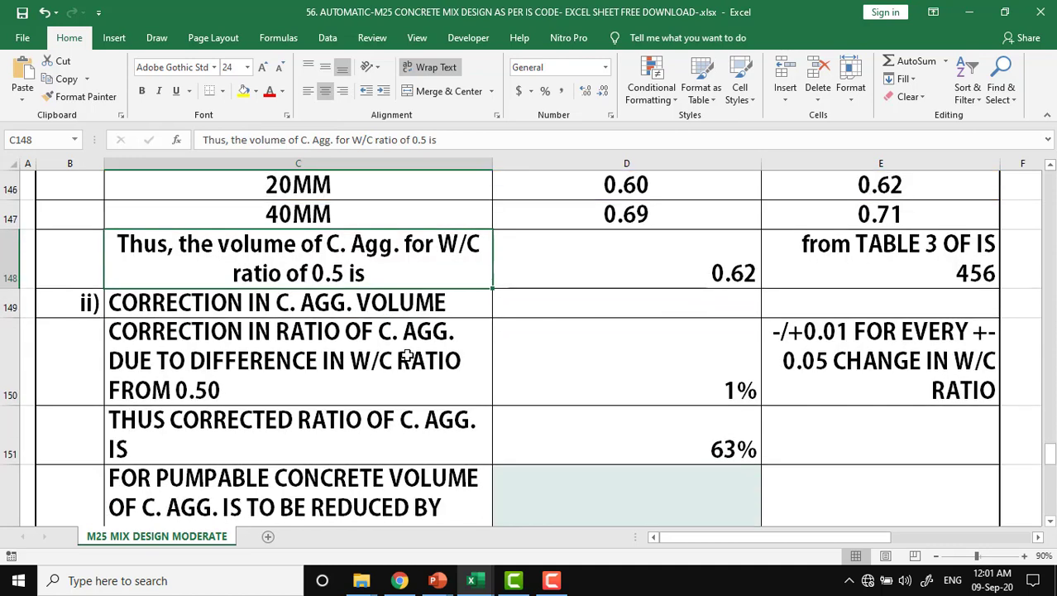
left_click(790, 335)
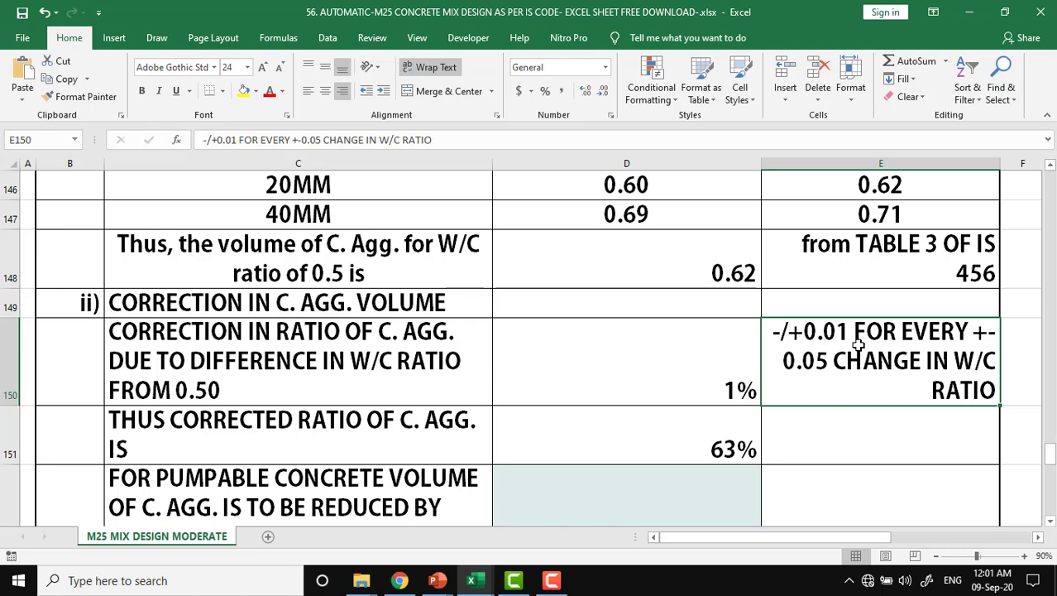
- Inspect the 1% correction, the 0.62 volume lookup and the 63% corrected-ratio formula in D151
left_click(740, 374)
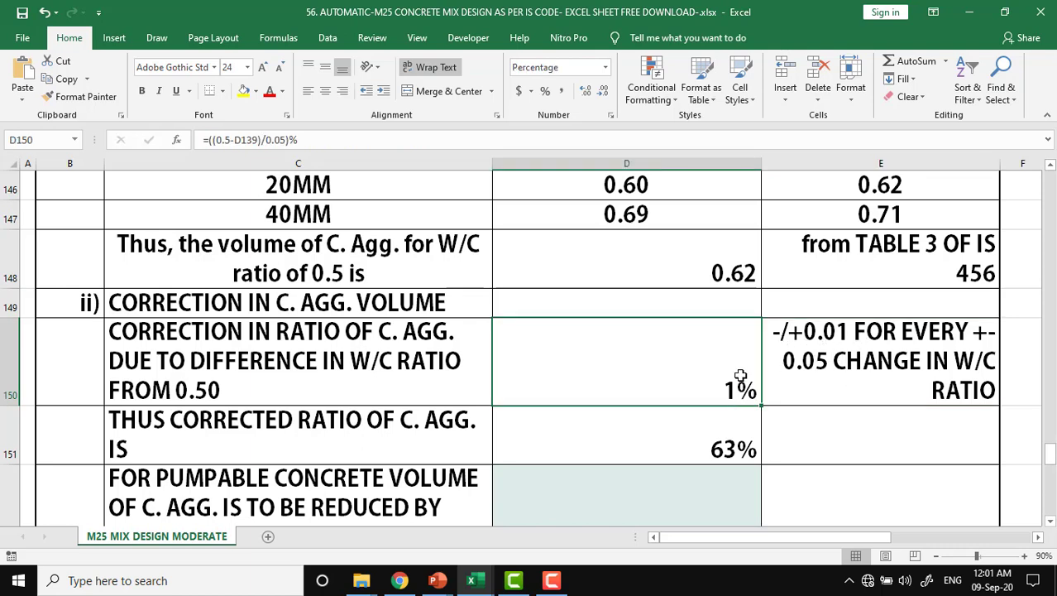
left_click(709, 261)
left_click(724, 388)
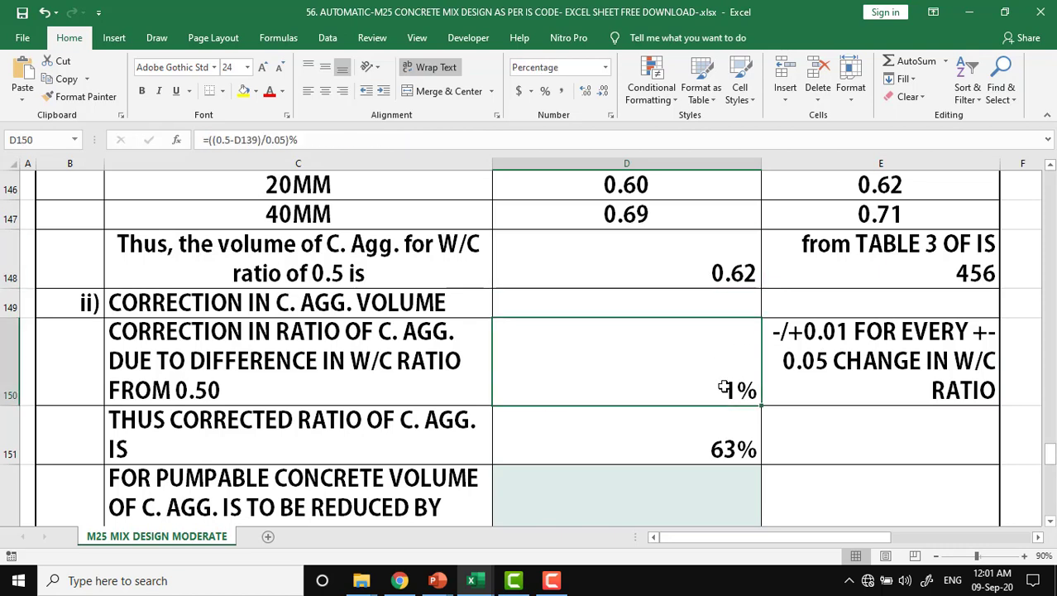
left_click(718, 435)
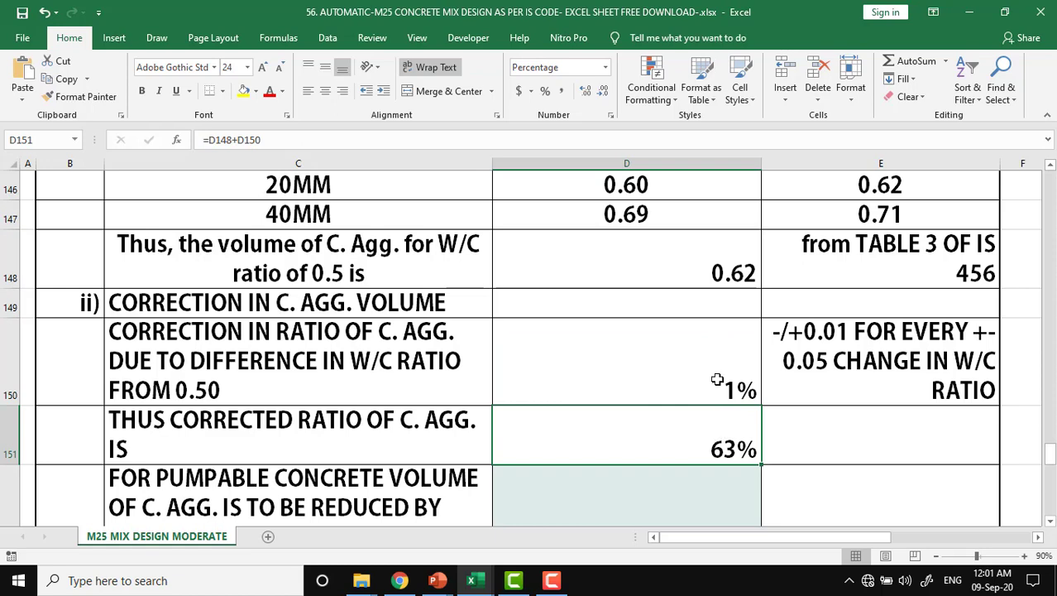
left_click(706, 255)
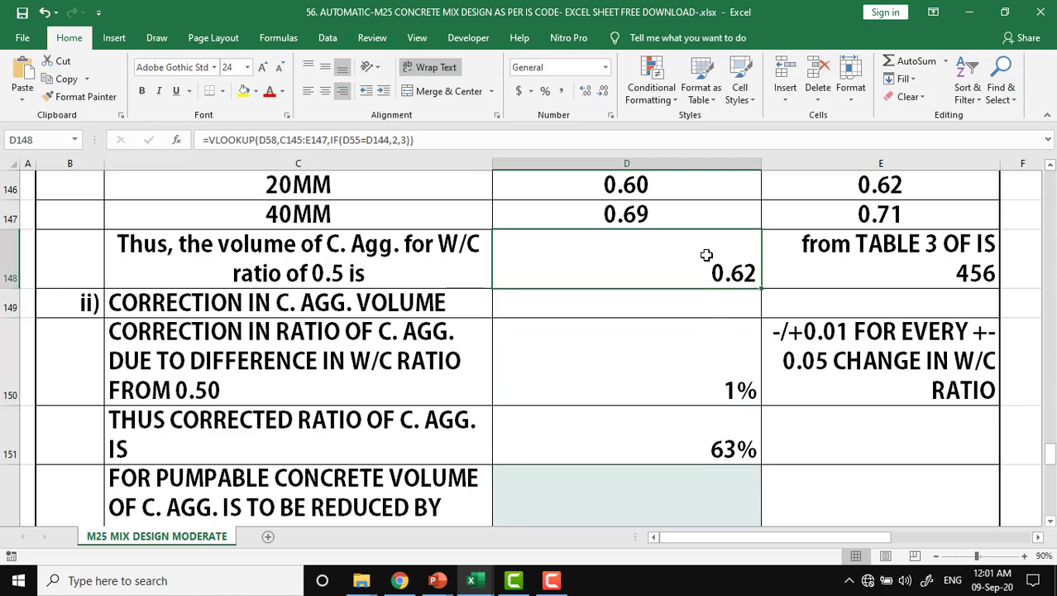
left_click(704, 447)
scroll(704, 443, "down", 1)
scroll(703, 443, "down", 1)
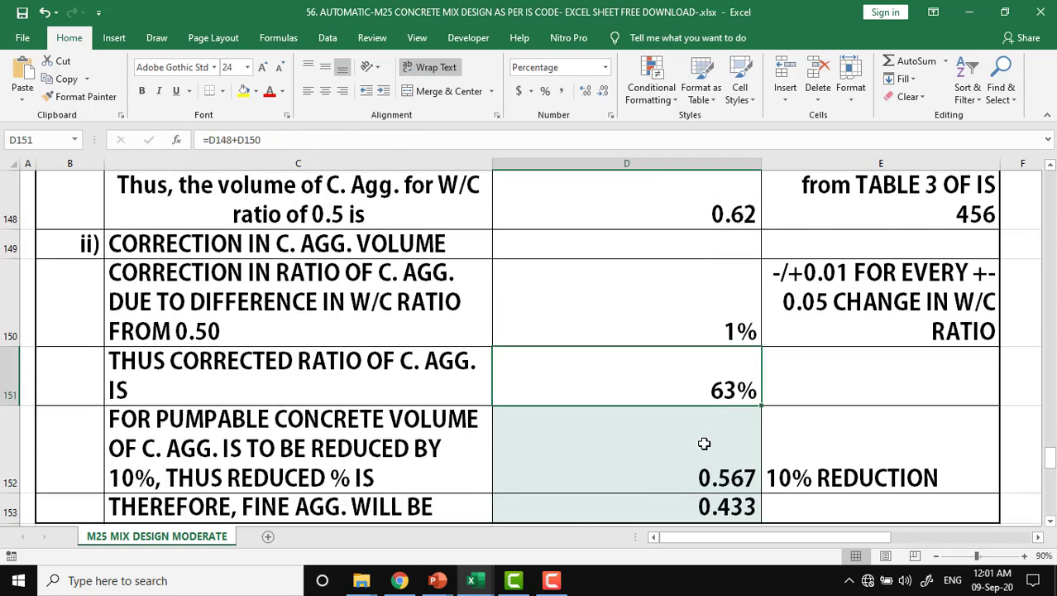
scroll(704, 444, "down", 1)
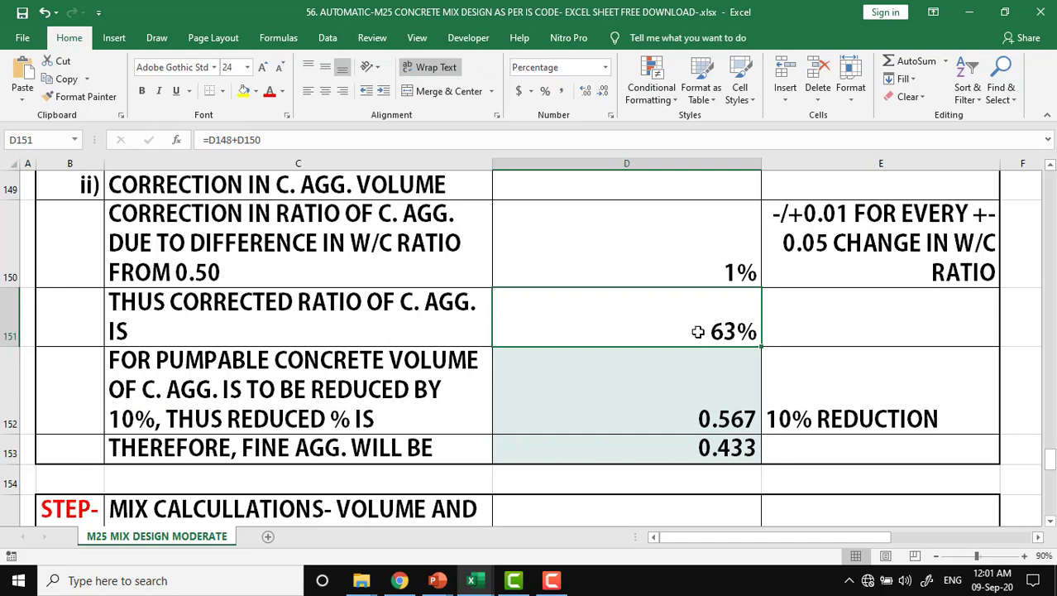
- Review the pumpable-concrete 10% reduction to 0.567 and the fine aggregate ratio of 0.433
left_click(354, 388)
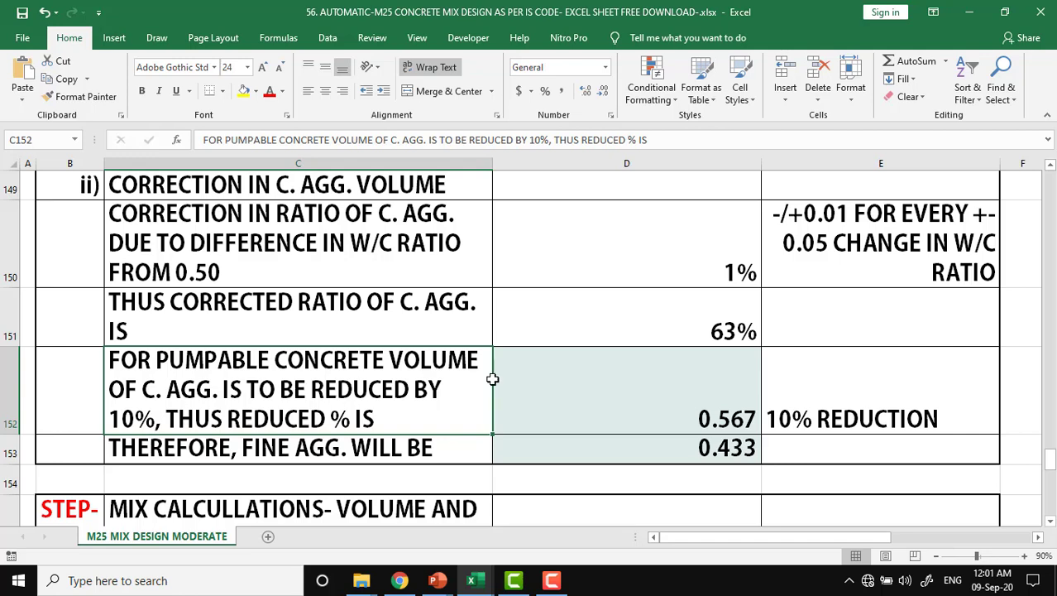
left_click(634, 306)
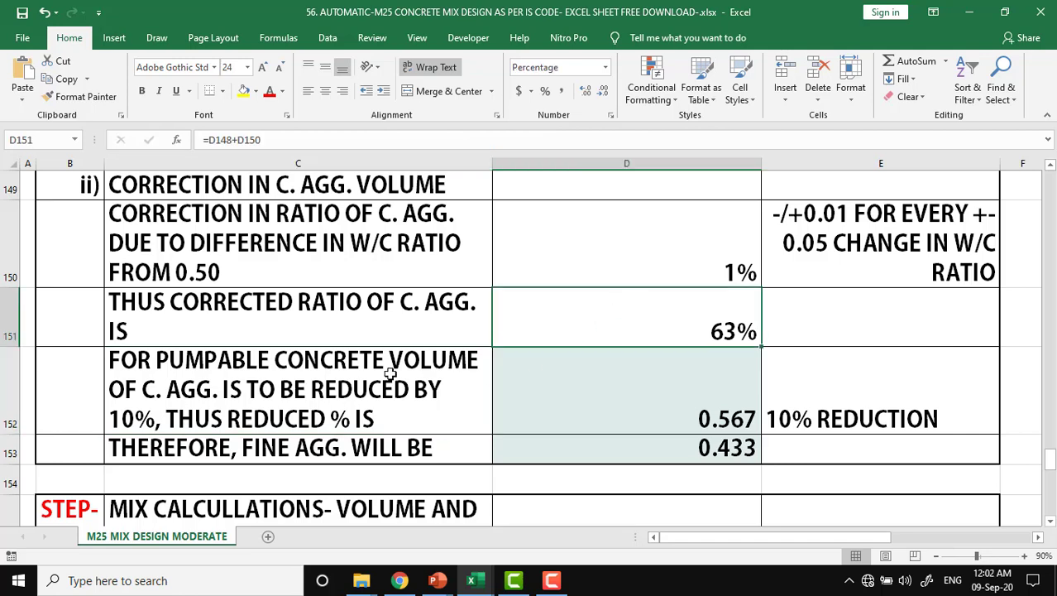
left_click(376, 393)
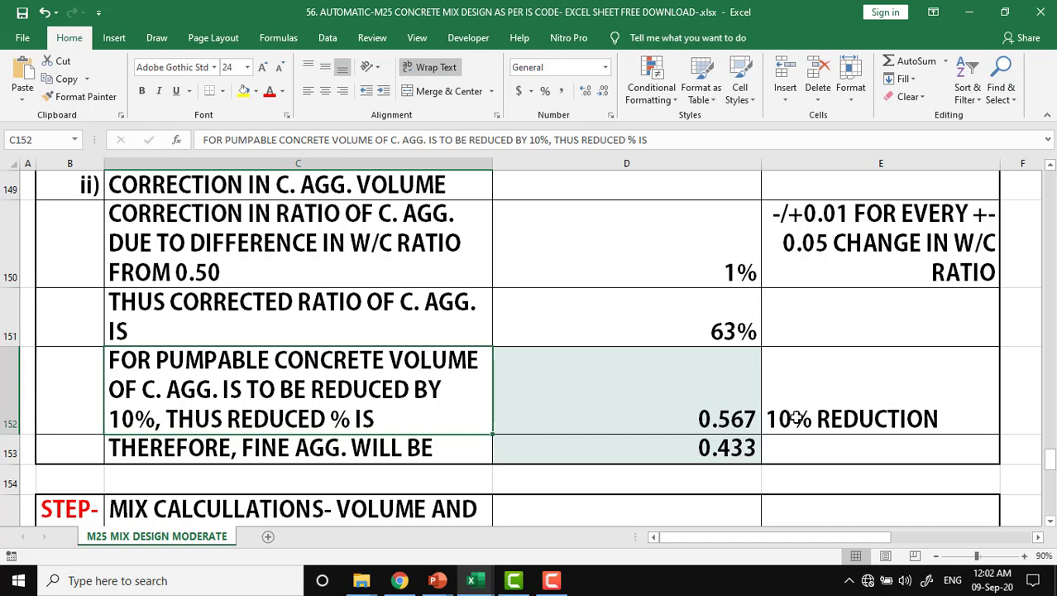
left_click(734, 332)
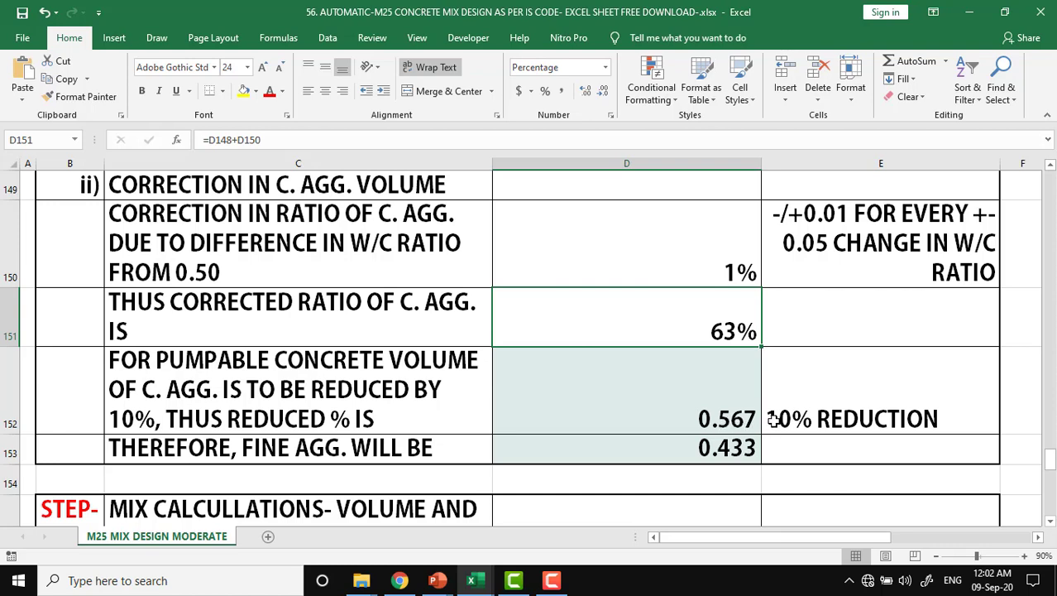
left_click(708, 373)
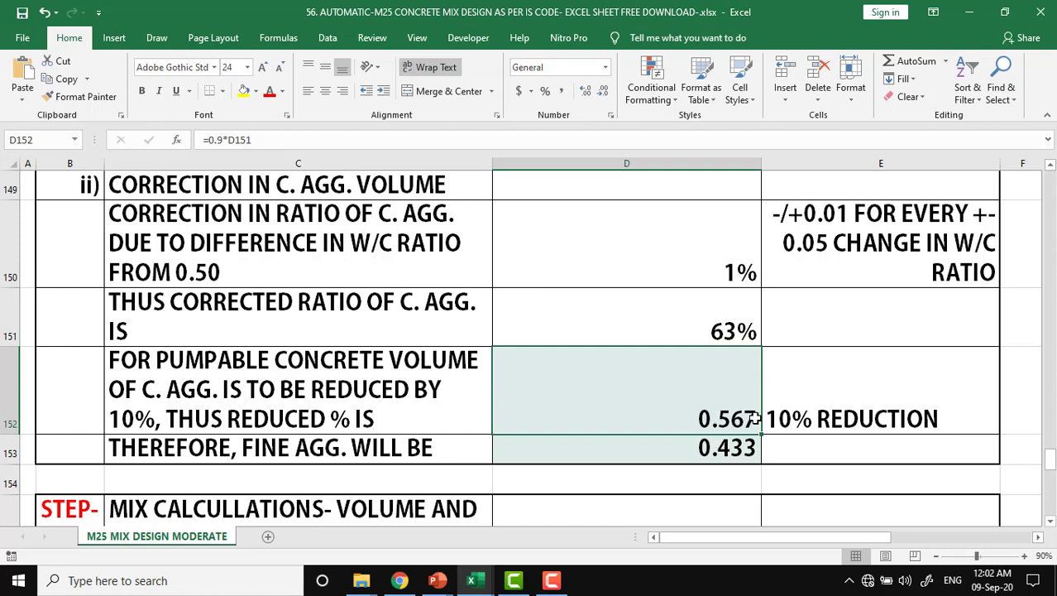
left_click(351, 451)
left_click(650, 452)
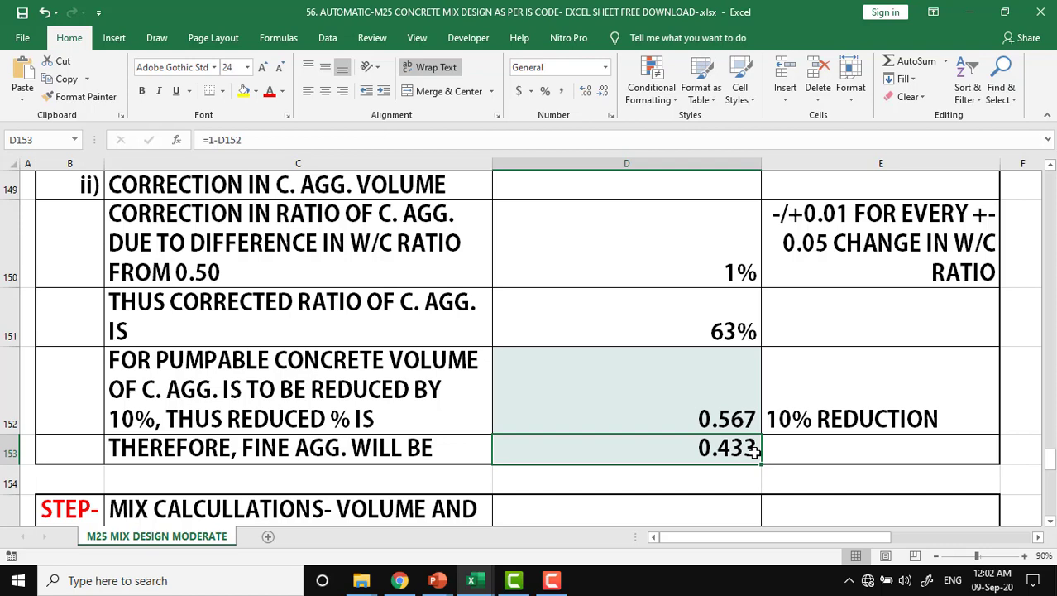
scroll(754, 451, "down", 2)
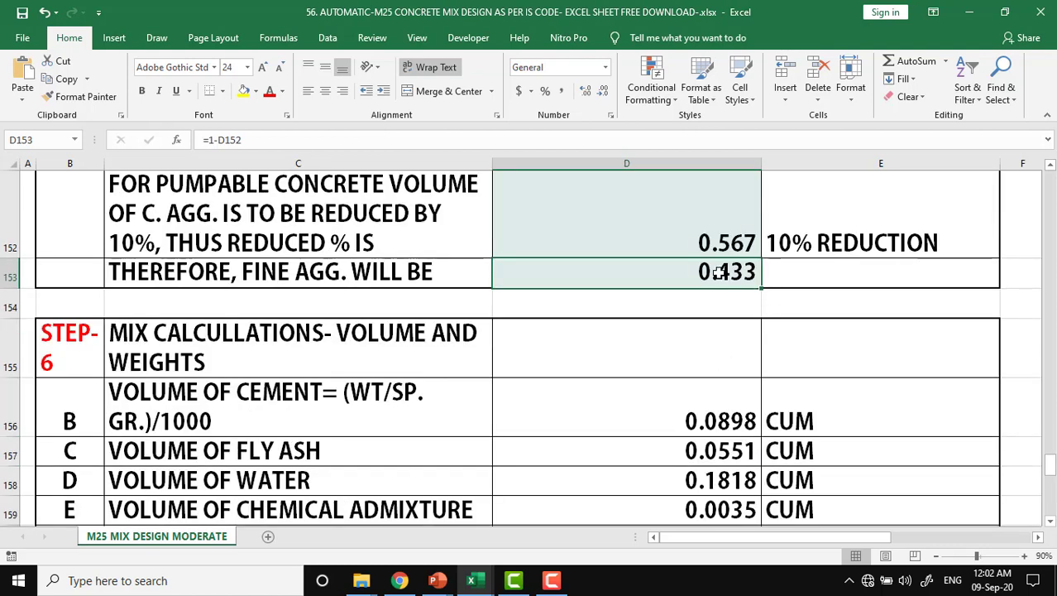
left_click(642, 220)
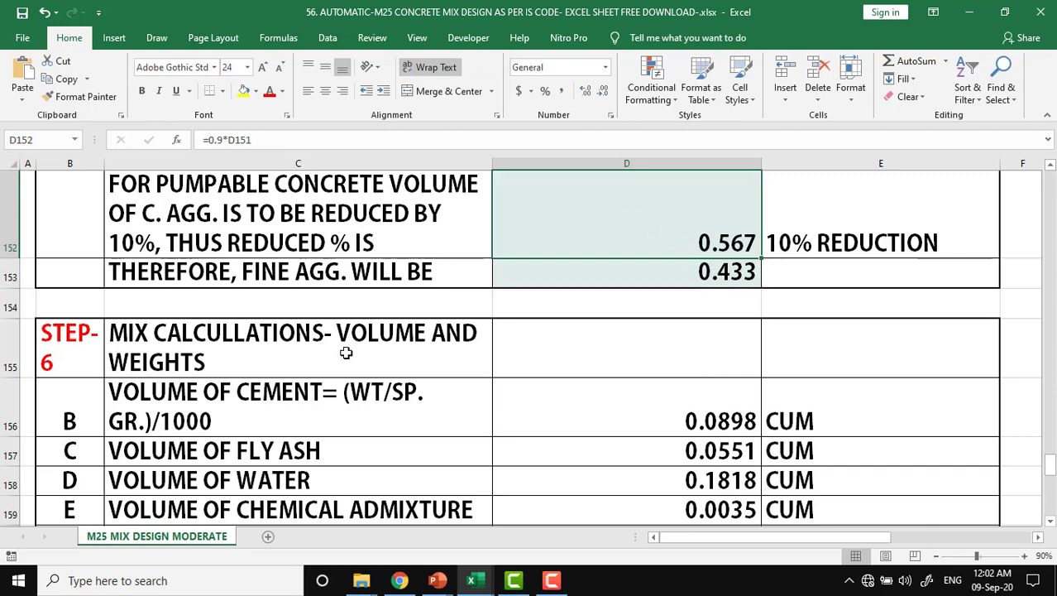
- Read the STEP-6 mix calculations and the cement volume formula giving 0.0898
scroll(345, 352, "down", 1)
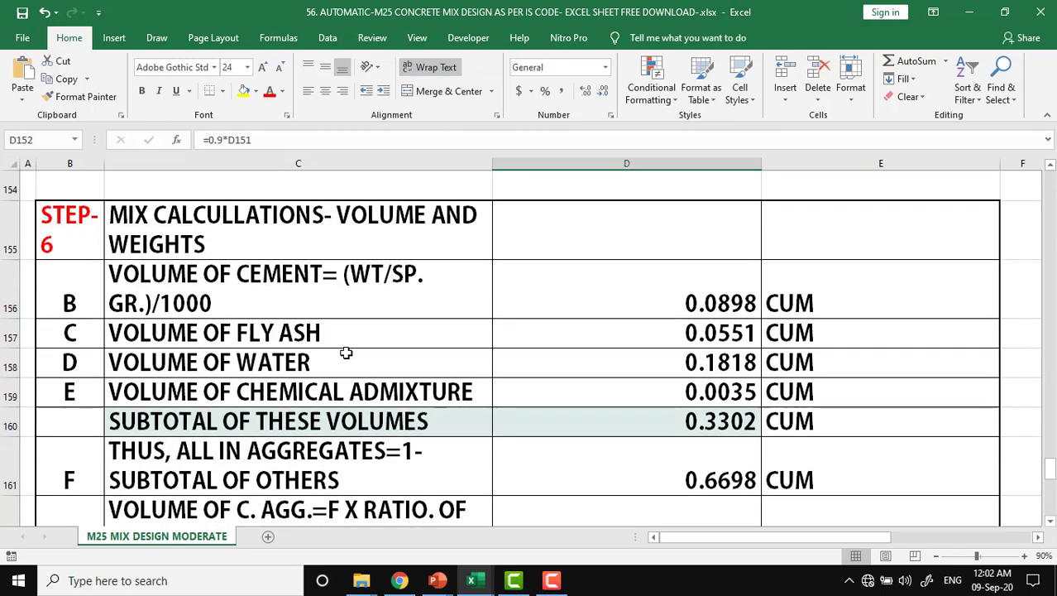
left_click(289, 237)
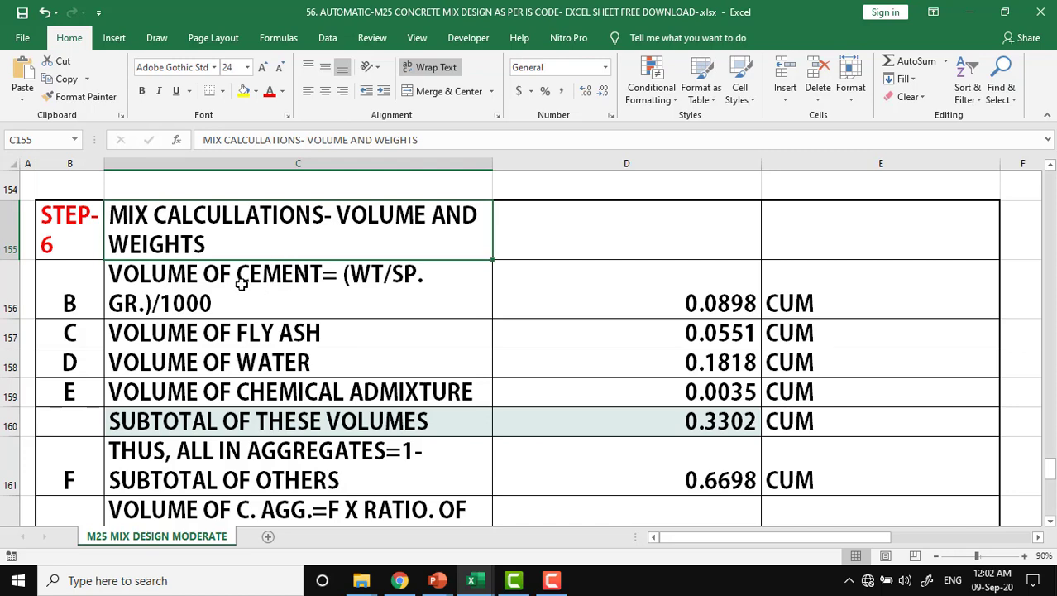
left_click(199, 292)
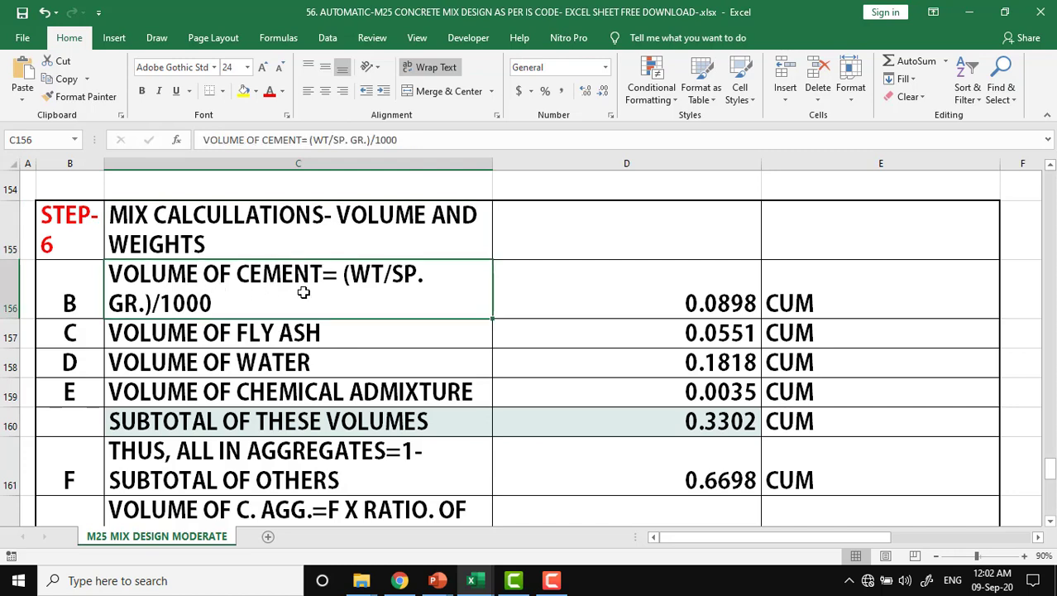
left_click(253, 238)
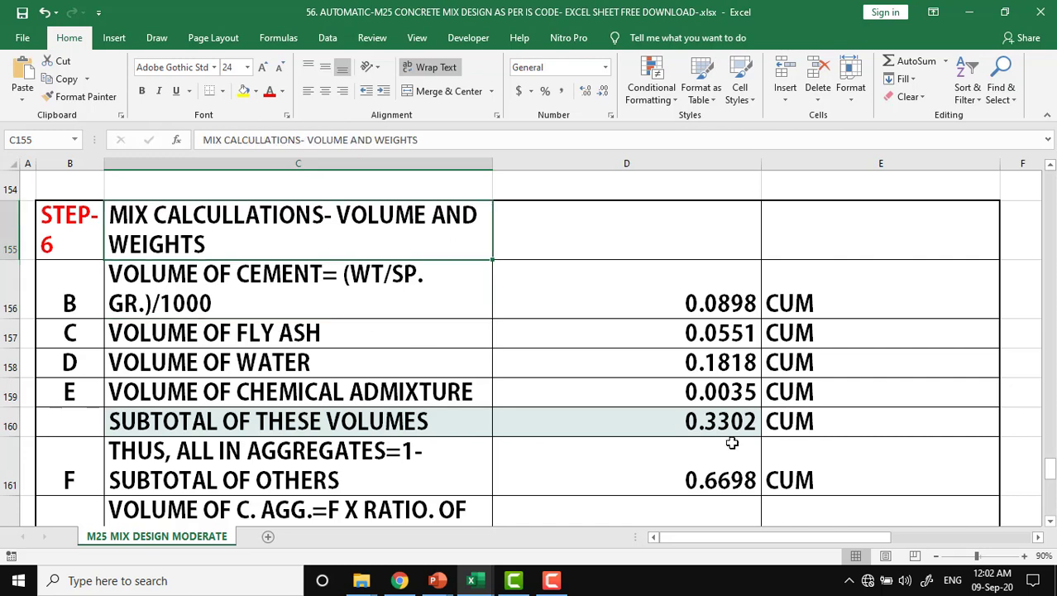
left_click(270, 291)
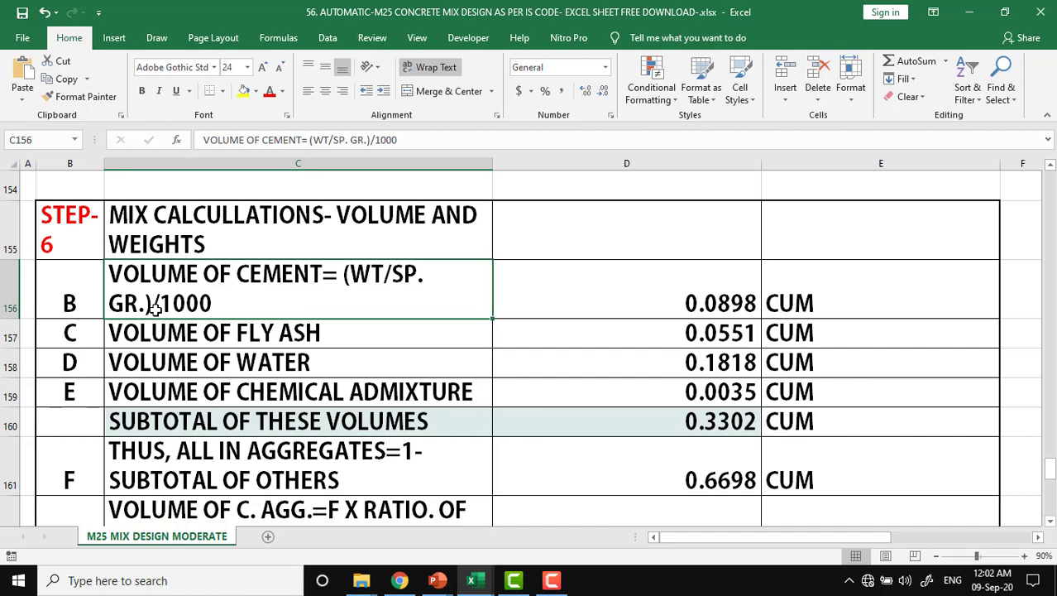
left_click(656, 303)
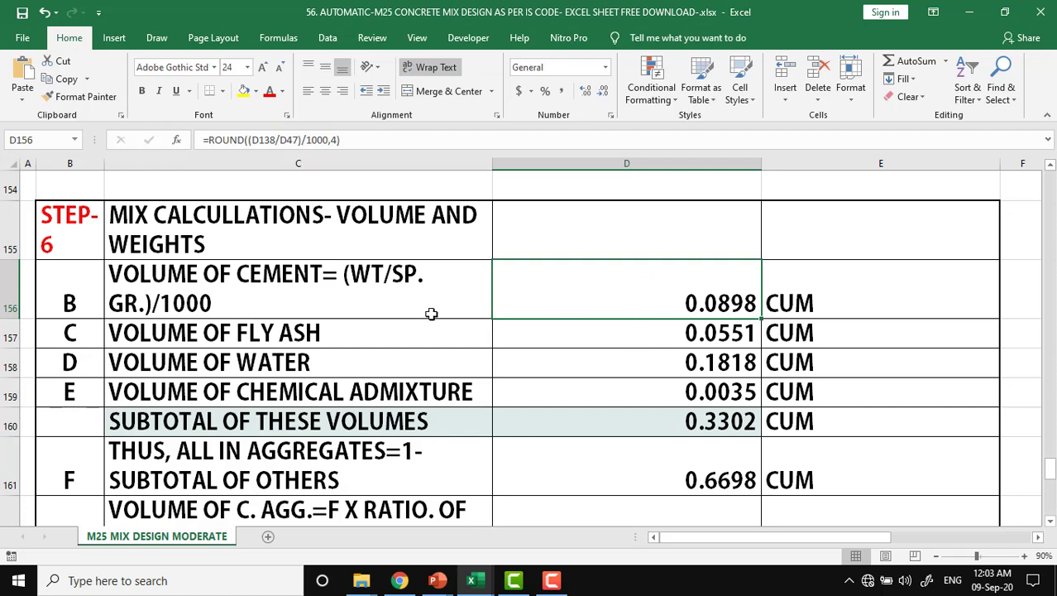
left_click(398, 334)
left_click(639, 341)
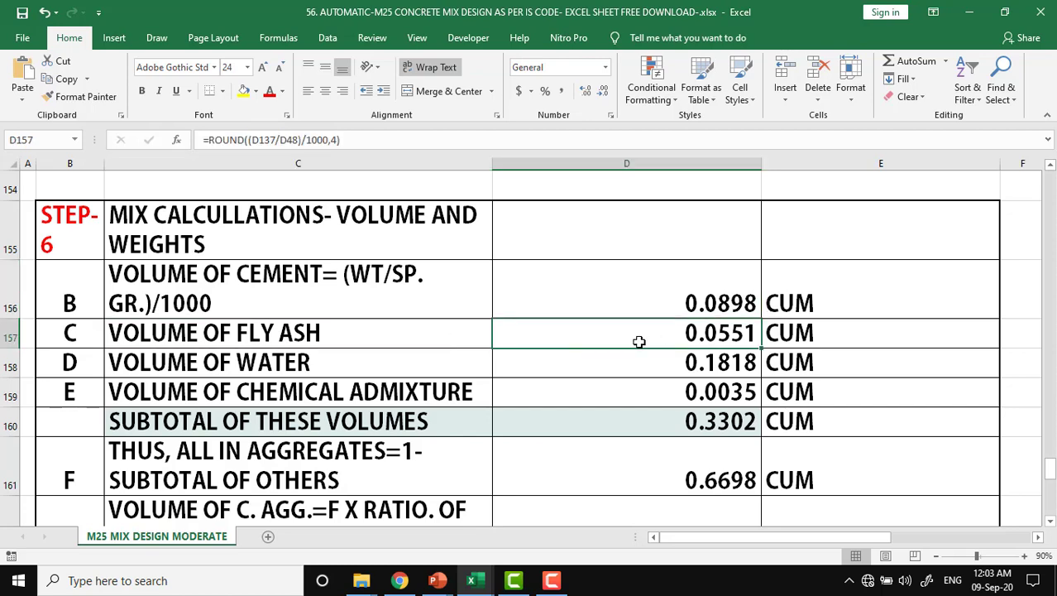
- Trace the fly ash volume formula in D157 back to the fly ash content in D137
scroll(638, 342, "up", 2)
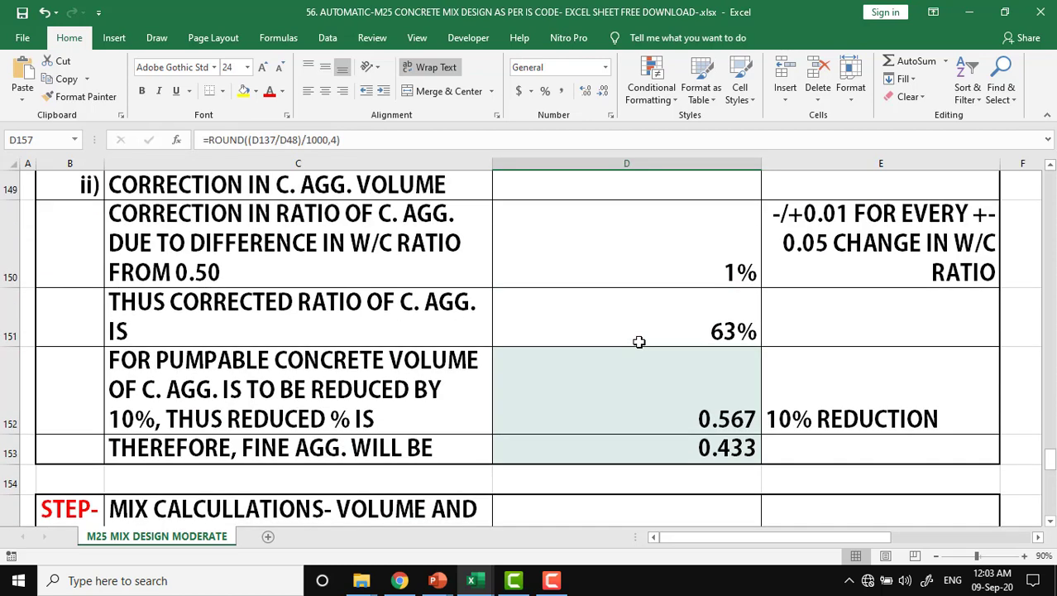
scroll(639, 341, "up", 2)
scroll(639, 341, "up", 1)
scroll(638, 342, "up", 1)
scroll(638, 342, "up", 1)
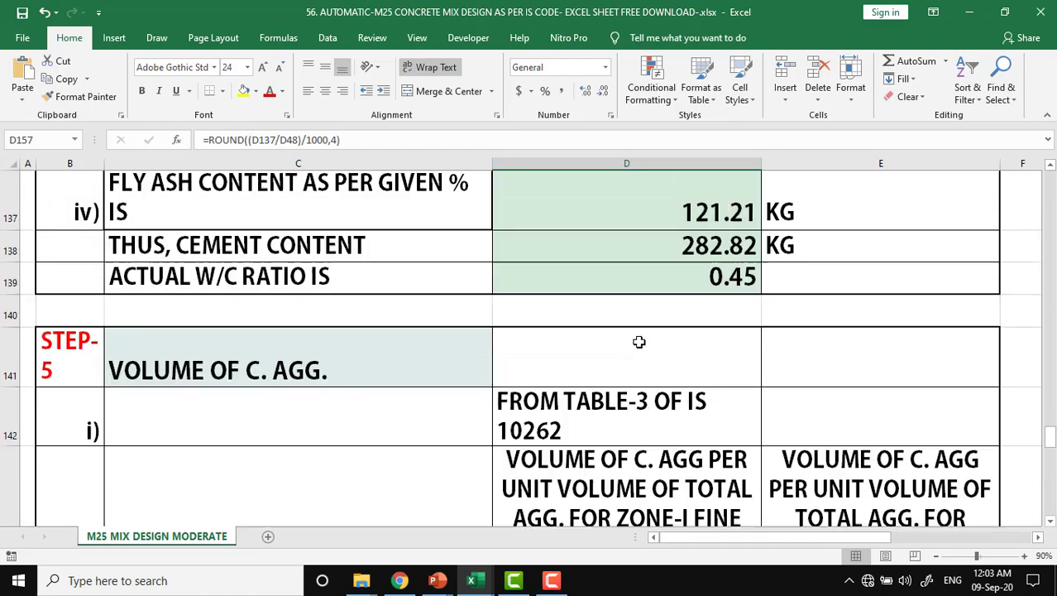
scroll(639, 342, "up", 1)
left_click(724, 265)
scroll(620, 281, "down", 2)
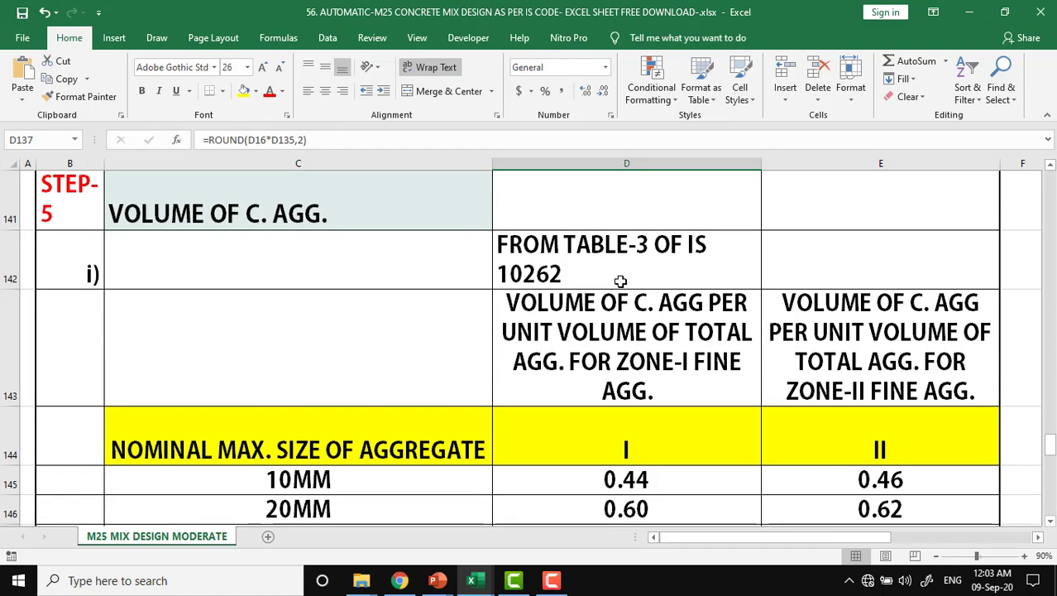
scroll(620, 282, "down", 1)
scroll(620, 281, "down", 2)
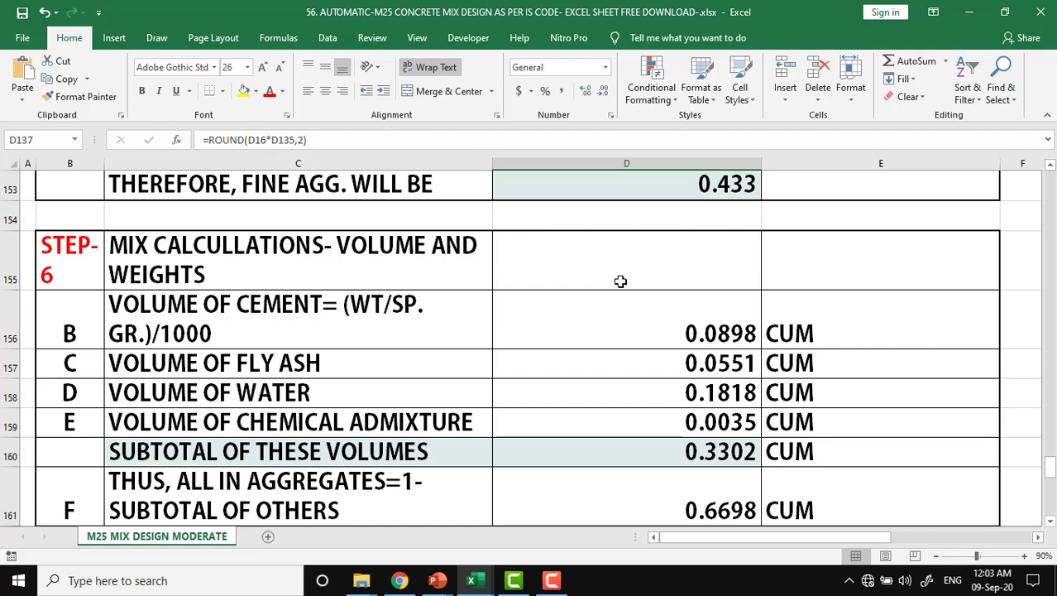
left_click(362, 330)
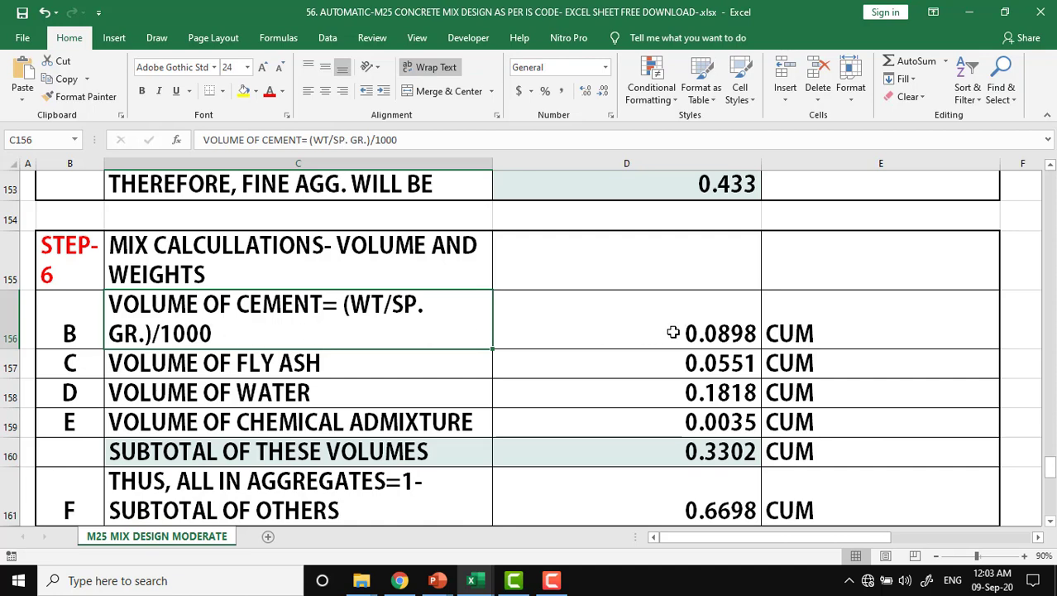
left_click(620, 361)
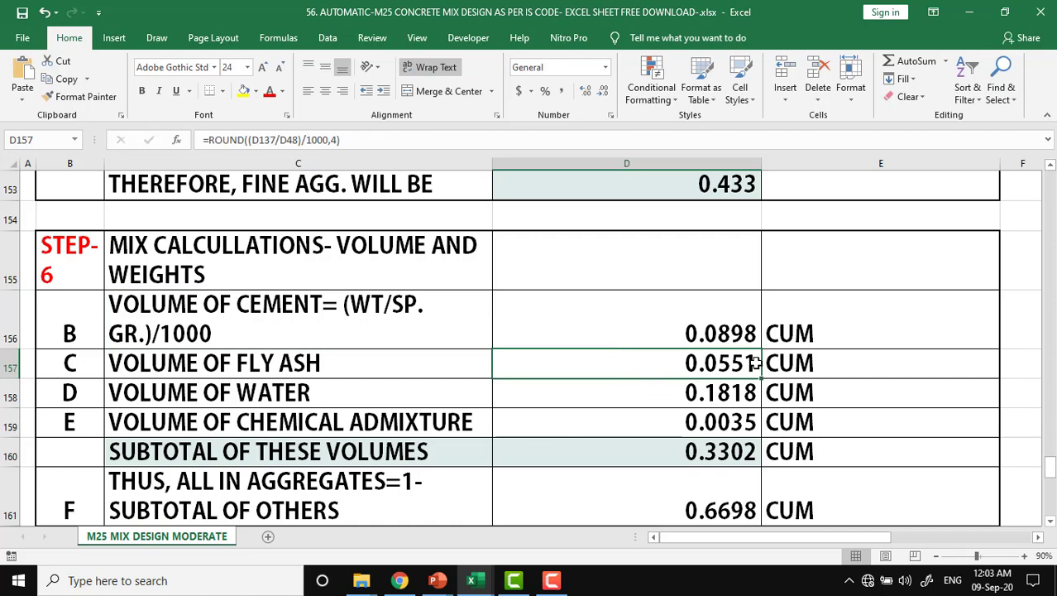
- Check the water, chemical admixture and subtotal volume rows and the all-in aggregate volume formula
left_click(398, 395)
left_click(707, 394)
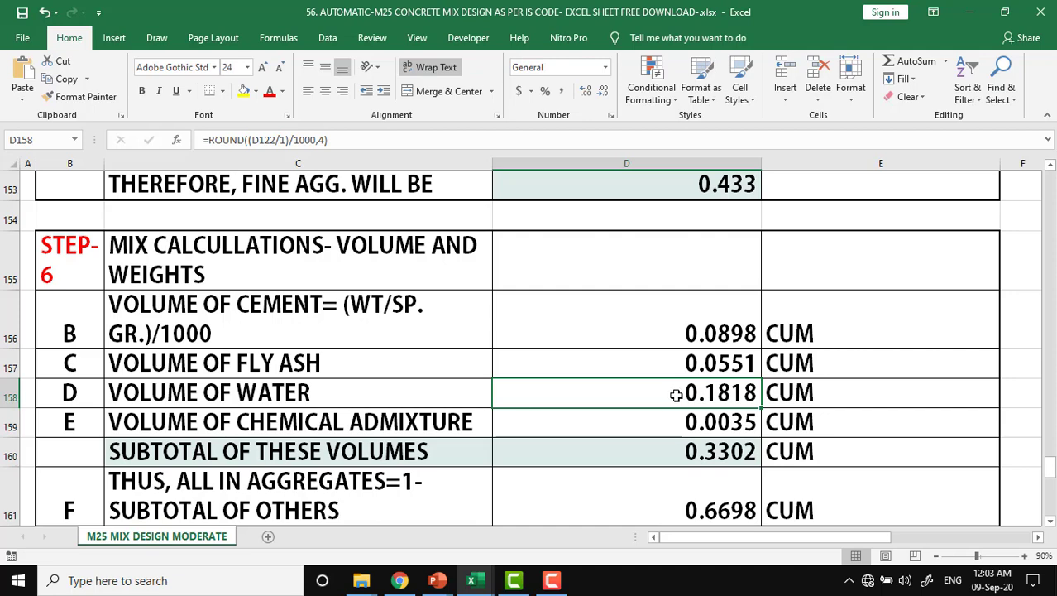
left_click(419, 423)
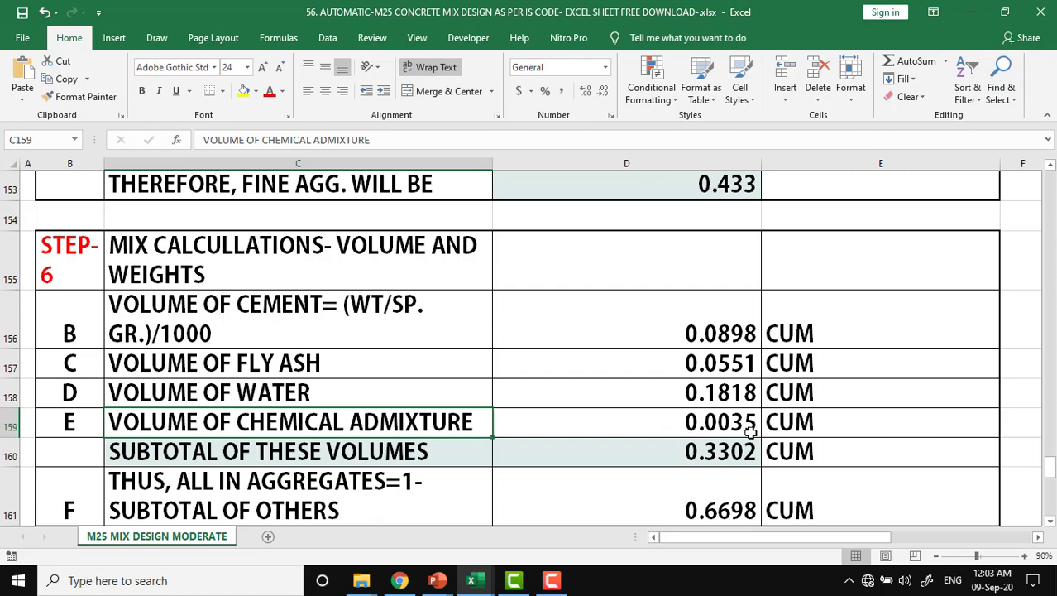
left_click(443, 450)
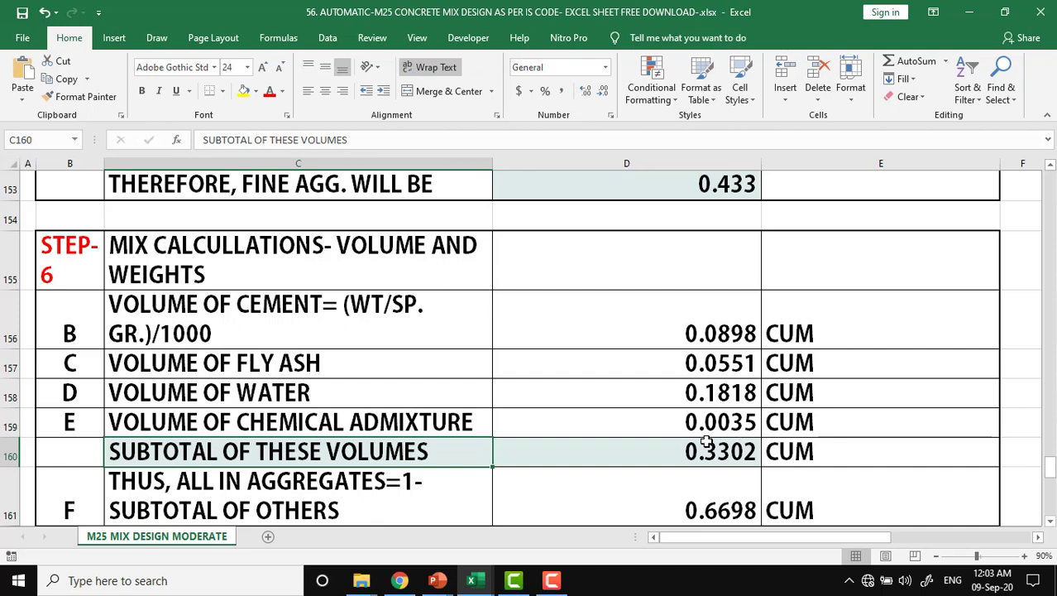
scroll(704, 439, "down", 1)
left_click(428, 440)
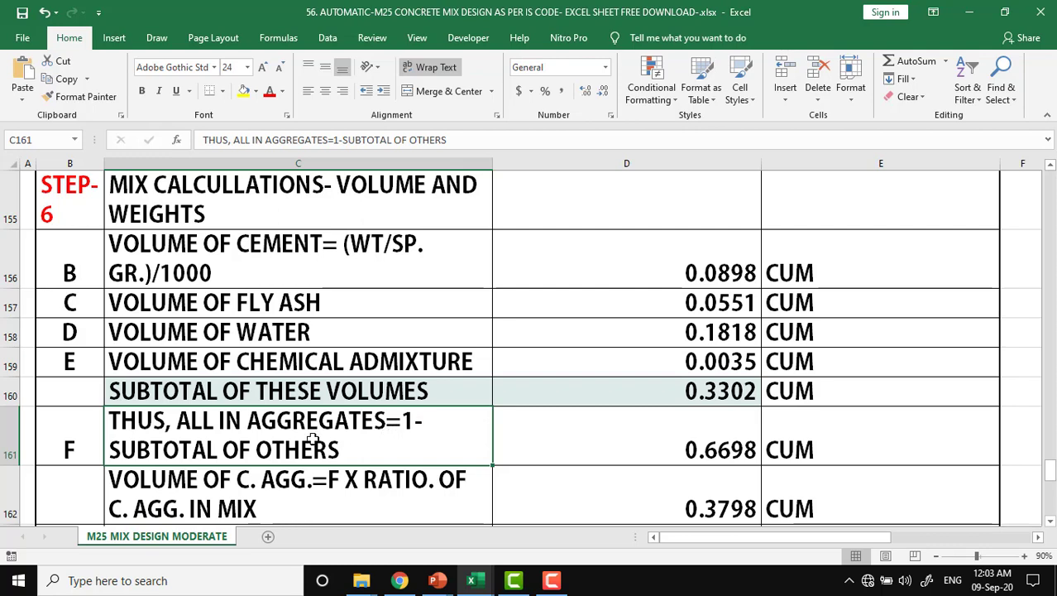
left_click(640, 436)
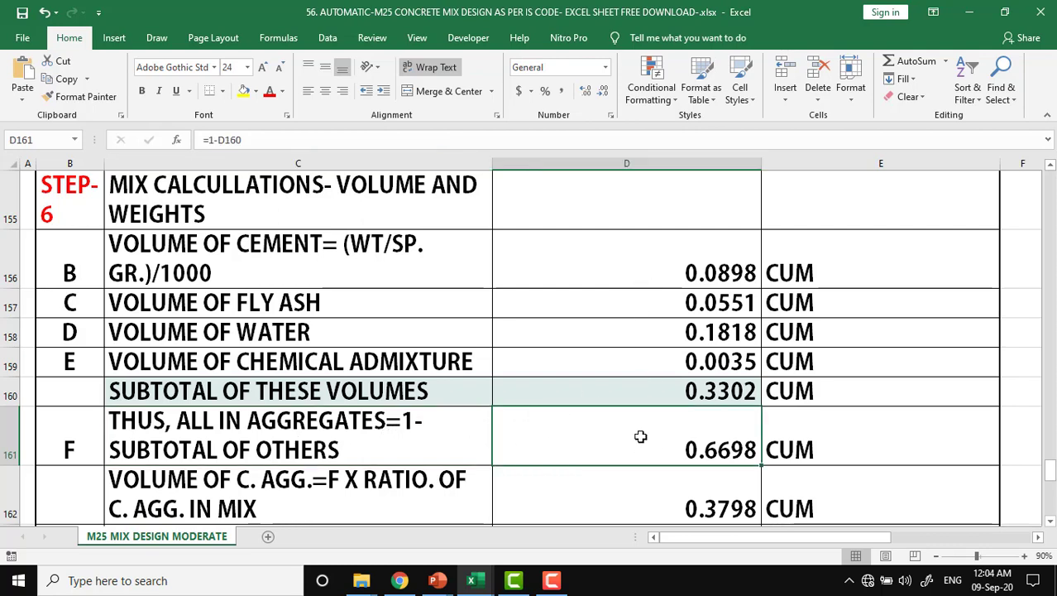
- Inspect the coarse aggregate volume row and its formula
scroll(640, 436, "down", 1)
scroll(640, 436, "down", 1)
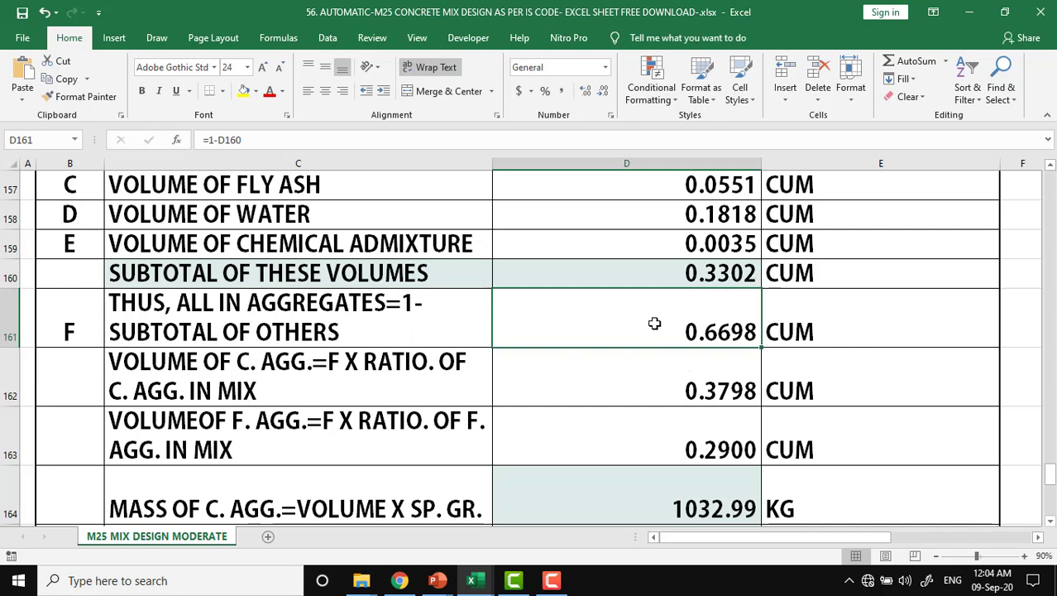
left_click(352, 318)
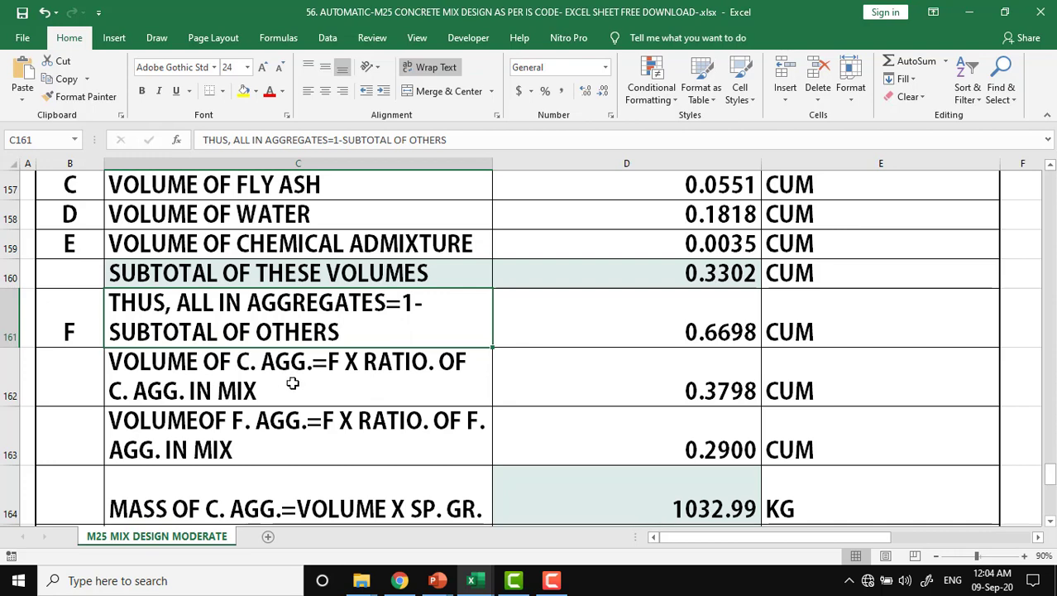
left_click(357, 380)
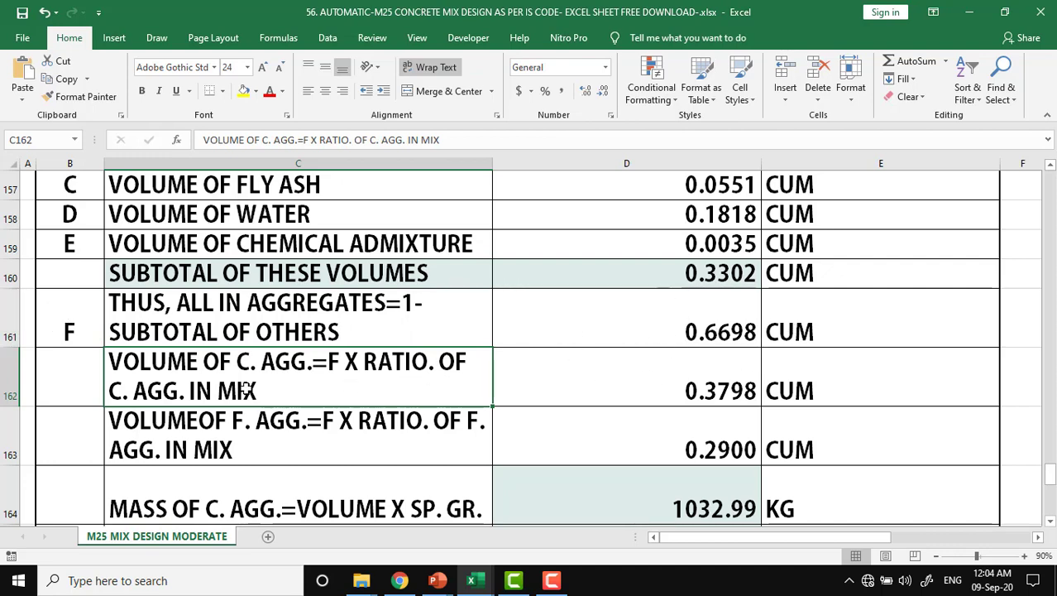
left_click(673, 394)
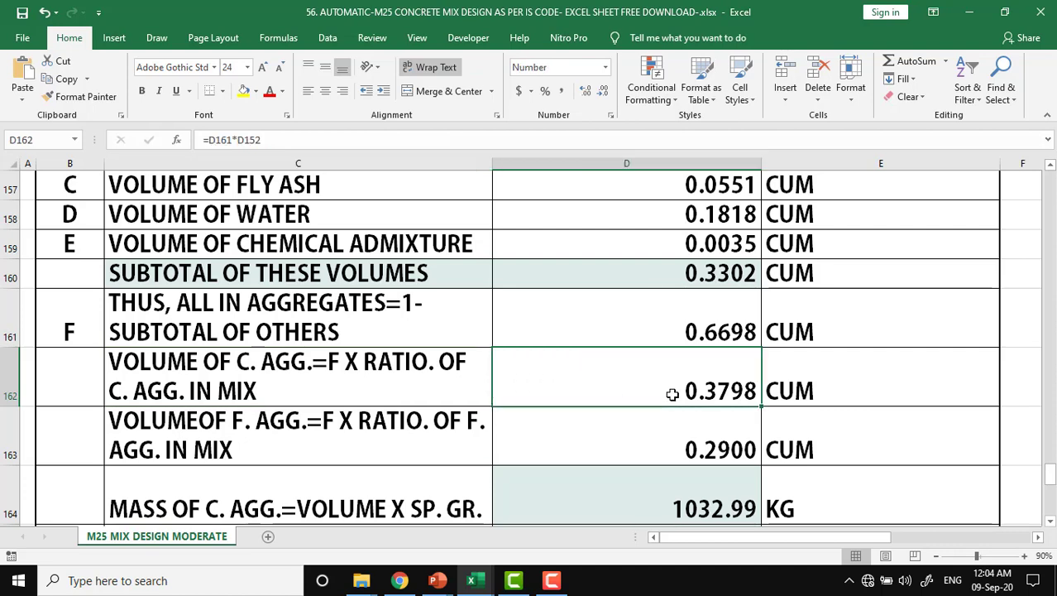
scroll(673, 395, "up", 1)
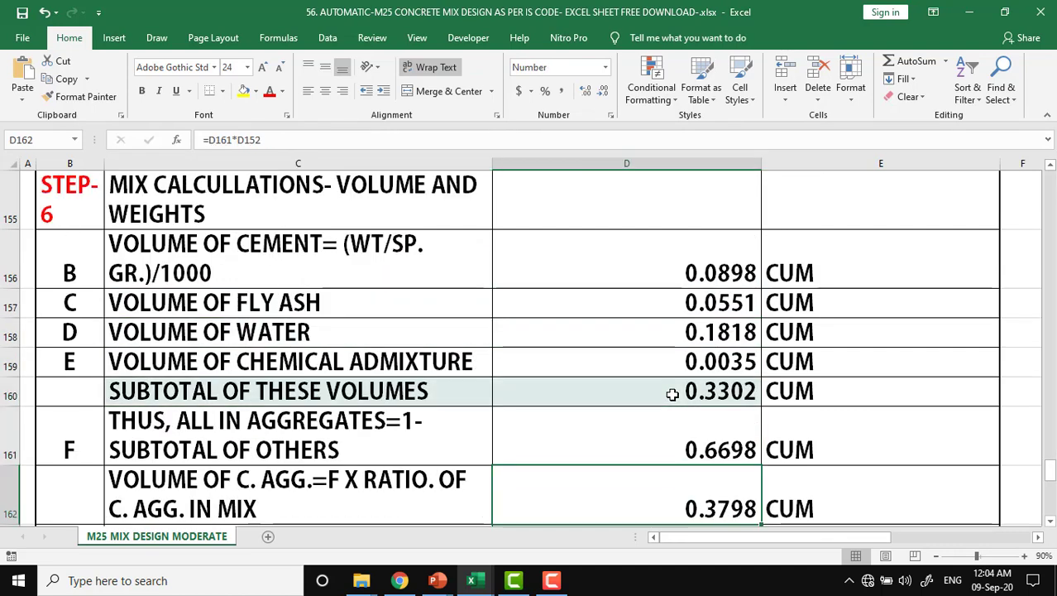
scroll(673, 395, "up", 1)
scroll(673, 395, "up", 1)
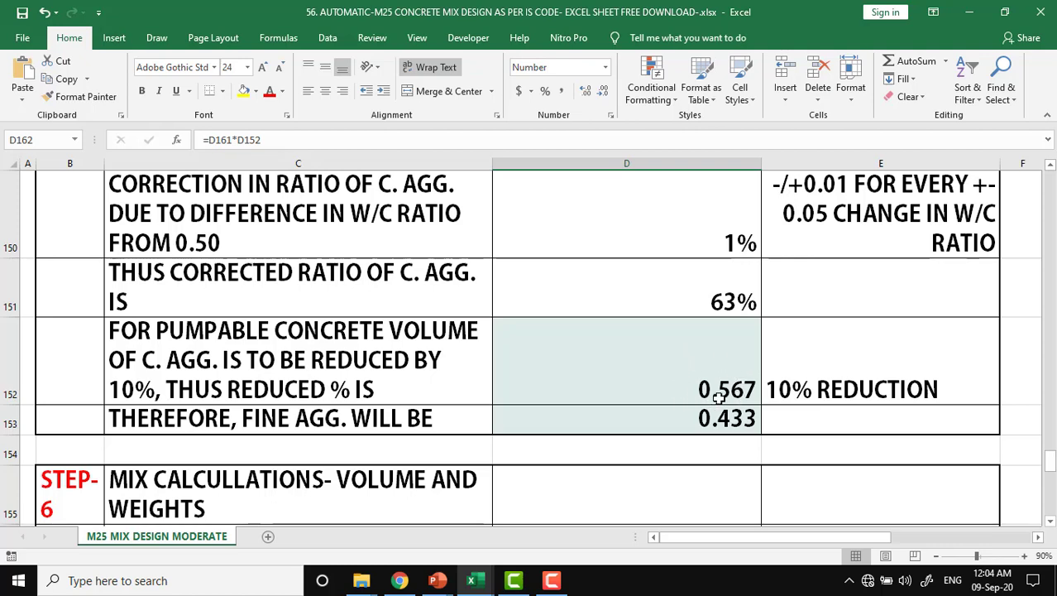
- Inspect the fine aggregate volume formula and its mass formula under MASS FOR 1 CUM CONCRETE
scroll(719, 396, "down", 1)
scroll(719, 396, "down", 1)
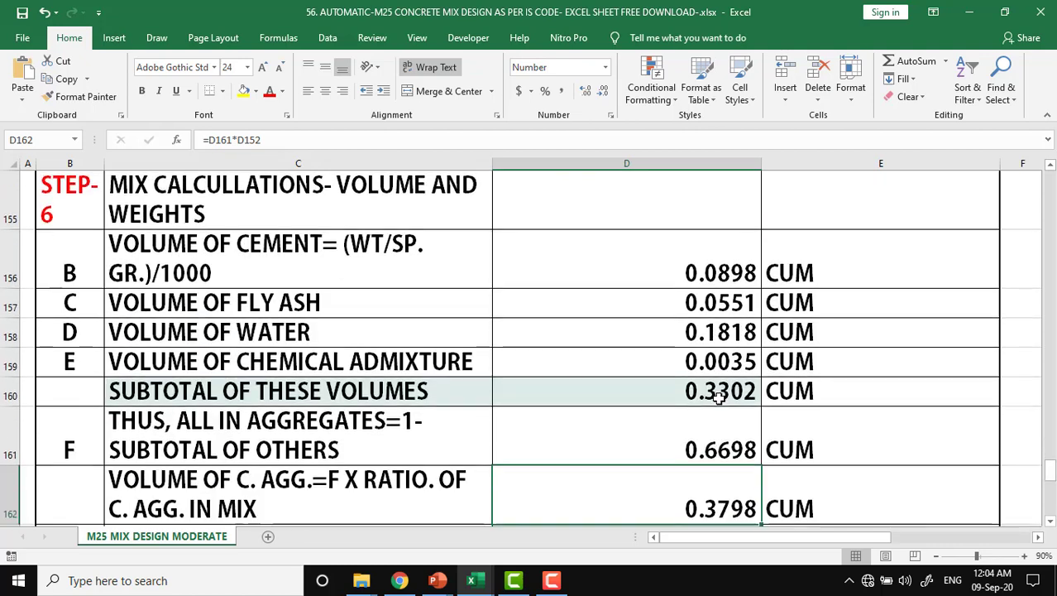
scroll(719, 396, "down", 1)
scroll(719, 397, "down", 1)
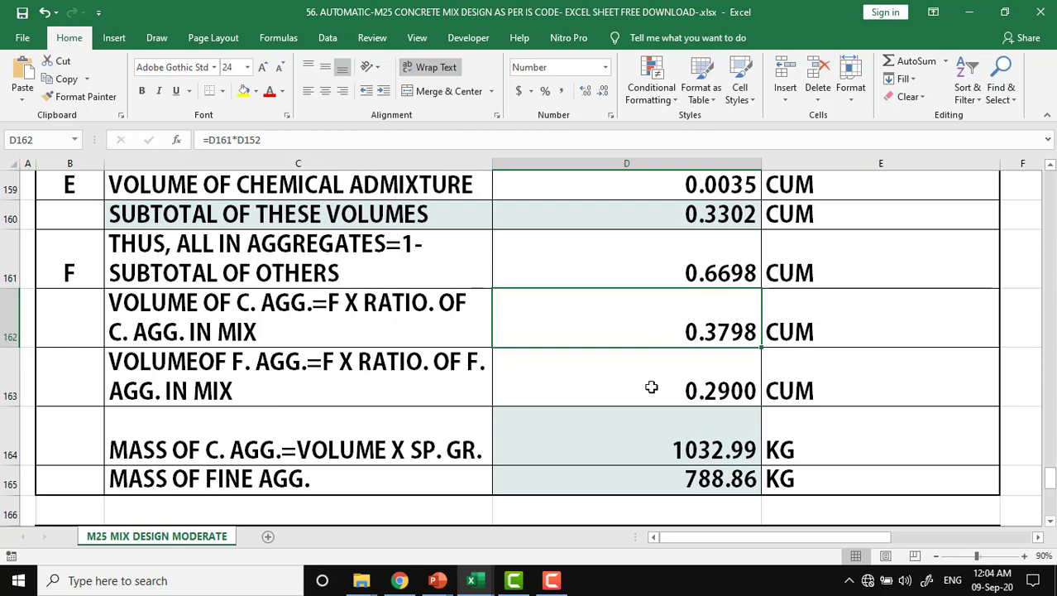
left_click(695, 390)
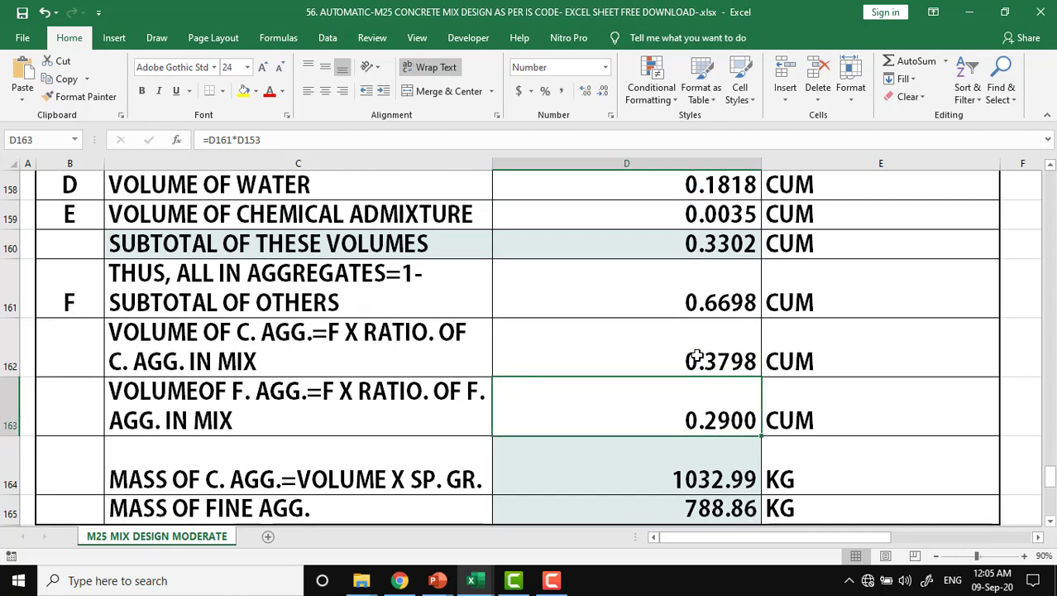
scroll(697, 355, "up", 1)
scroll(697, 356, "down", 1)
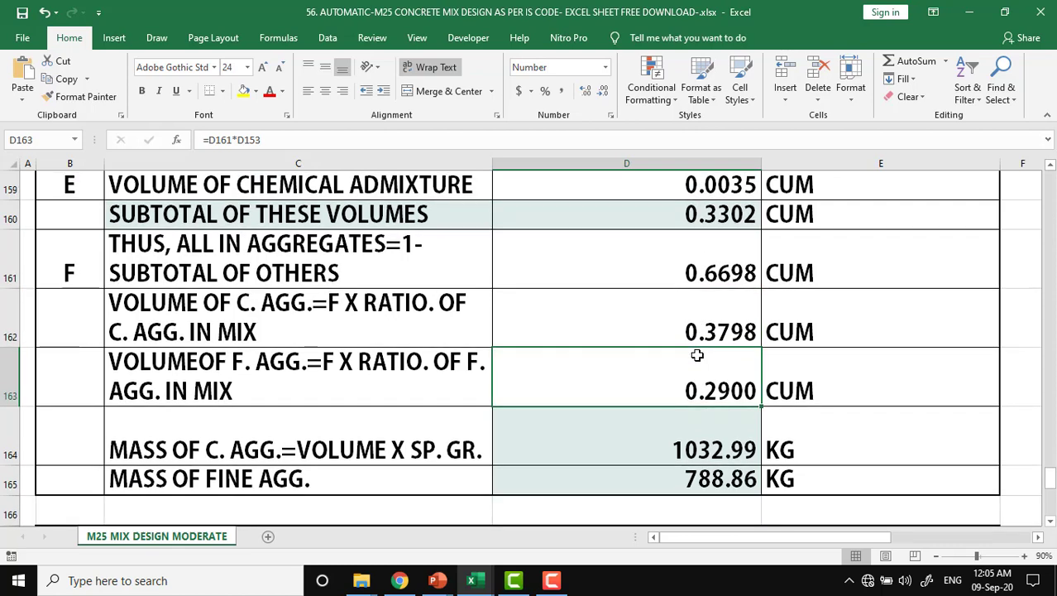
scroll(698, 355, "down", 2)
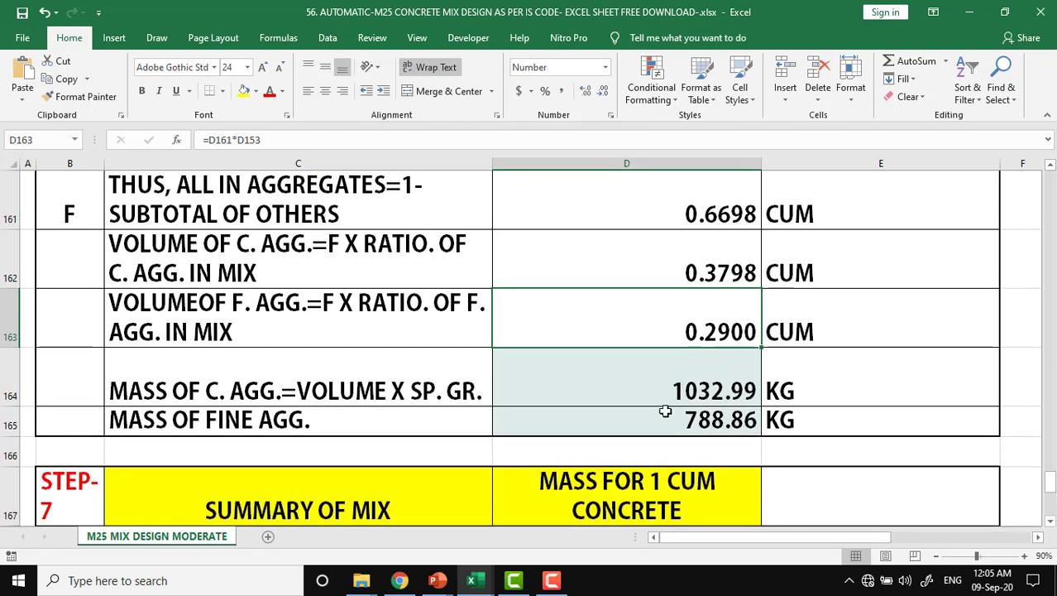
left_click(631, 496)
left_click(657, 415)
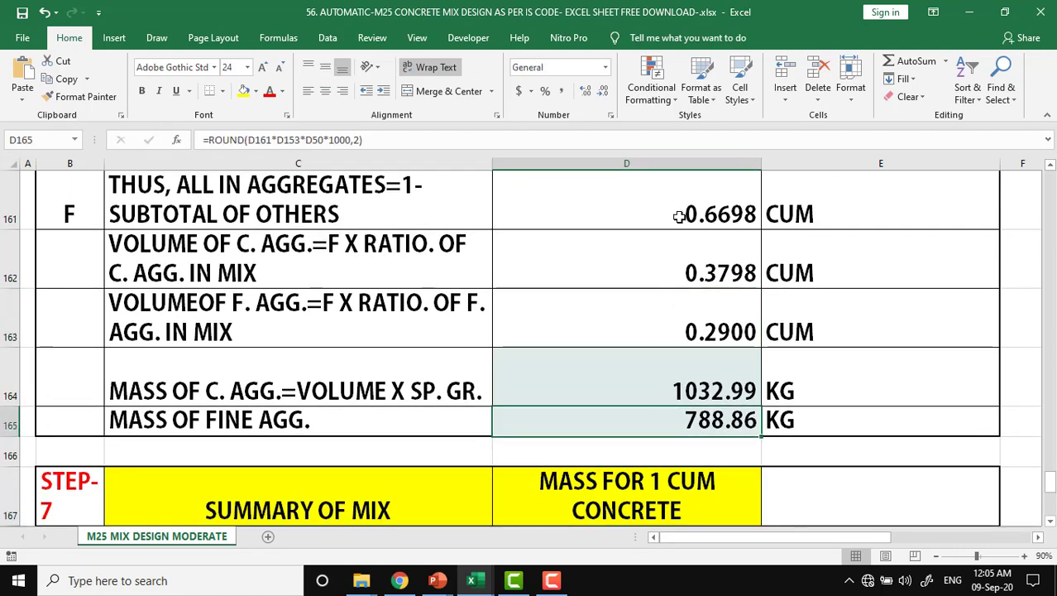
- Scroll down to the STEP-7 SUMMARY OF MIX heading
scroll(687, 425, "down", 1)
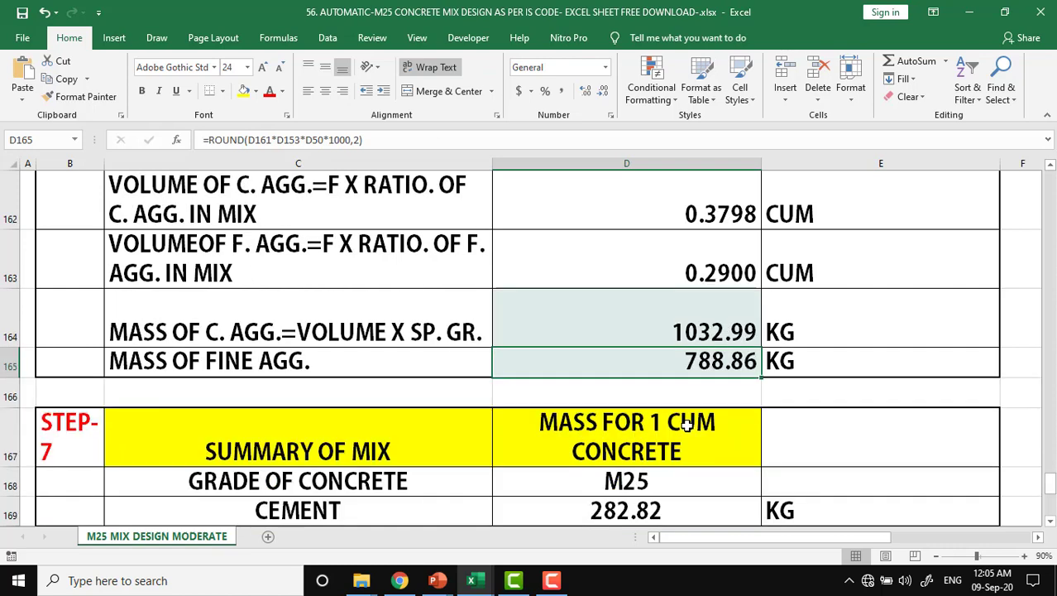
scroll(687, 425, "down", 1)
scroll(687, 425, "down", 1)
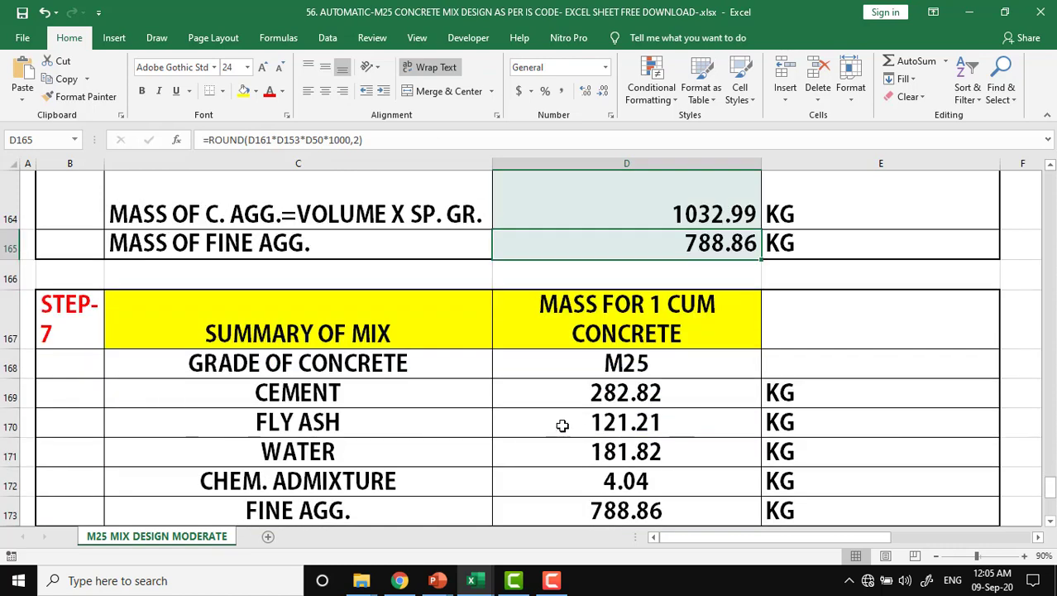
left_click(83, 334)
left_click(304, 330)
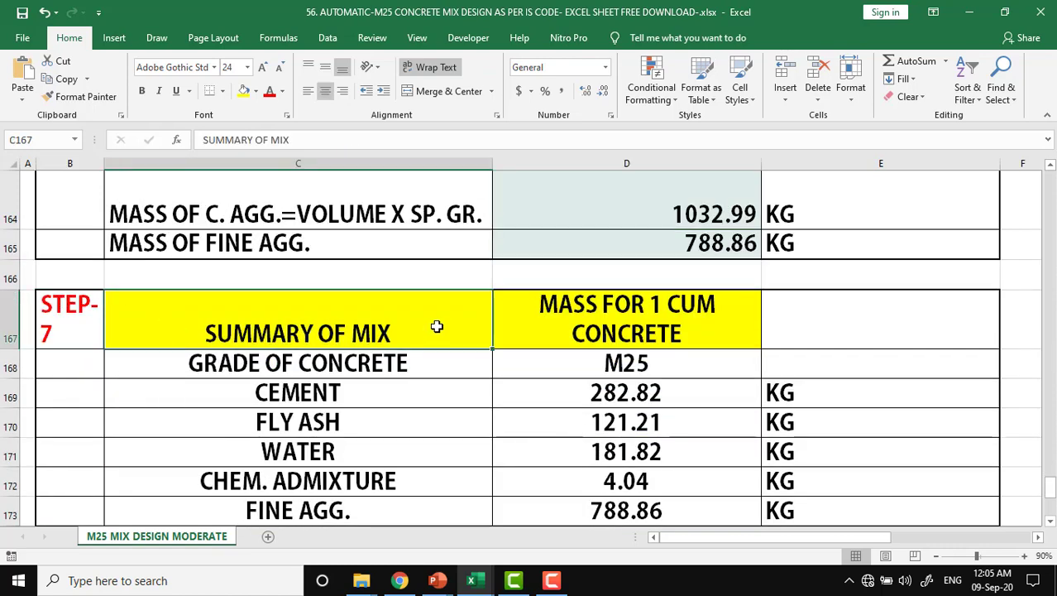
scroll(437, 326, "down", 1)
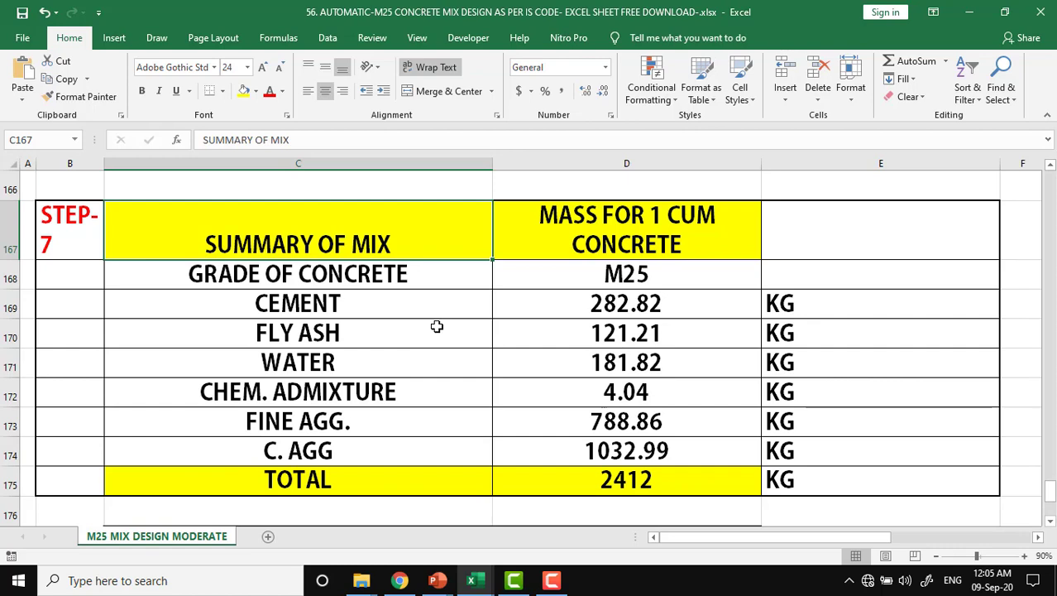
left_click(369, 304)
left_click(672, 296)
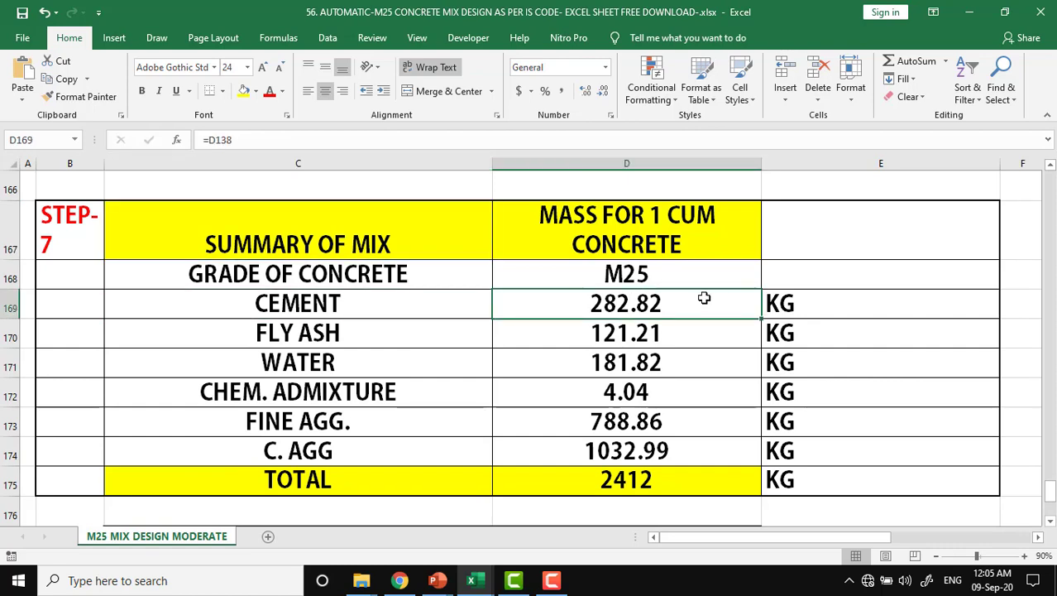
left_click(313, 271)
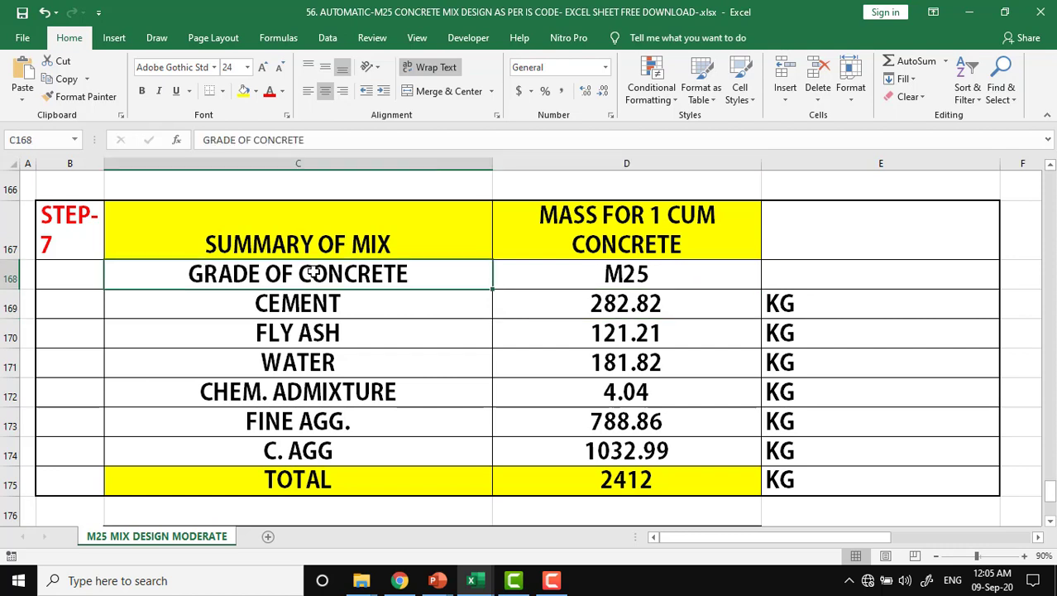
left_click(695, 277)
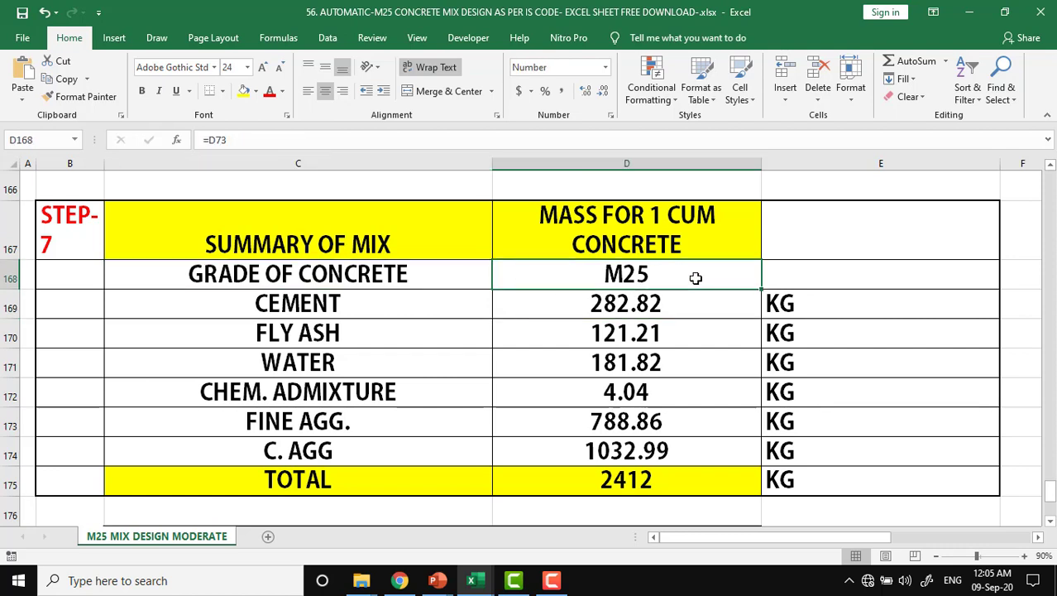
left_click(394, 330)
left_click(686, 321)
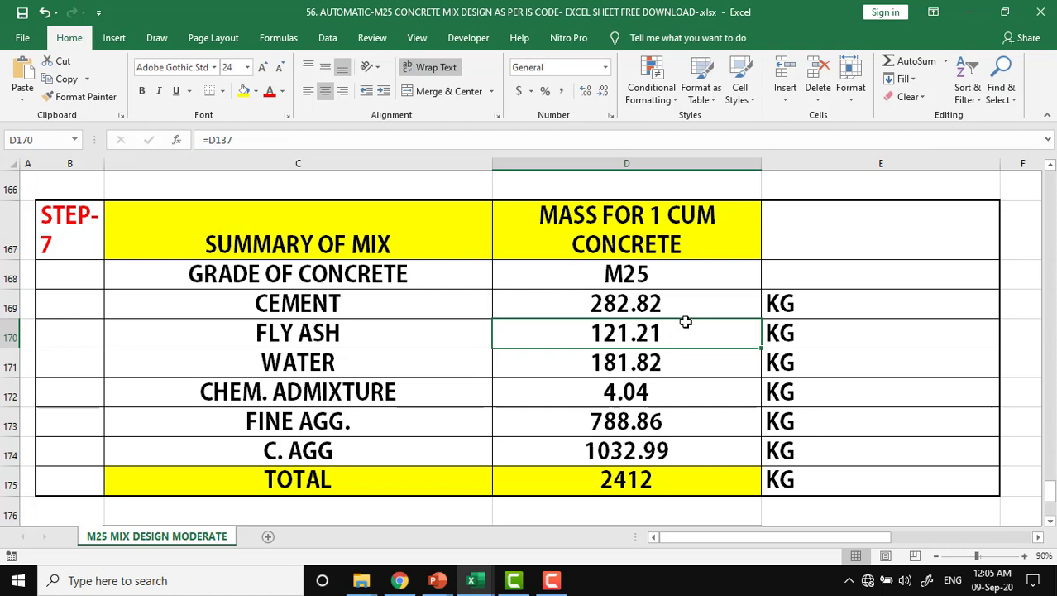
left_click(402, 368)
left_click(612, 369)
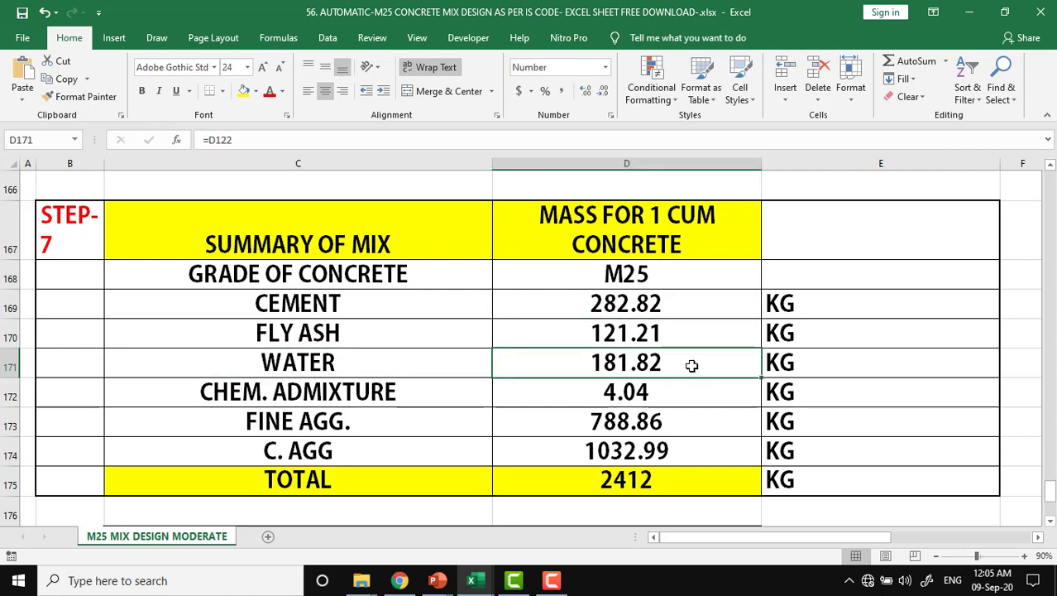
left_click(418, 402)
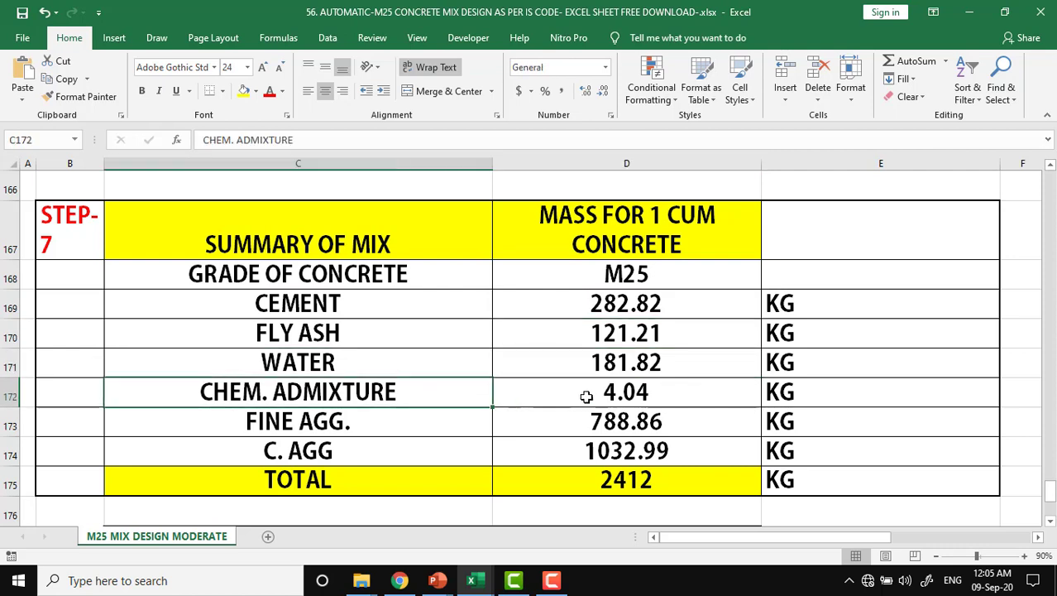
left_click(669, 393)
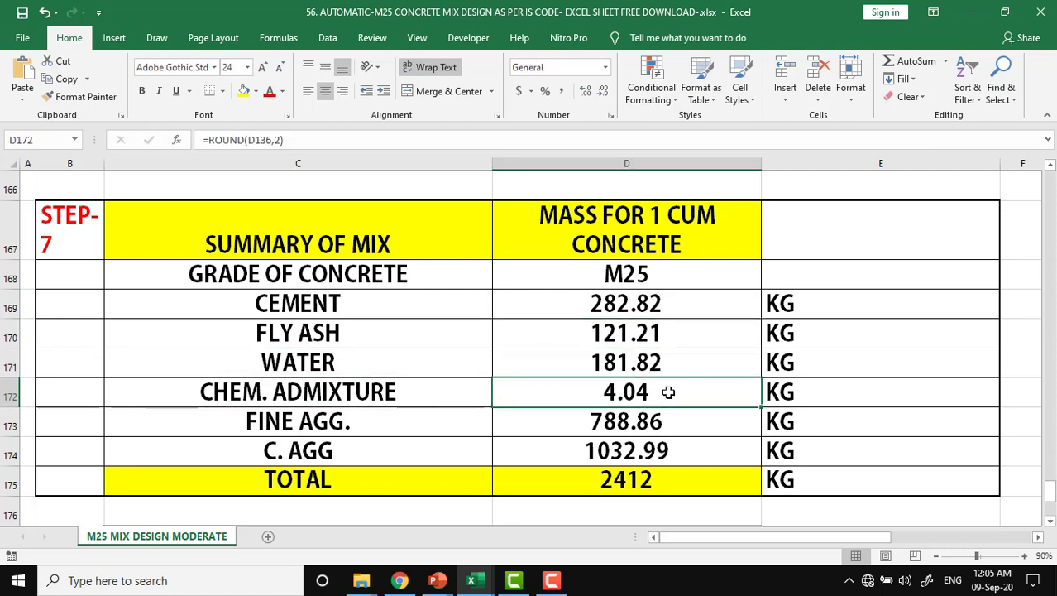
left_click(411, 417)
left_click(579, 419)
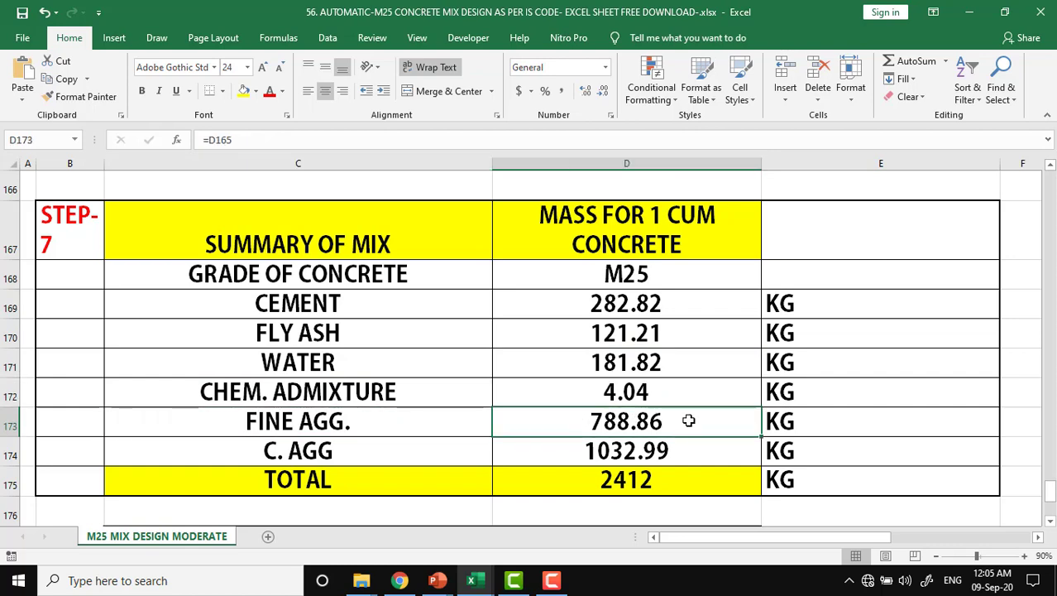
left_click(405, 451)
left_click(672, 457)
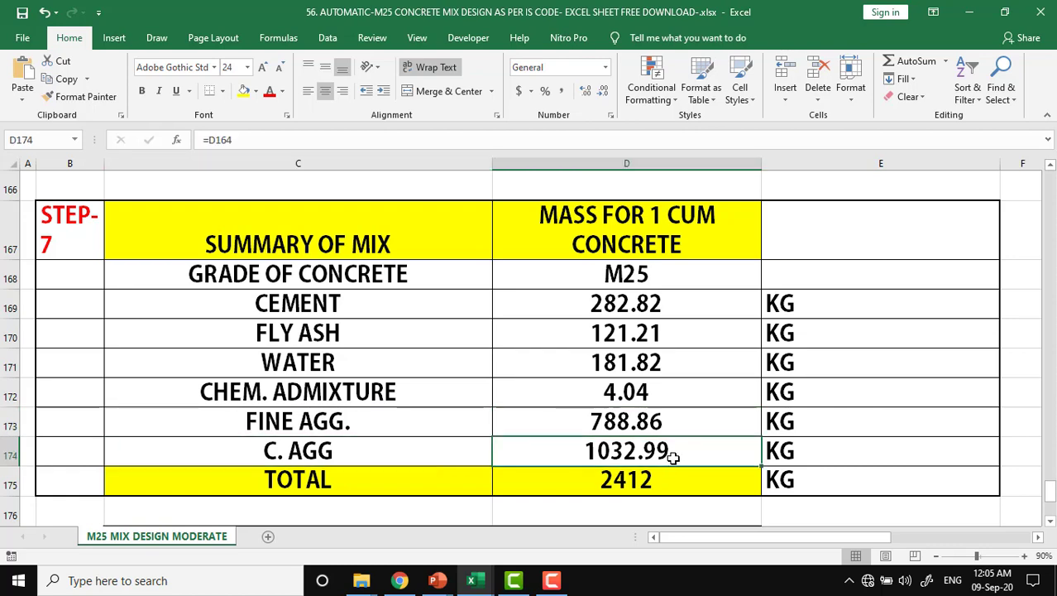
scroll(717, 455, "up", 1)
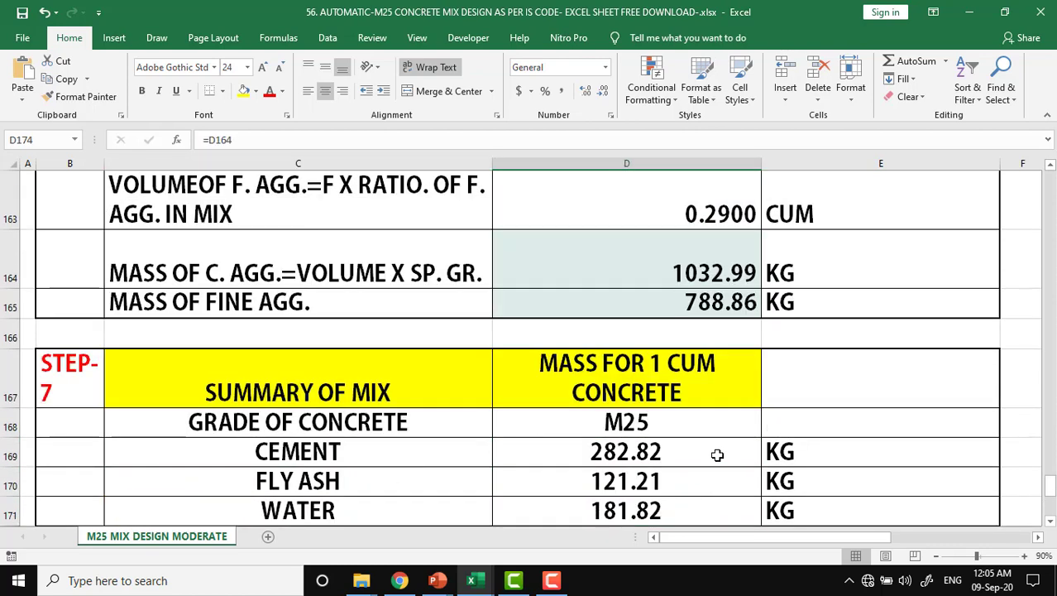
scroll(717, 455, "up", 1)
left_click(741, 387)
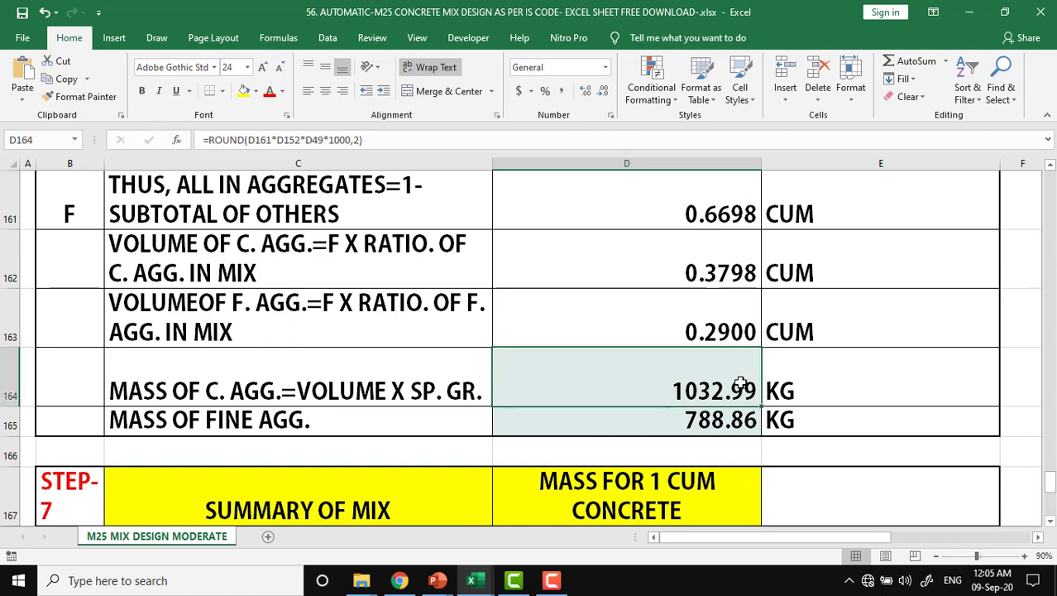
left_click(242, 390)
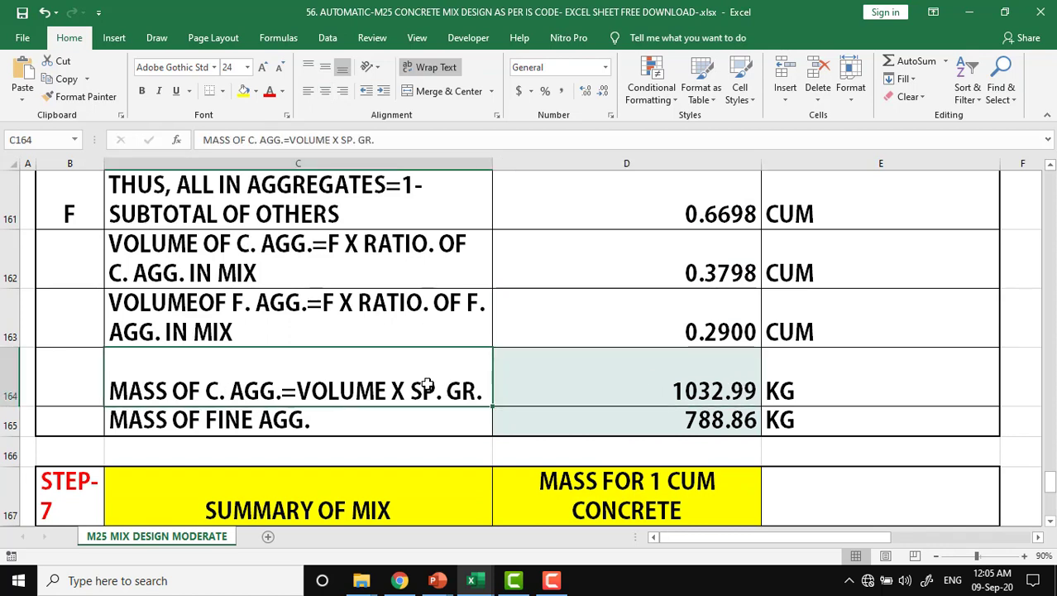
left_click(726, 265)
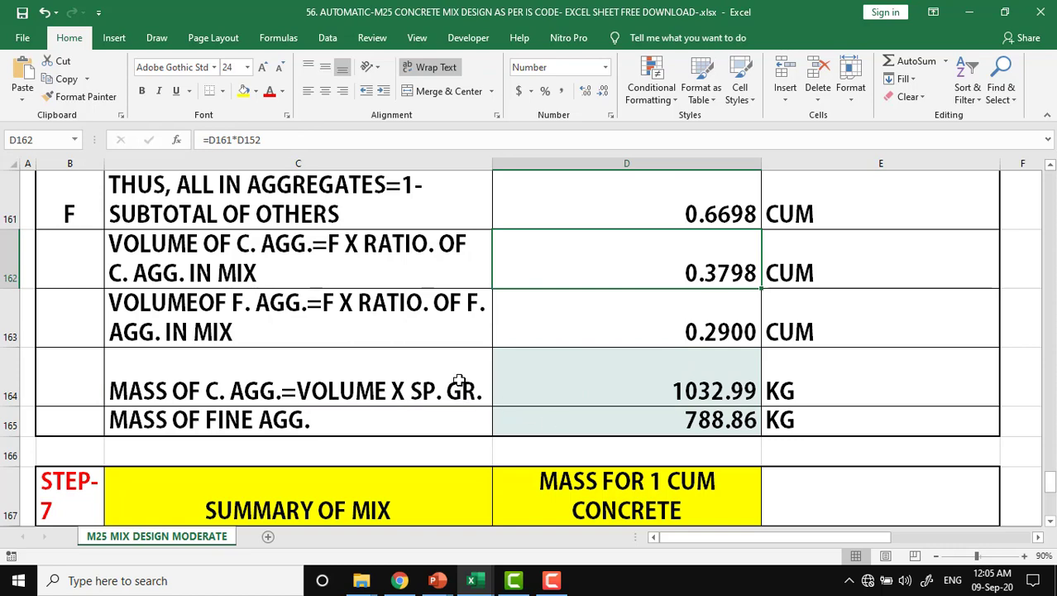
left_click(453, 381)
left_click(720, 269)
left_click(396, 392)
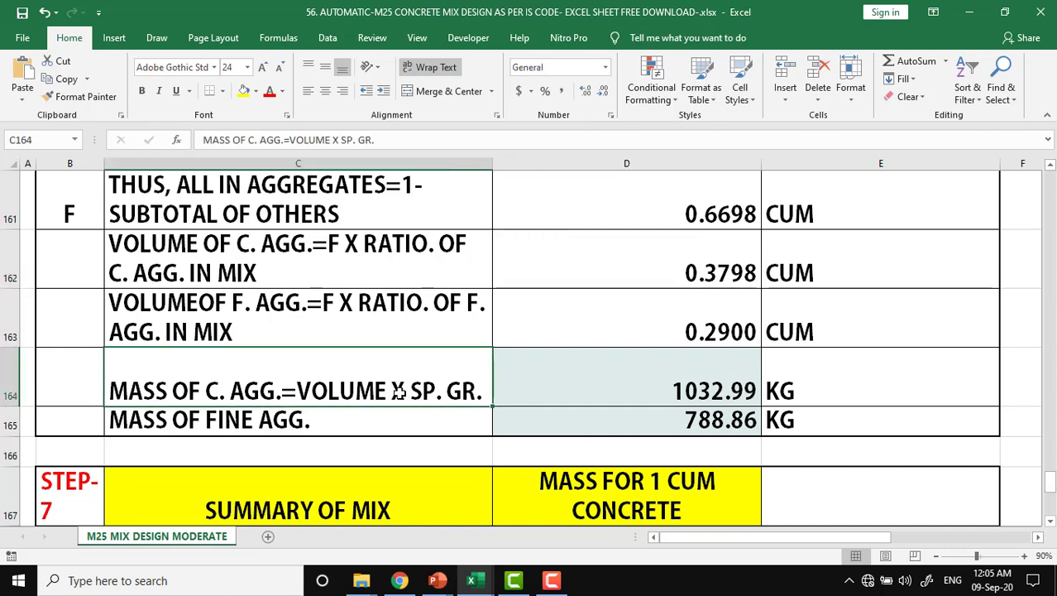
left_click(680, 267)
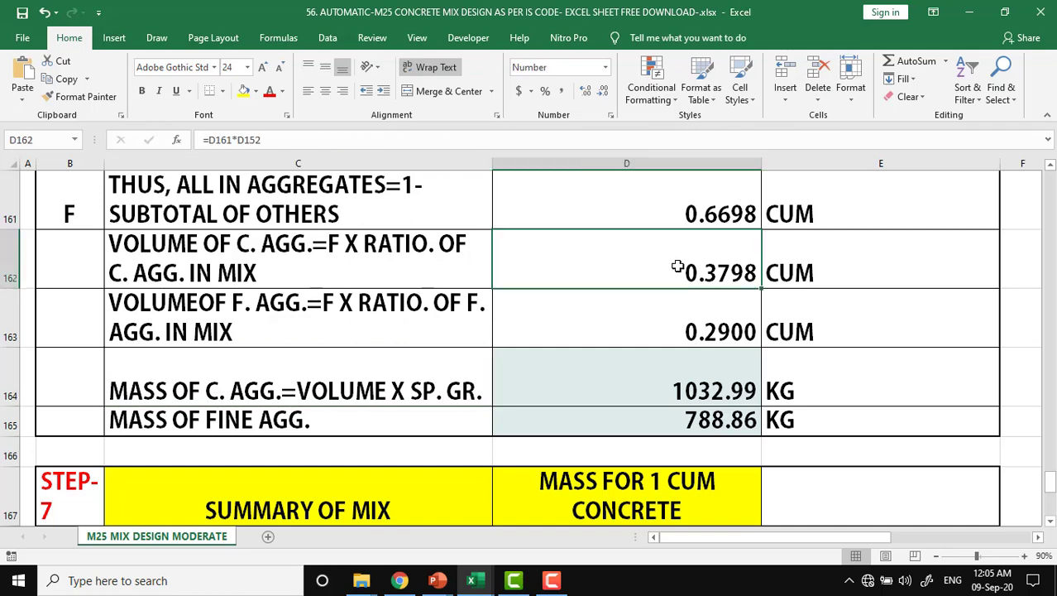
left_click(395, 382)
left_click(310, 417)
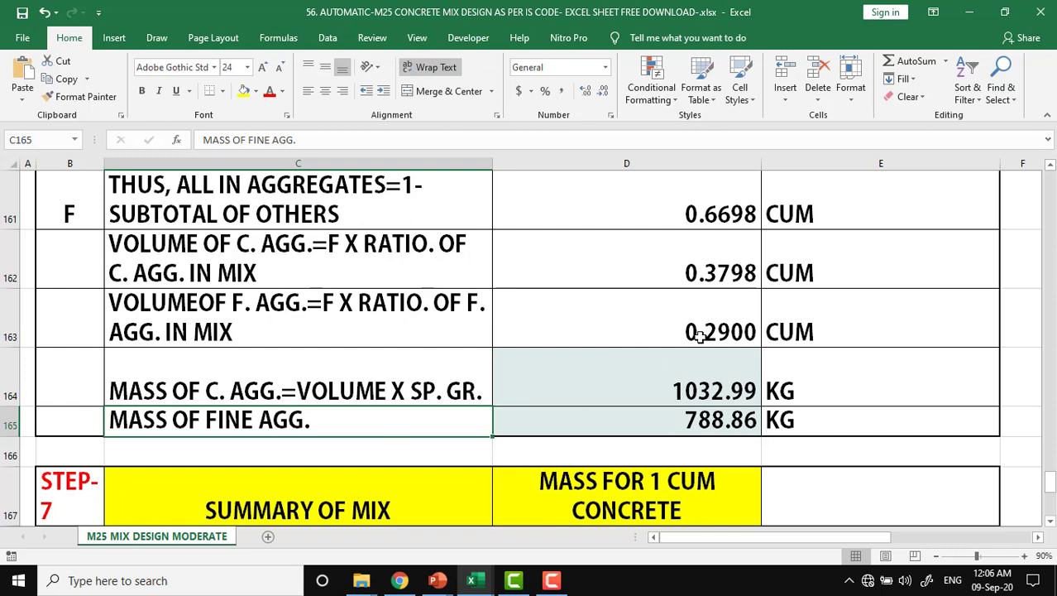
left_click(704, 384)
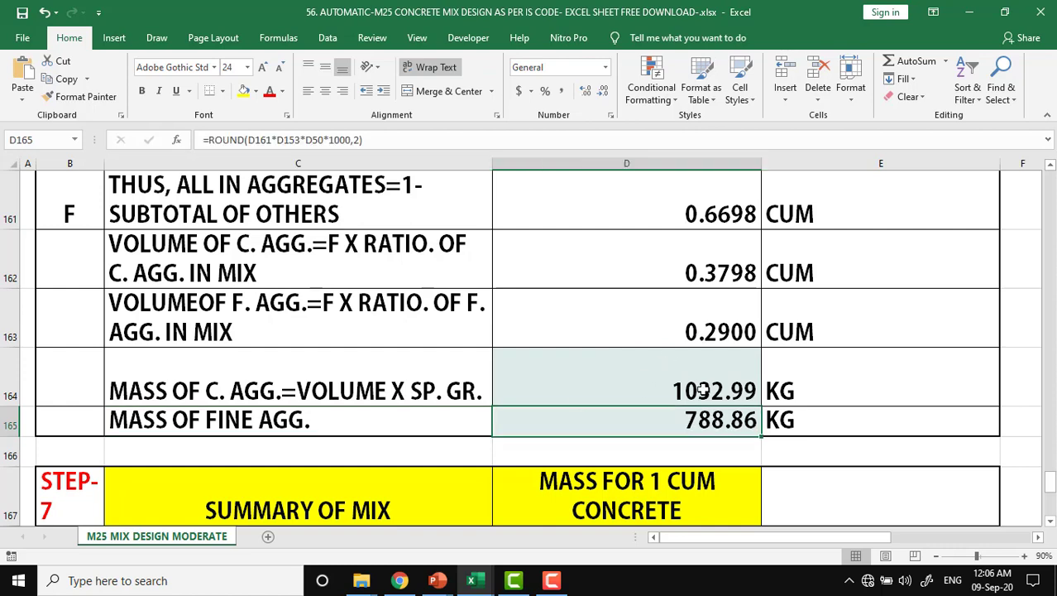
left_click(702, 415)
scroll(701, 415, "down", 1)
scroll(701, 415, "down", 1)
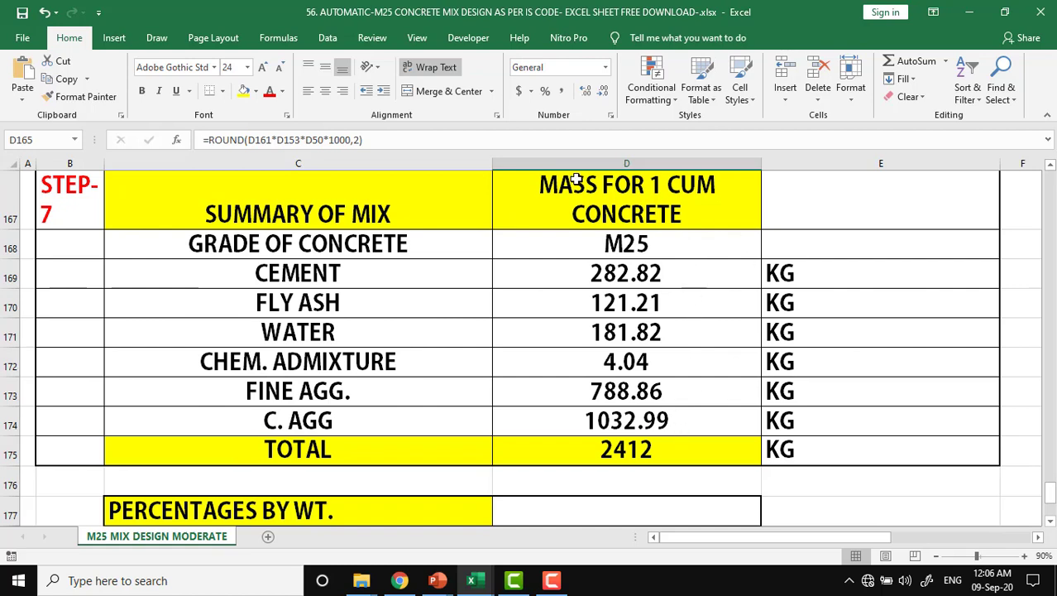
- Check the cement, fly ash, water and admixture percentage formulas in the PERCENTAGES BY WT. table
scroll(579, 366, "up", 1)
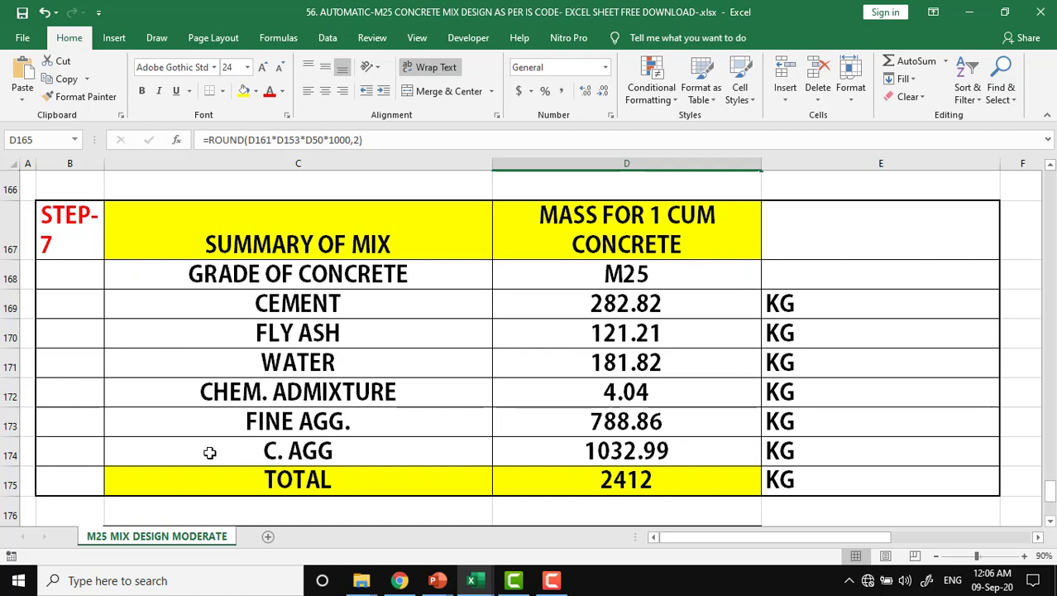
scroll(209, 453, "down", 1)
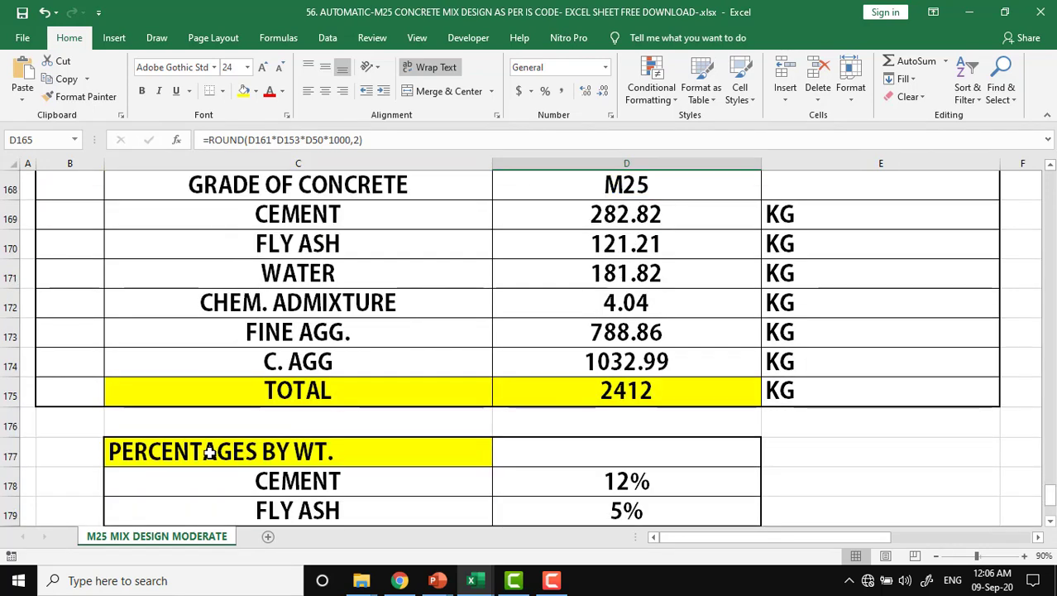
scroll(209, 453, "down", 1)
scroll(209, 453, "down", 1)
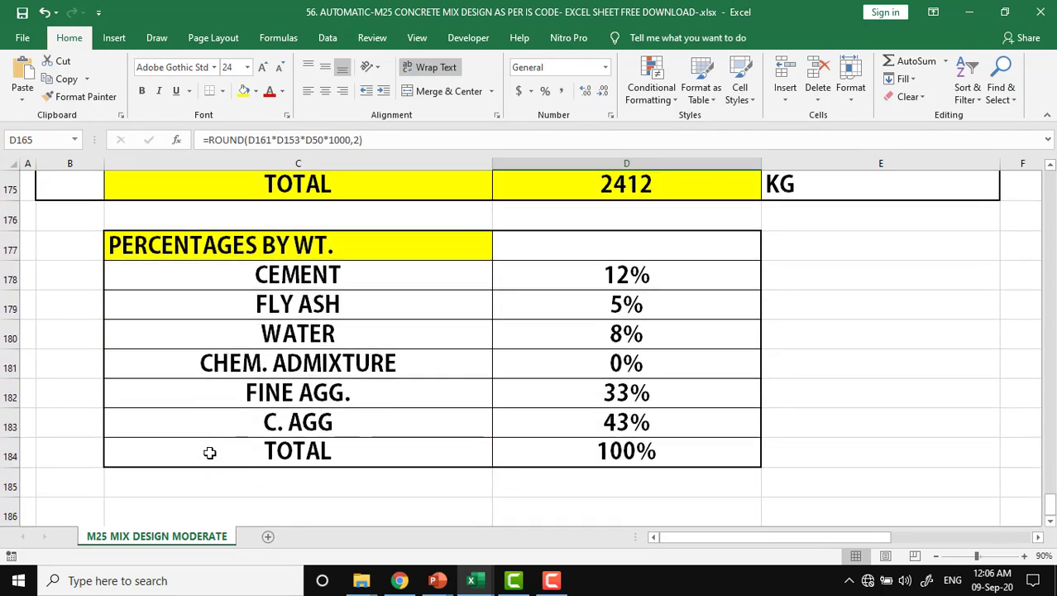
left_click(487, 247)
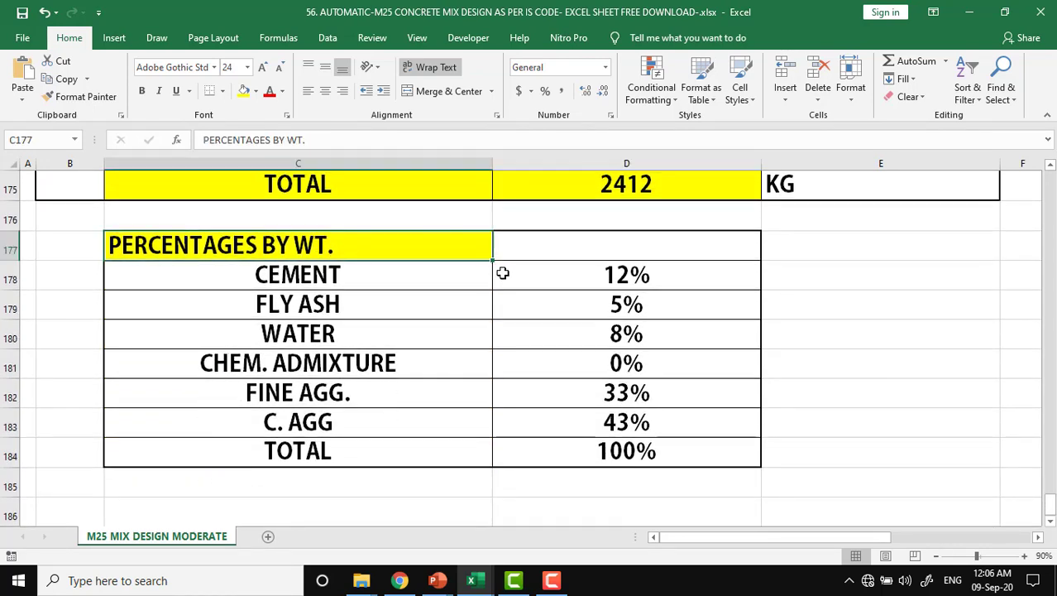
left_click(475, 276)
left_click(631, 279)
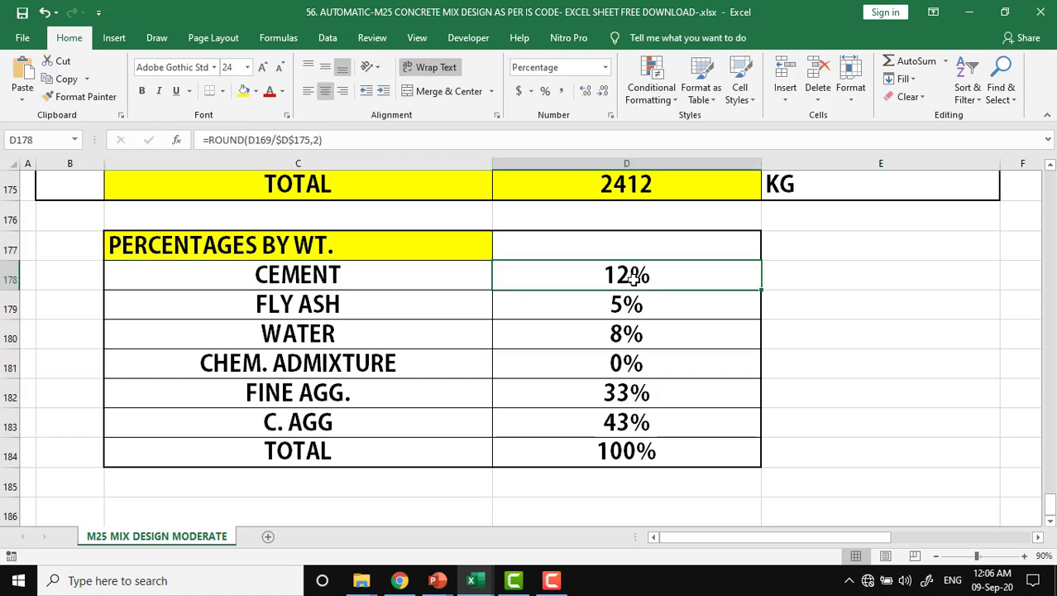
left_click(629, 305)
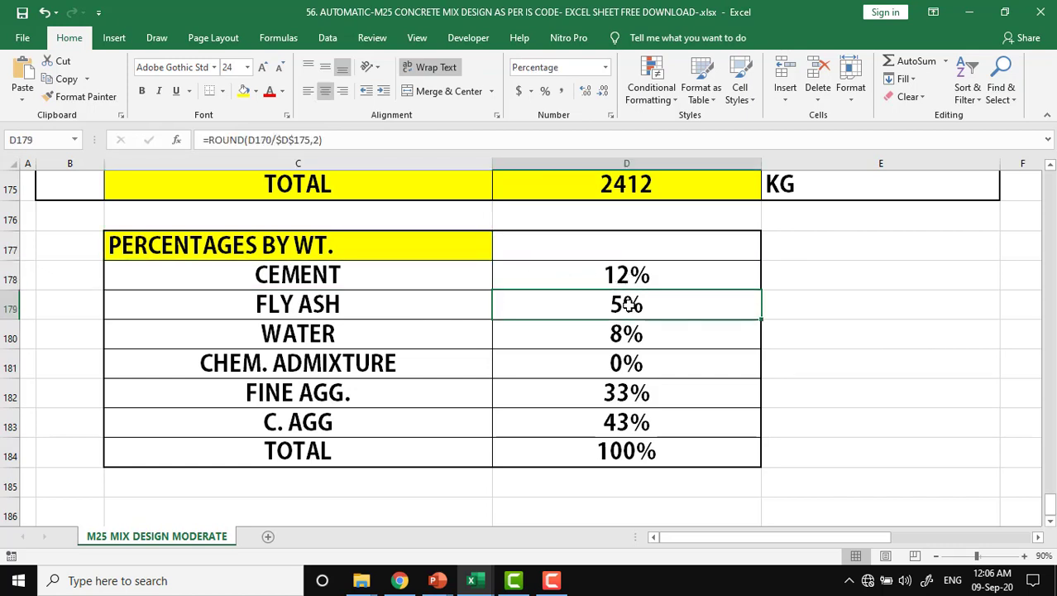
left_click(726, 340)
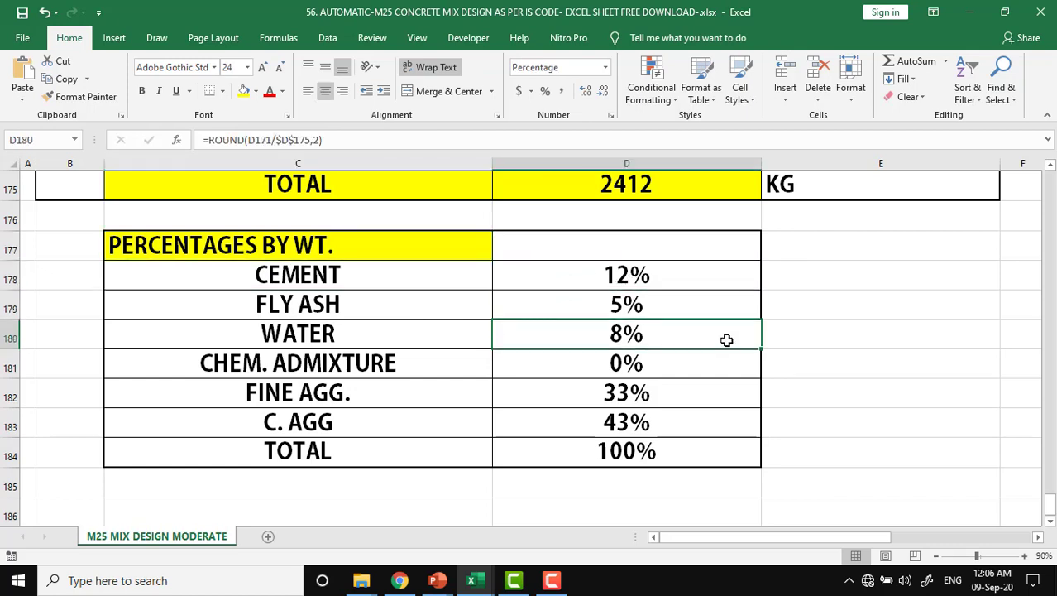
left_click(685, 363)
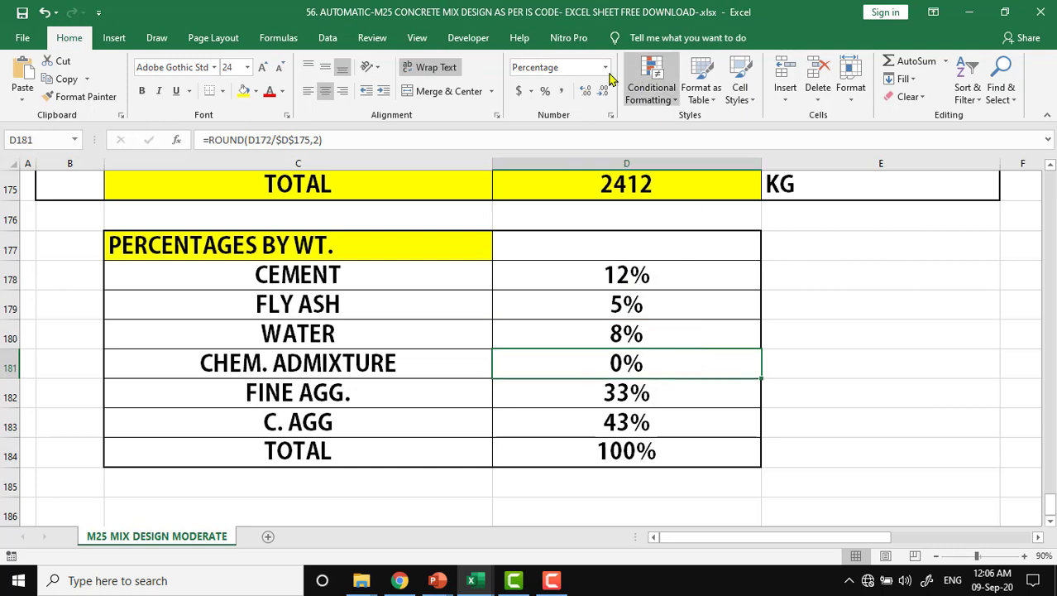
- Show the admixture share to two decimals (0.00%) and verify the C. AGG and TOTAL formulas
left_click(582, 94)
left_click(582, 94)
left_click(583, 95)
left_click(583, 95)
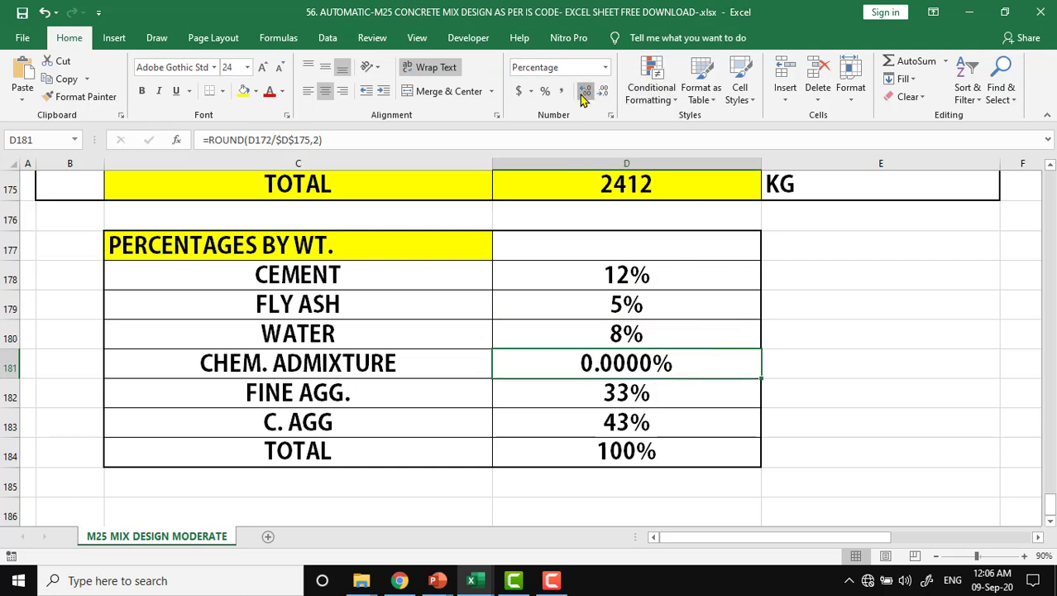
left_click(582, 94)
left_click(583, 94)
left_click(583, 97)
left_click(583, 97)
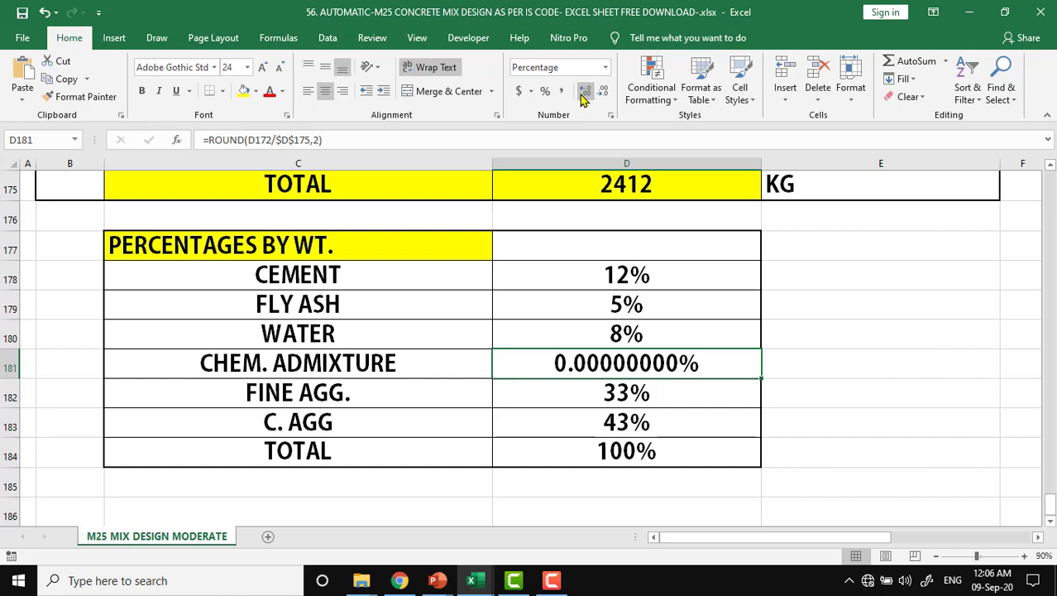
left_click(600, 97)
left_click(600, 97)
left_click(600, 97)
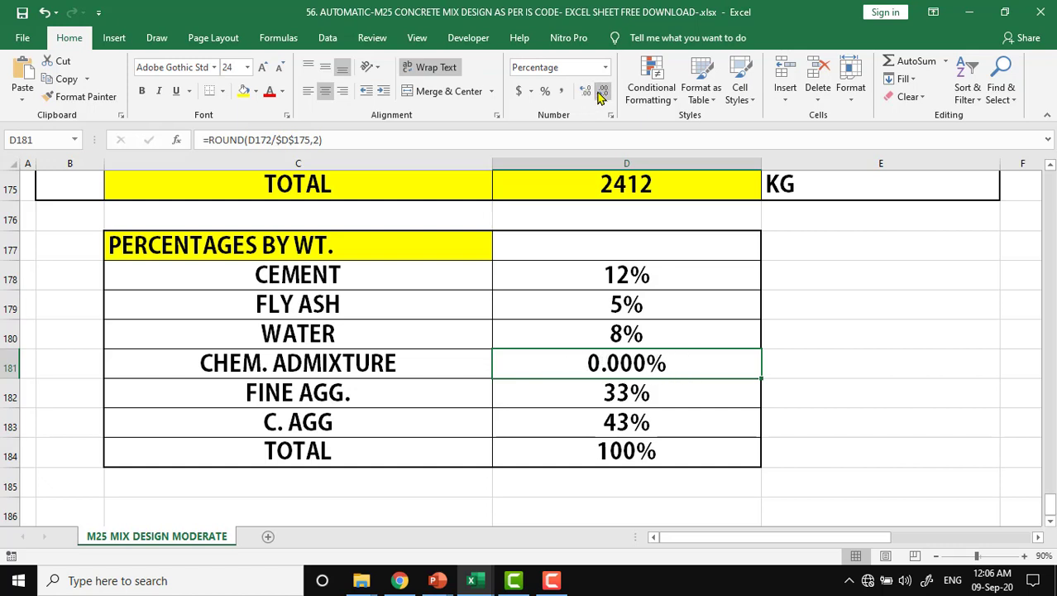
left_click(601, 96)
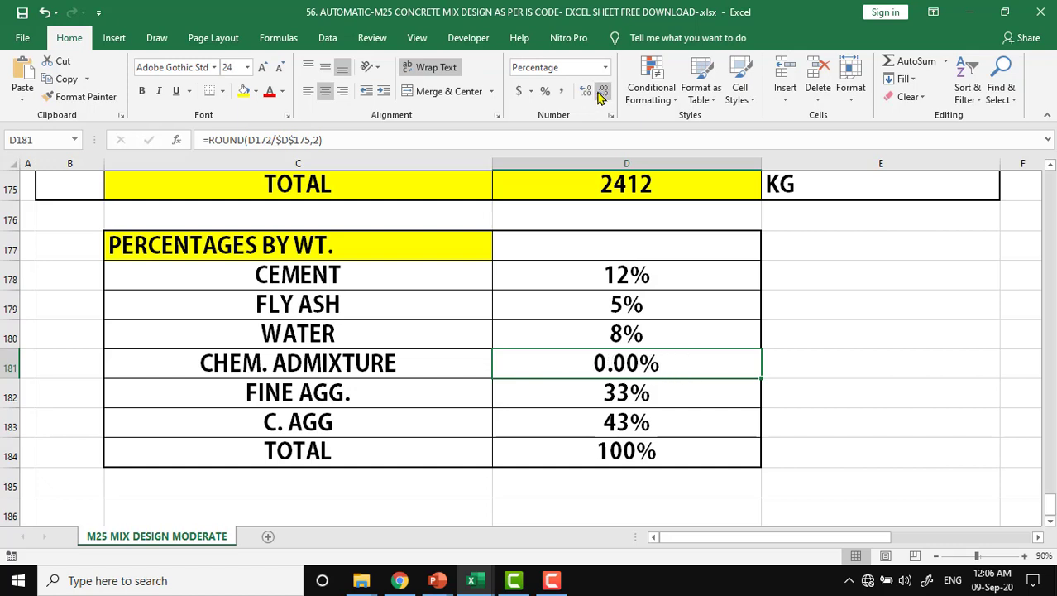
left_click(670, 390)
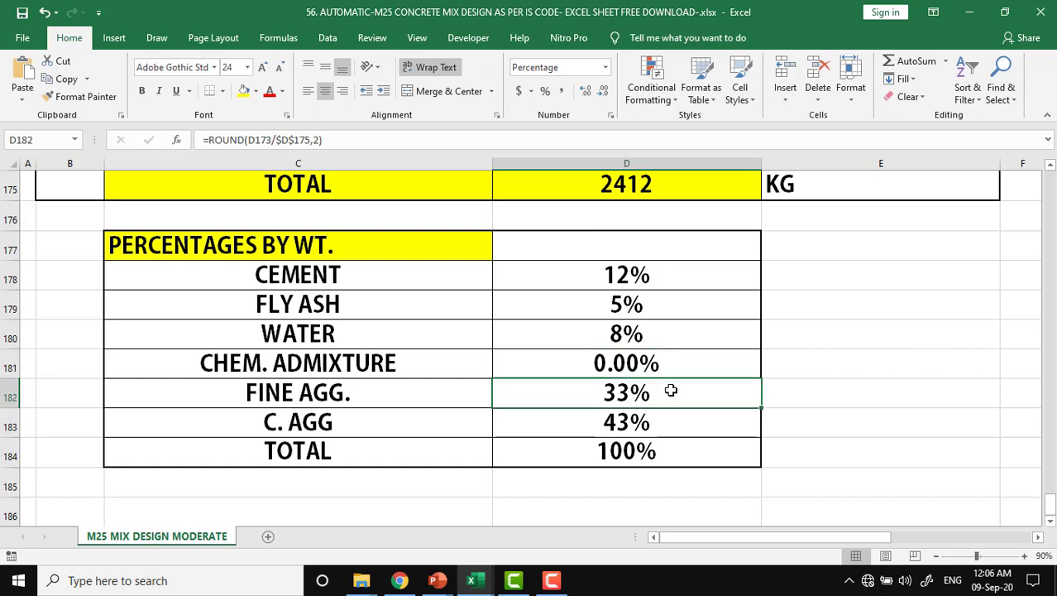
left_click(684, 430)
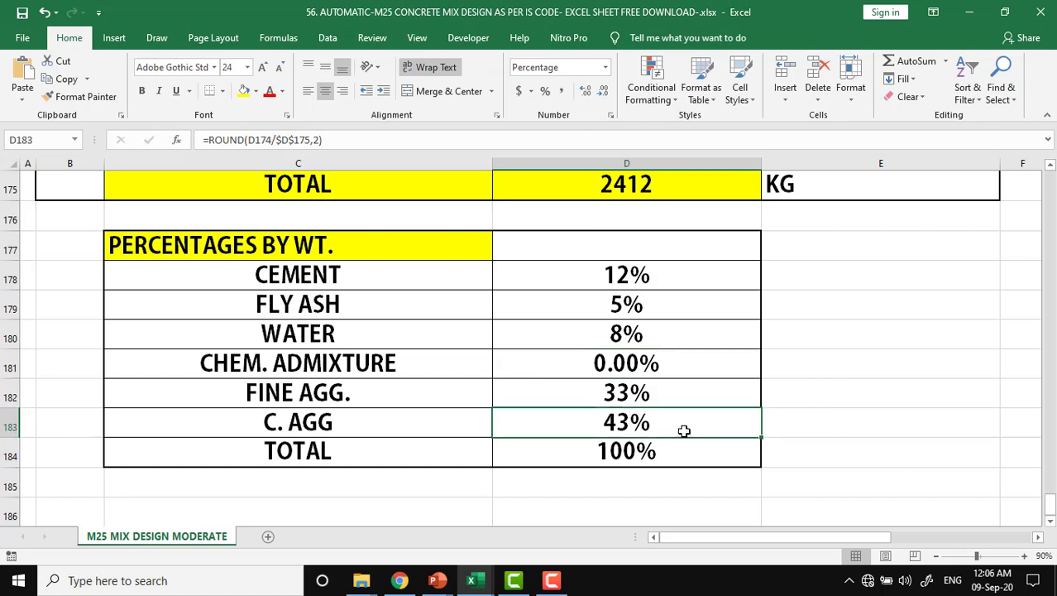
left_click(670, 460)
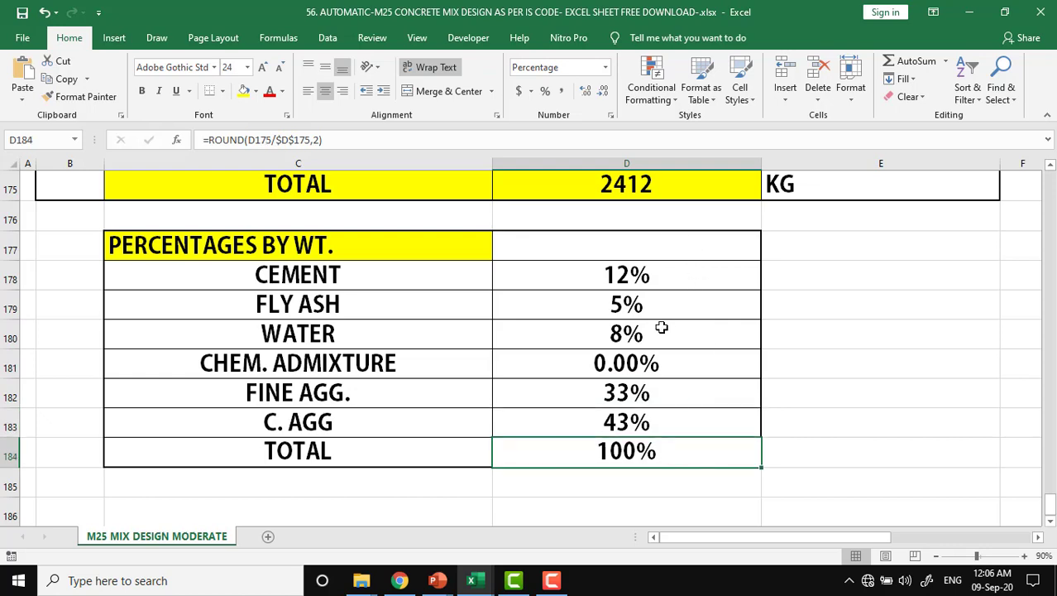
- Scroll up to STEP-5 and inspect the 10MM, 20MM and 40MM aggregate size entries
scroll(663, 329, "up", 3)
scroll(663, 329, "up", 1)
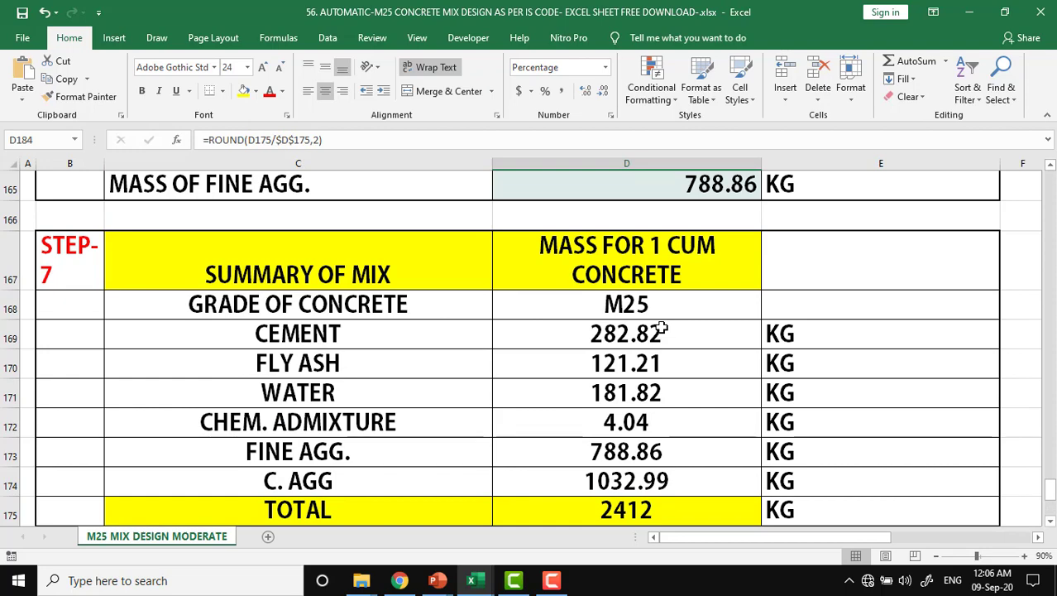
scroll(662, 328, "up", 3)
scroll(662, 328, "up", 2)
scroll(662, 328, "up", 1)
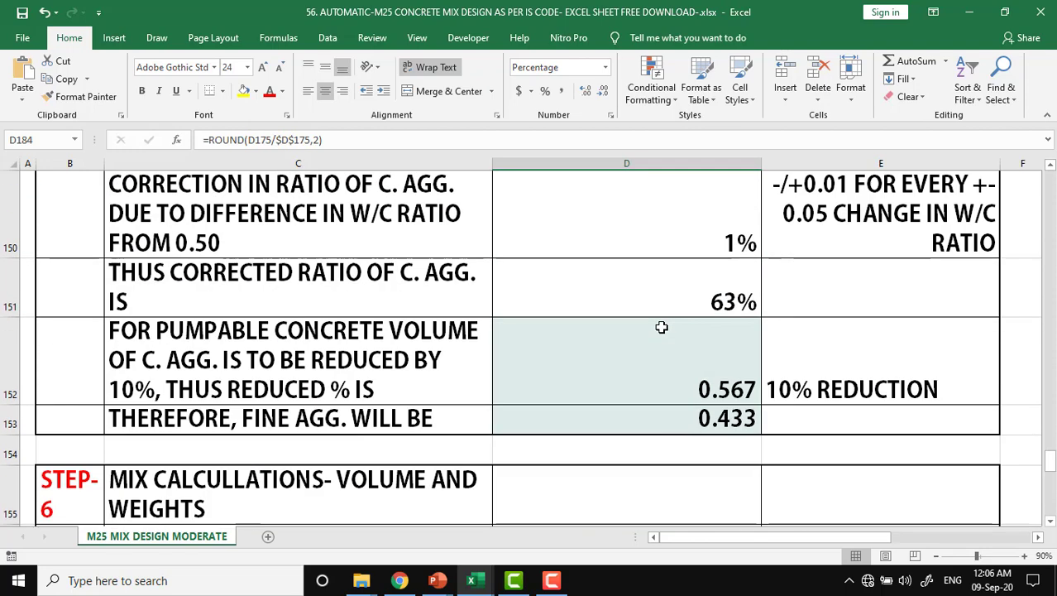
scroll(662, 328, "up", 1)
scroll(662, 328, "up", 1)
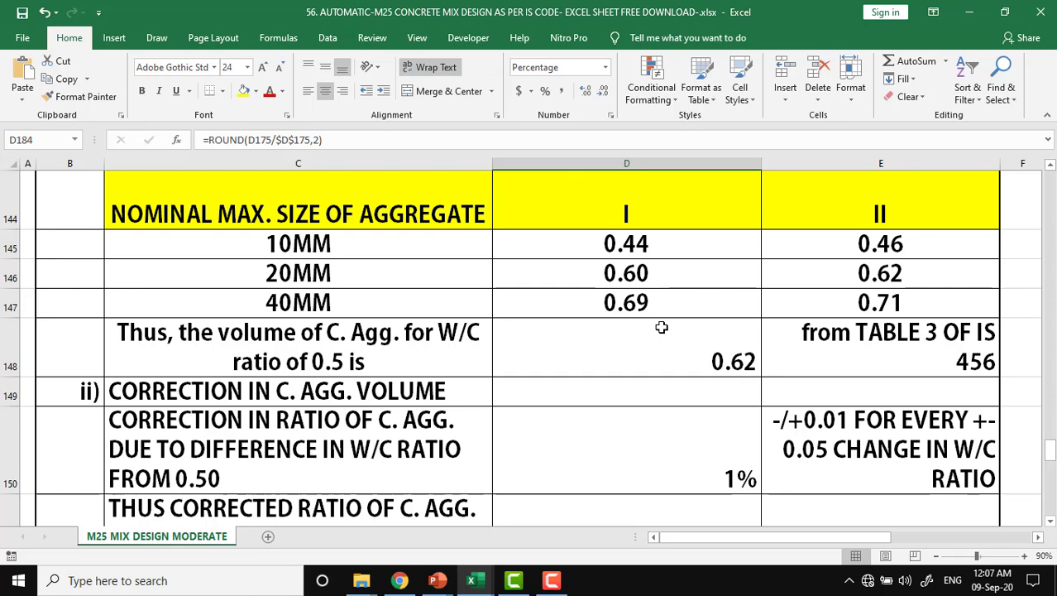
scroll(662, 327, "up", 1)
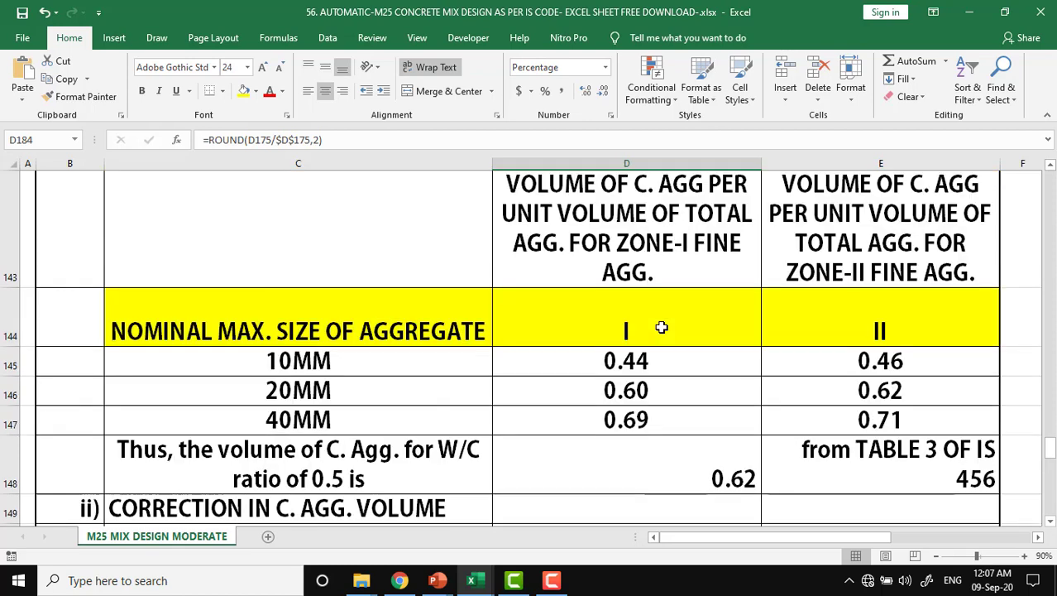
left_click(296, 367)
left_click(322, 392)
left_click(342, 371)
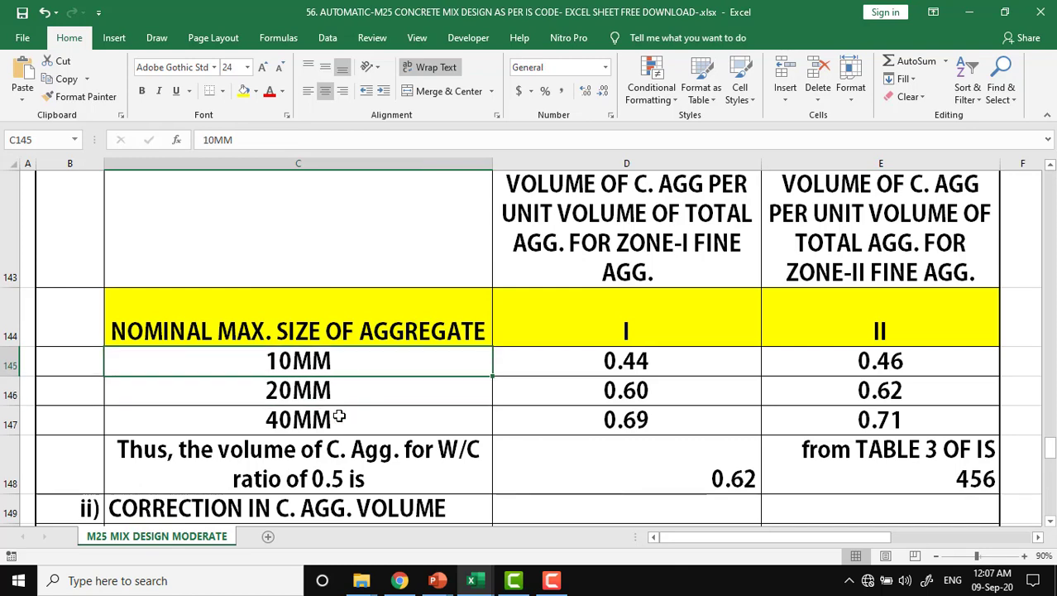
left_click(339, 415)
- Inspect the zone II and zone I column headings of the ratio table
scroll(527, 411, "up", 1)
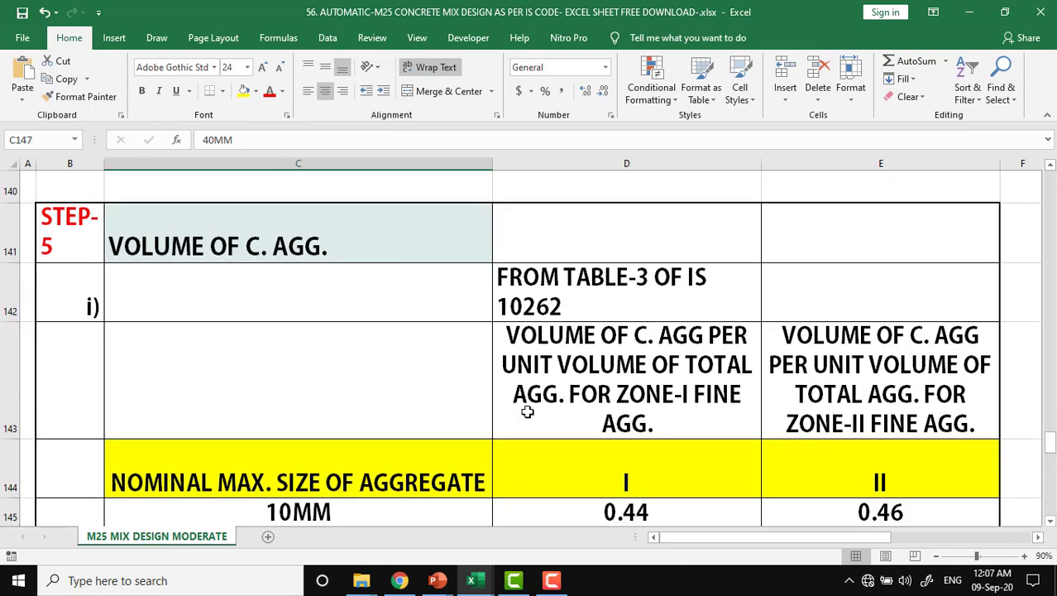
scroll(590, 426, "down", 1)
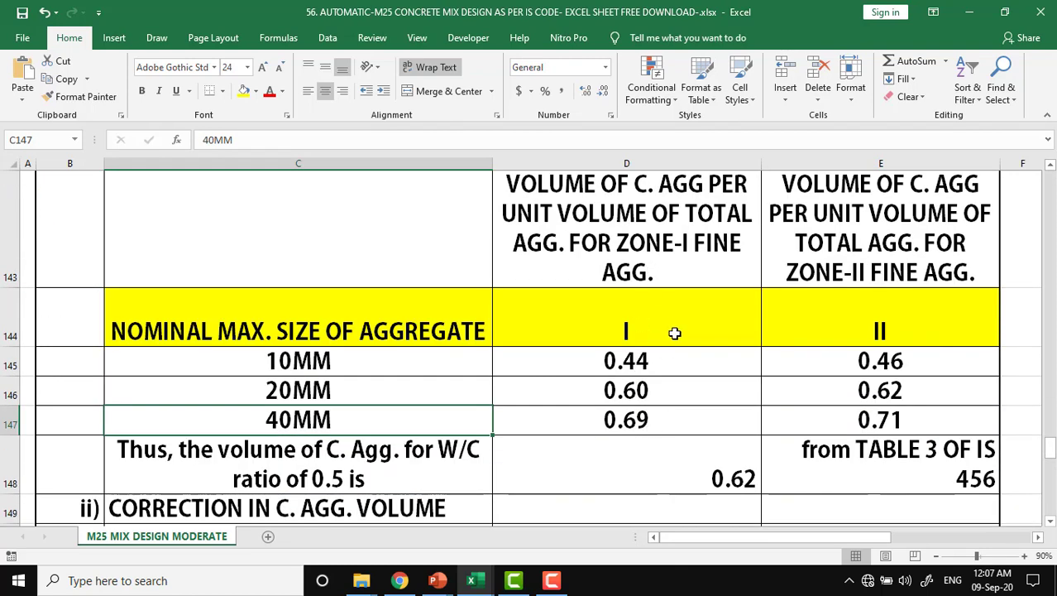
left_click(824, 323)
left_click(695, 324)
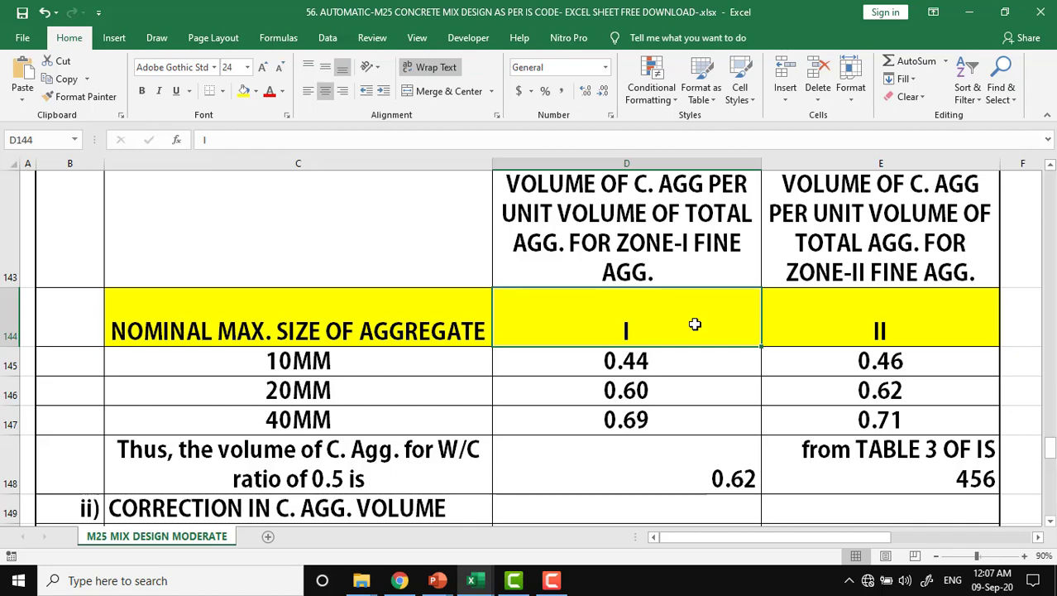
- Scroll to row 1 and inspect the OUTPUT DATA title and header cells C1, D1 and E1
scroll(695, 324, "up", 1)
scroll(695, 324, "up", 1)
scroll(694, 325, "up", 2)
scroll(695, 324, "up", 1)
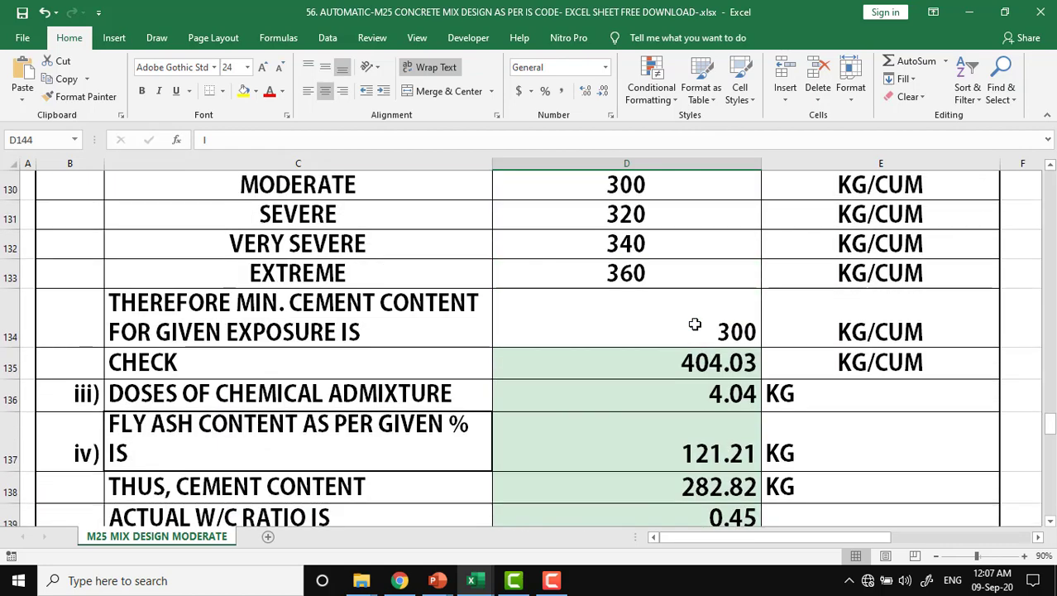
scroll(695, 325, "up", 1)
scroll(695, 324, "up", 1)
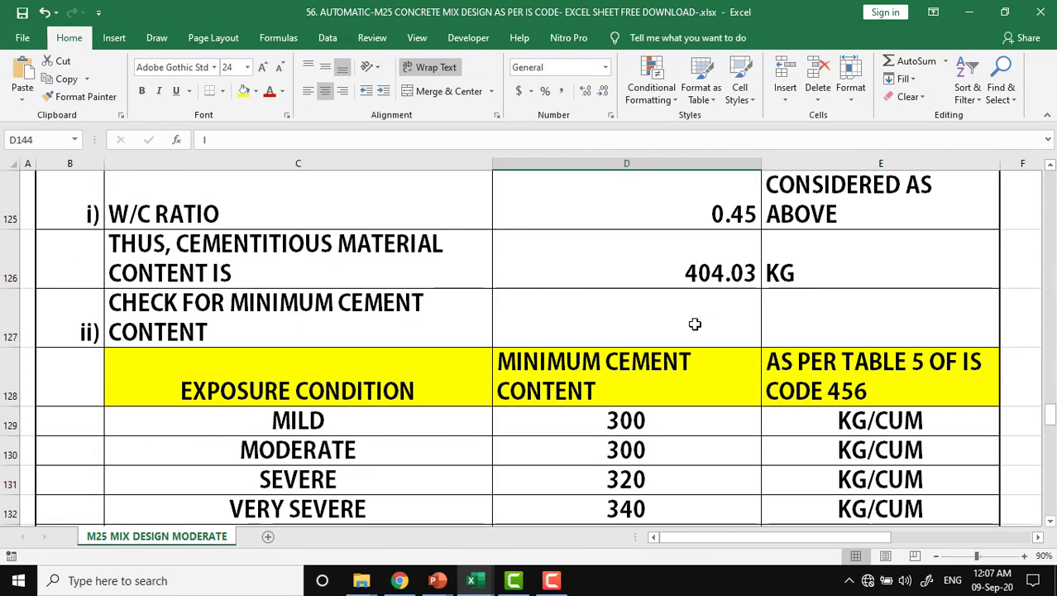
scroll(695, 324, "down", 1)
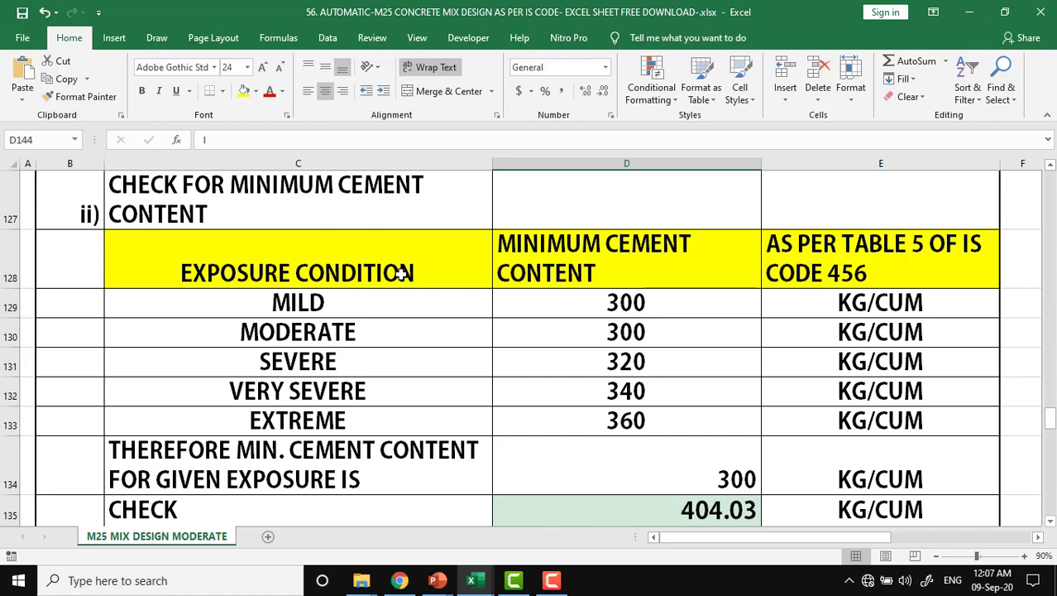
scroll(400, 274, "up", 2)
scroll(401, 274, "up", 2)
scroll(401, 274, "up", 3)
scroll(400, 274, "up", 2)
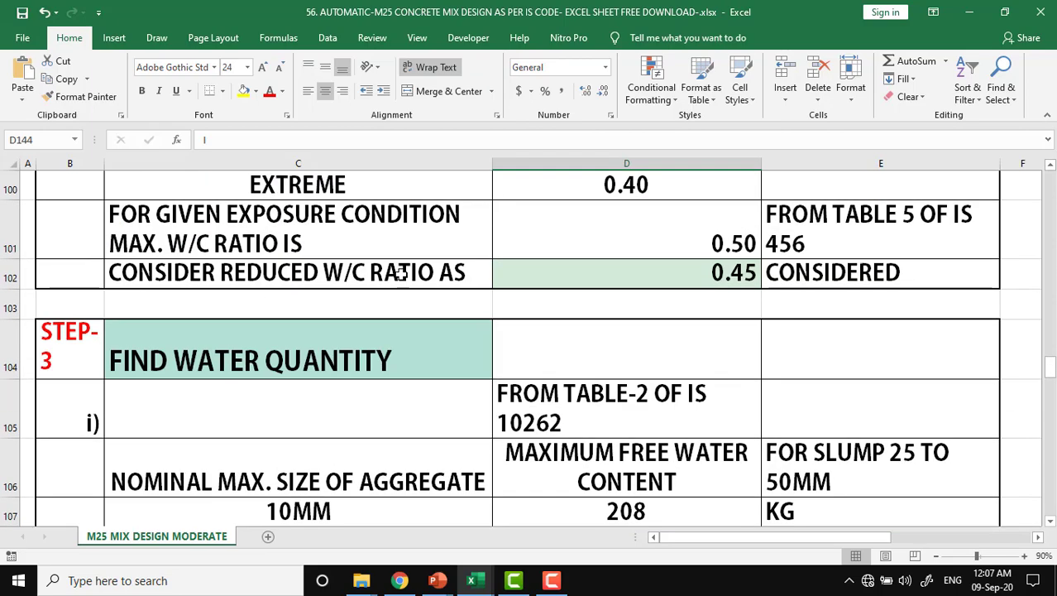
scroll(400, 274, "up", 1)
scroll(400, 273, "up", 4)
scroll(400, 274, "up", 2)
scroll(401, 274, "up", 5)
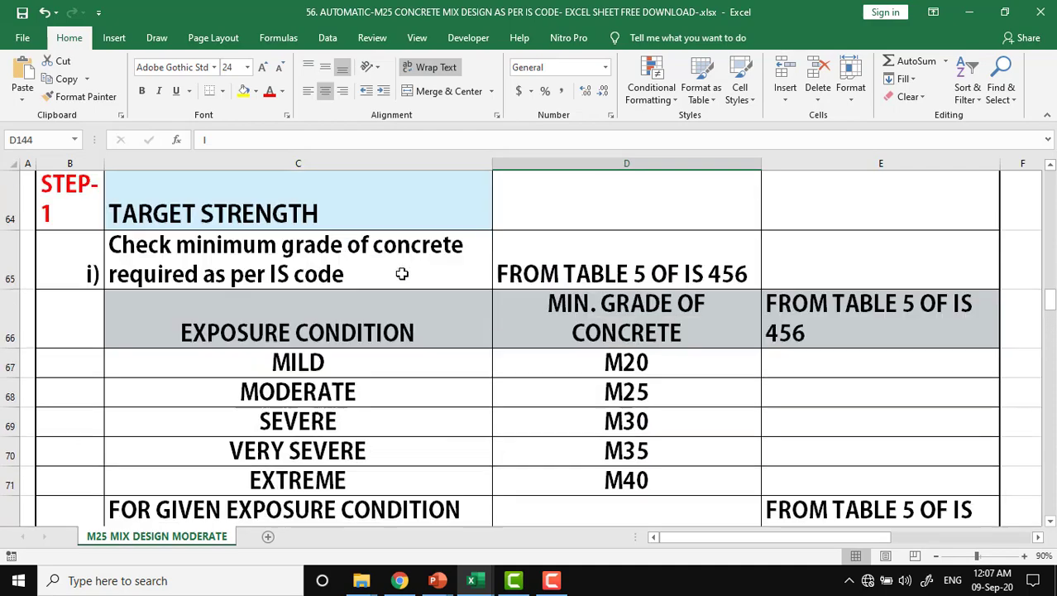
scroll(401, 274, "up", 4)
scroll(401, 274, "up", 2)
scroll(401, 274, "up", 2)
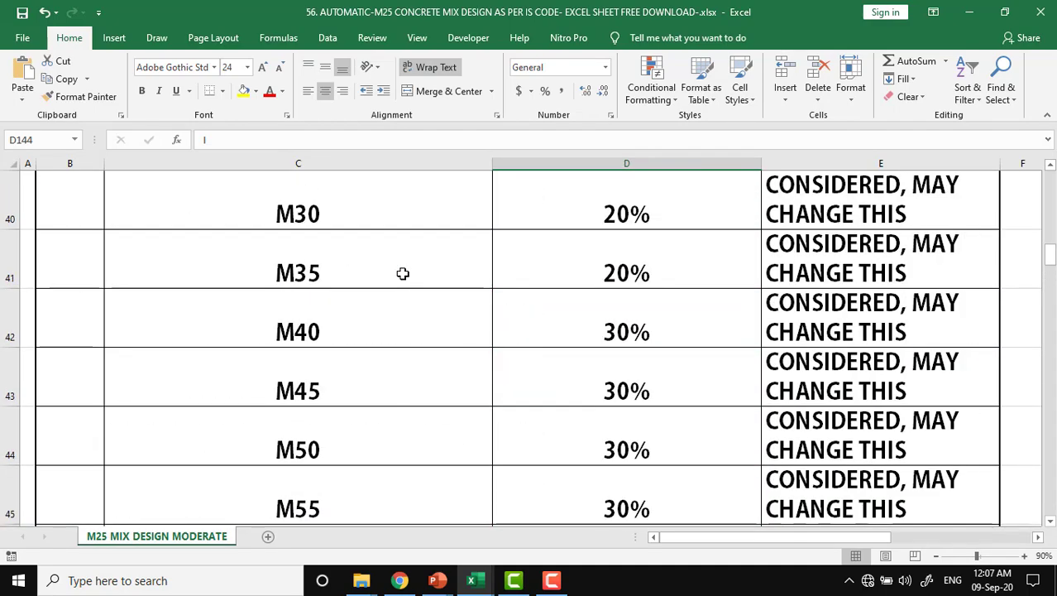
scroll(402, 273, "up", 5)
scroll(403, 274, "up", 2)
scroll(403, 274, "up", 4)
scroll(403, 273, "up", 2)
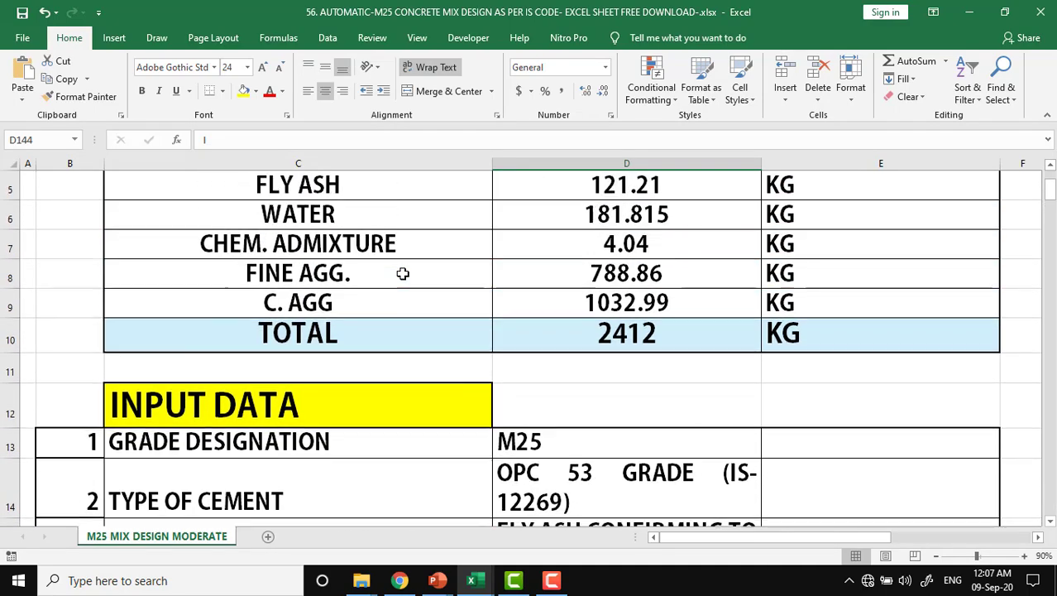
scroll(403, 273, "up", 2)
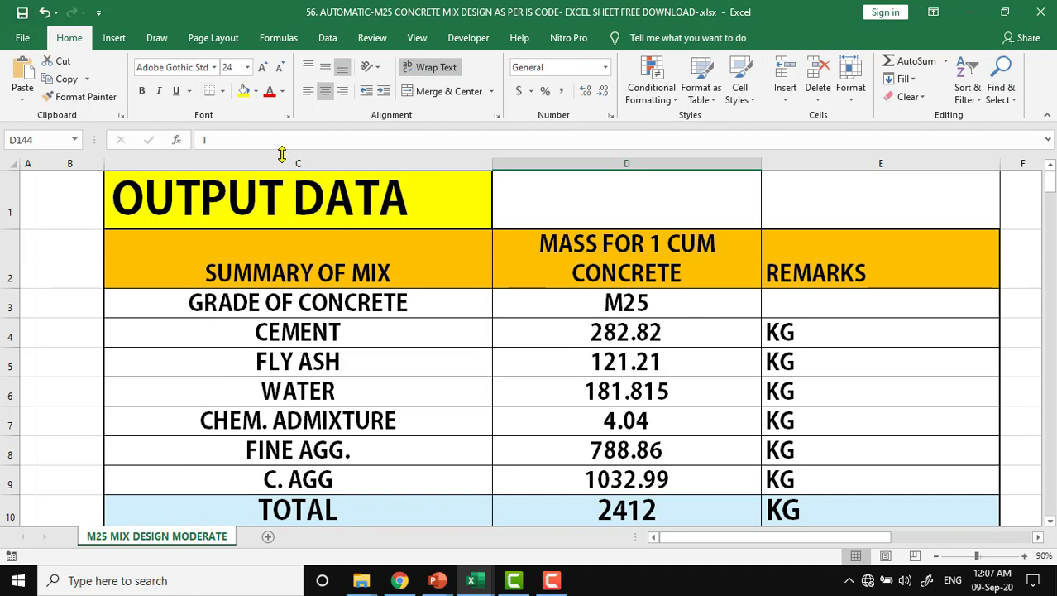
left_click(453, 205)
left_click(586, 203)
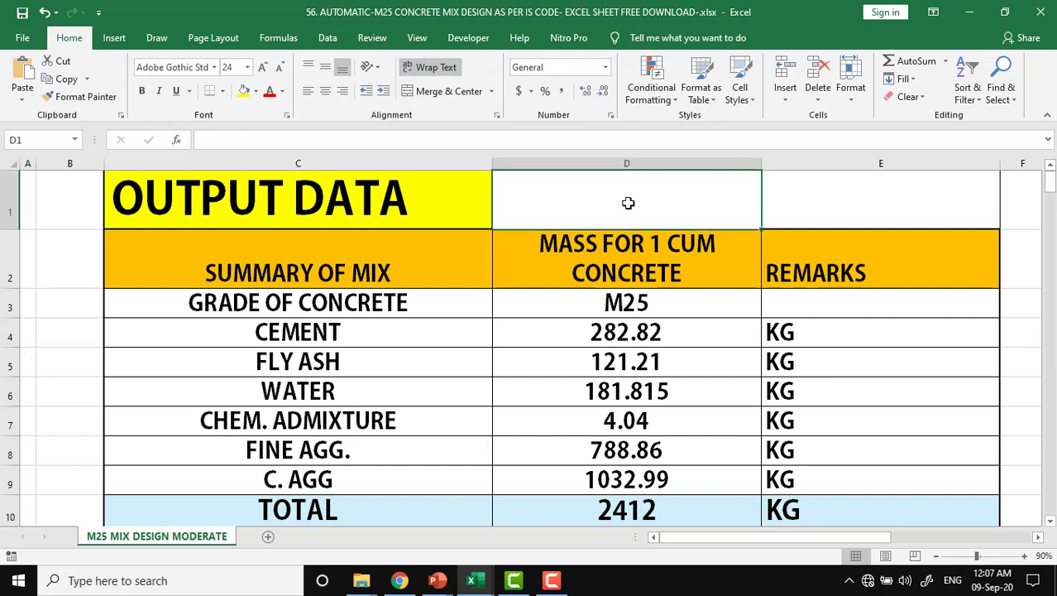
left_click(830, 198)
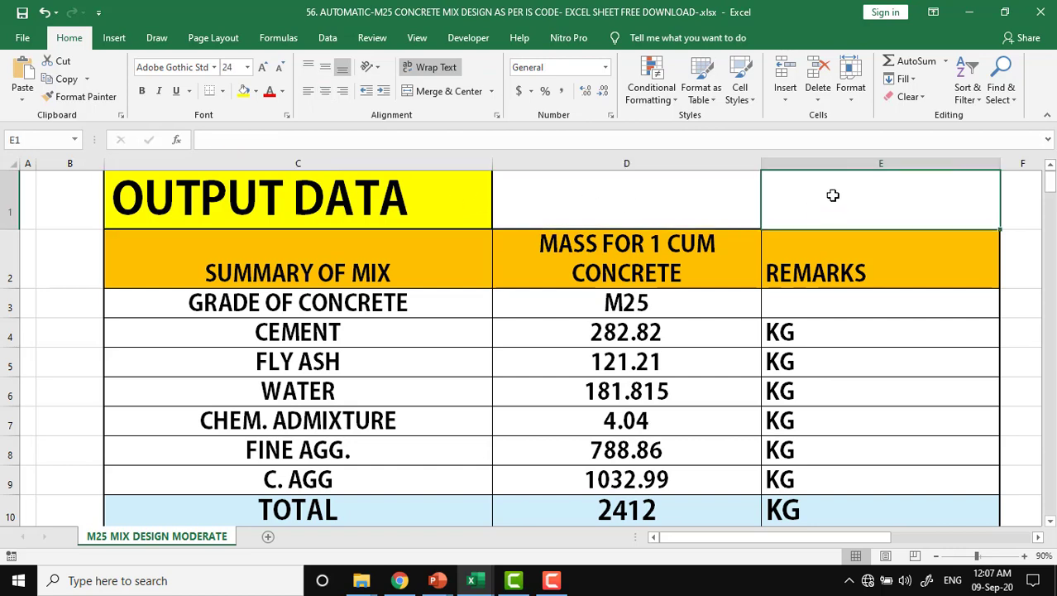
left_click(398, 211)
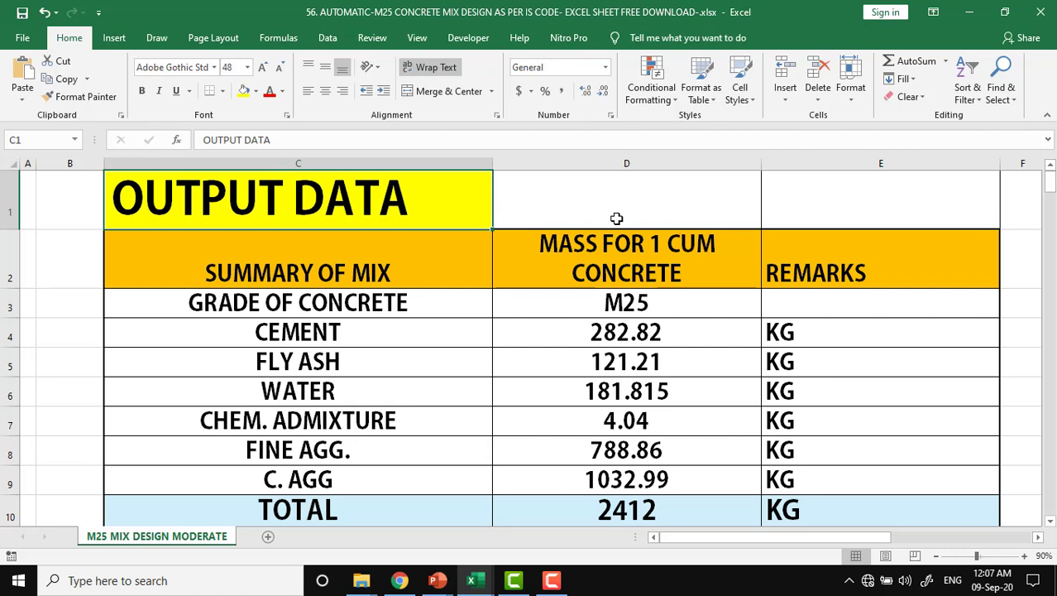
left_click(618, 204)
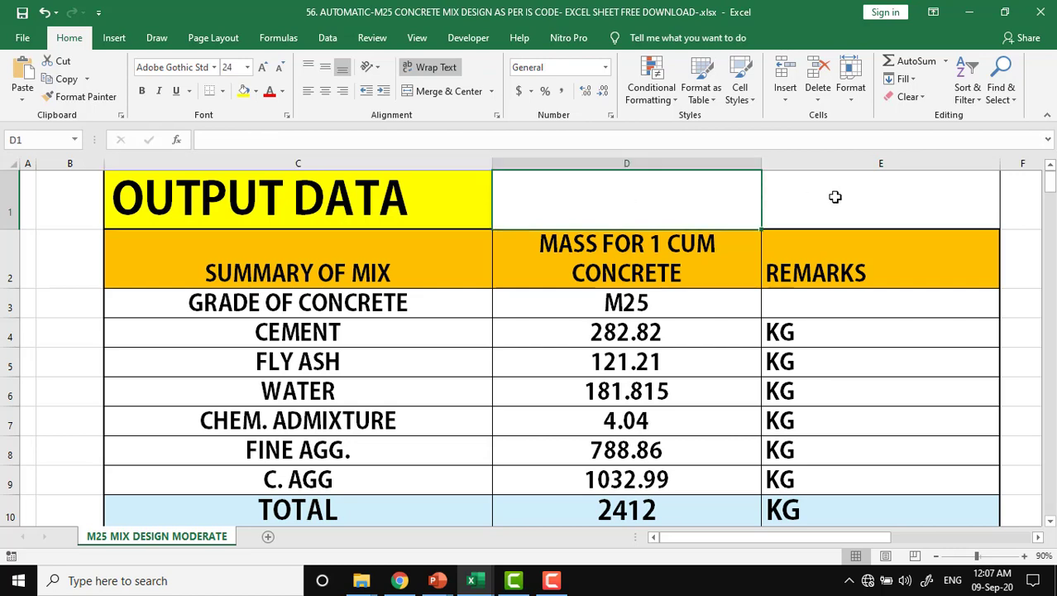